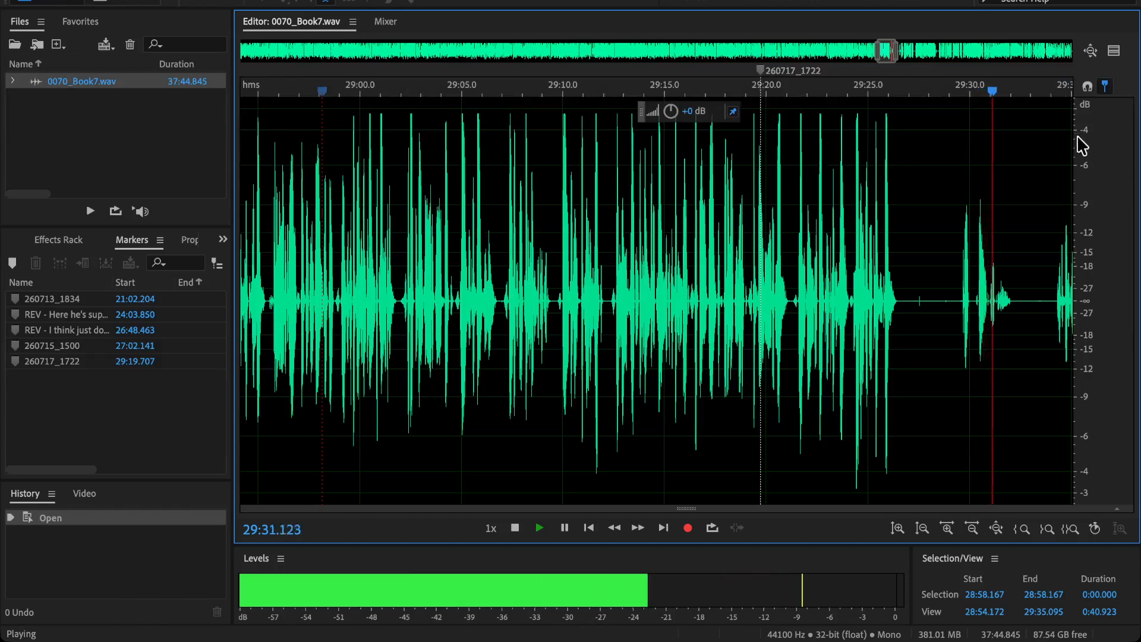
Step: Play back the narration leading up to and across the 260717_1722 marker, between about 29:14 and 29:21
left_click(706, 89)
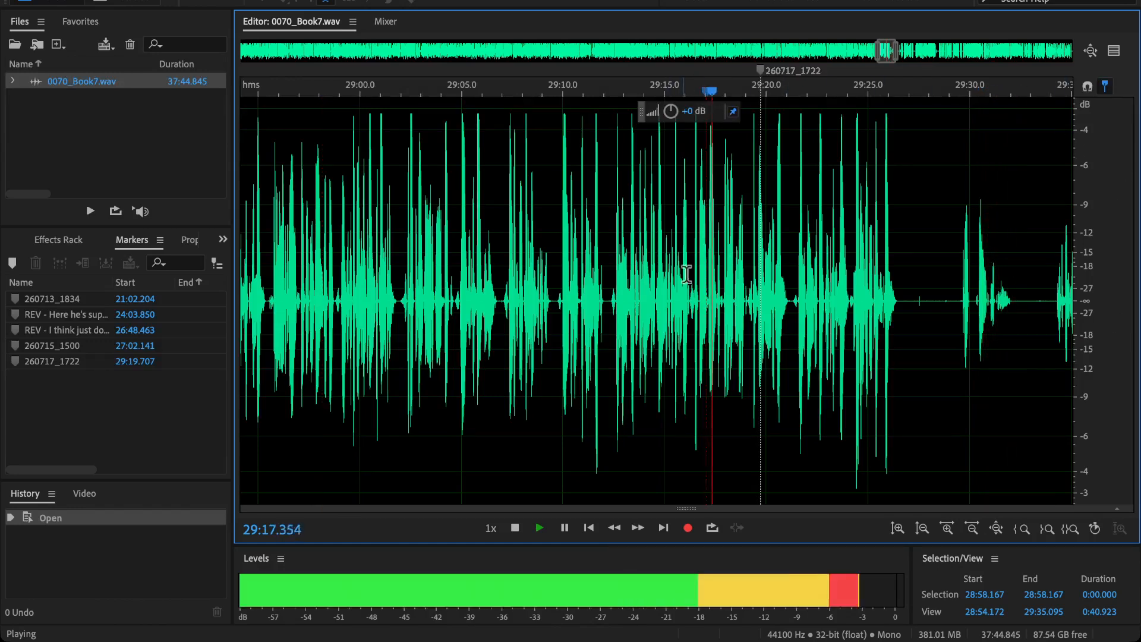
key("space")
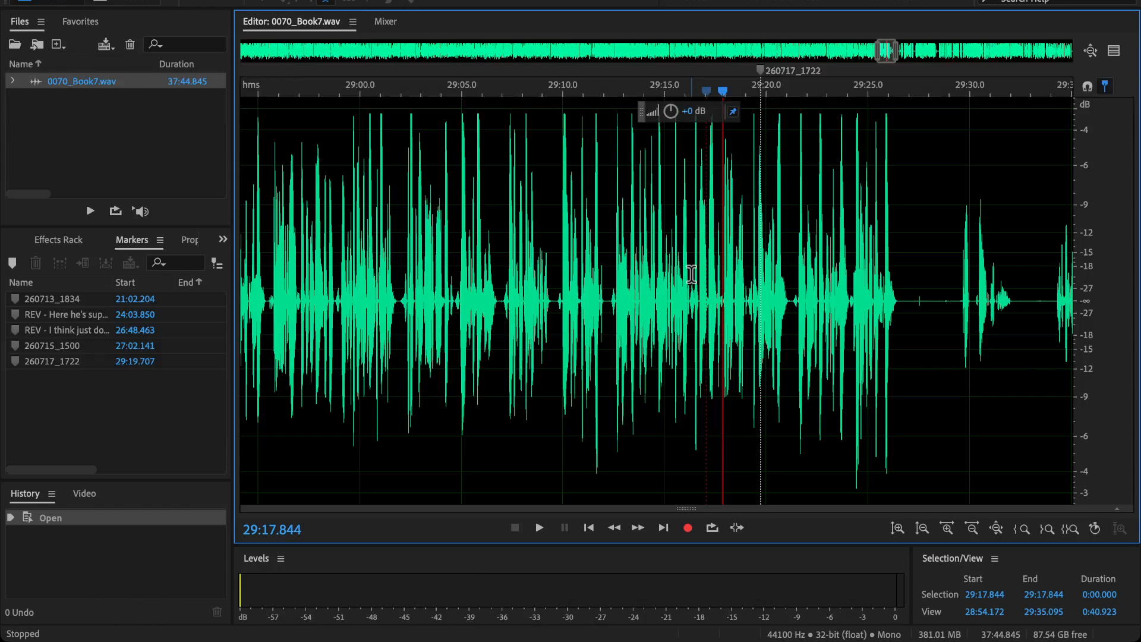
left_click(648, 292)
key("space")
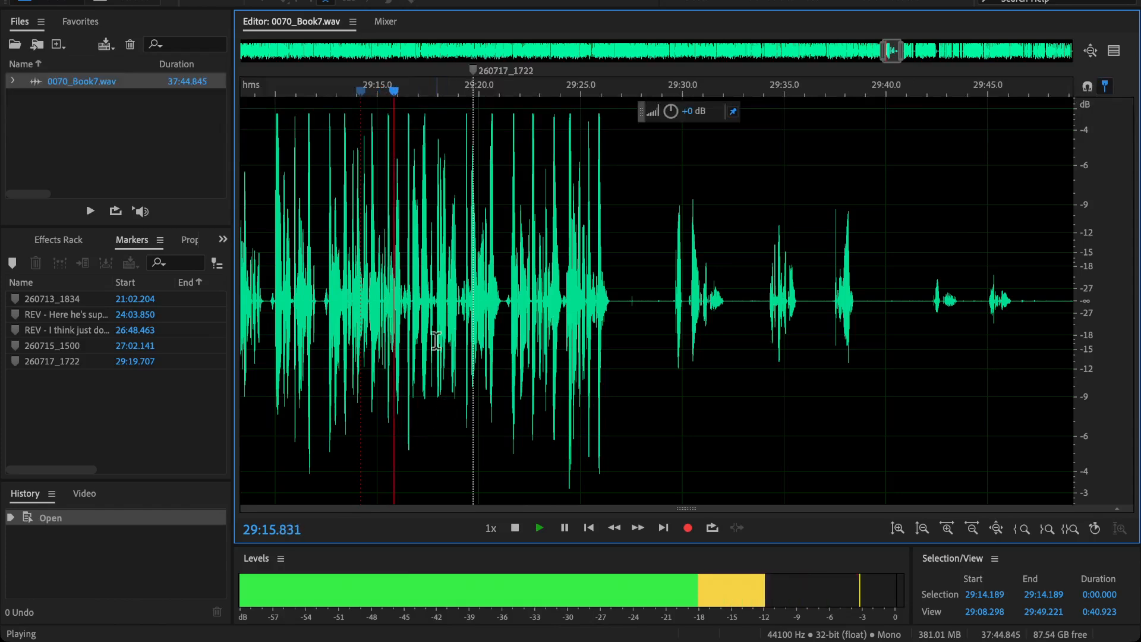
key("space")
key("space")
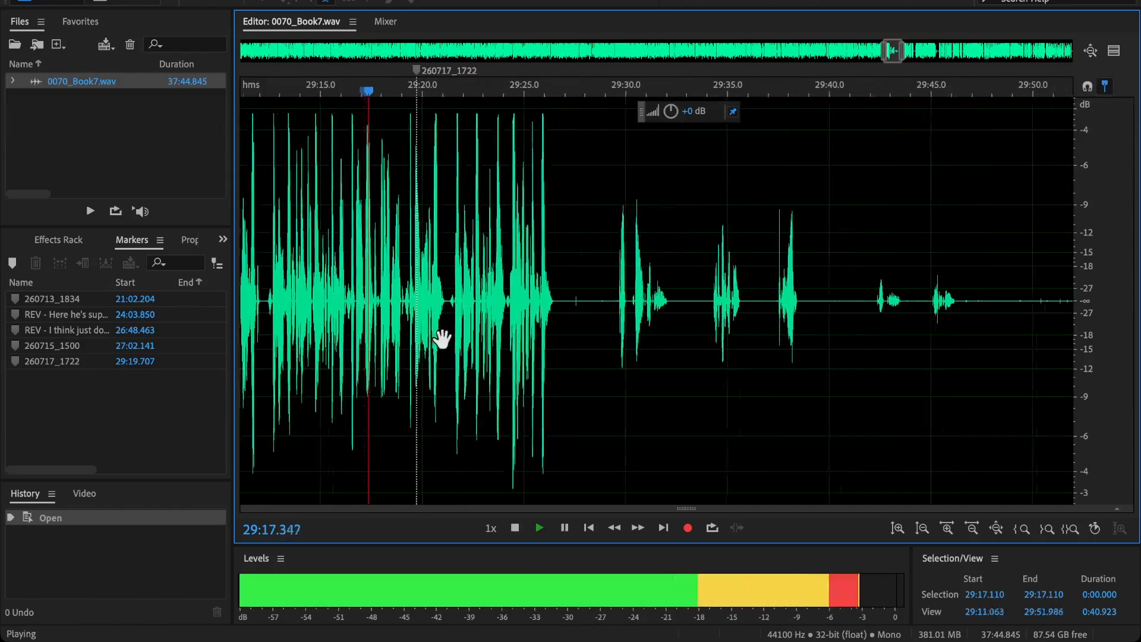
scroll(504, 318, "down", 3)
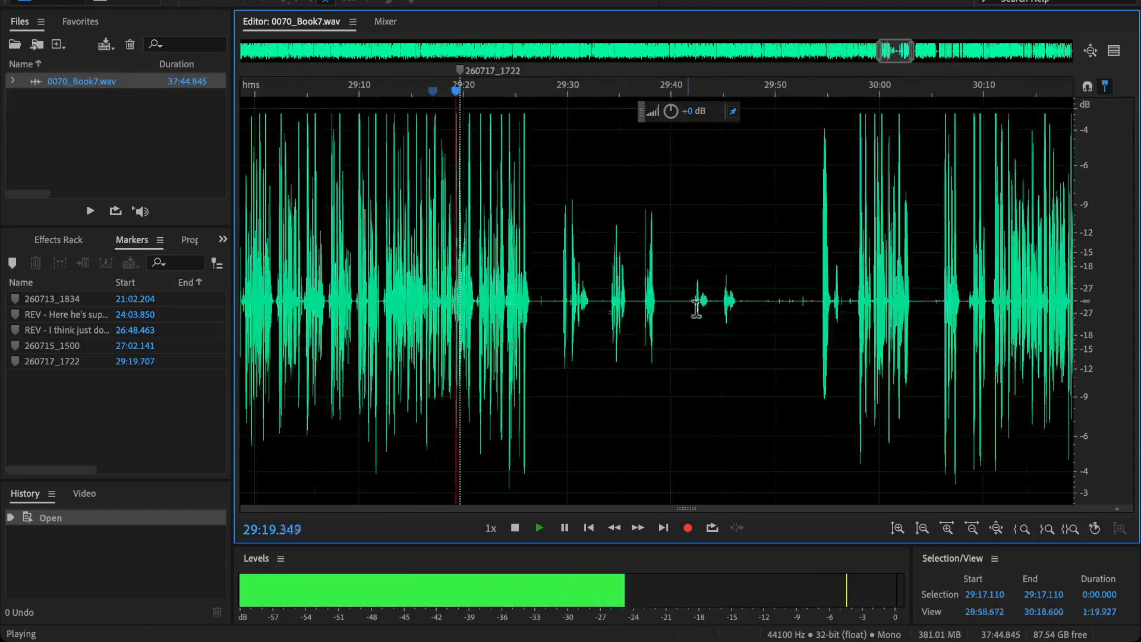
key("space")
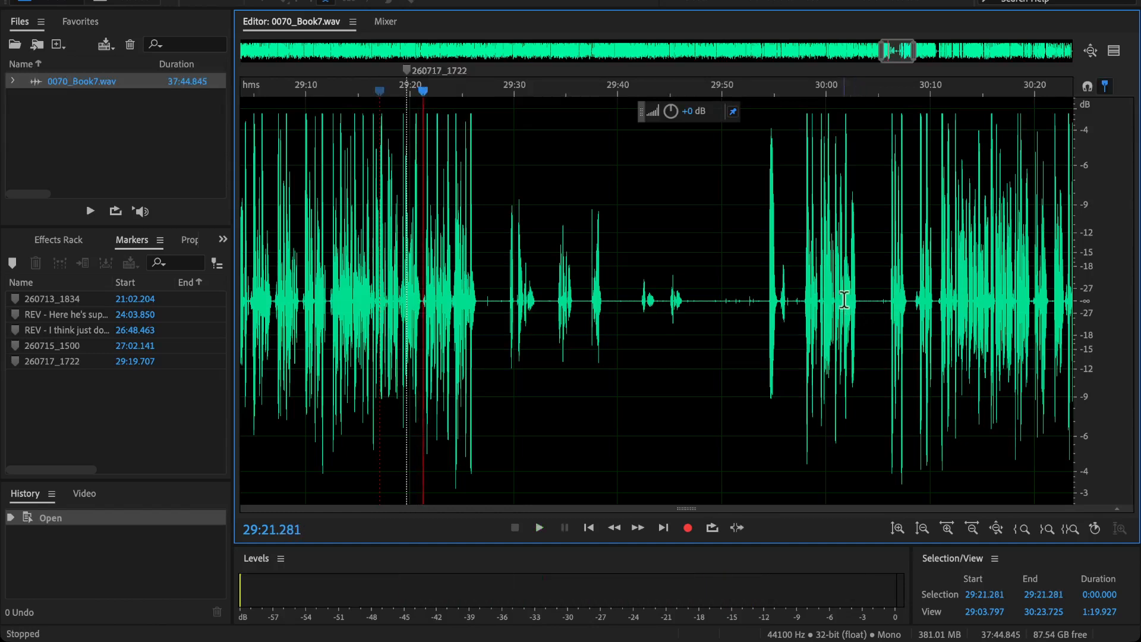
Step: Audition the retake around 30:02 to 30:08 and compare it with the narration just after the 260717_1722 marker
left_click(844, 300)
key("space")
left_click(889, 303)
key("space")
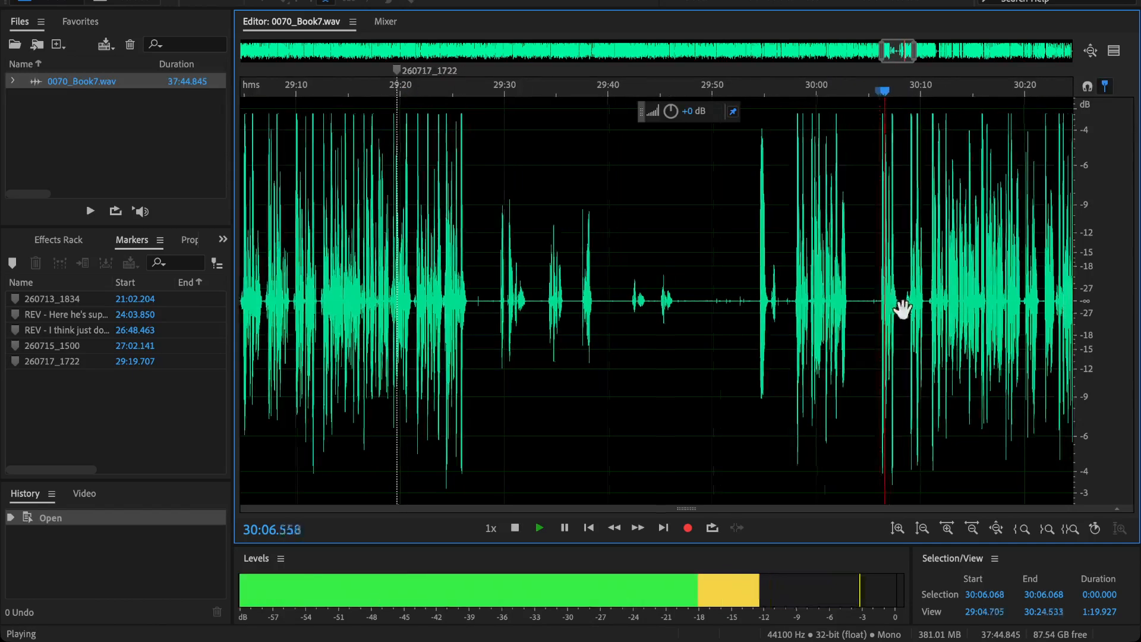
key("space")
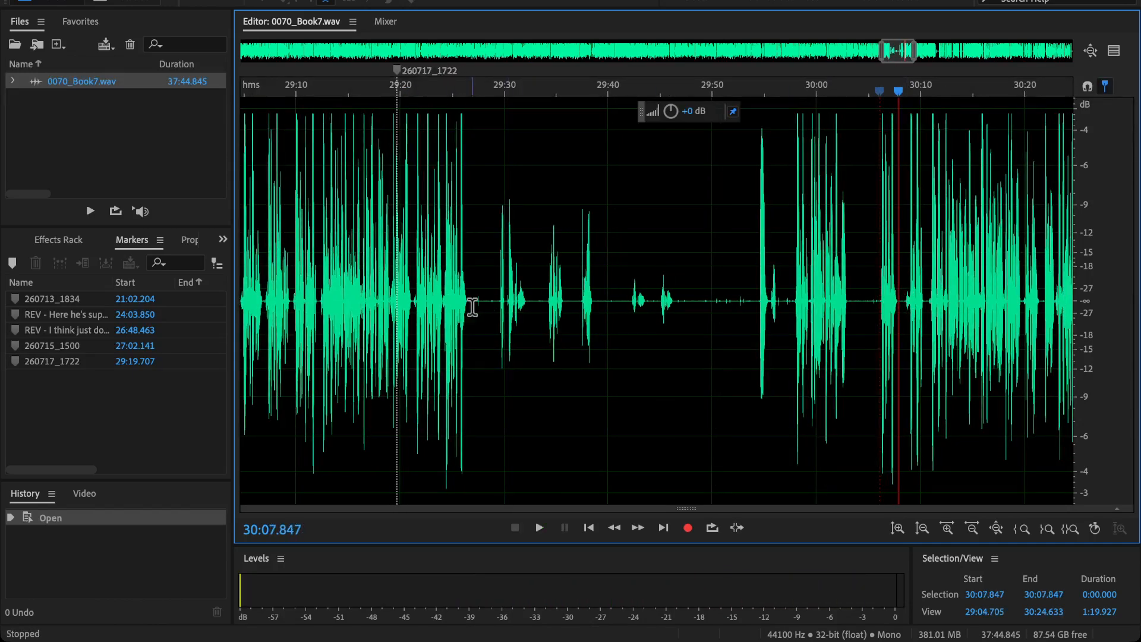
left_click(406, 295)
key("space")
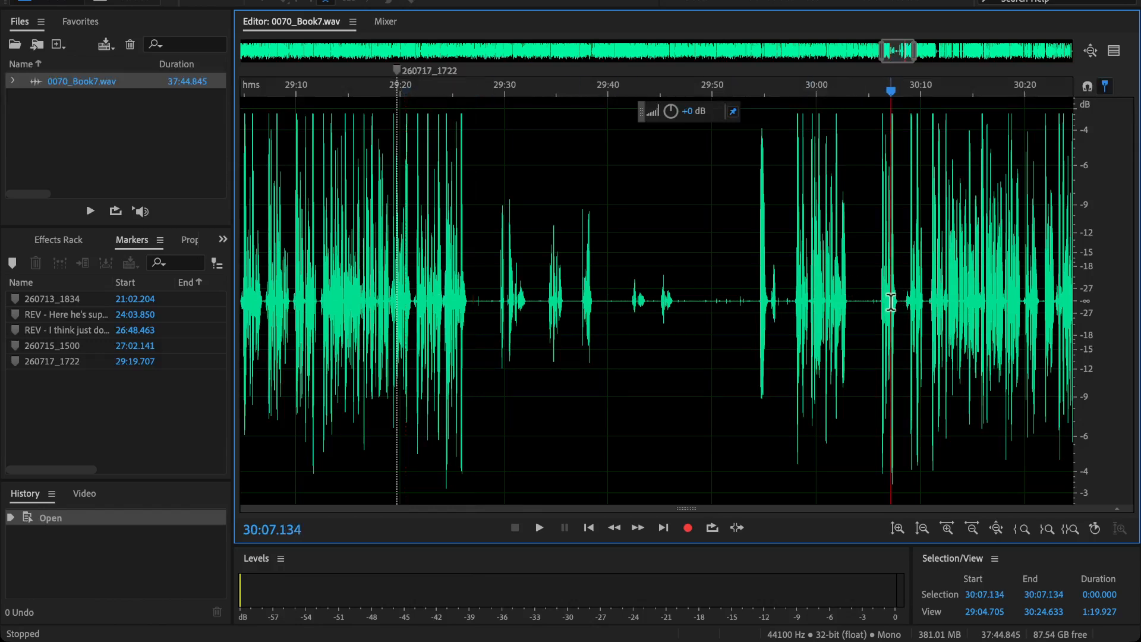
Step: Delete the discarded takes between about 29:26 and 30:08 and play back across the join
key("space")
key("space")
left_click_drag(897, 304, 458, 376)
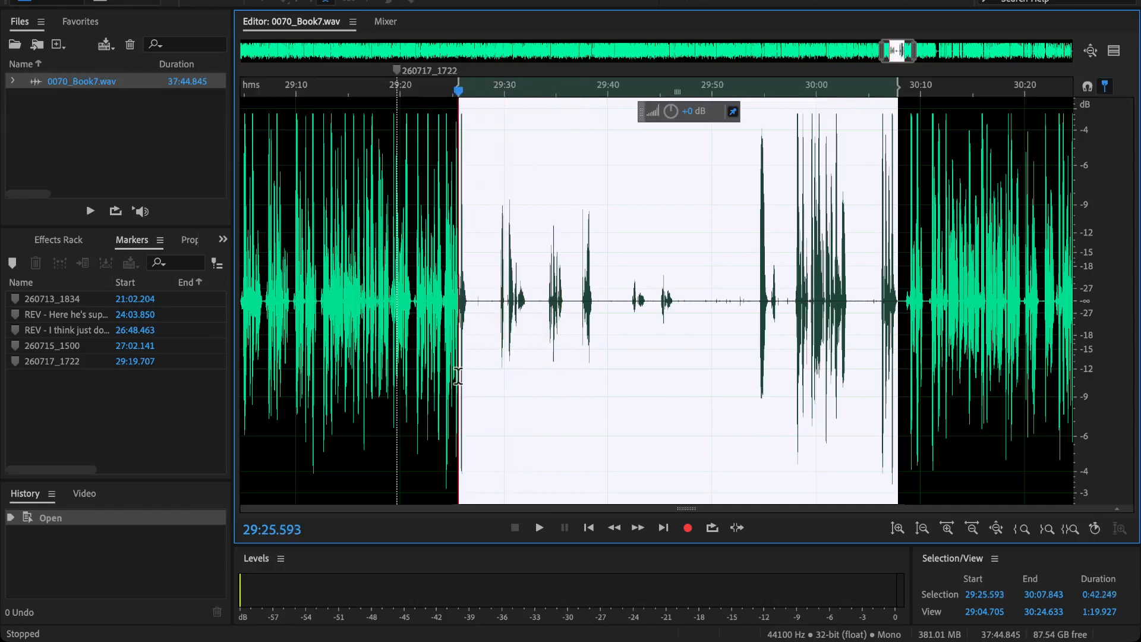
key("Delete")
left_click(450, 369)
key("space")
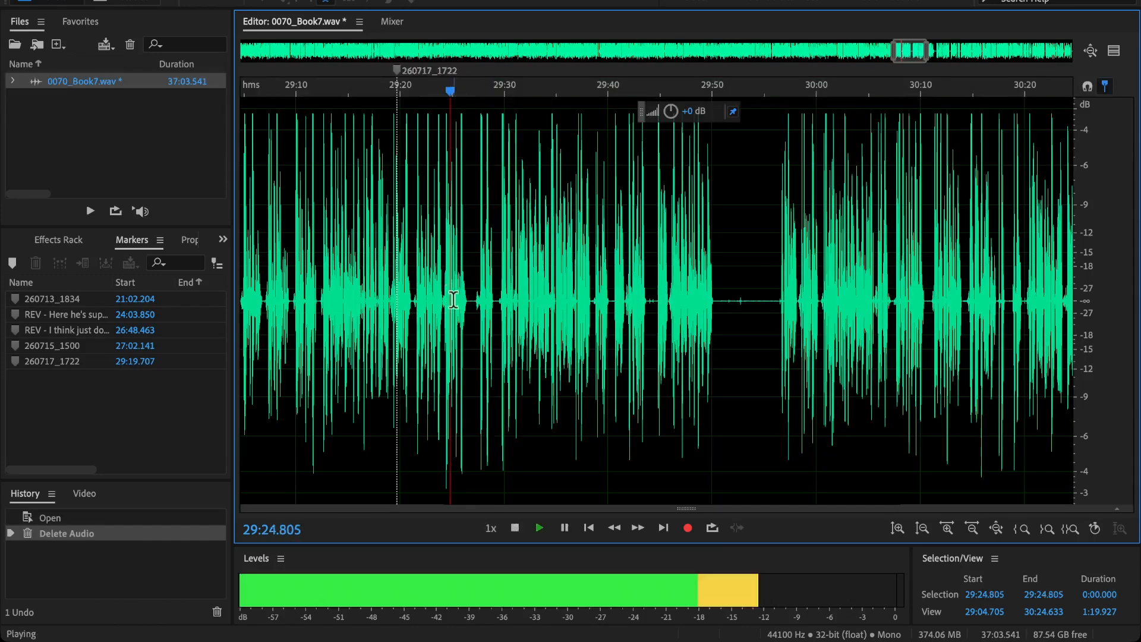
Step: Delete the short phrase from 29:27.617 to 29:29.707 and play back across the cut
scroll(509, 328, "up", 2)
left_click_drag(473, 301, 492, 317)
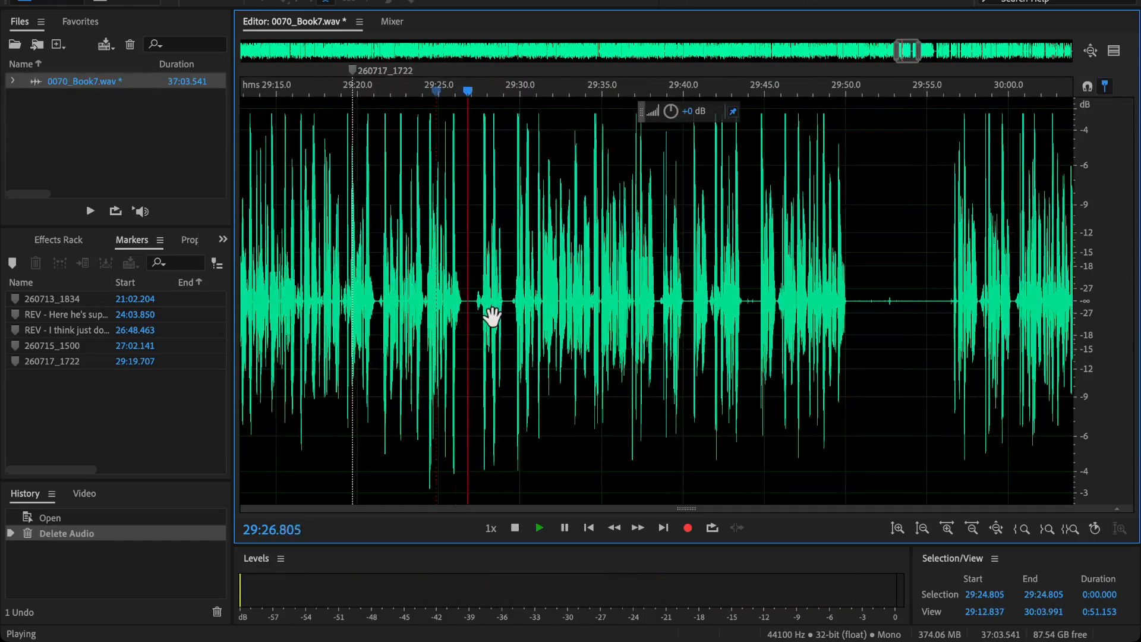
scroll(492, 317, "up", 2)
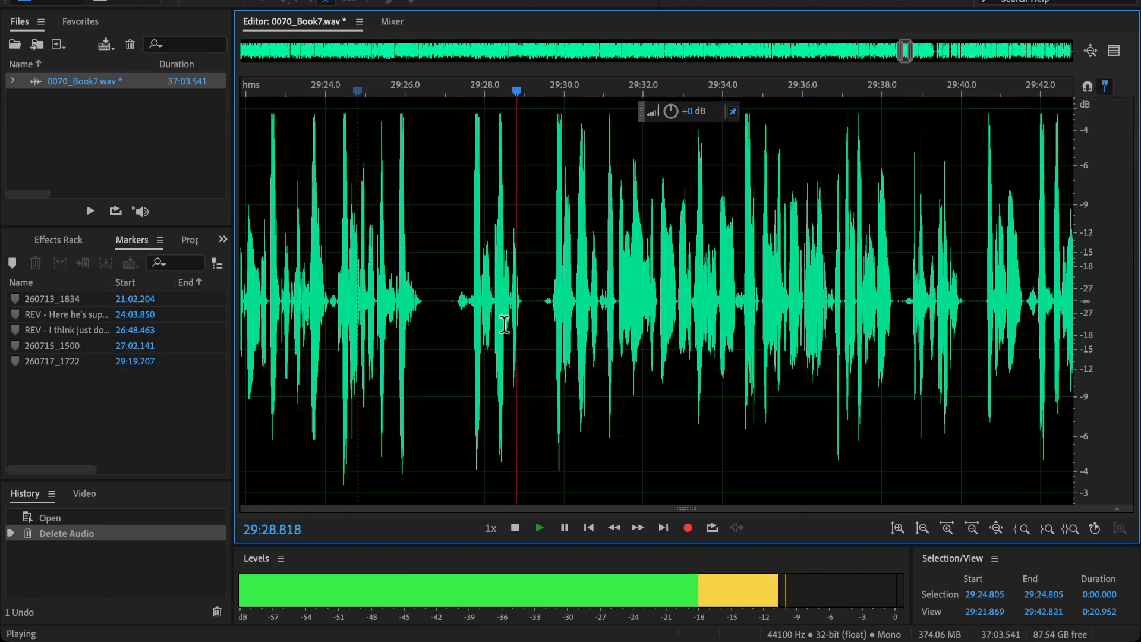
scroll(551, 297, "up", 1)
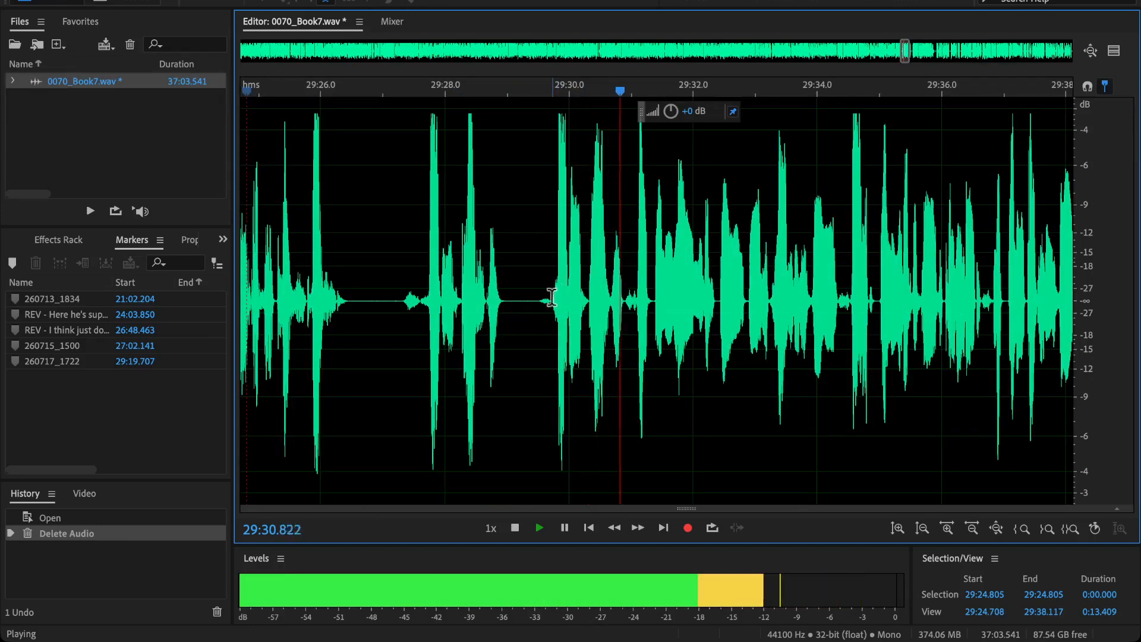
key("space")
key("space")
left_click(547, 308)
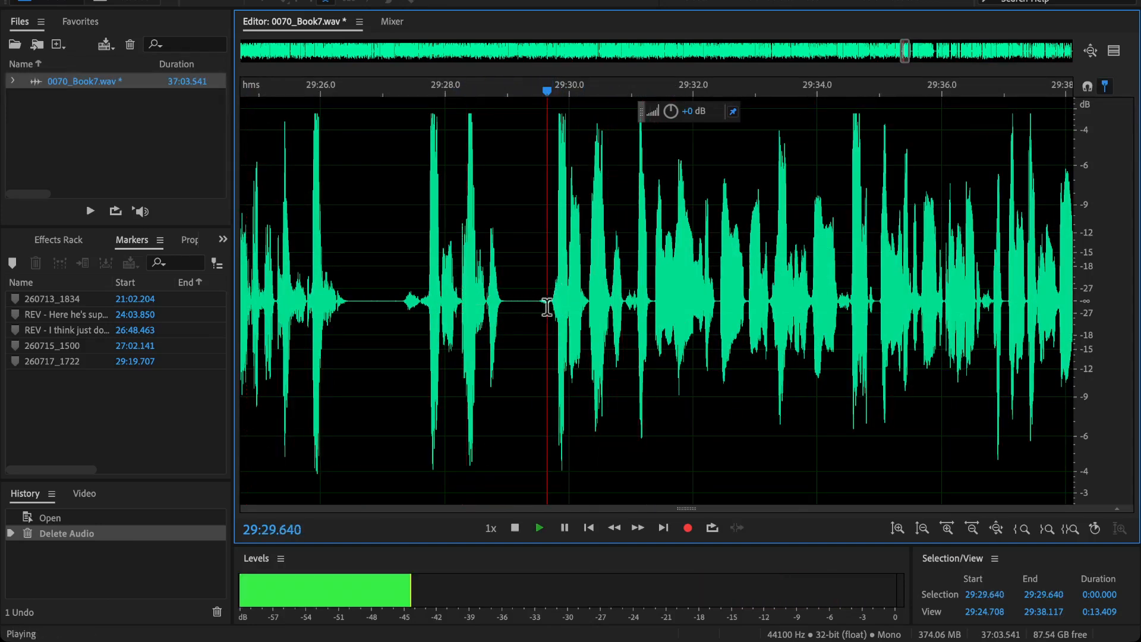
left_click_drag(550, 307, 421, 320)
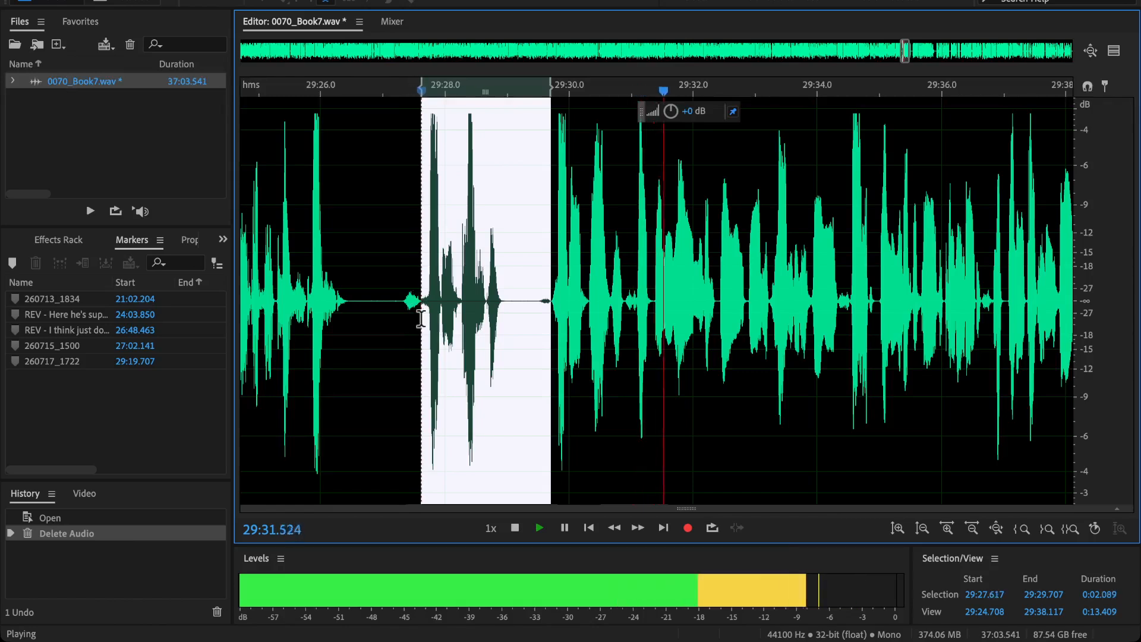
key("Delete")
left_click(357, 278)
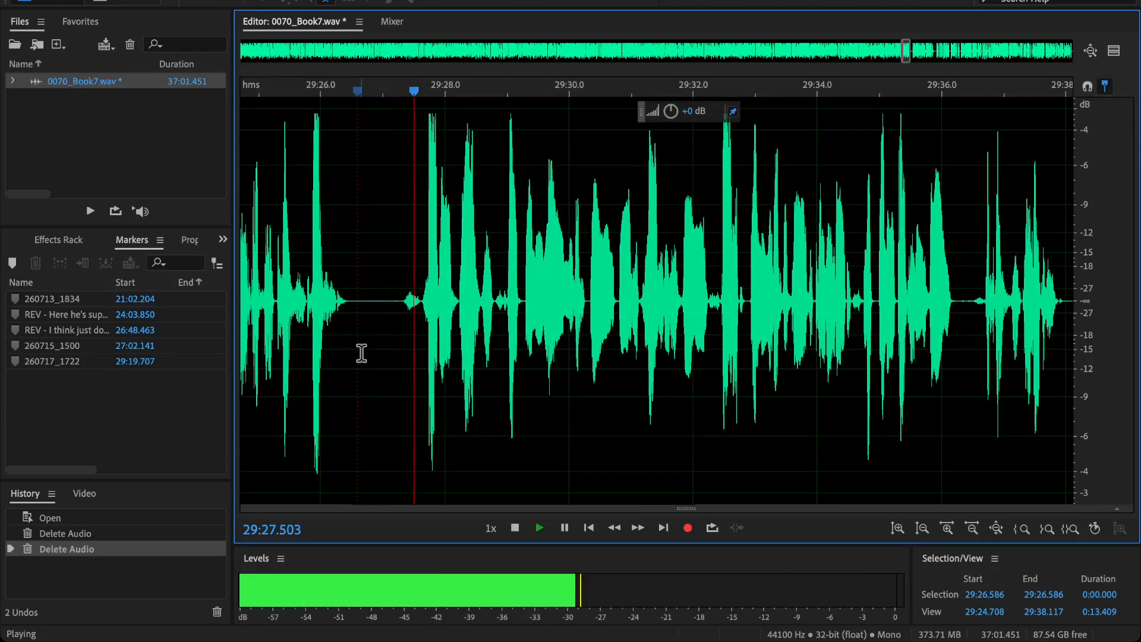
Step: Audition the narration from about 29:36, 29:43 and 29:57 to compare the takes around the long pause
scroll(537, 303, "down", 3)
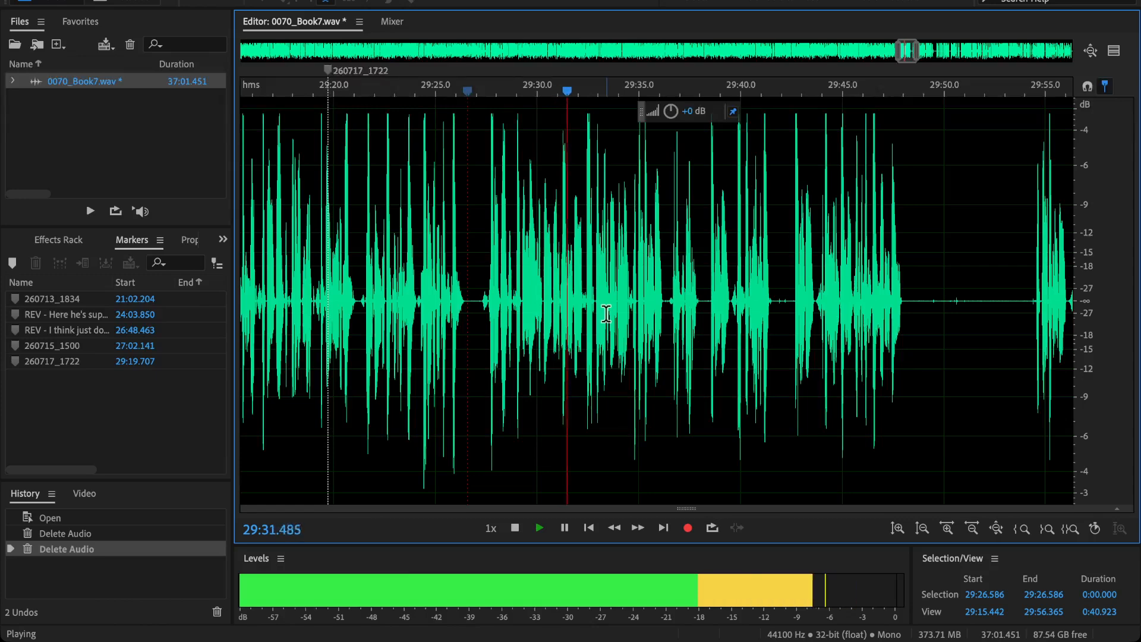
scroll(517, 275, "right", 5)
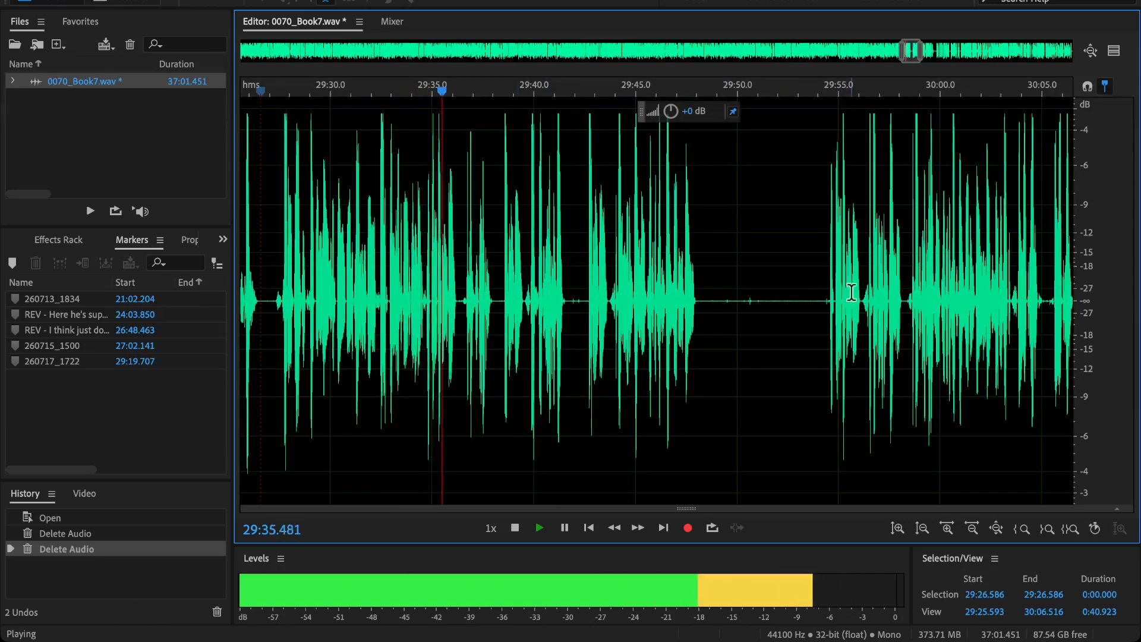
left_click(875, 285)
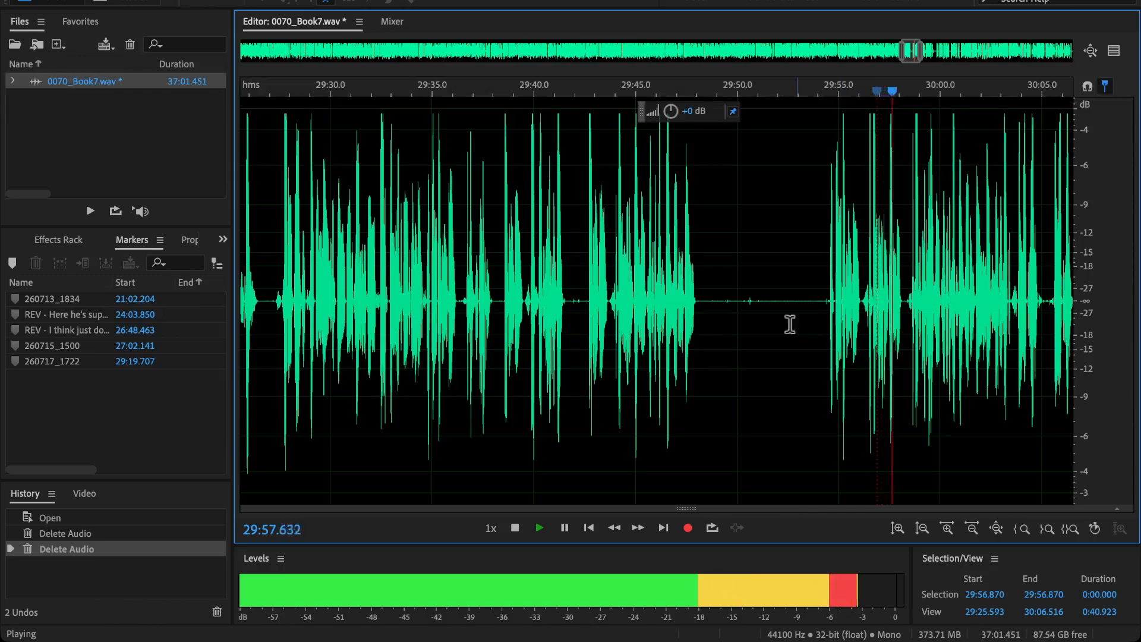
key("space")
left_click(446, 291)
key("space")
scroll(491, 315, "up", 3)
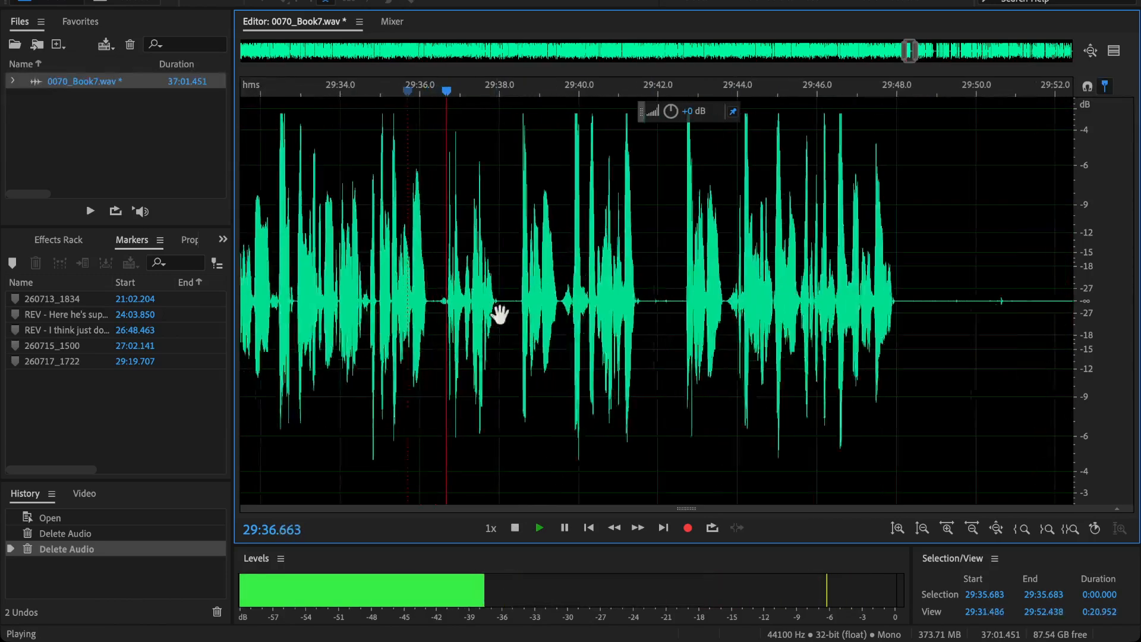
left_click(718, 297)
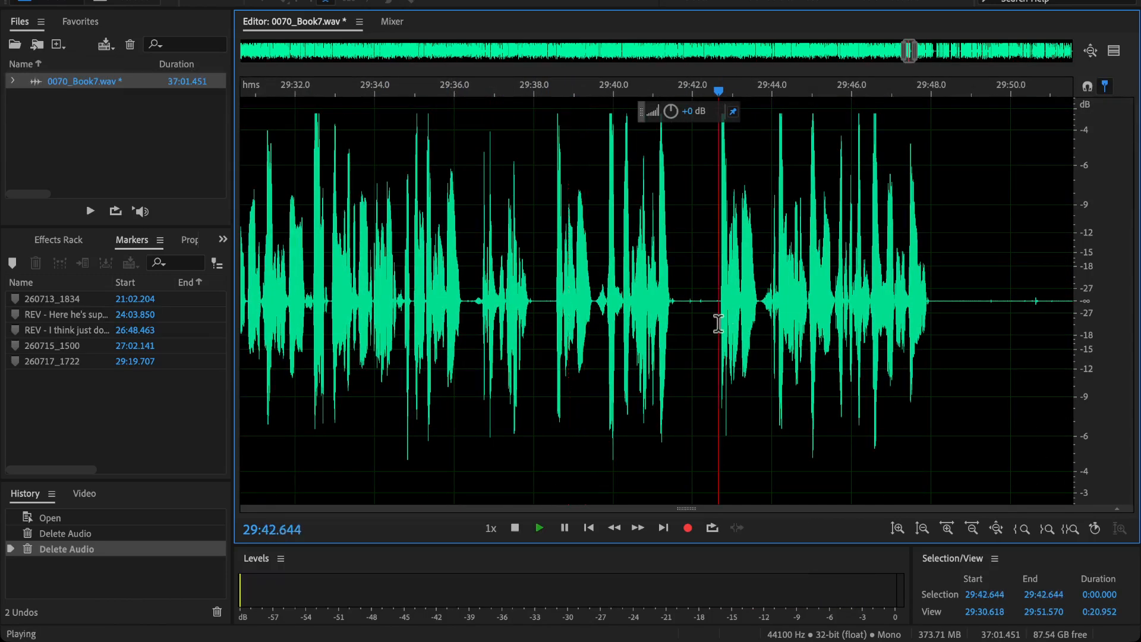
Step: Try deleting the audio from 29:36.156 to 29:43.636, check the playback after the cut, and undo the deletion
left_click(460, 300)
key("space")
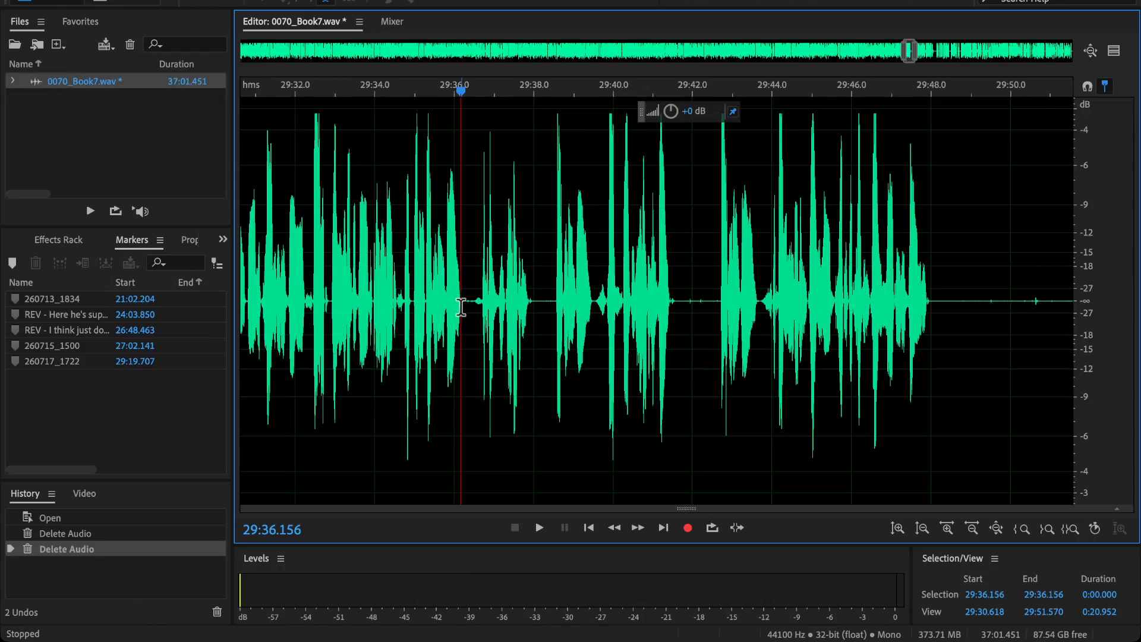
left_click_drag(463, 321, 752, 372)
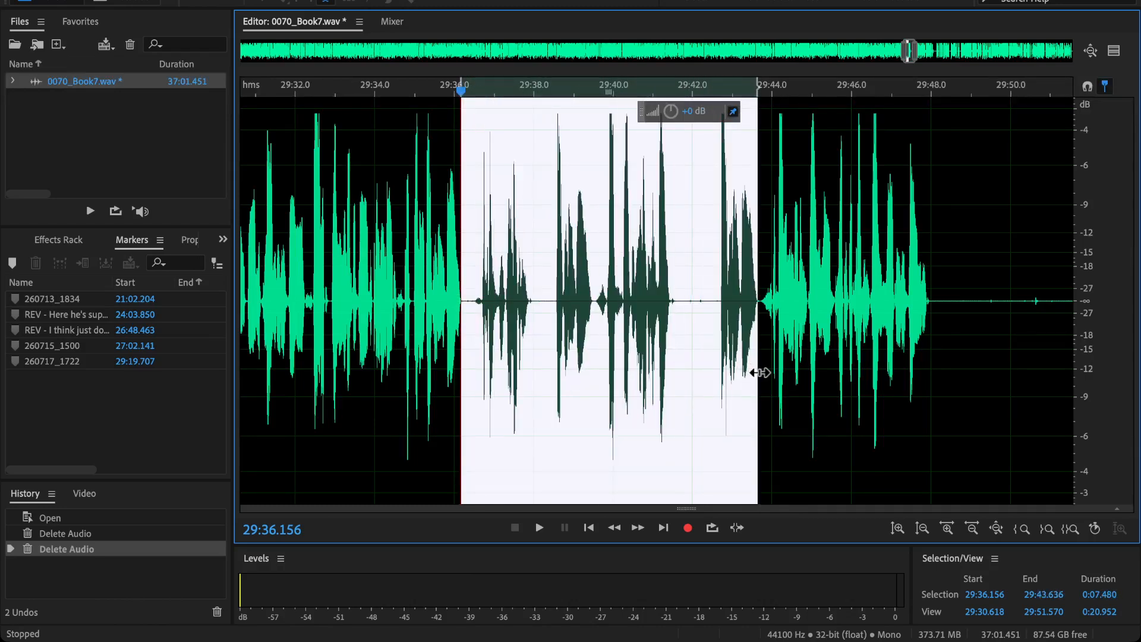
key("Delete")
left_click(428, 283)
key("space")
scroll(446, 282, "down", 2)
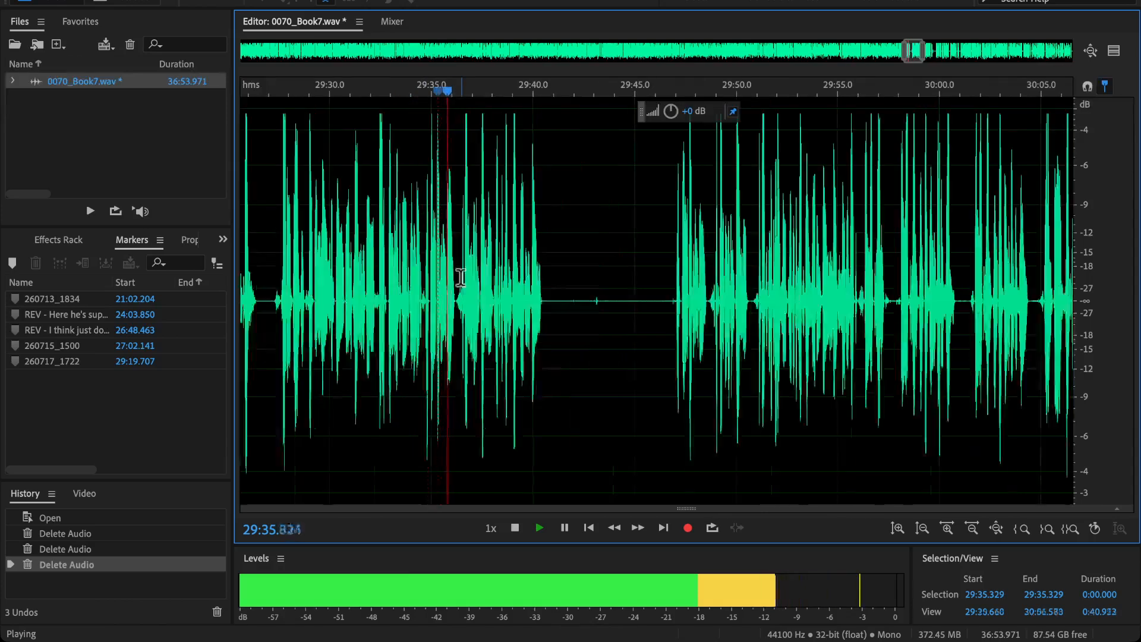
left_click(683, 312)
scroll(670, 327, "up", 2)
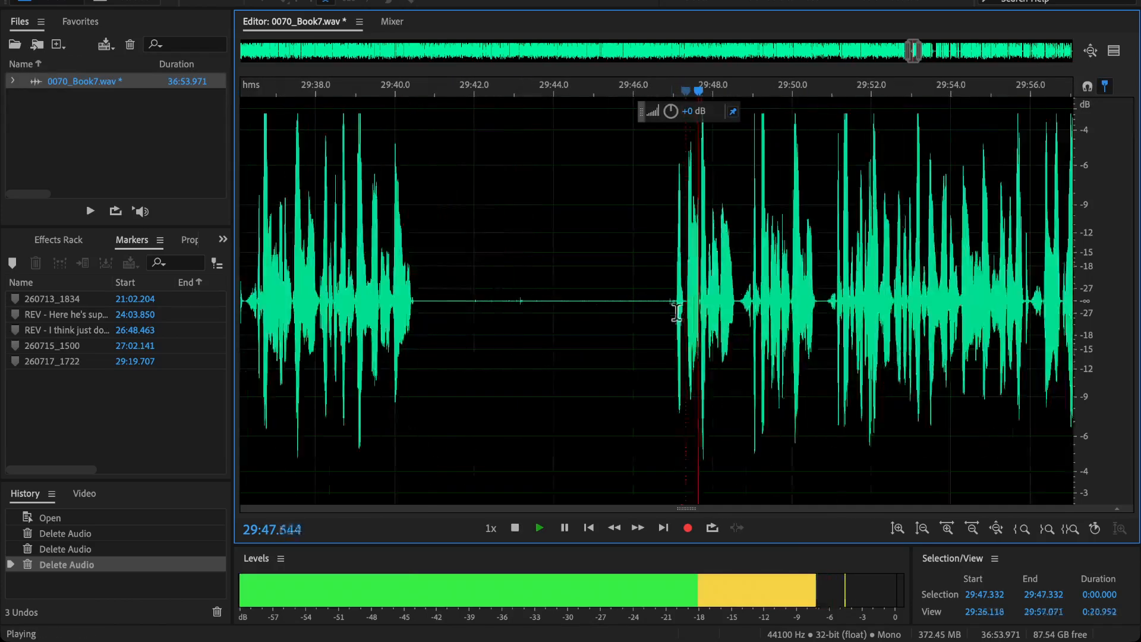
key("ctrl+z")
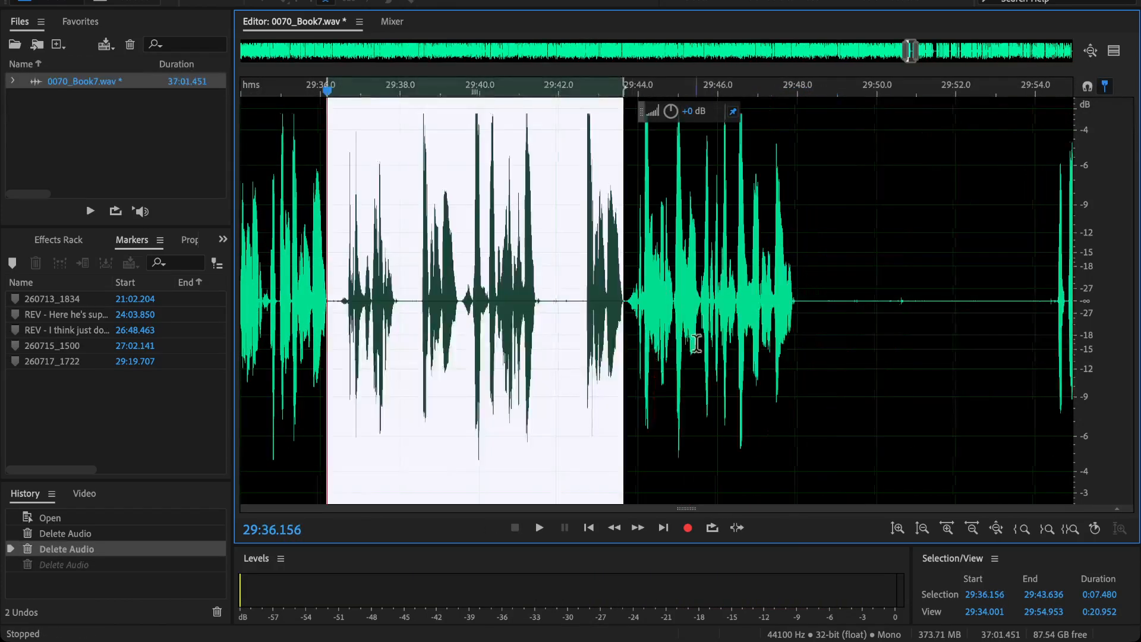
Step: Try deleting the audio from 29:36.156 to 29:56.059, play back across the join, and undo the deletion
left_click_drag(447, 353, 942, 398)
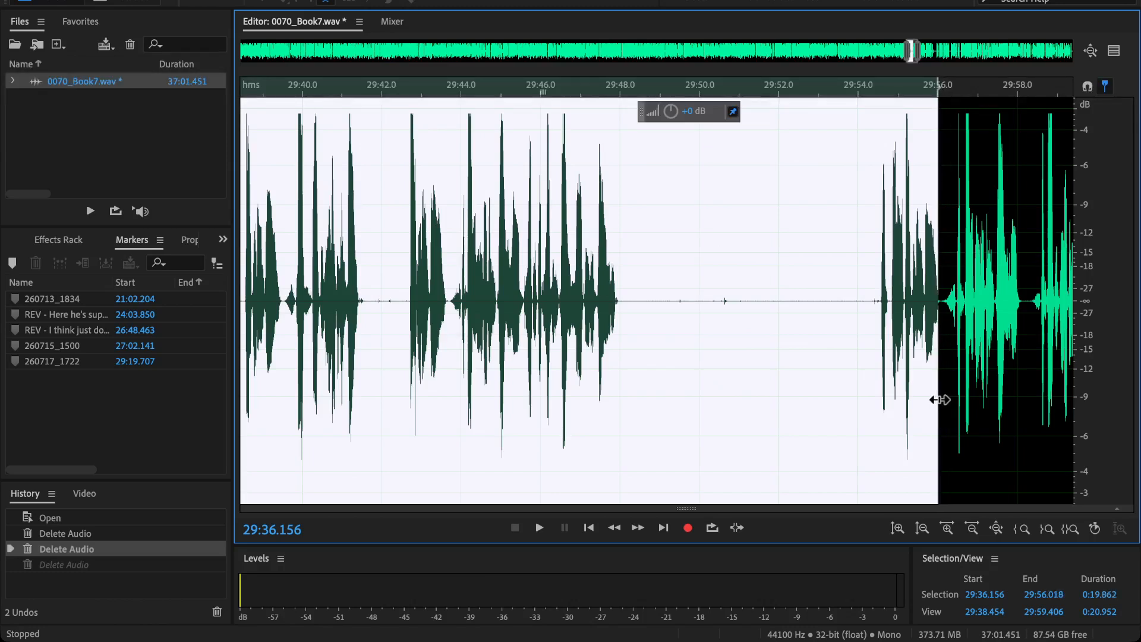
key("Delete")
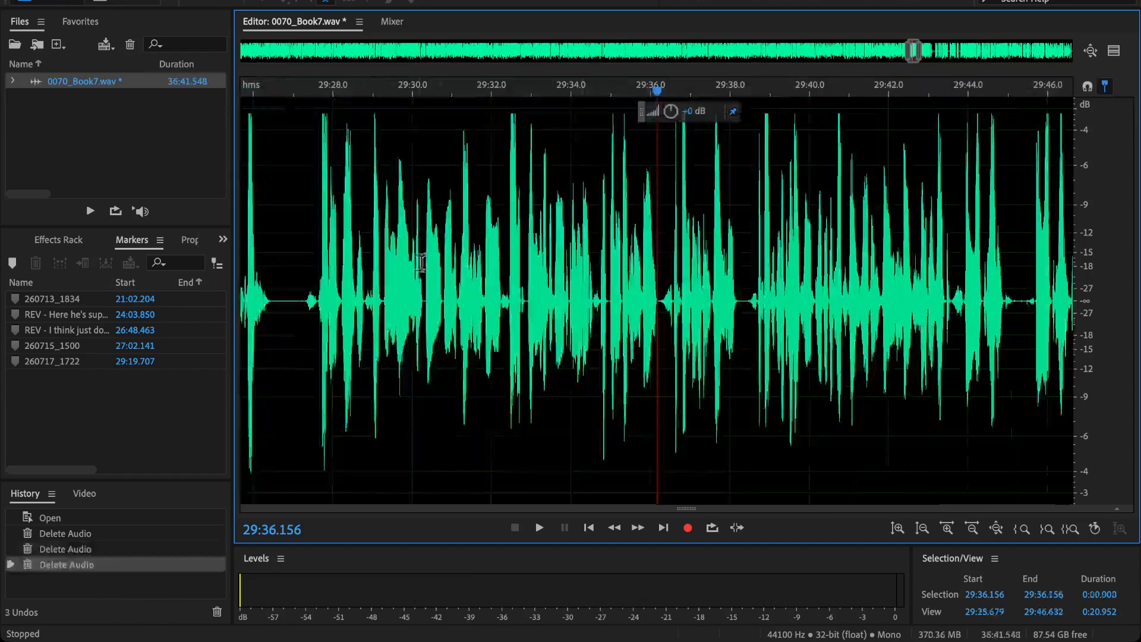
key("space")
scroll(683, 334, "down", 2)
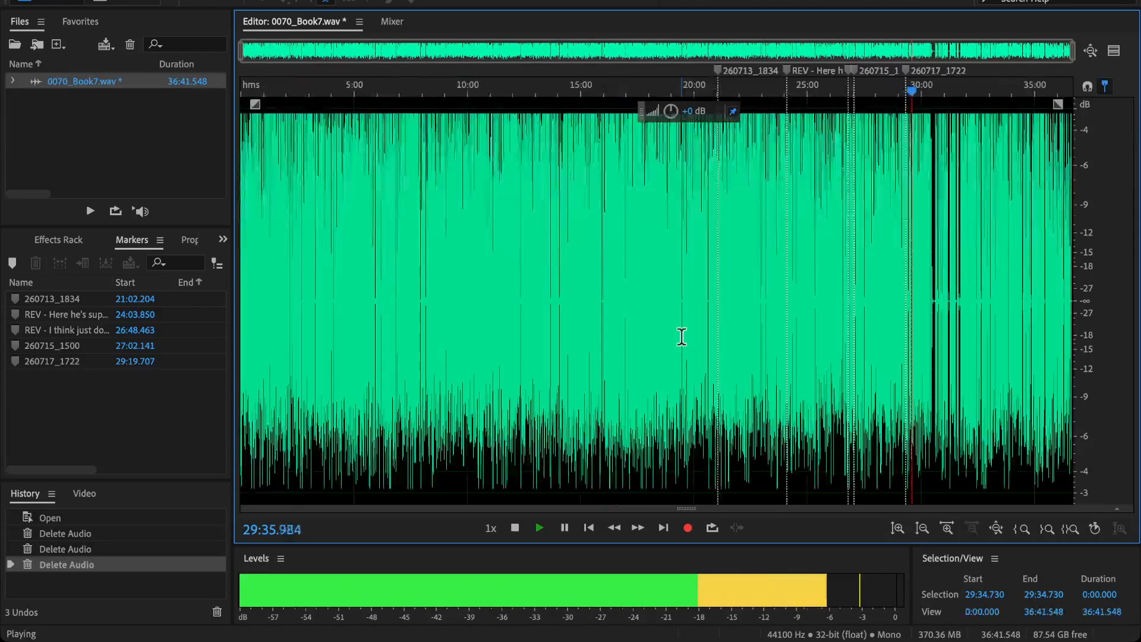
scroll(807, 327, "up", 2)
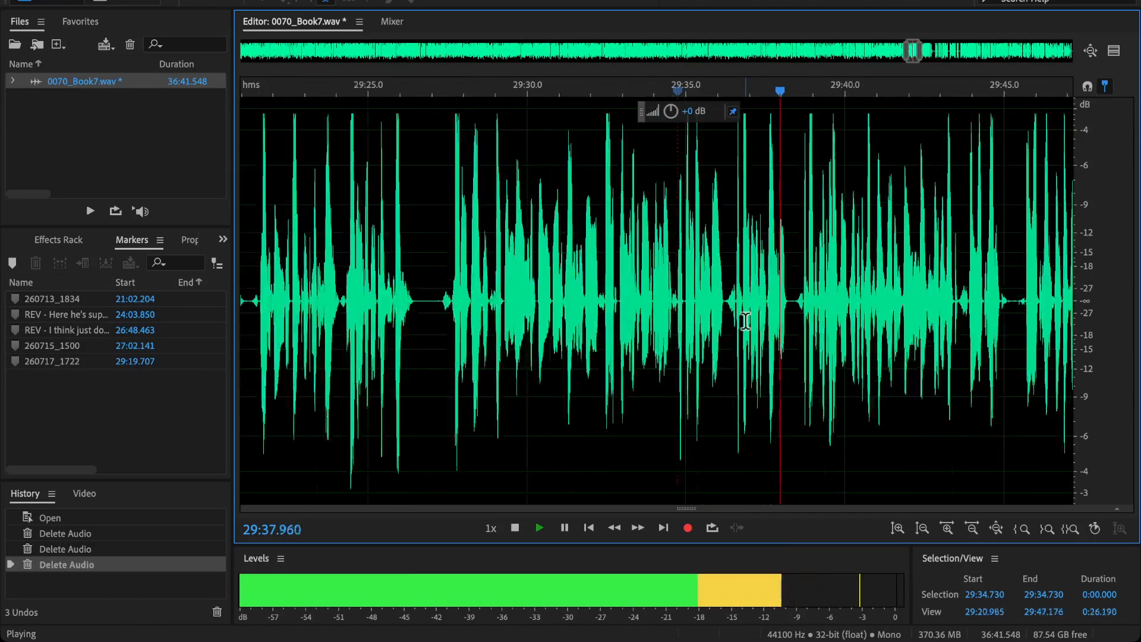
scroll(721, 356, "up", 1)
key("space")
key("ctrl+z")
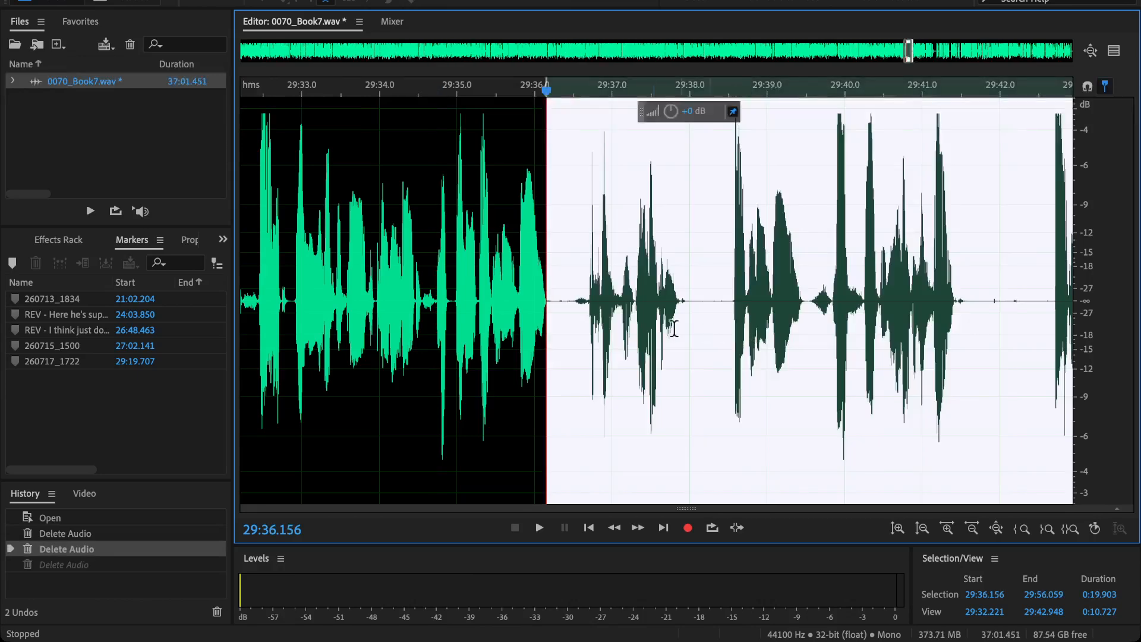
Step: Move the end of the selection to 29:56.020 and delete the audio from 29:36.156 to that point
scroll(662, 327, "up", 1)
scroll(658, 336, "right", 10)
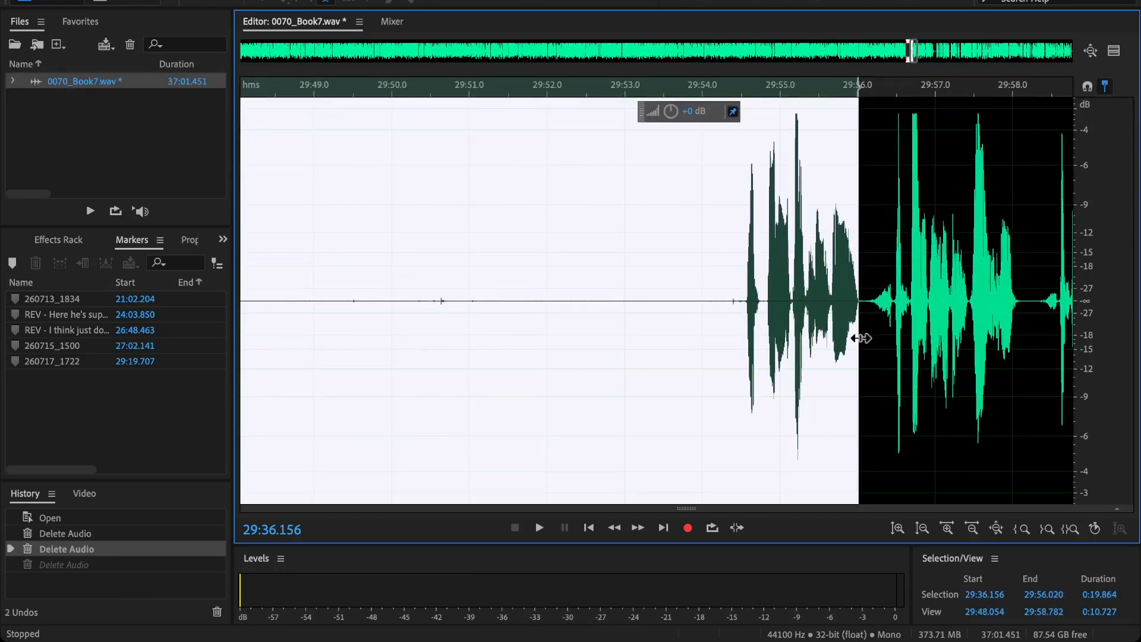
key("Delete")
Step: Delete the audio from about 29:36.62 to 29:38.74 and play back across the join from 29:36.340
scroll(688, 310, "up", 1)
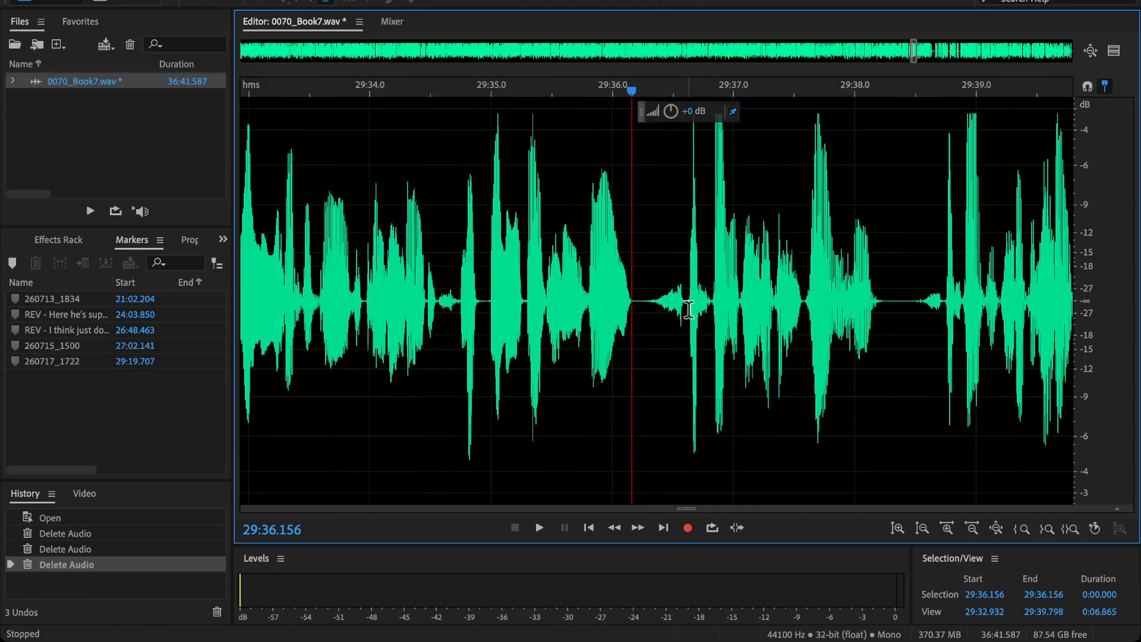
left_click_drag(688, 310, 949, 385)
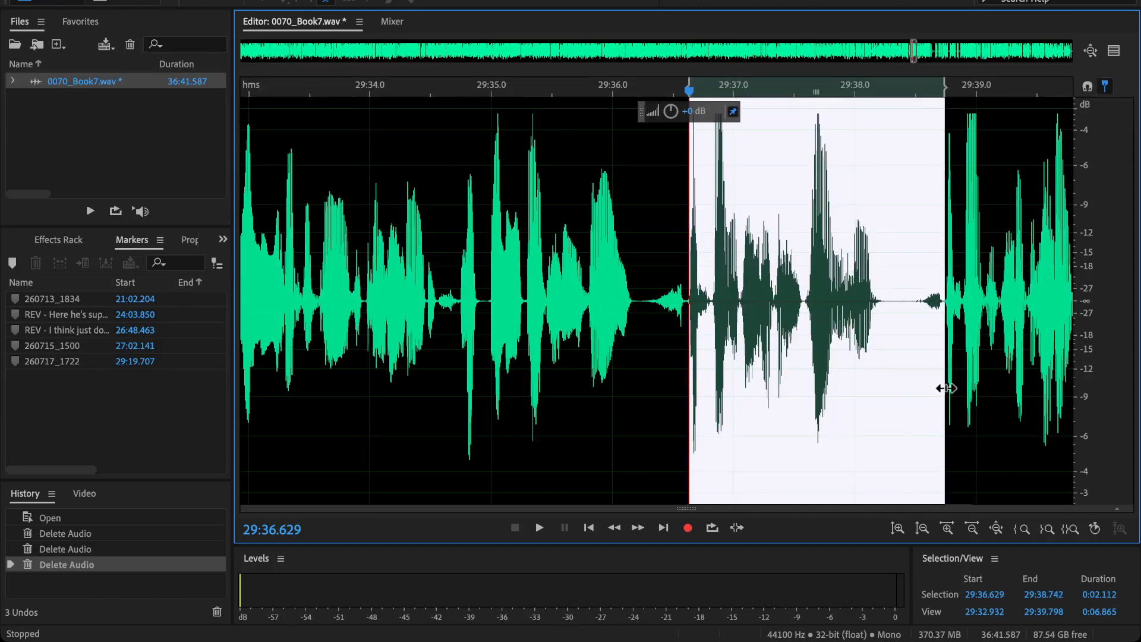
key("Delete")
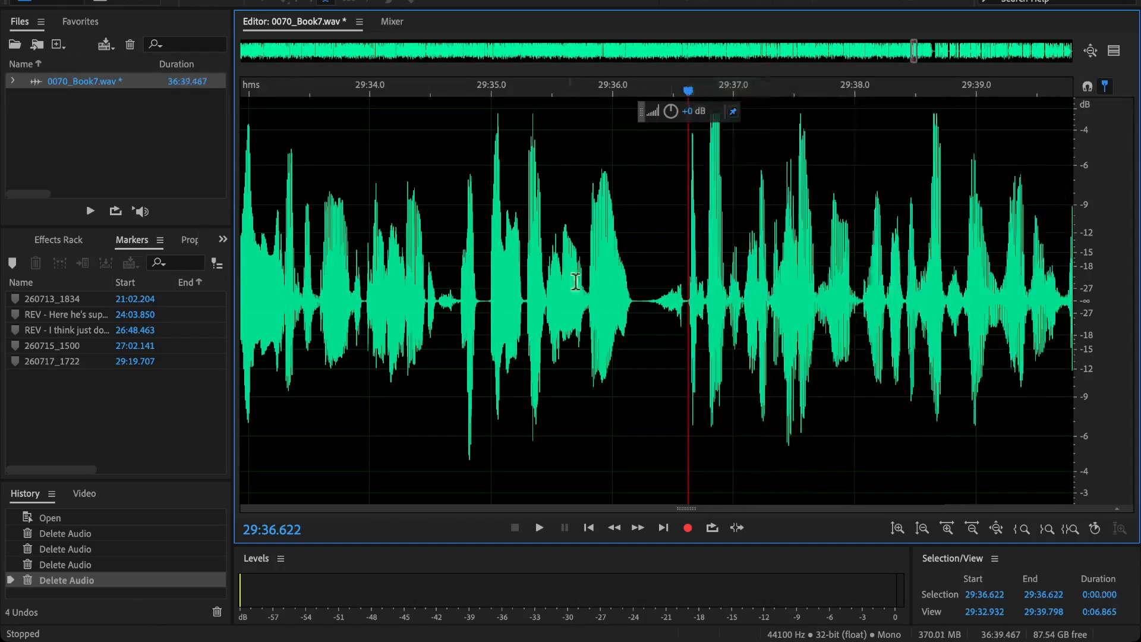
key("space")
scroll(713, 339, "down", 3)
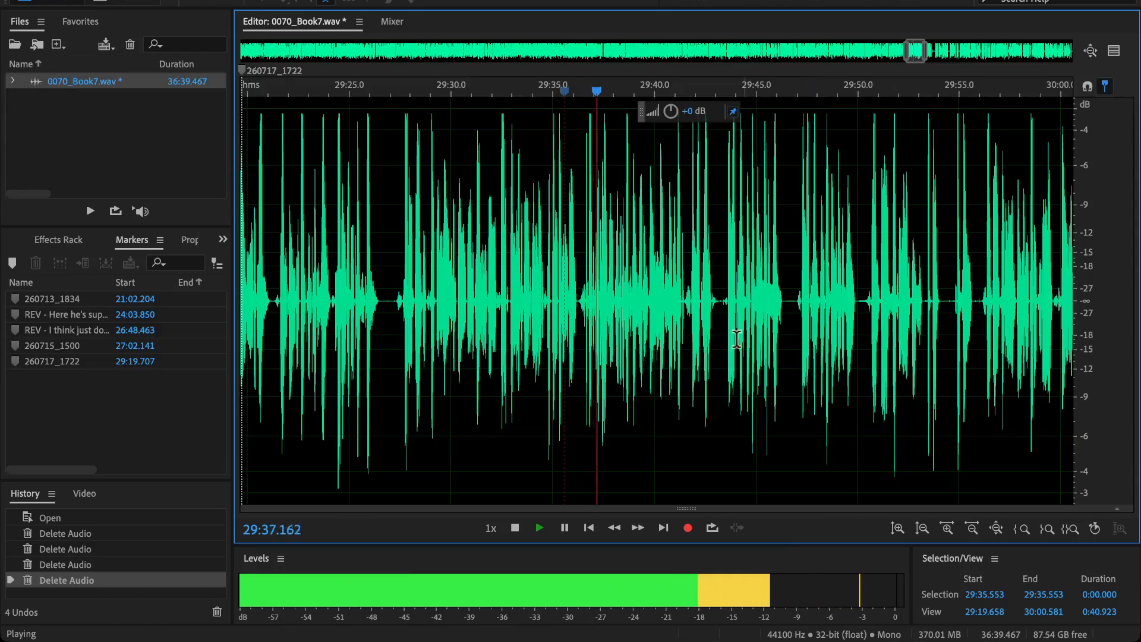
scroll(638, 333, "up", 2)
left_click(524, 326)
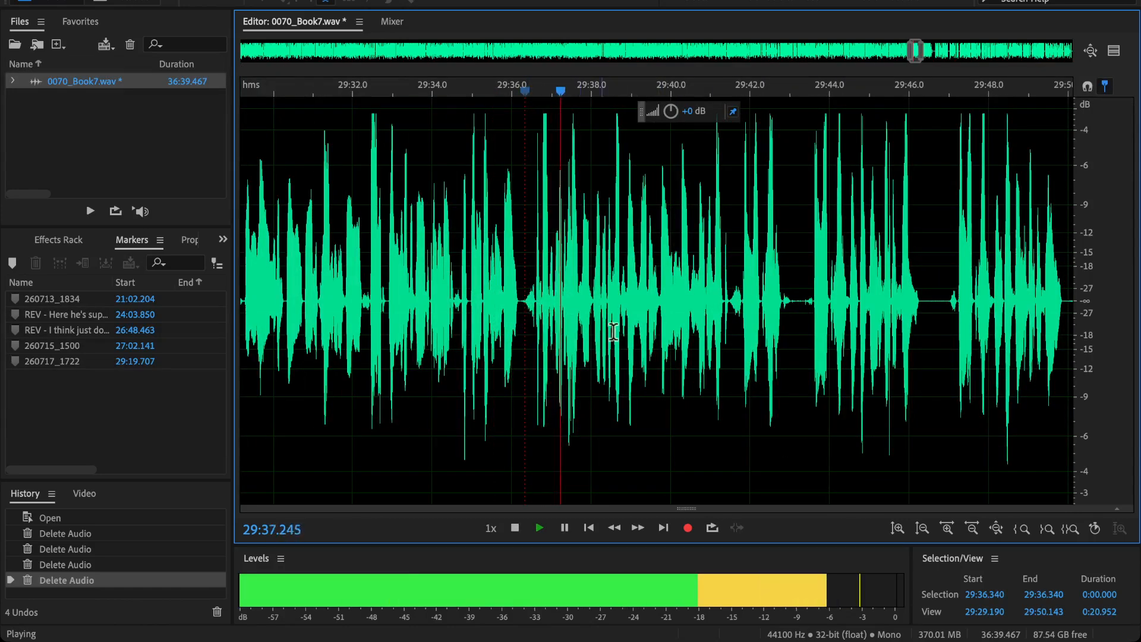
Step: Audition the narration following the join and from 29:46.979 to find where the repeated take restarts
scroll(653, 331, "down", 2)
scroll(660, 357, "right", 3)
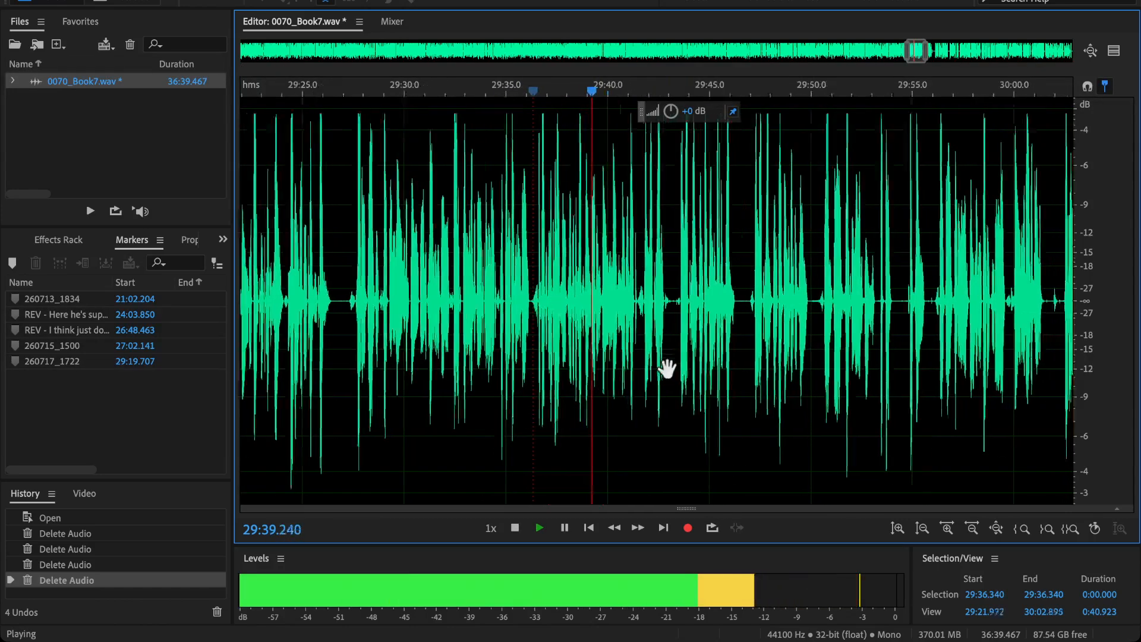
scroll(653, 327, "up", 1)
scroll(581, 339, "right", 3)
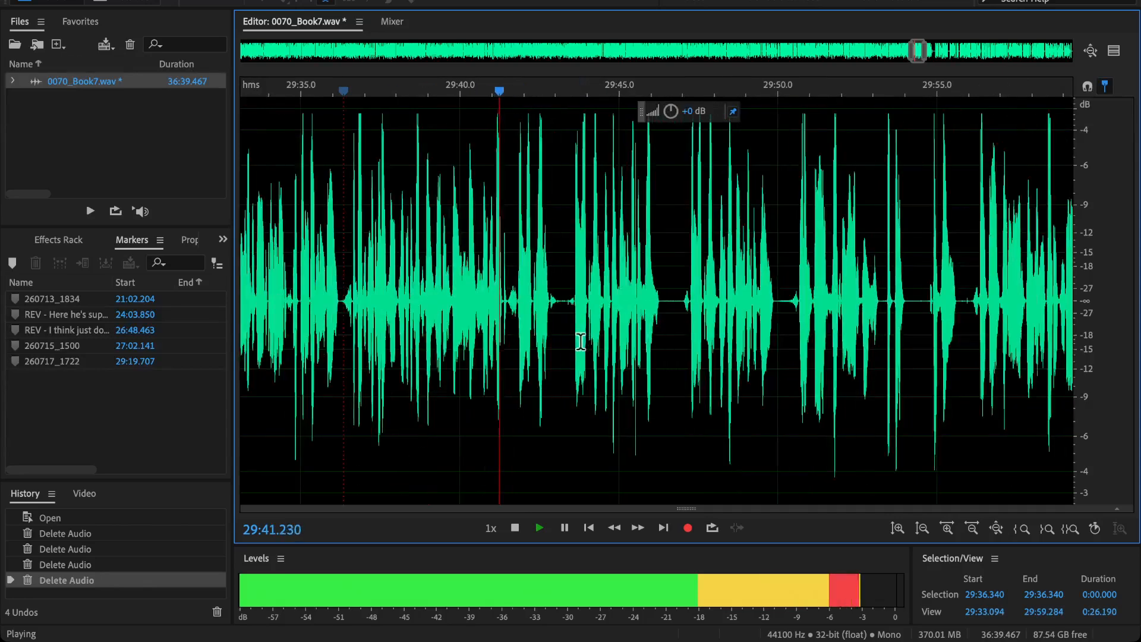
left_click(794, 315)
scroll(792, 326, "up", 1)
key("space")
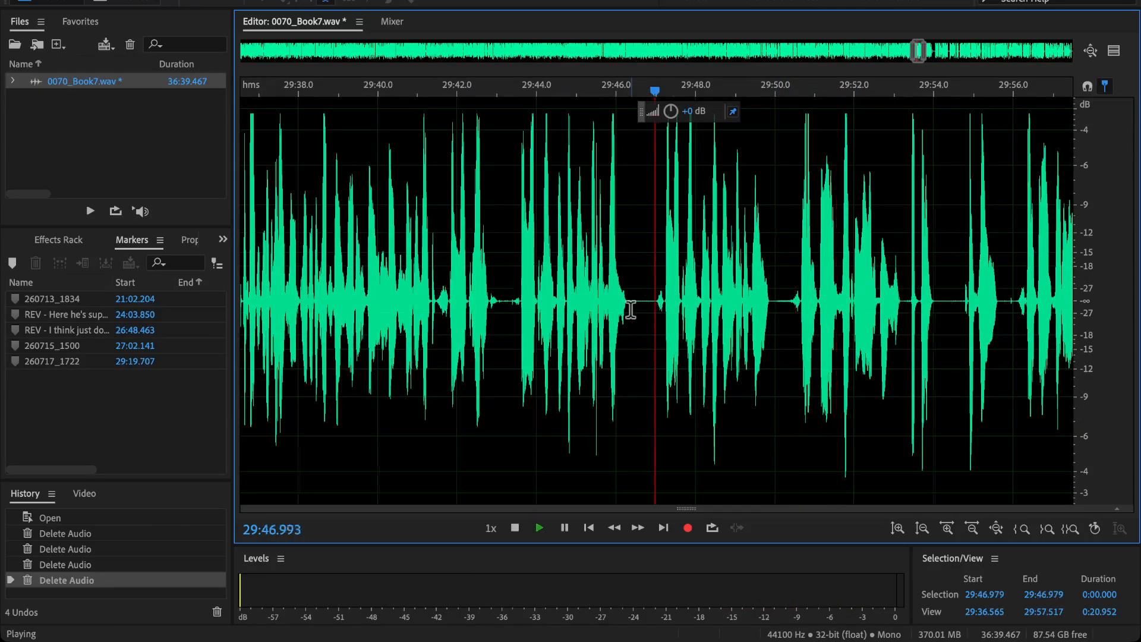
scroll(630, 309, "left", 3)
key("space")
Step: Delete the audio from 29:41.803 to 29:47.238 and play back across the join from 29:40.626
left_click_drag(523, 315, 734, 363)
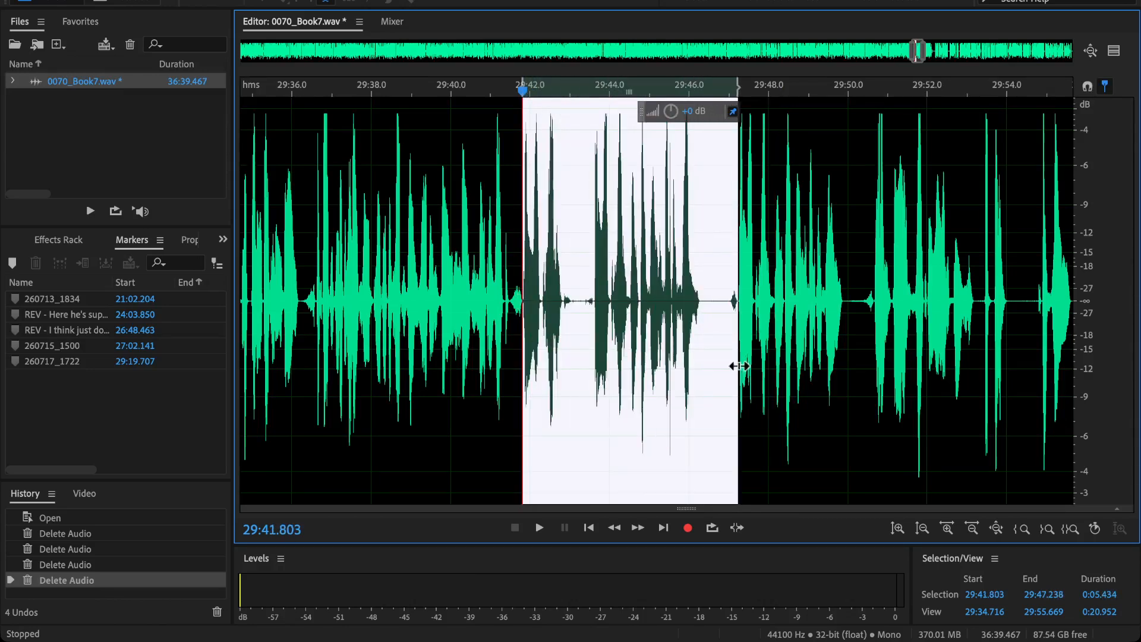
key("Delete")
scroll(594, 315, "down", 1)
left_click(480, 311)
key("space")
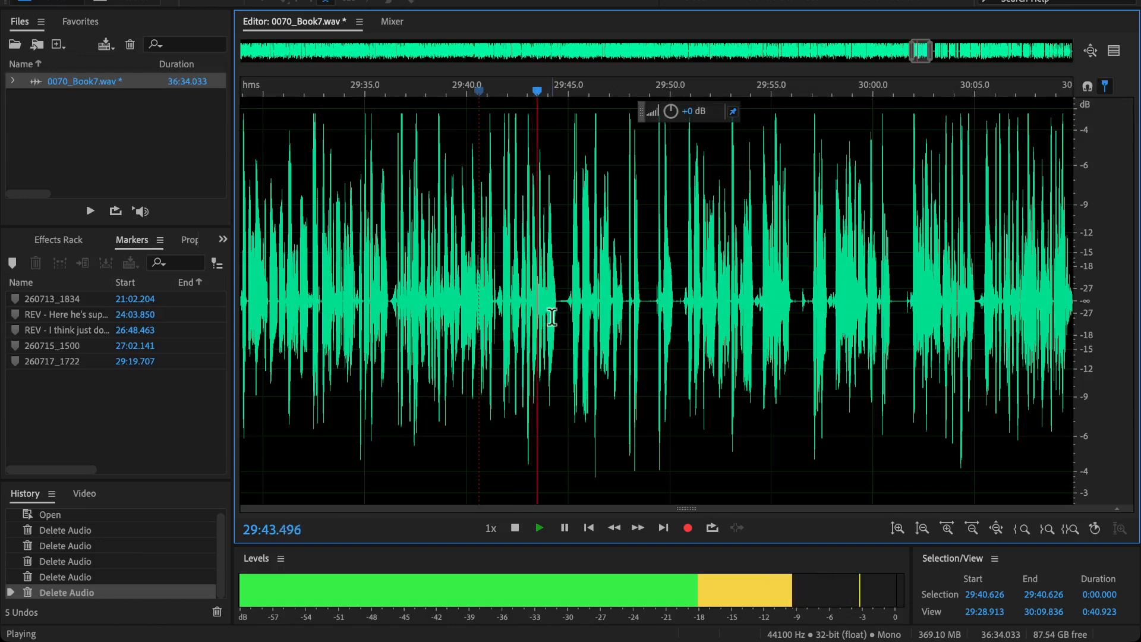
scroll(551, 318, "up", 3)
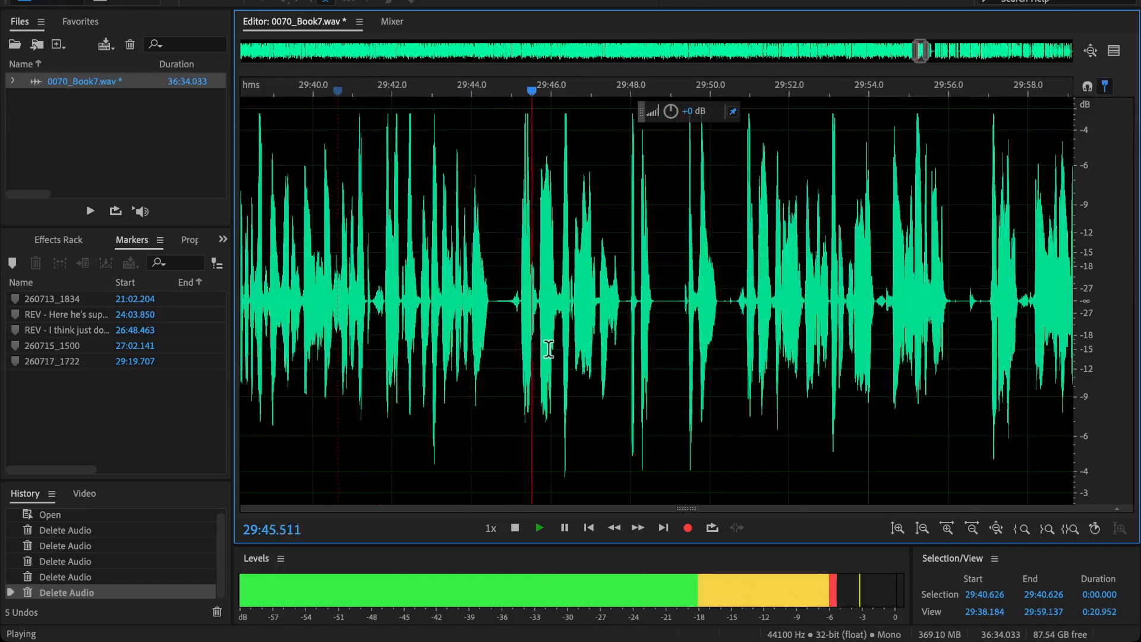
Step: Audition the narration around 29:50, 29:46 and 29:52 to compare the takes and find matching cut points
left_click(653, 296)
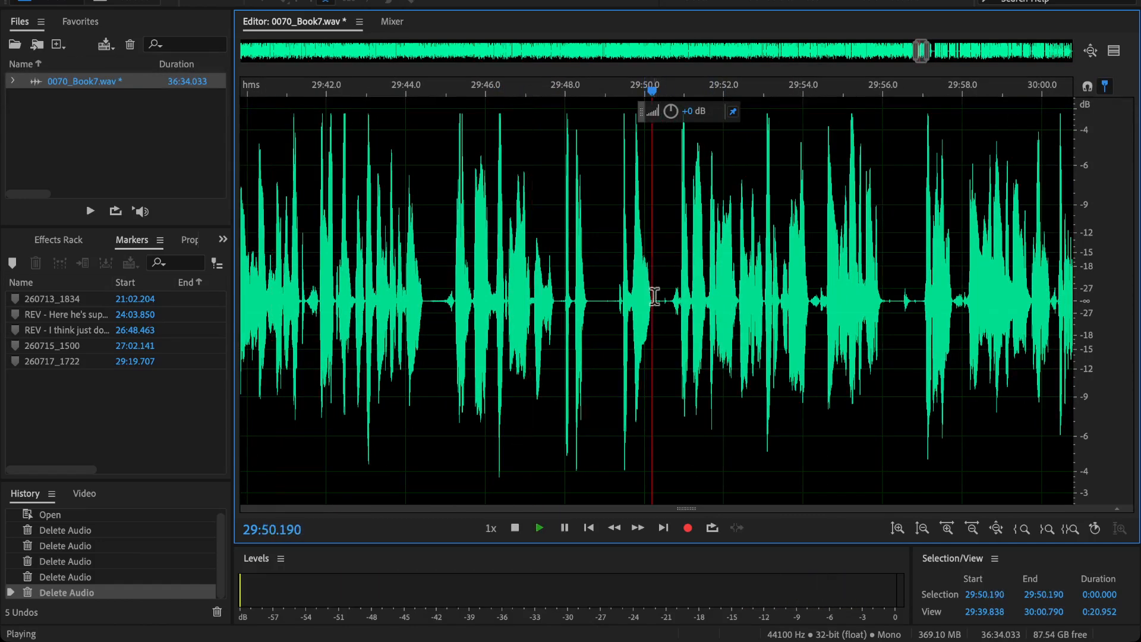
left_click(638, 306)
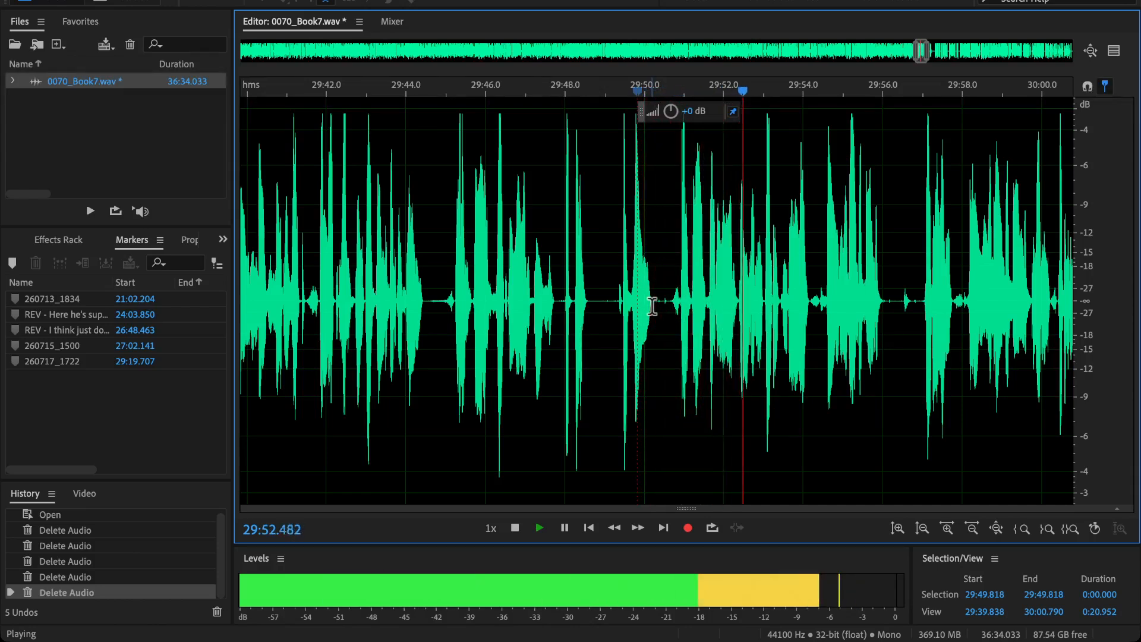
left_click_drag(652, 306, 420, 303)
key("space")
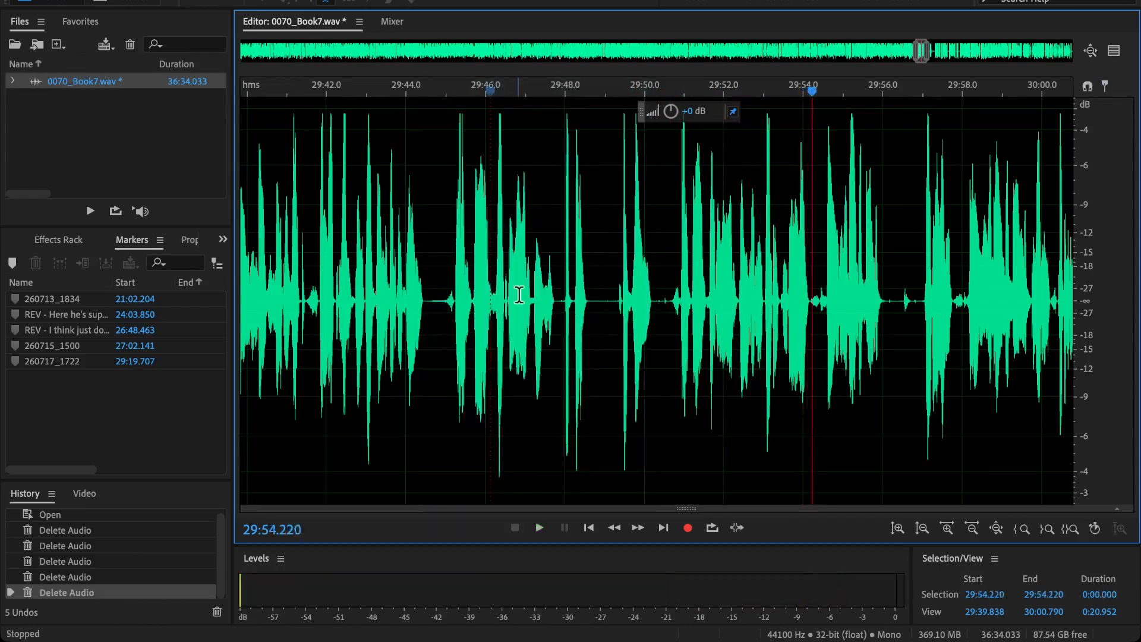
left_click(519, 294)
key("space")
key("space")
left_click(729, 309)
key("space")
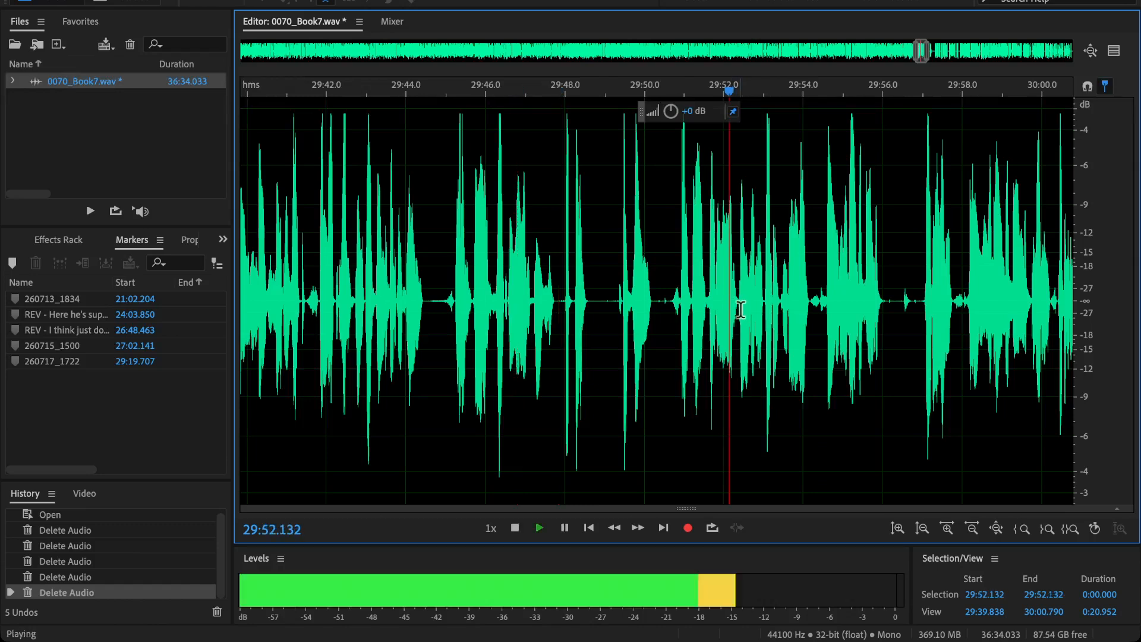
key("space")
left_click(736, 309)
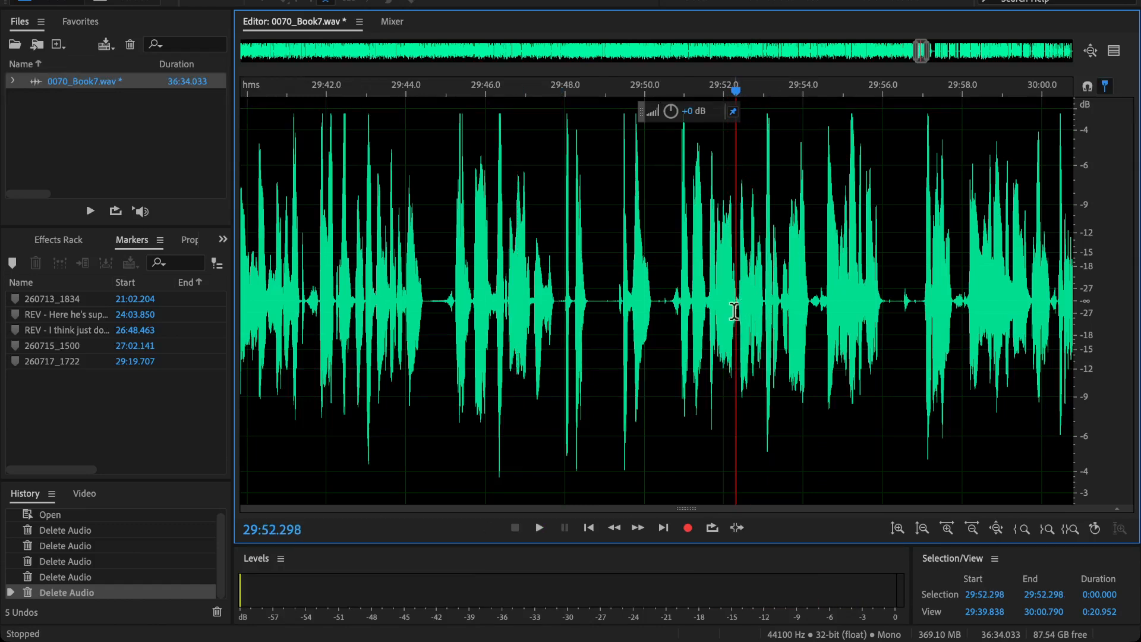
Step: Delete the audio from 29:47.215 to 29:52.360 and play back across the join from 29:46.161
left_click_drag(738, 308, 538, 350)
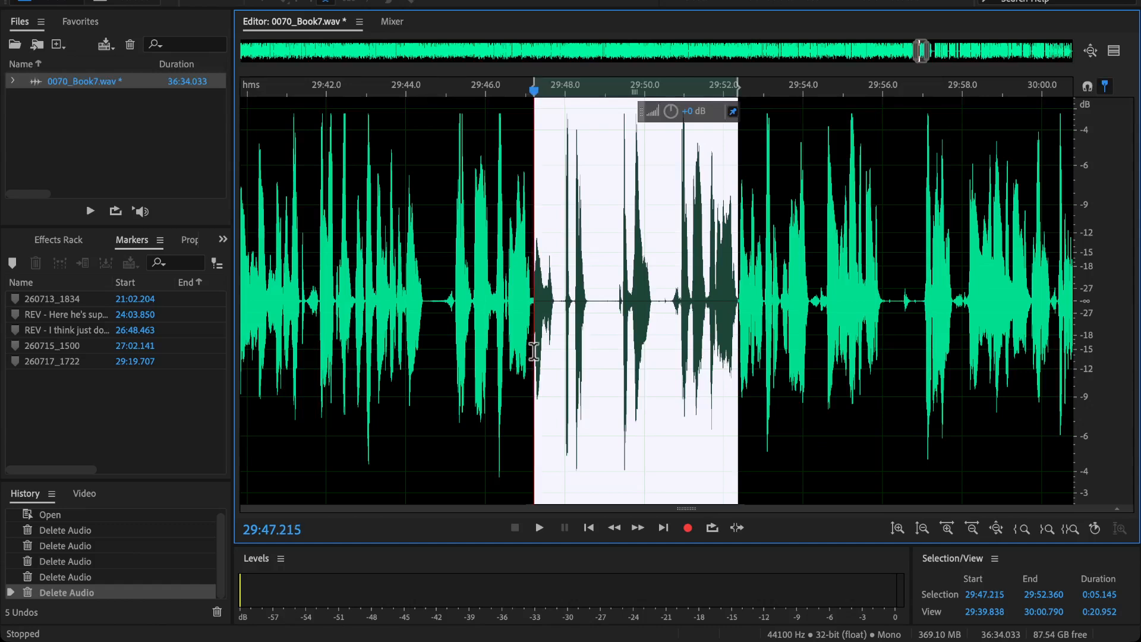
key("Delete")
left_click(493, 279)
key("space")
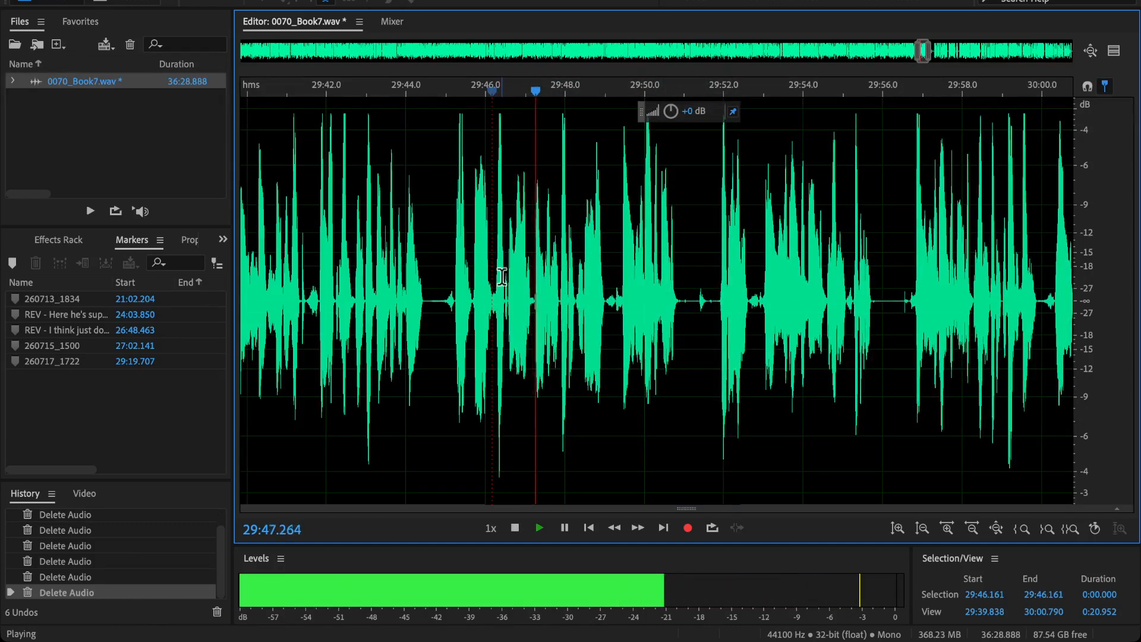
left_click_drag(705, 343, 692, 343)
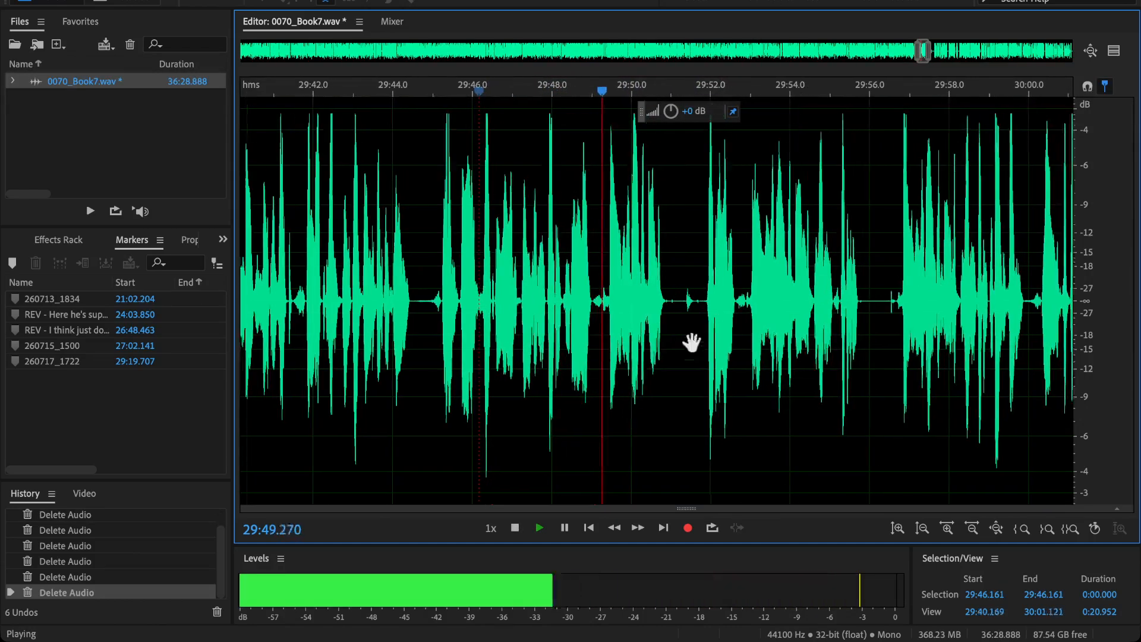
Step: Audition the retake from 29:52.459, then delete the audio from about 29:49.03 to 29:52.62 and play back from 29:48.748
scroll(692, 343, "up", 2)
left_click(736, 301)
scroll(736, 301, "up", 2)
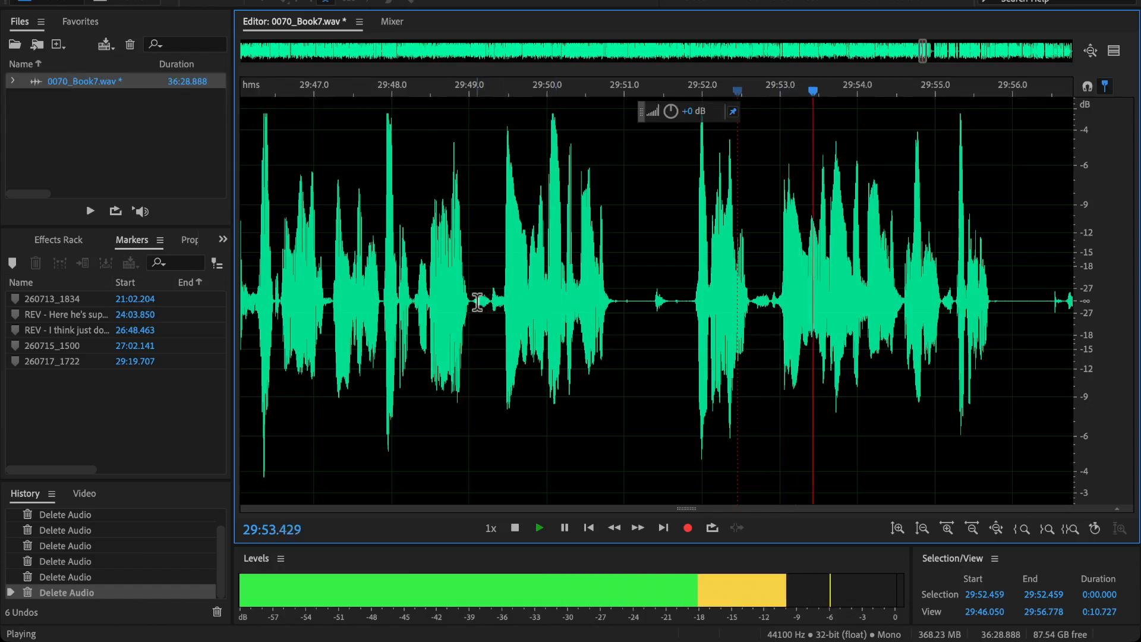
key("space")
left_click_drag(472, 309, 752, 388)
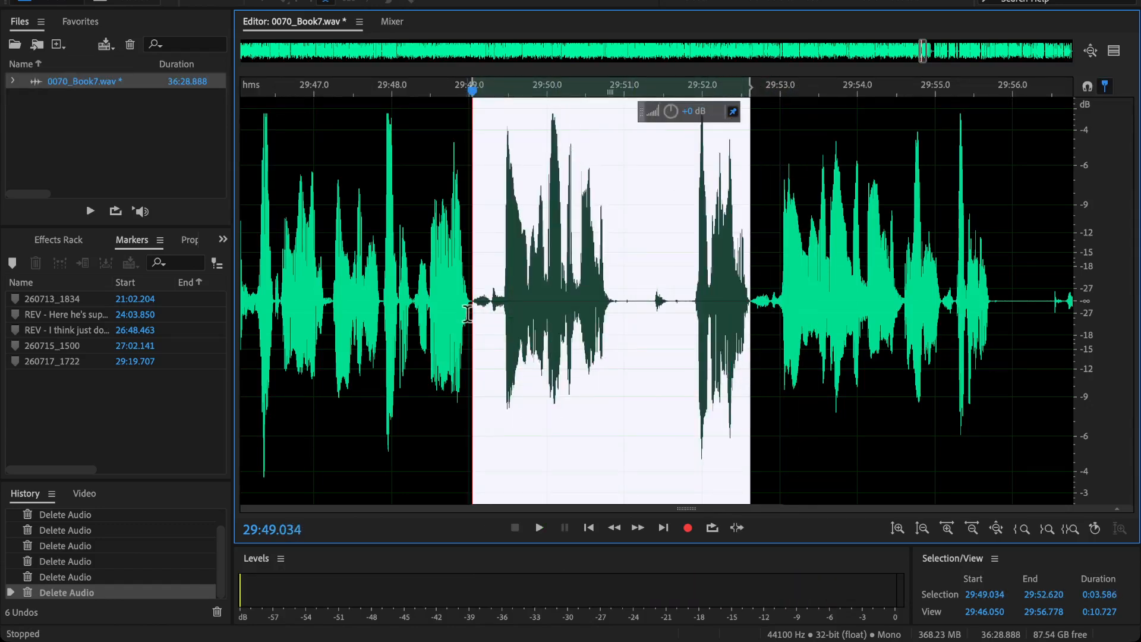
key("Delete")
left_click(449, 275)
key("space")
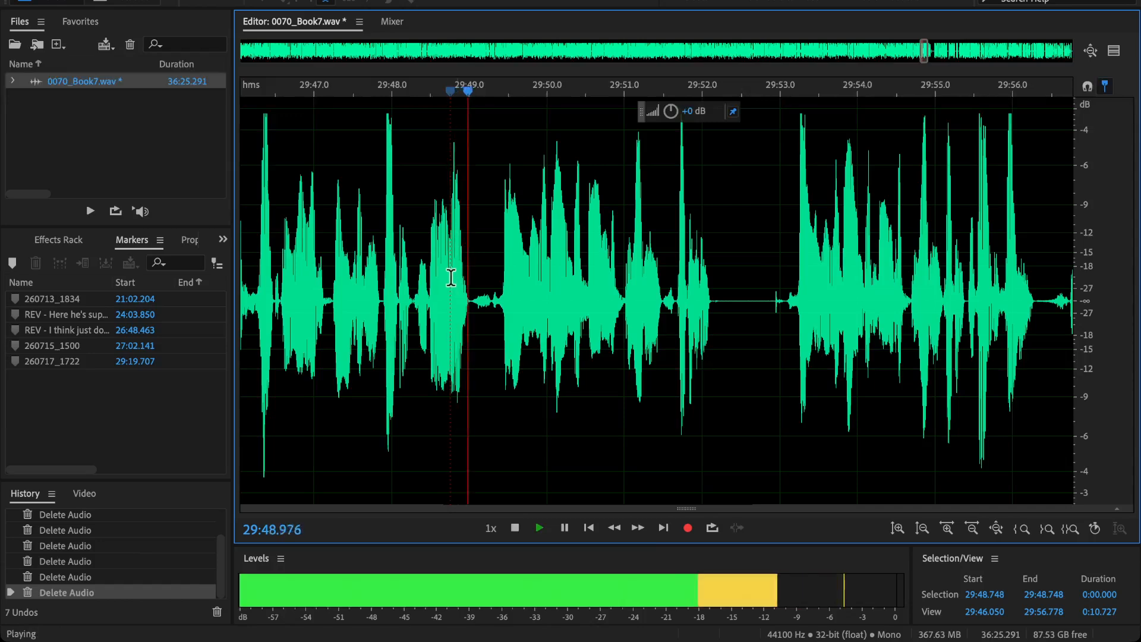
Step: Audition the narration from 29:53.613 and 29:54.686 to find where the retake matches the earlier phrase
scroll(542, 334, "down", 3)
scroll(544, 332, "up", 3)
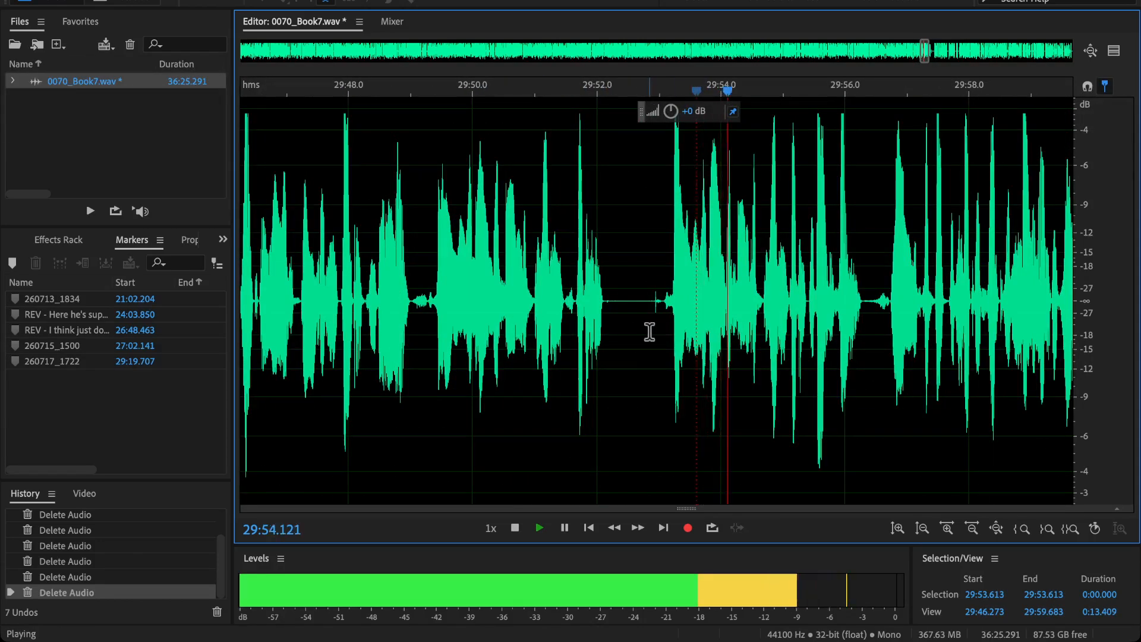
scroll(676, 319, "up", 1)
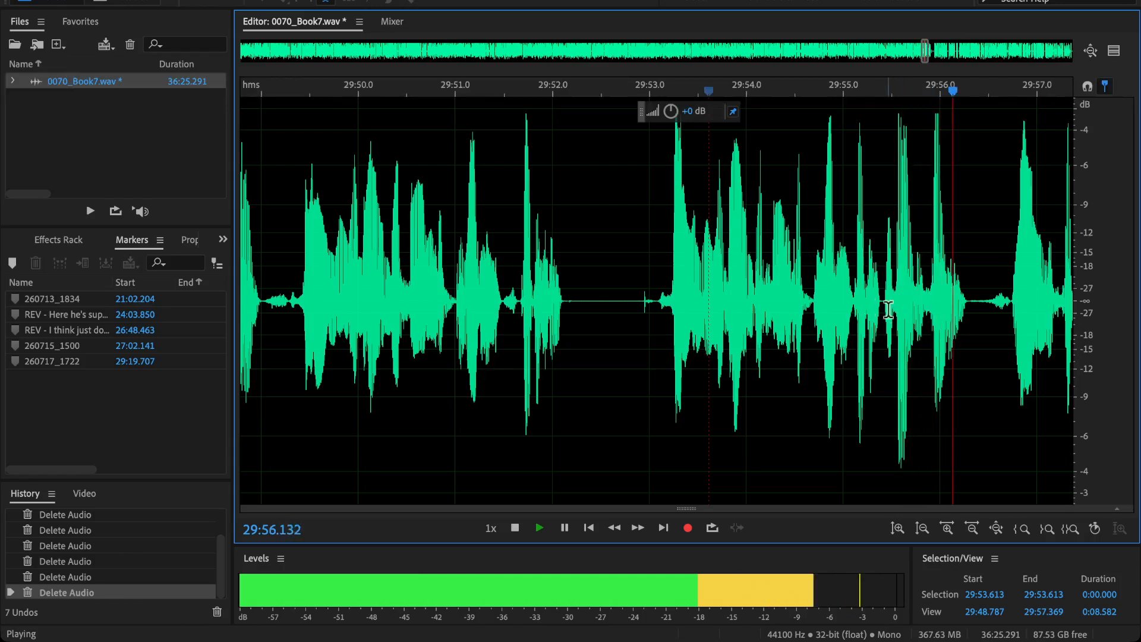
key("space")
key("space")
left_click(813, 306)
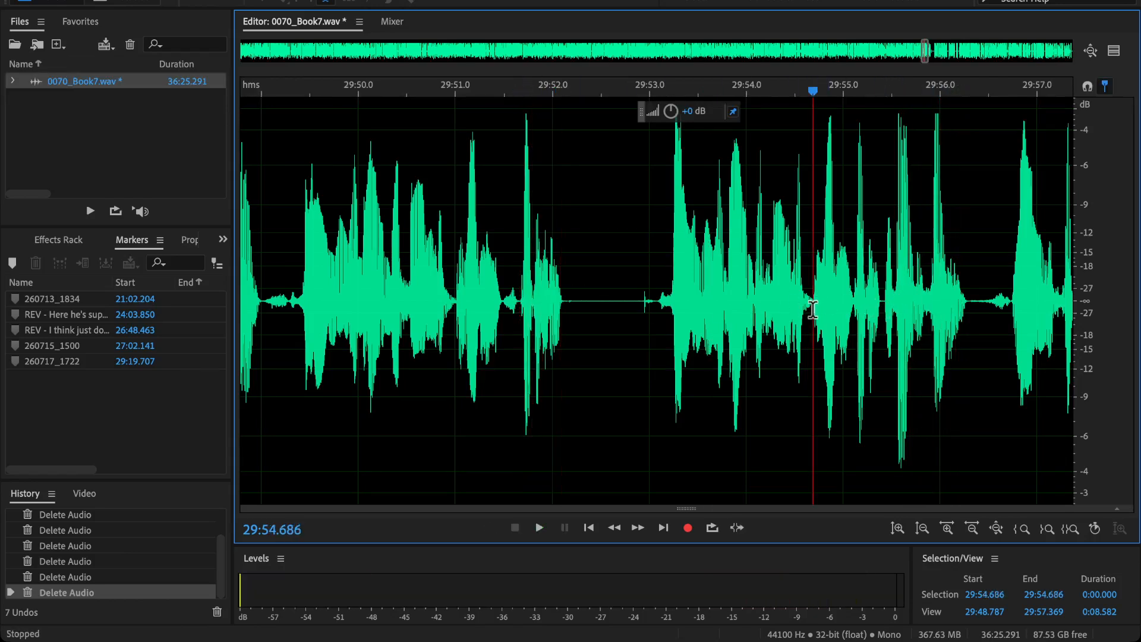
key("space")
key("space")
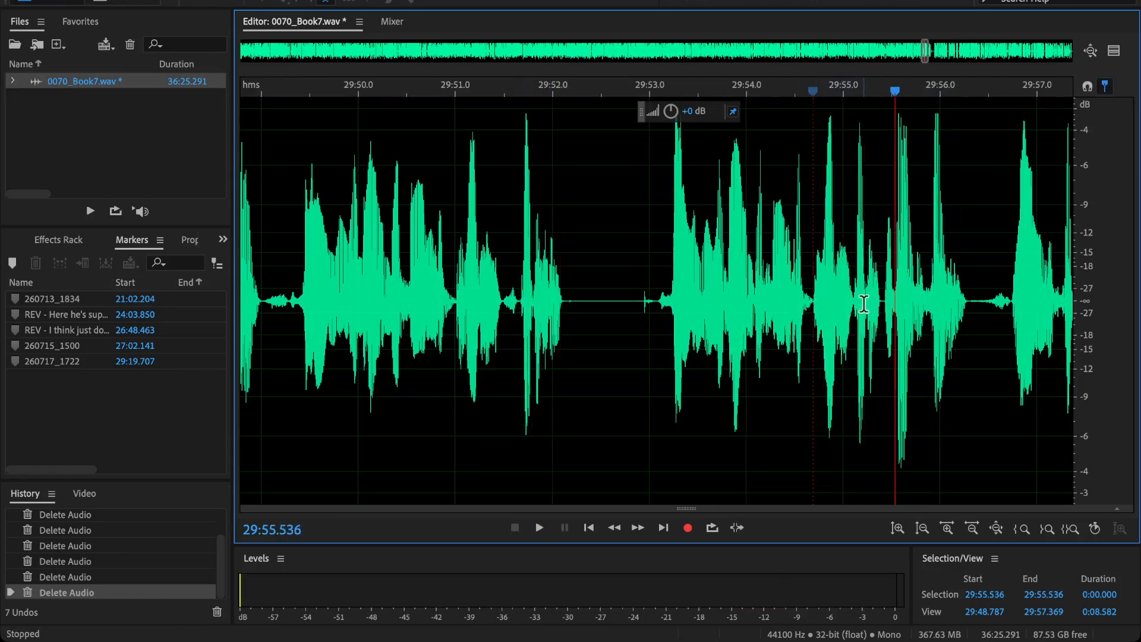
Step: Delete the audio from about 29:51.8 to 29:55.24 and play back across the join from 29:51.436 and 29:50.945
left_click_drag(867, 304, 524, 358)
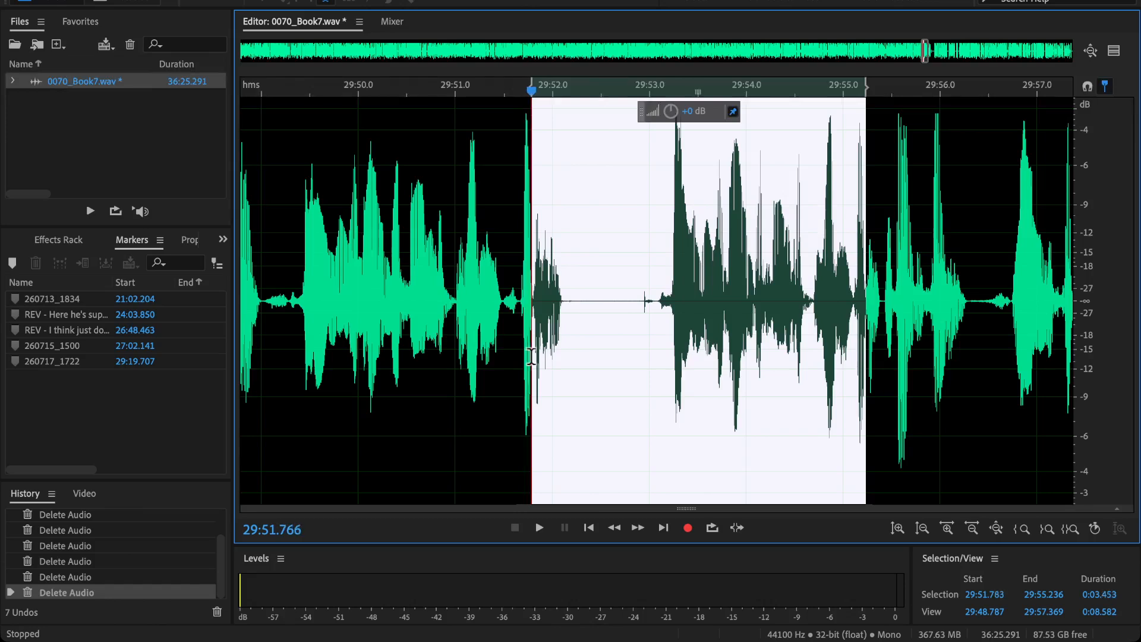
key("Delete")
left_click(498, 285)
key("space")
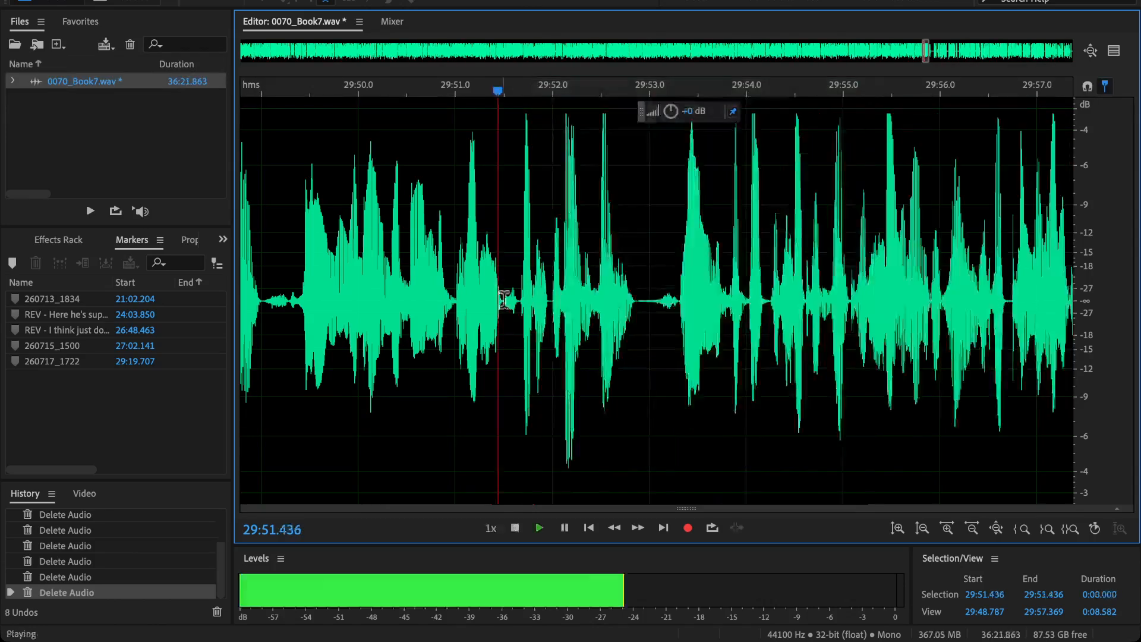
left_click(450, 289)
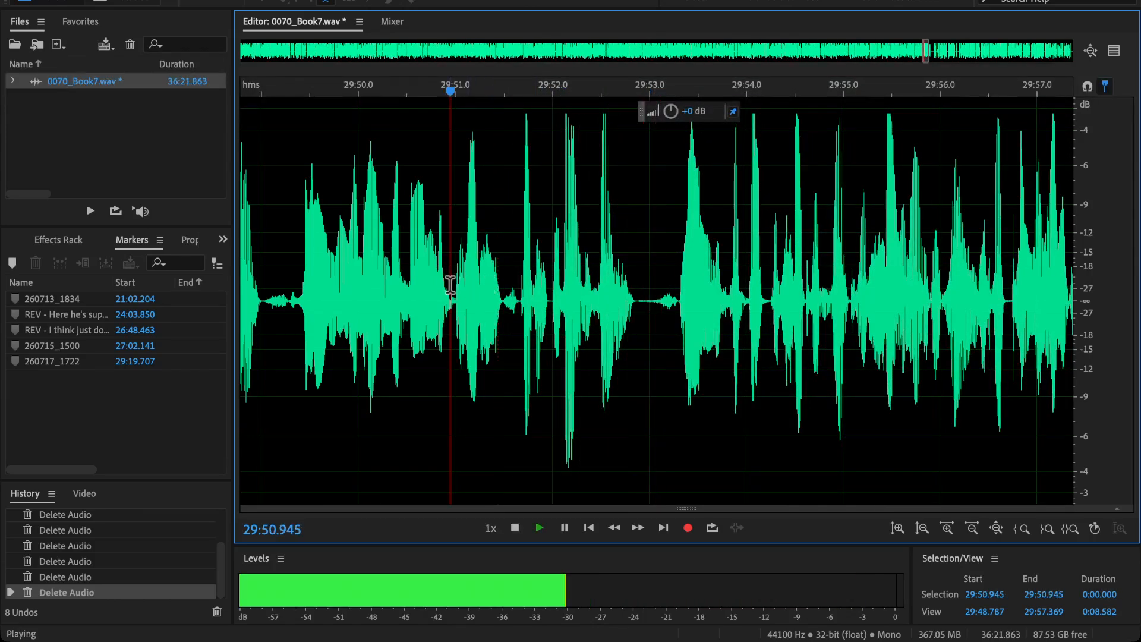
Step: Listen on from 29:50.945 to about 30:01 to find the next repeated phrase
scroll(449, 289, "down", 4)
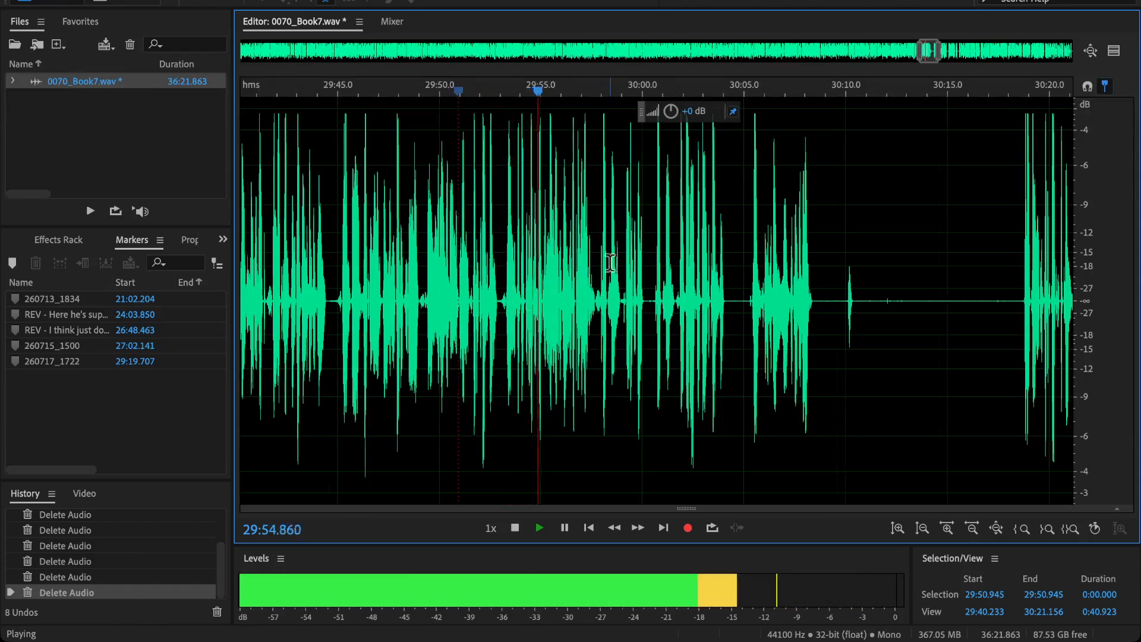
scroll(499, 258, "right", 3)
scroll(509, 256, "left", 10)
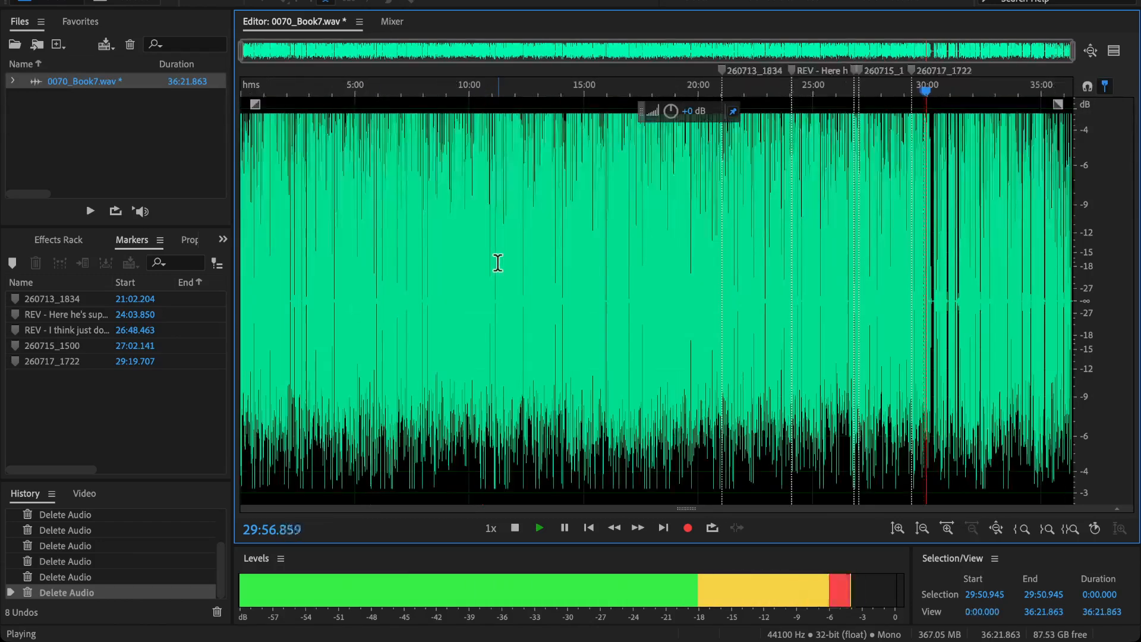
scroll(502, 394, "up", 3)
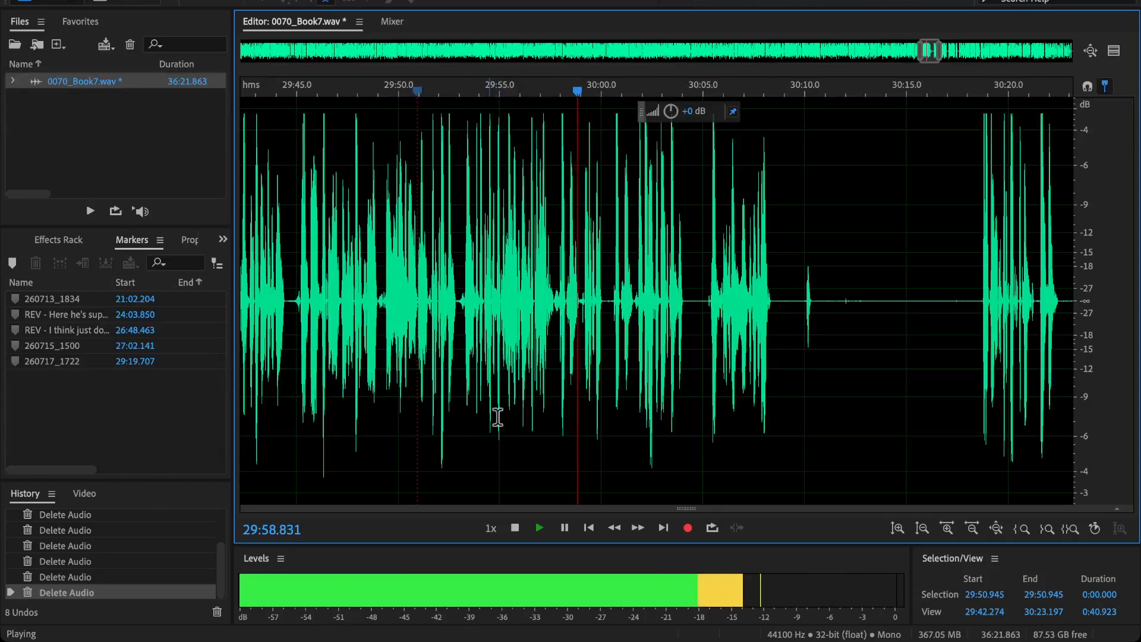
scroll(560, 382, "right", 3)
scroll(580, 339, "up", 3)
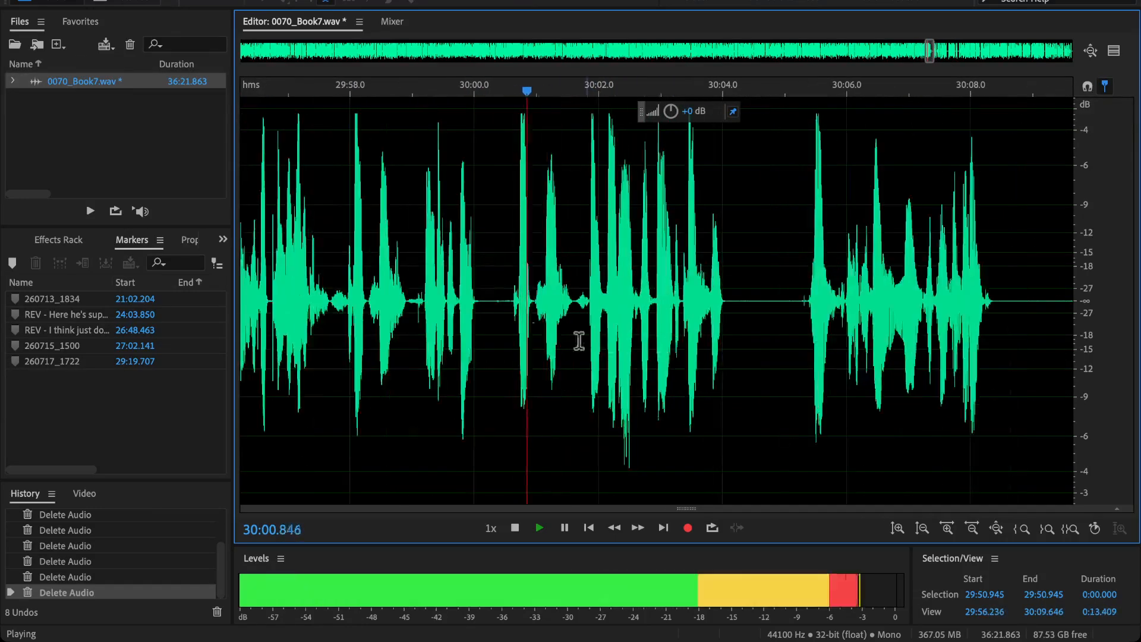
Step: Delete the repeated phrase between about 29:58.9 and 30:01.5 and play back across the join from 29:58.405
left_click_drag(396, 303, 601, 370)
key("Delete")
left_click(358, 297)
key("space")
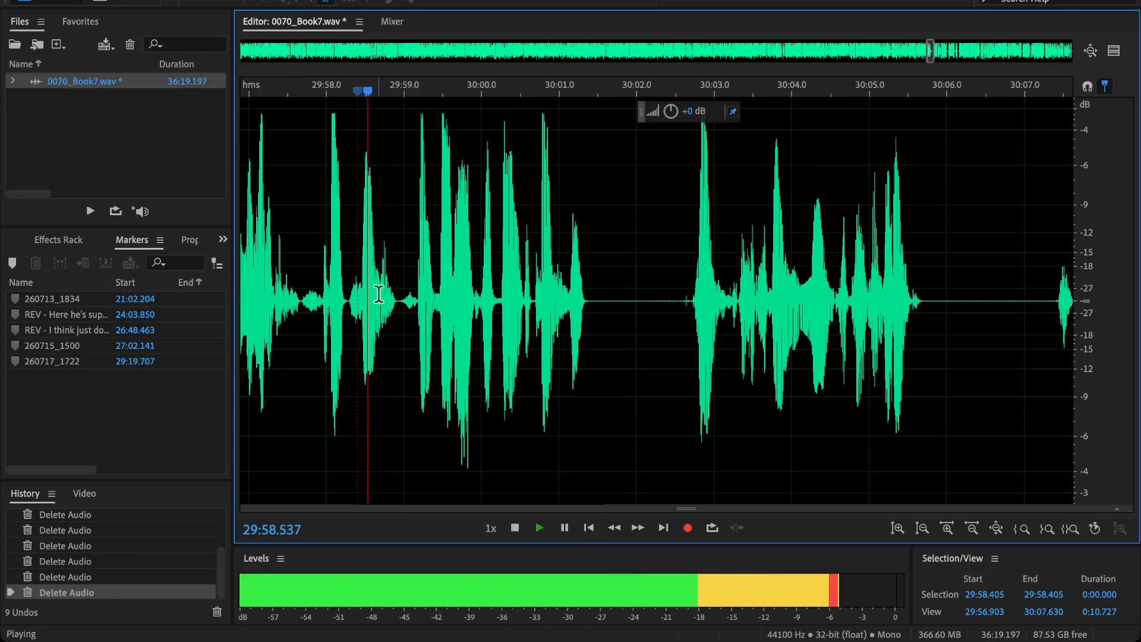
scroll(370, 340, "down", 3)
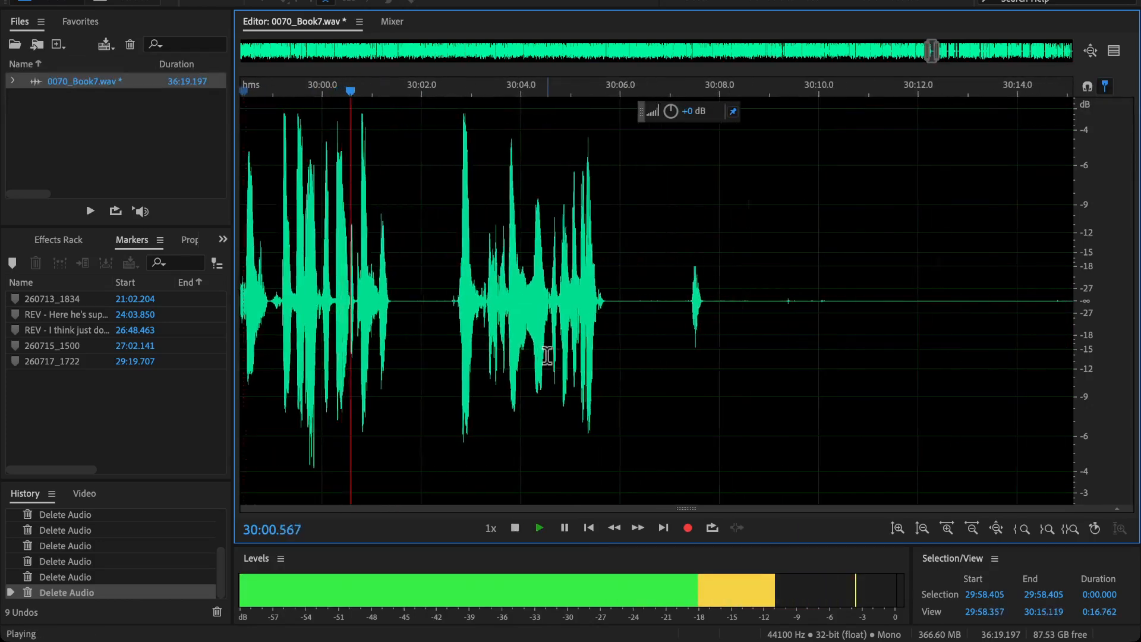
Step: Audition the narration from 30:16.245, 30:22.403 and 30:25.729 to find where the retake picks up the earlier phrase
scroll(794, 359, "up", 2)
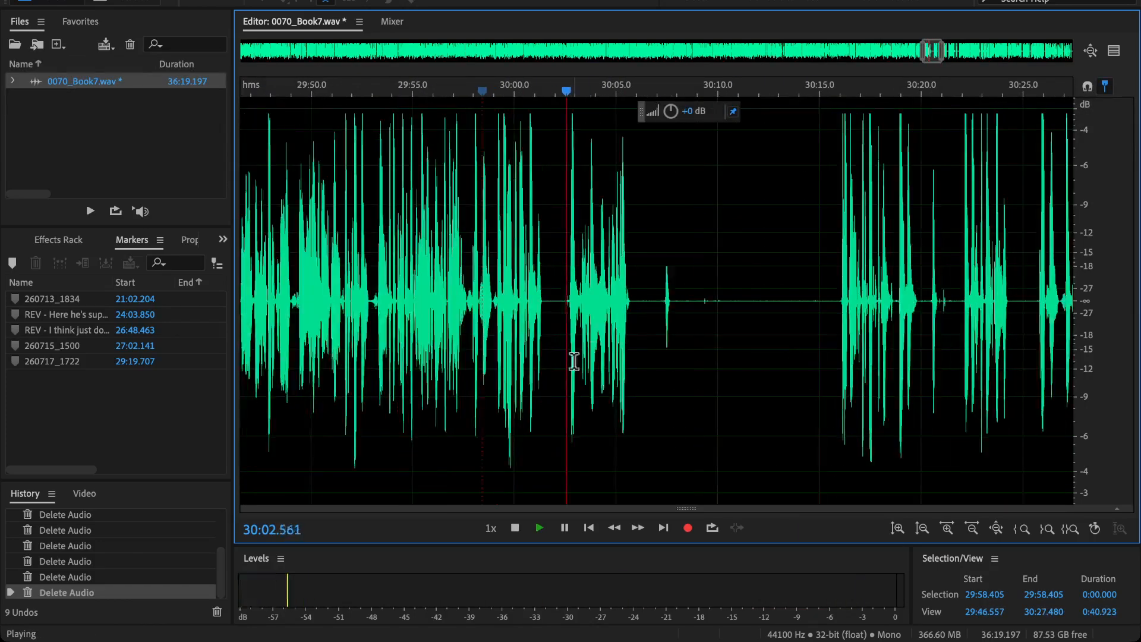
scroll(868, 330, "down", 3)
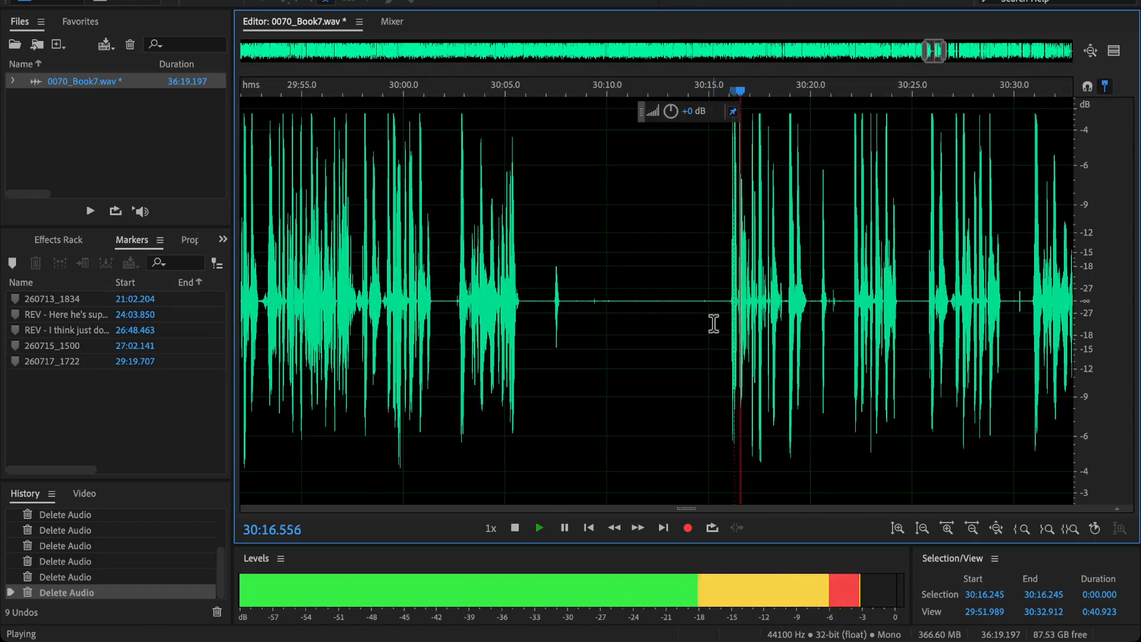
scroll(713, 318, "up", 1)
key("space")
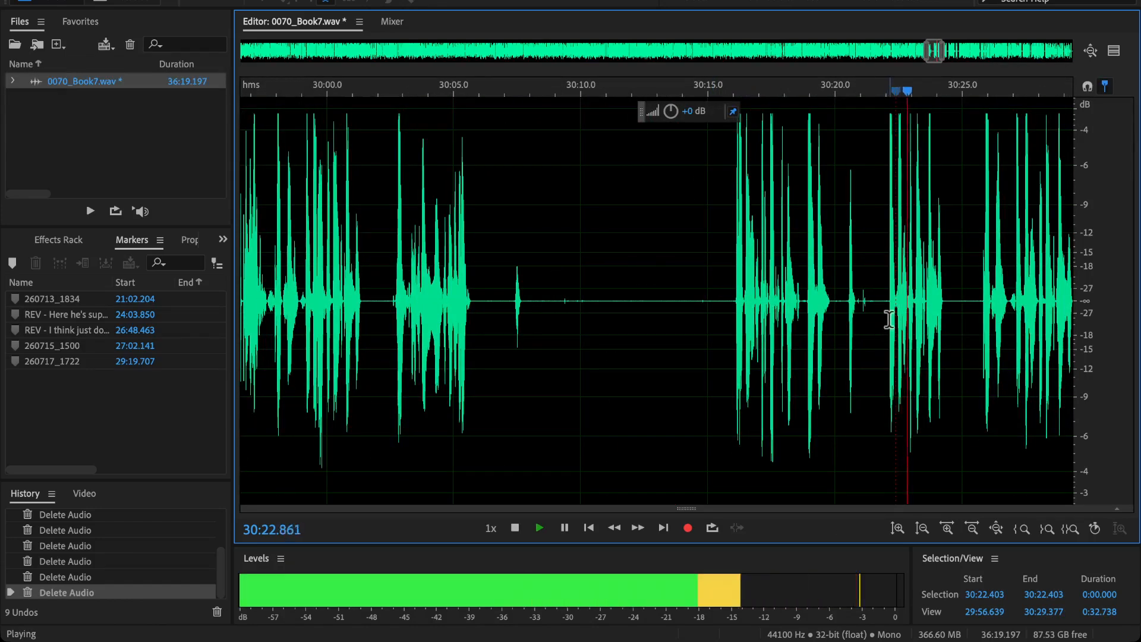
left_click(980, 315)
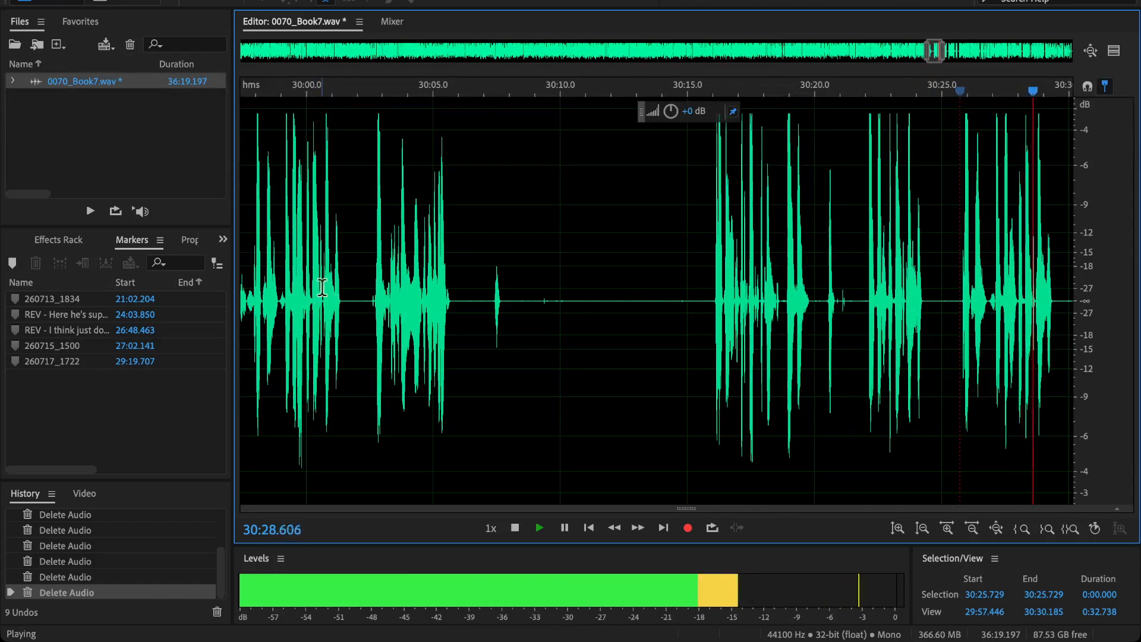
key("space")
left_click_drag(707, 345, 600, 344)
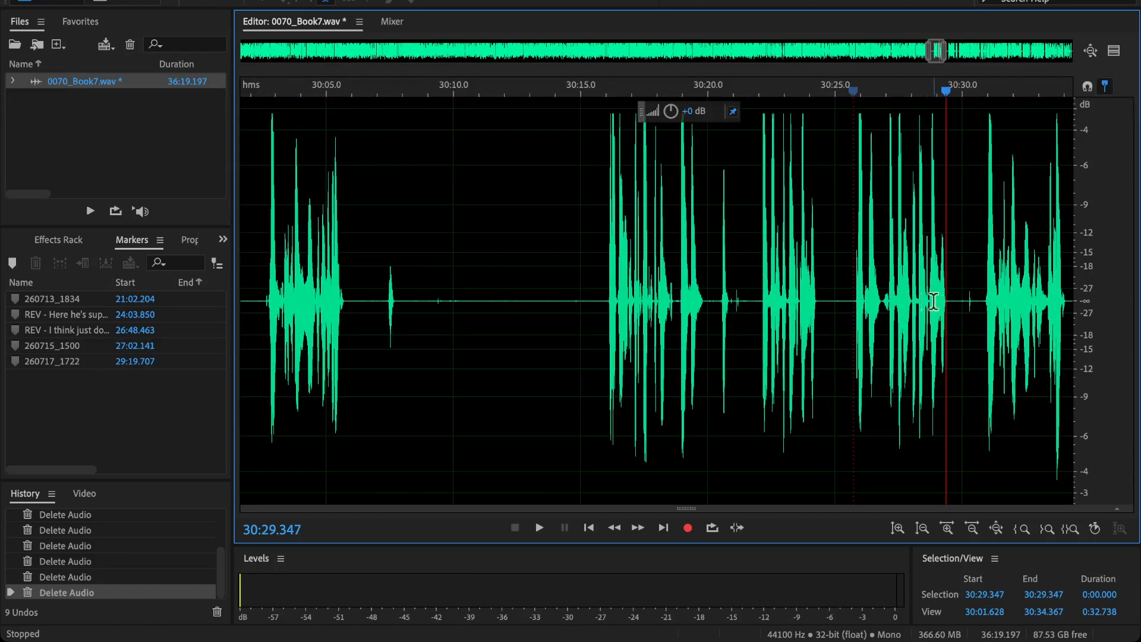
Step: Delete the audio from 30:01.467 to 30:29.524 and play back across the join from 30:00.886
left_click_drag(949, 302, 277, 350)
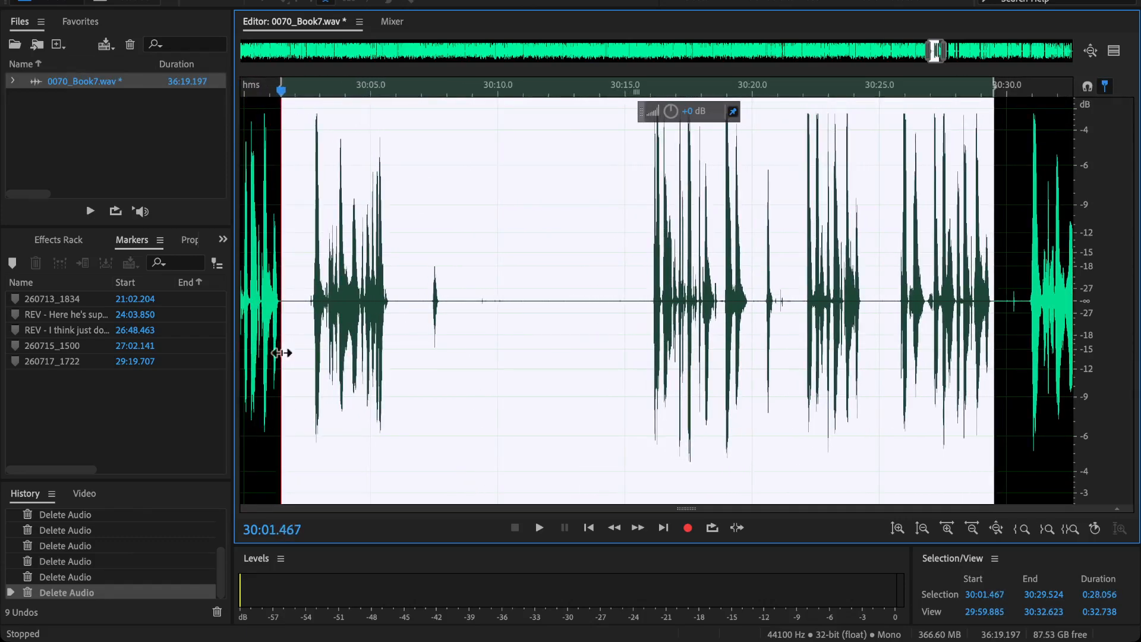
key("Delete")
key("space")
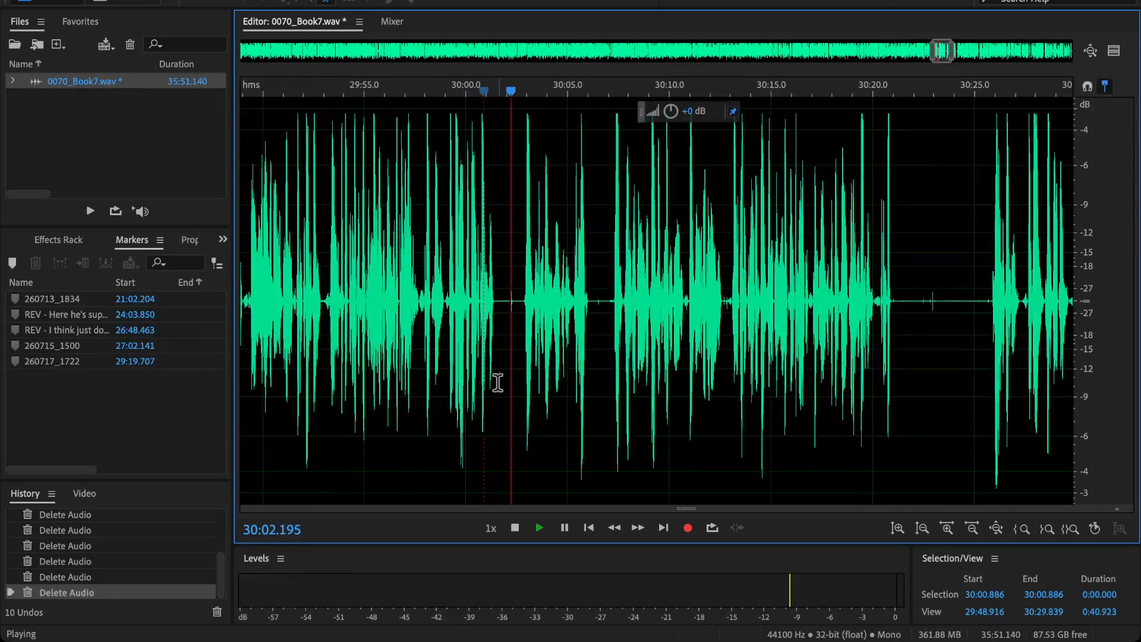
scroll(511, 351, "up", 3)
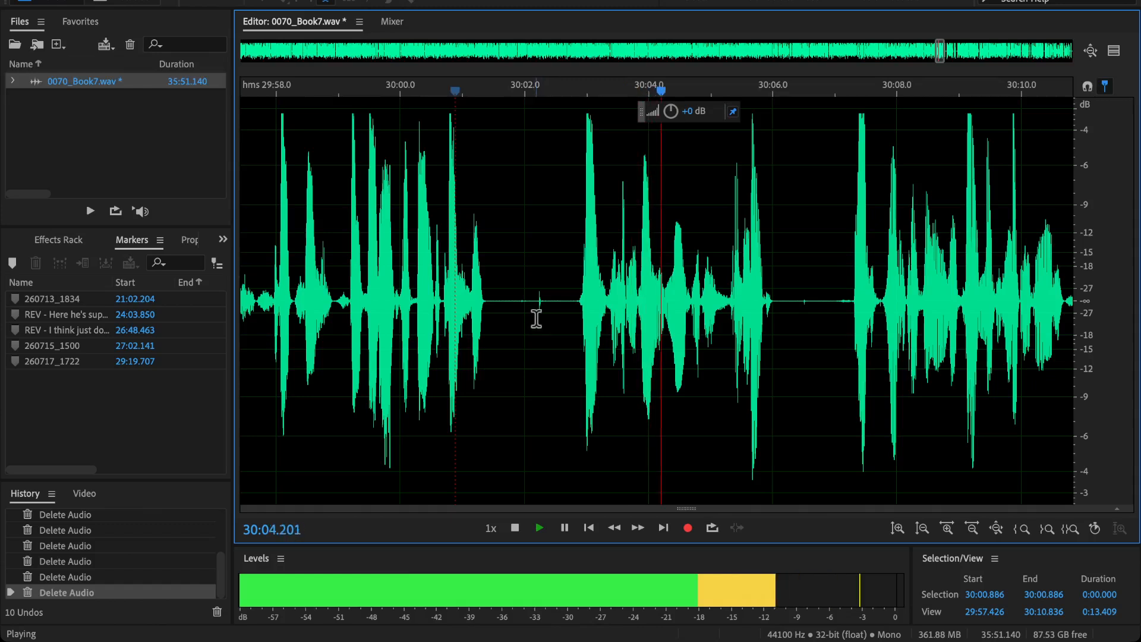
Step: Delete the short click noise in the pause at about 30:02.2 and play back from 30:00.798
left_click_drag(536, 319, 539, 319)
key("space")
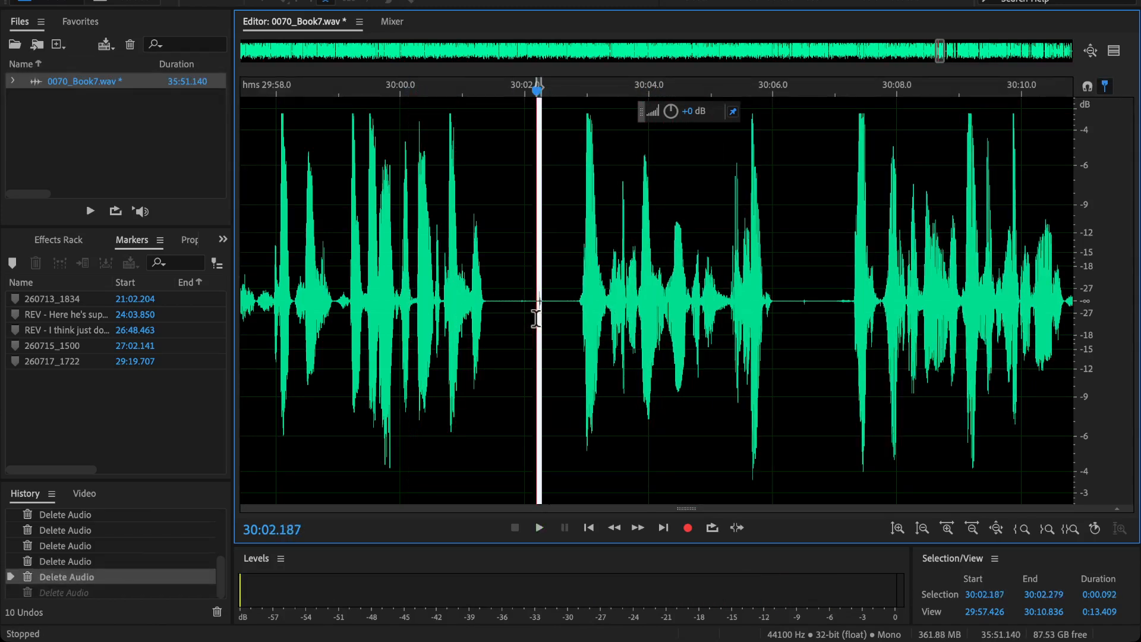
key("Delete")
left_click(453, 261)
key("space")
scroll(454, 267, "down", 3)
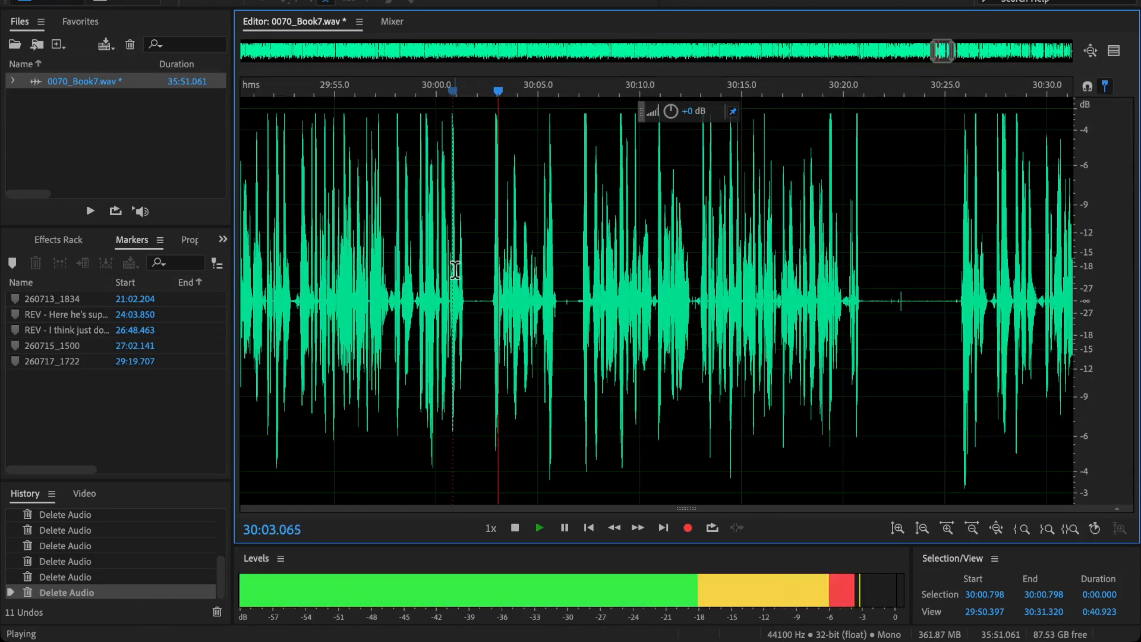
Step: Listen on from 30:00.798 to about 30:15 to find the next mistake or repeated phrase
scroll(555, 334, "up", 3)
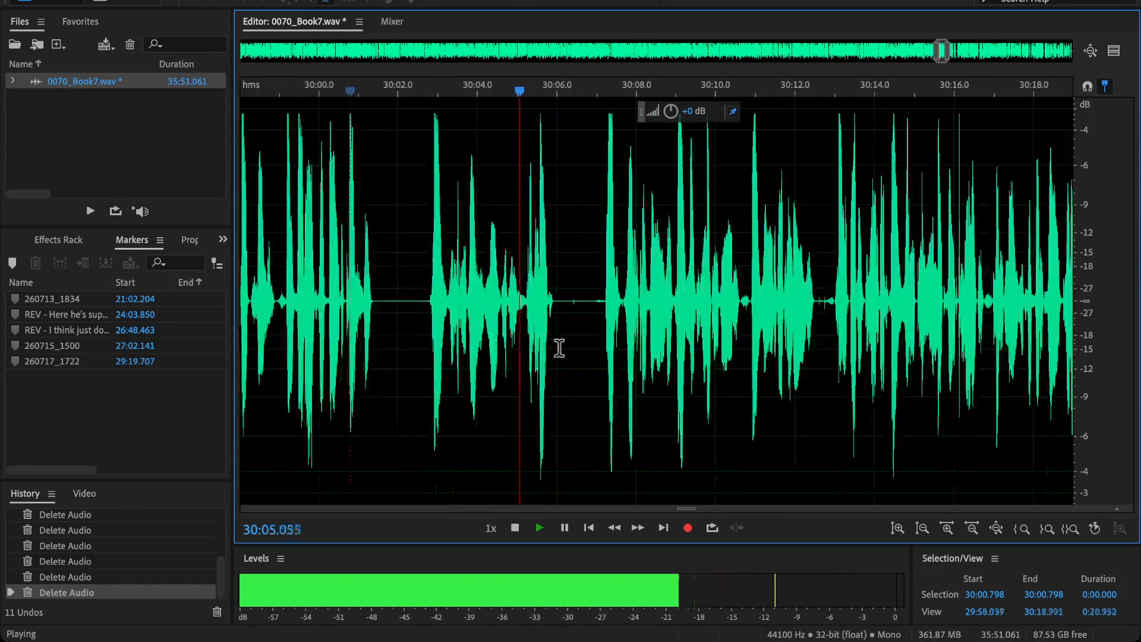
scroll(588, 366, "down", 3)
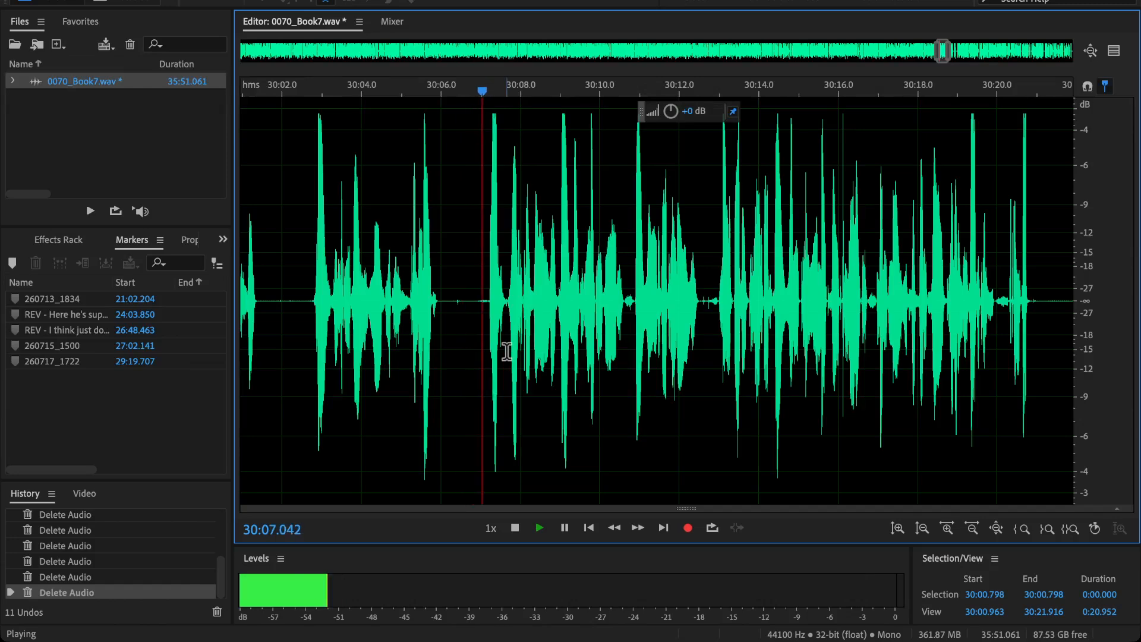
scroll(614, 365, "right", 3)
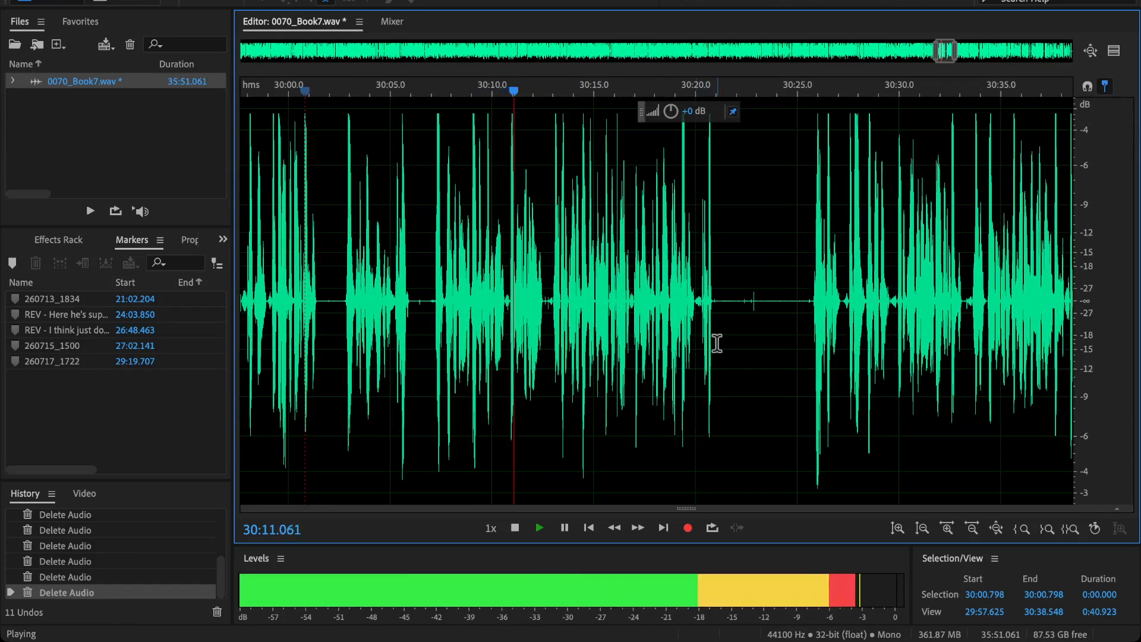
scroll(543, 315, "up", 3)
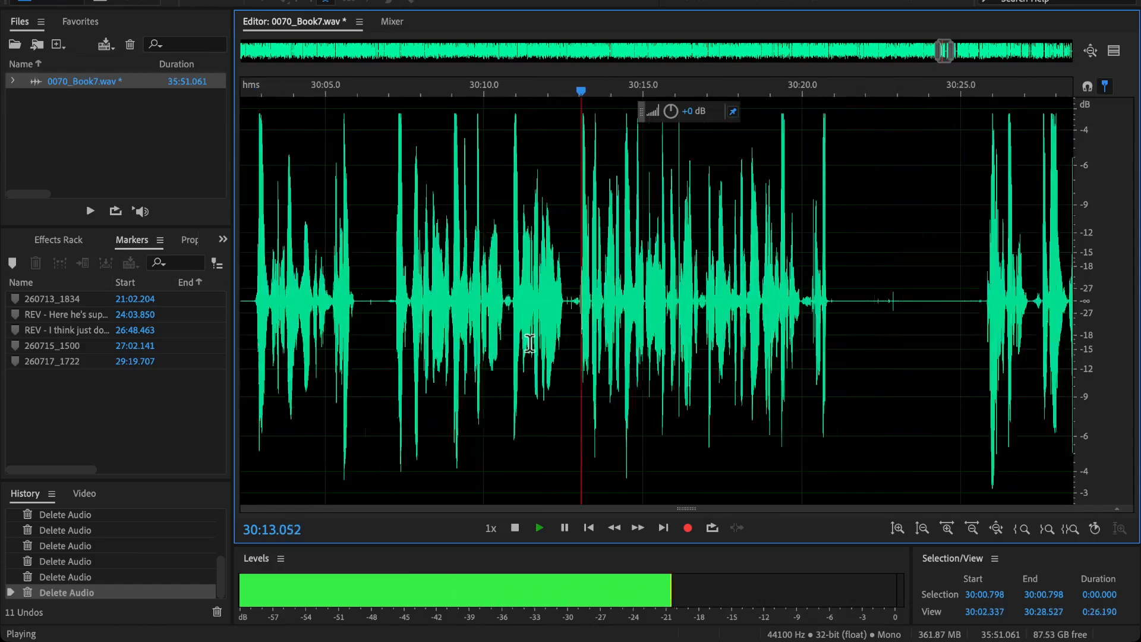
scroll(850, 354, "down", 3)
scroll(942, 309, "up", 5)
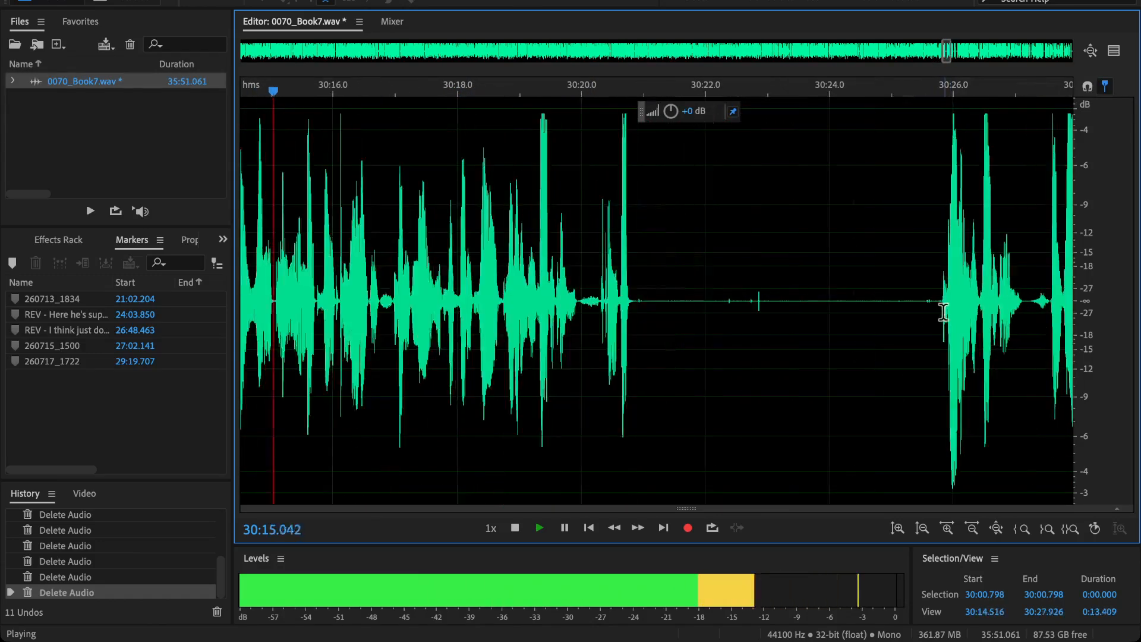
Step: Audition the retake at about 30:25.8 and the earlier narration from 30:12.978, adding a cue marker at 30:15.286 during playback
left_click(943, 309)
scroll(925, 321, "down", 3)
left_click(524, 321)
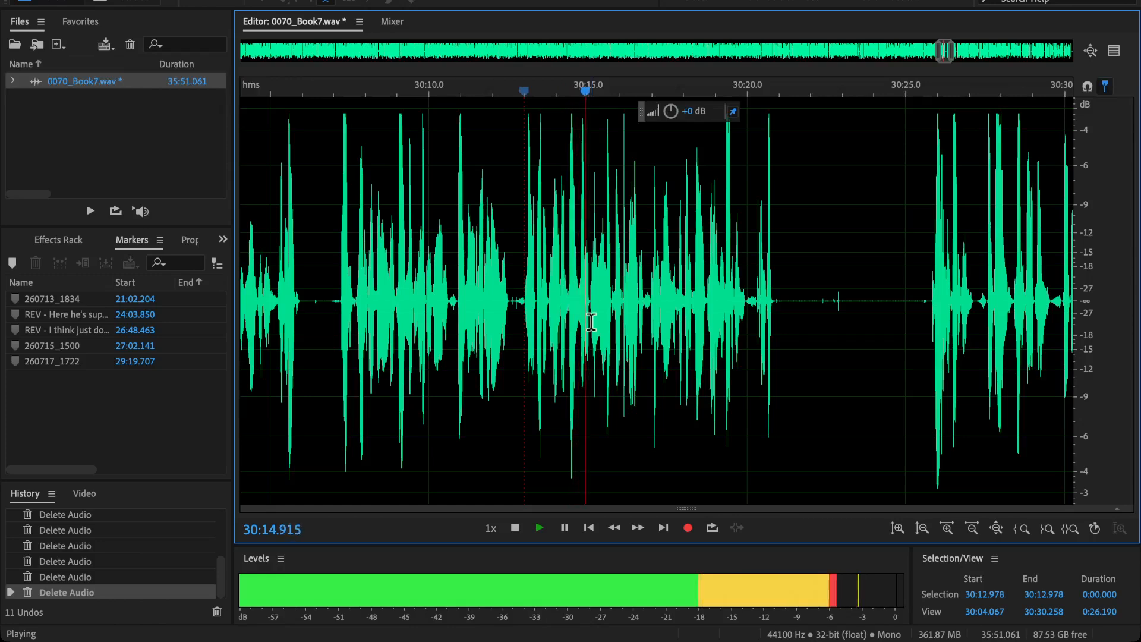
key("m")
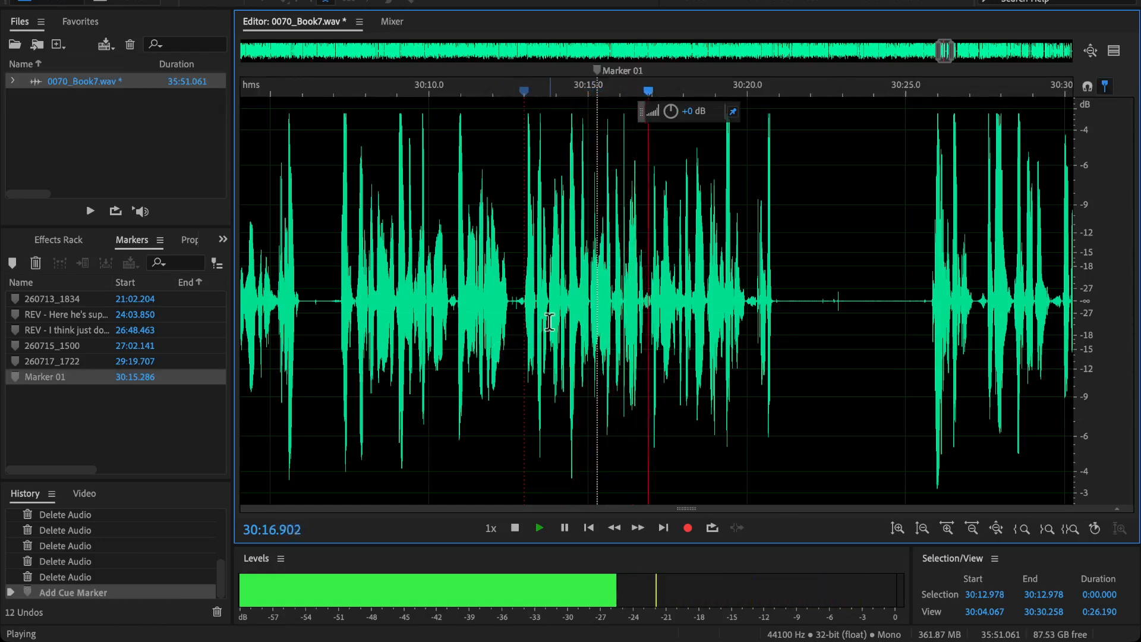
Step: Delete the mistake and repeated phrase from 30:19.953 to about 30:27.1 and play back across the join from 30:18.763
scroll(664, 337, "down", 4)
scroll(702, 323, "up", 6)
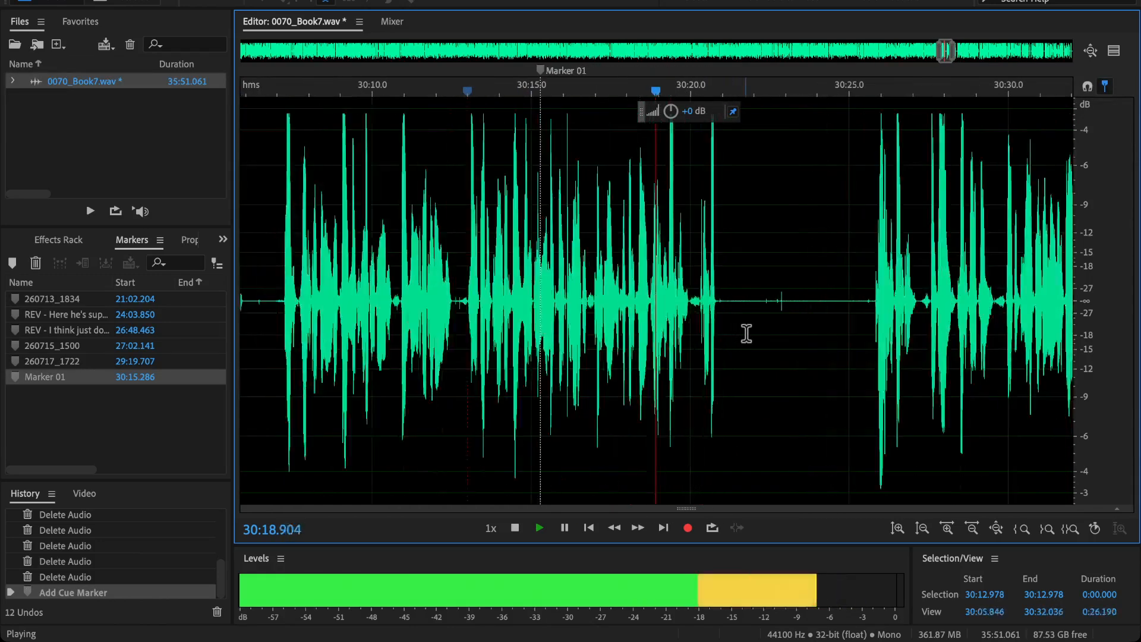
left_click(911, 302)
scroll(798, 374, "right", 3)
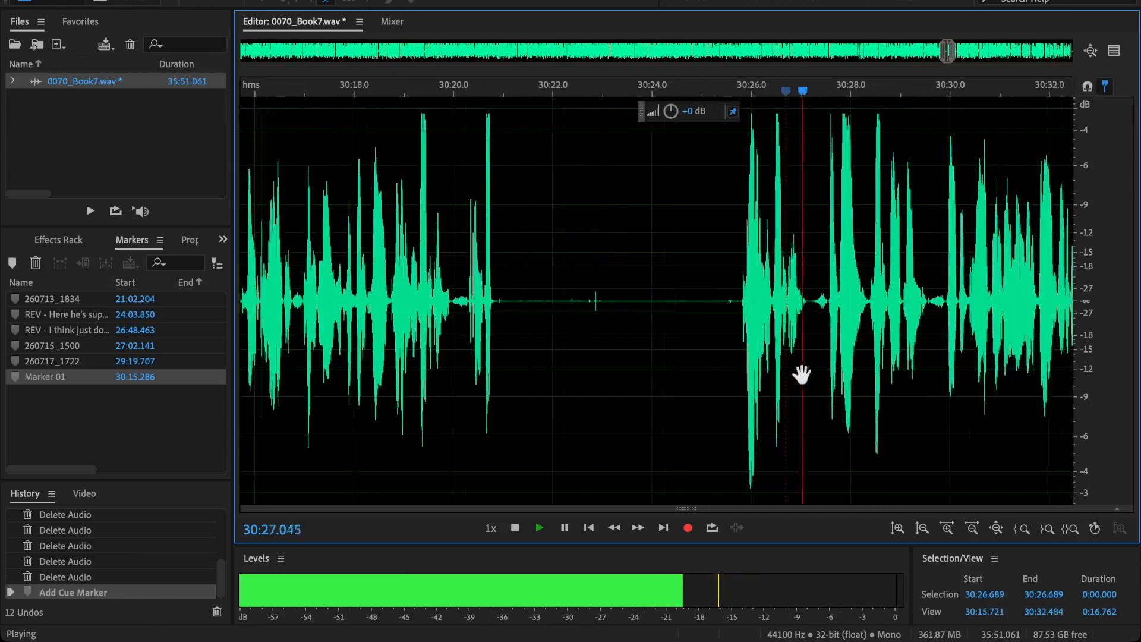
left_click_drag(453, 301, 805, 382)
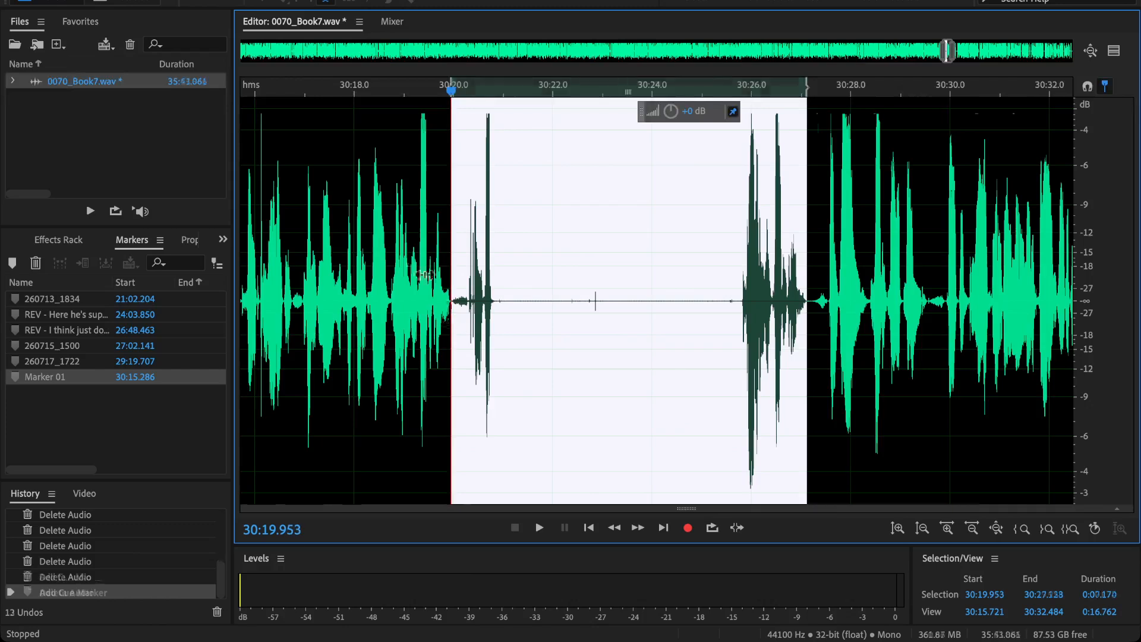
key("Delete")
scroll(432, 281, "down", 4)
key("space")
left_click_drag(445, 288, 456, 297)
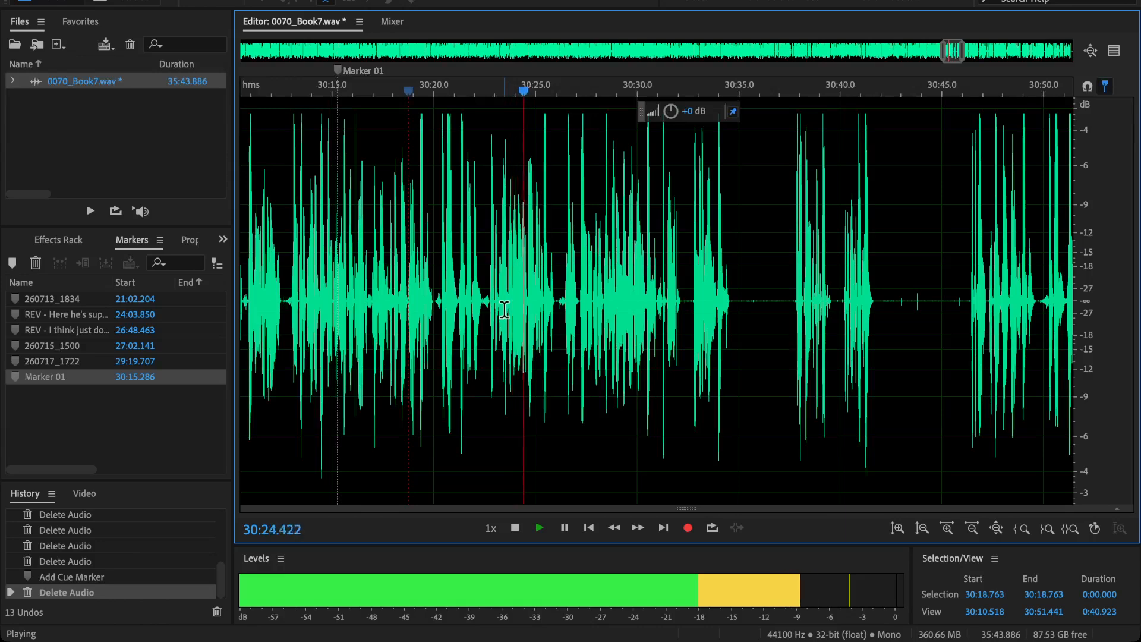
Step: Listen on to about 30:28, and compare the narration at 30:46.439 with the passage at 30:19.642
left_click_drag(504, 309, 434, 310)
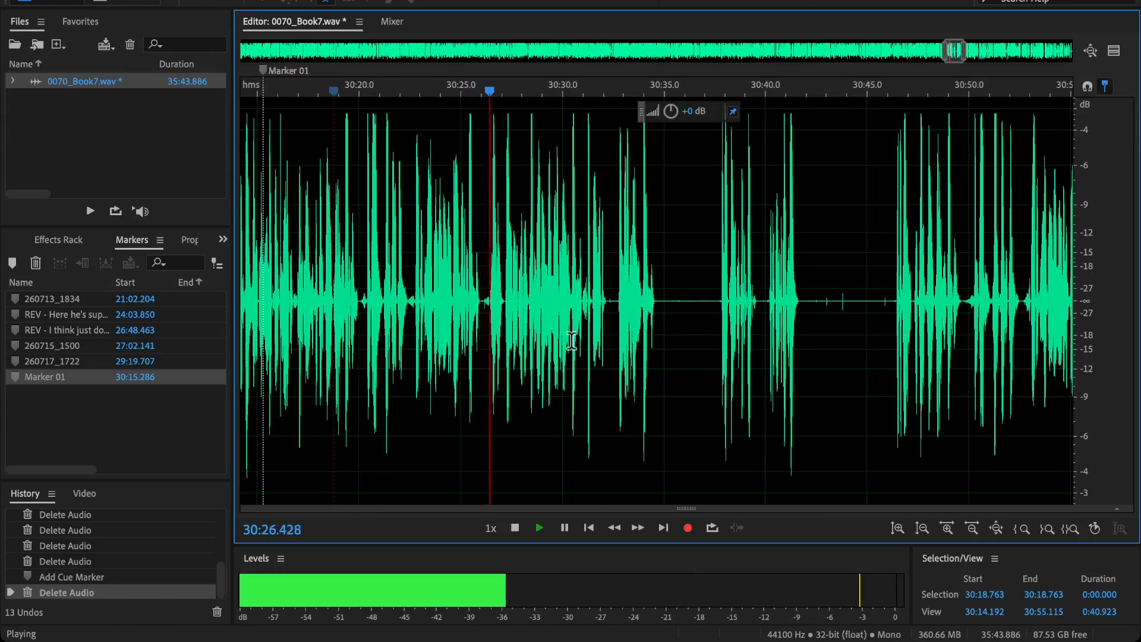
left_click_drag(680, 339, 635, 349)
scroll(620, 350, "right", 3)
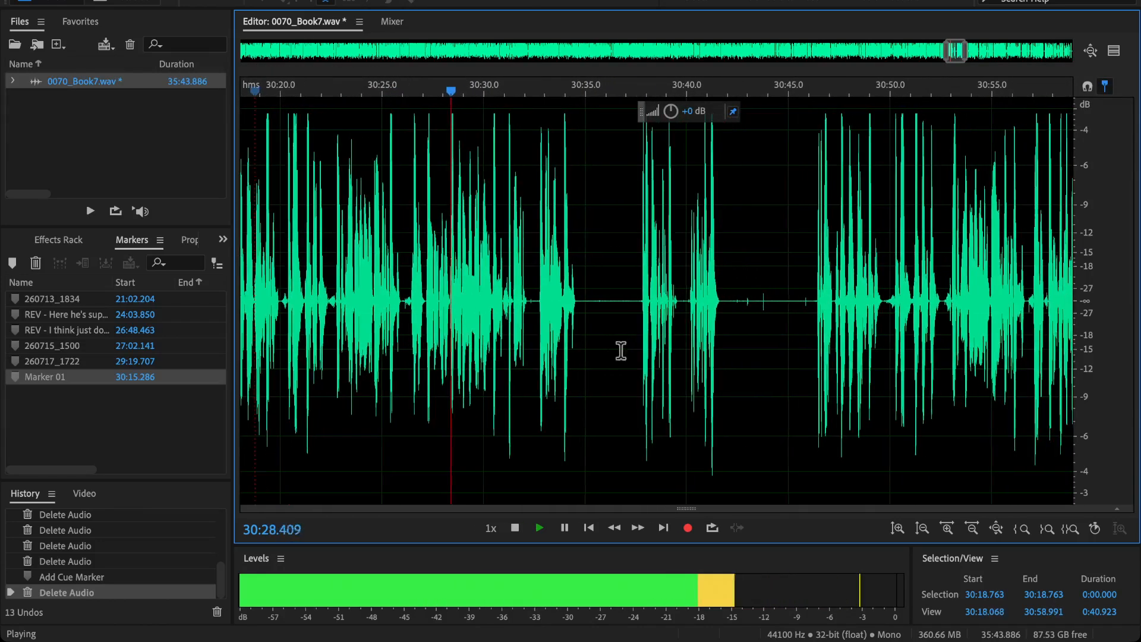
left_click(818, 314)
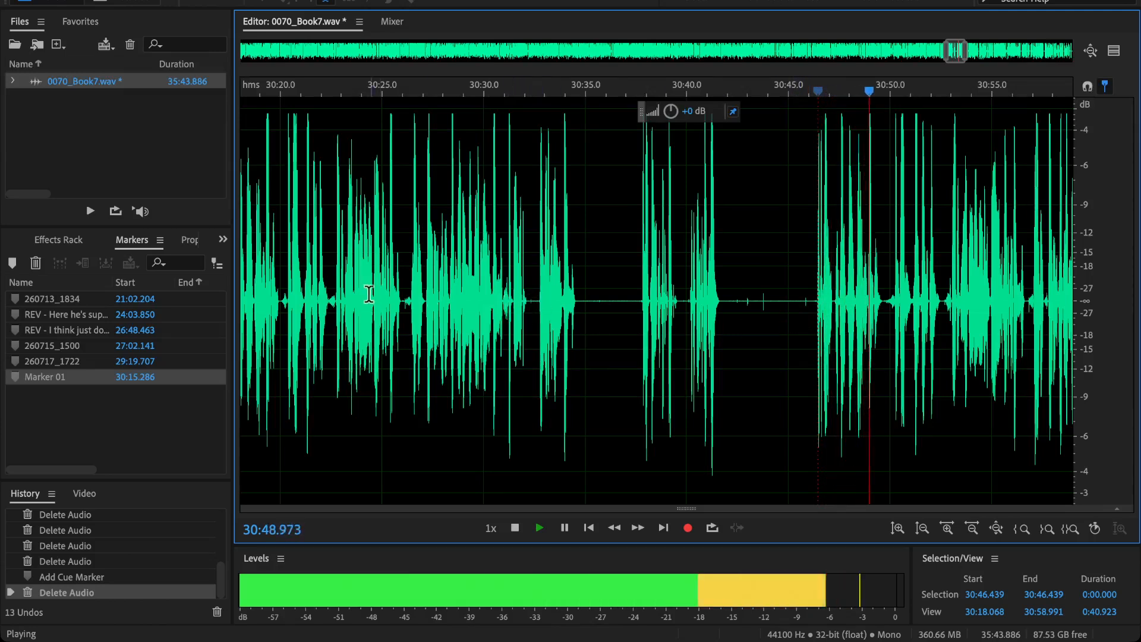
left_click(273, 319)
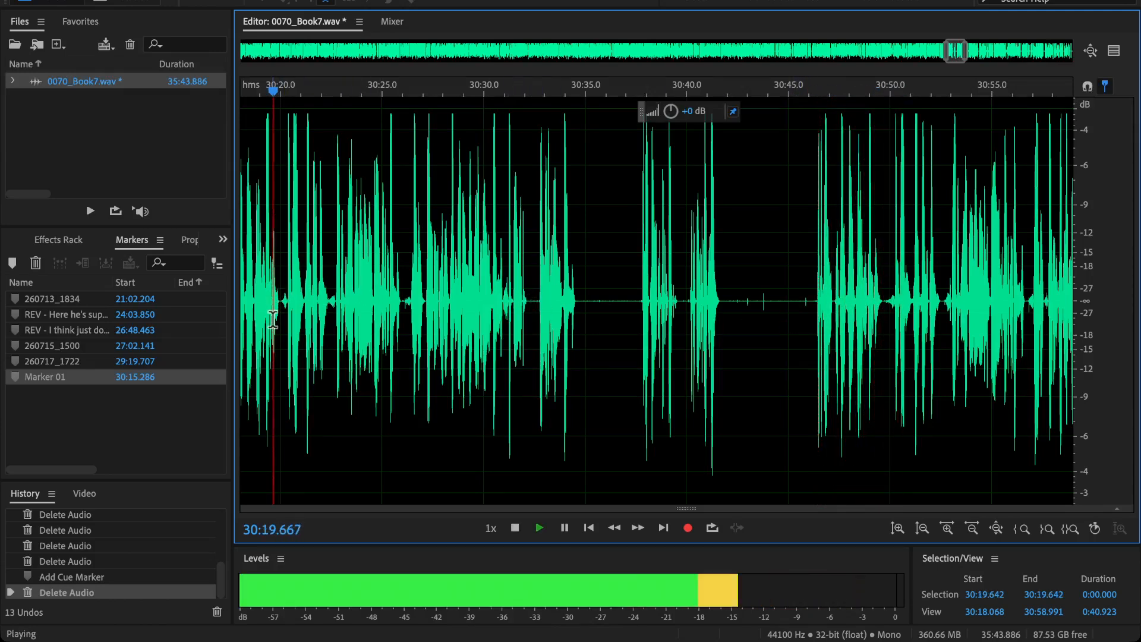
Step: Try deleting the audio from 30:20.045 to 30:49.587, play back across the join from 30:19.076, and undo the deletion
left_click_drag(281, 333, 885, 479)
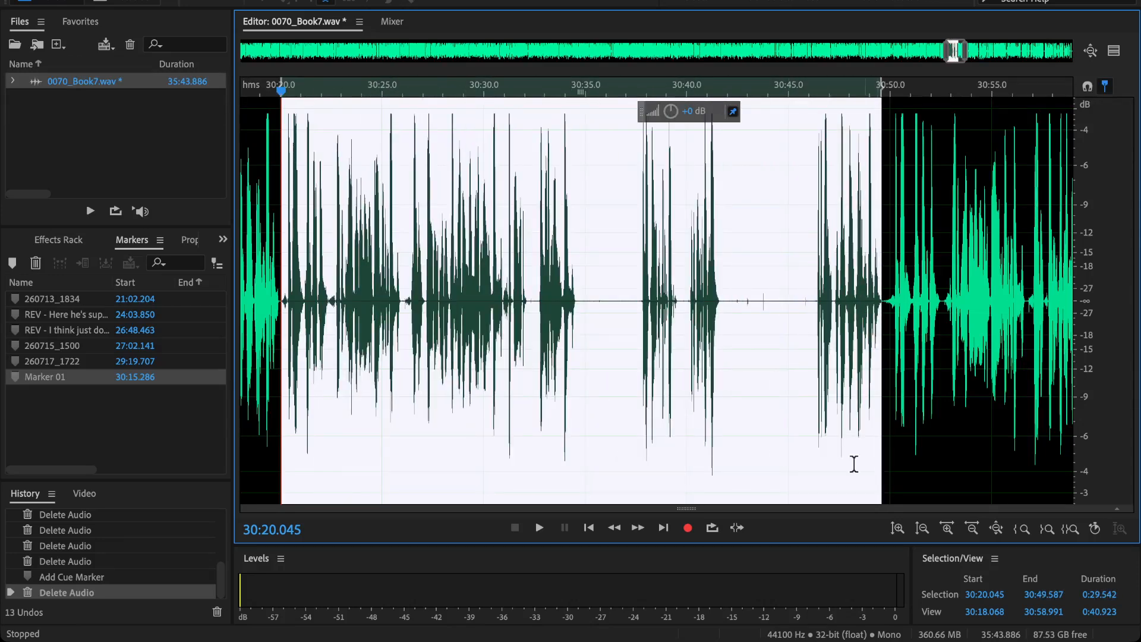
key("Delete")
left_click(260, 307)
key("space")
scroll(493, 399, "left", 4)
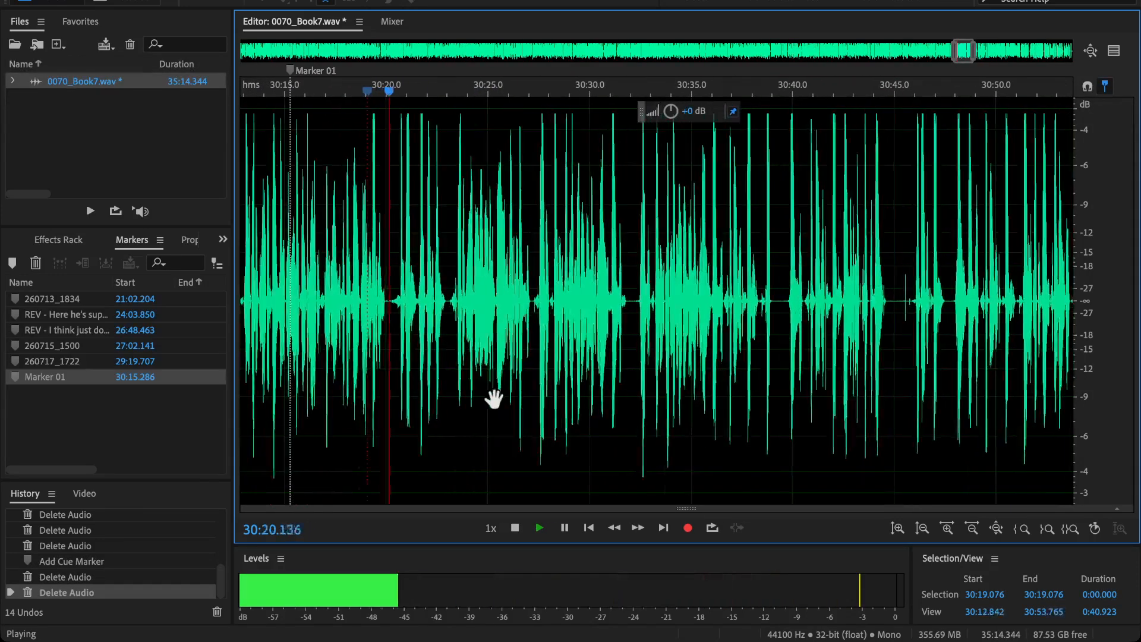
key("super+z")
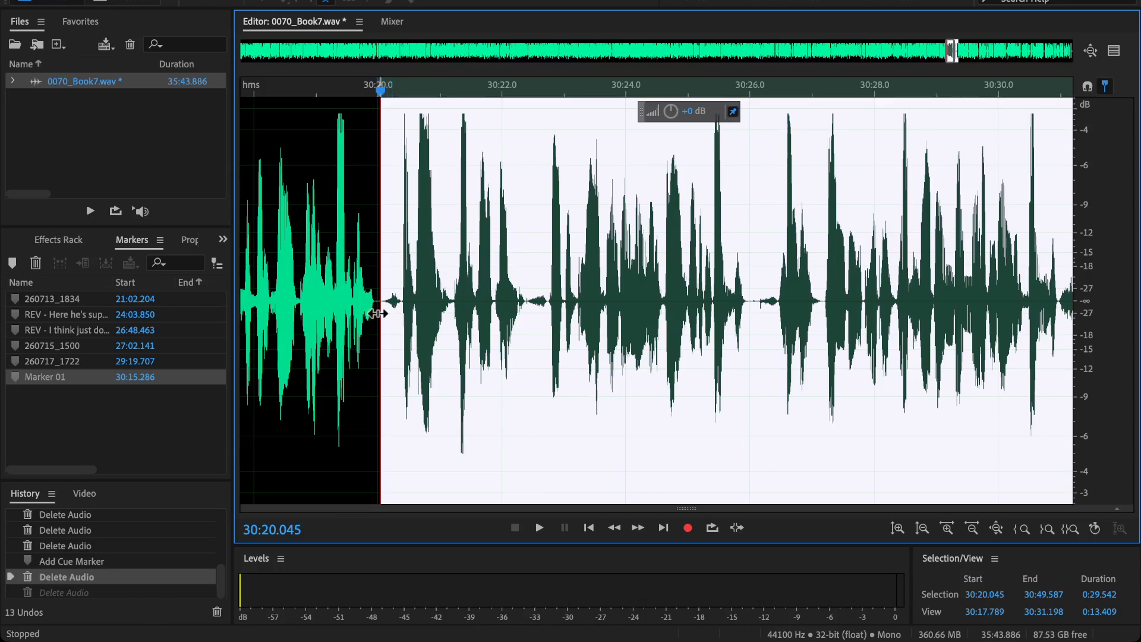
Step: Delete the audio from just before 30:20 to about 30:49.6 and play back across the join from 30:18.939
key("Delete")
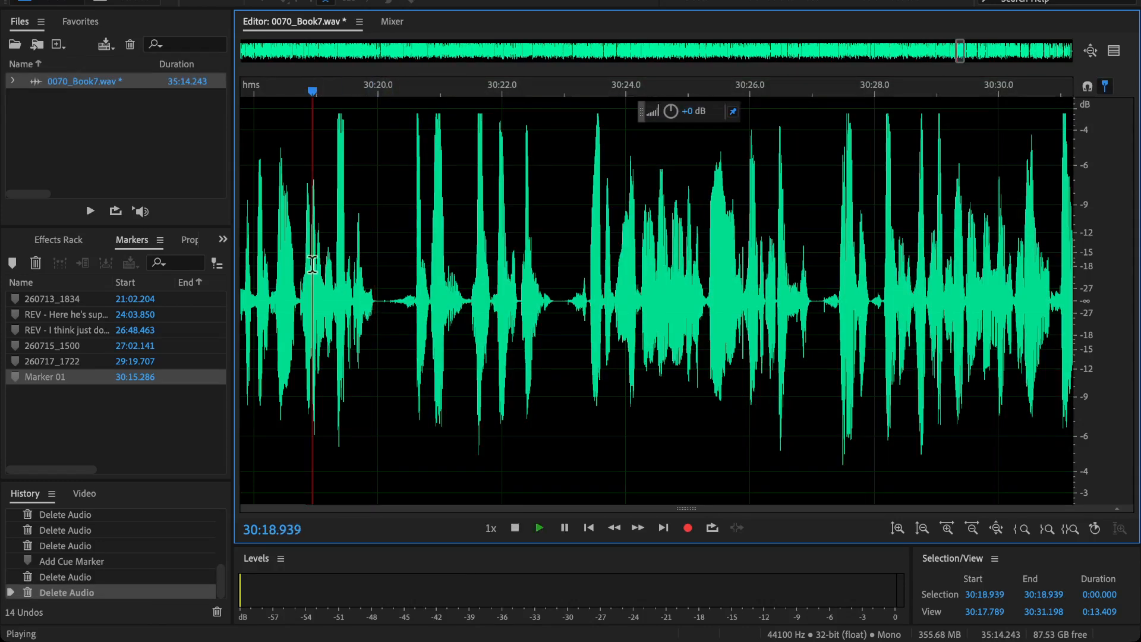
scroll(420, 311, "left", 3)
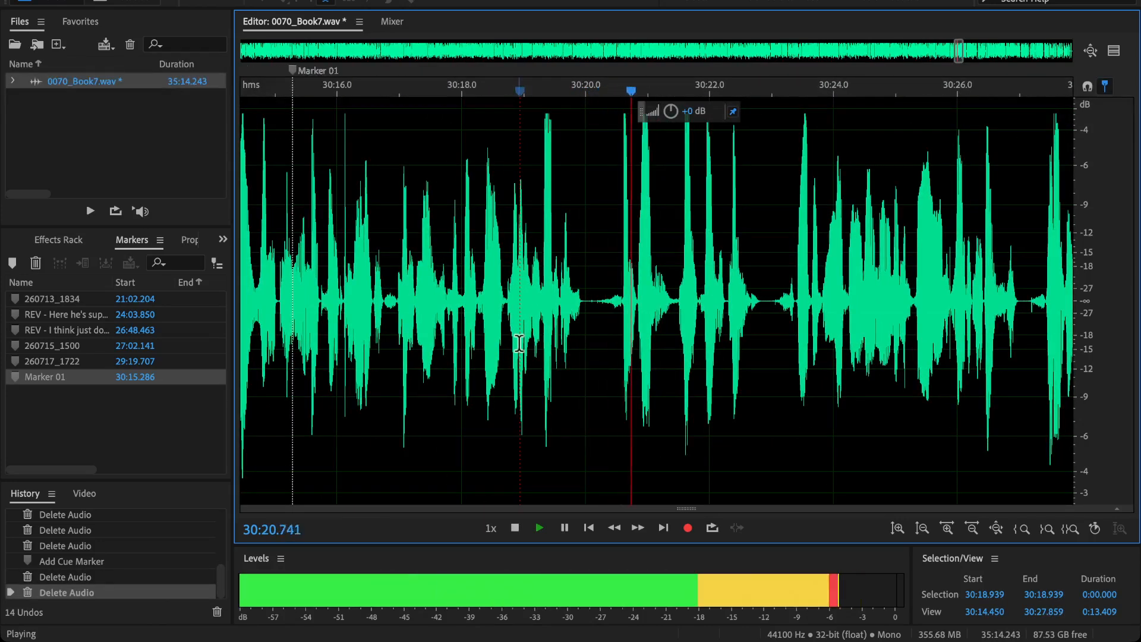
scroll(519, 343, "down", 3)
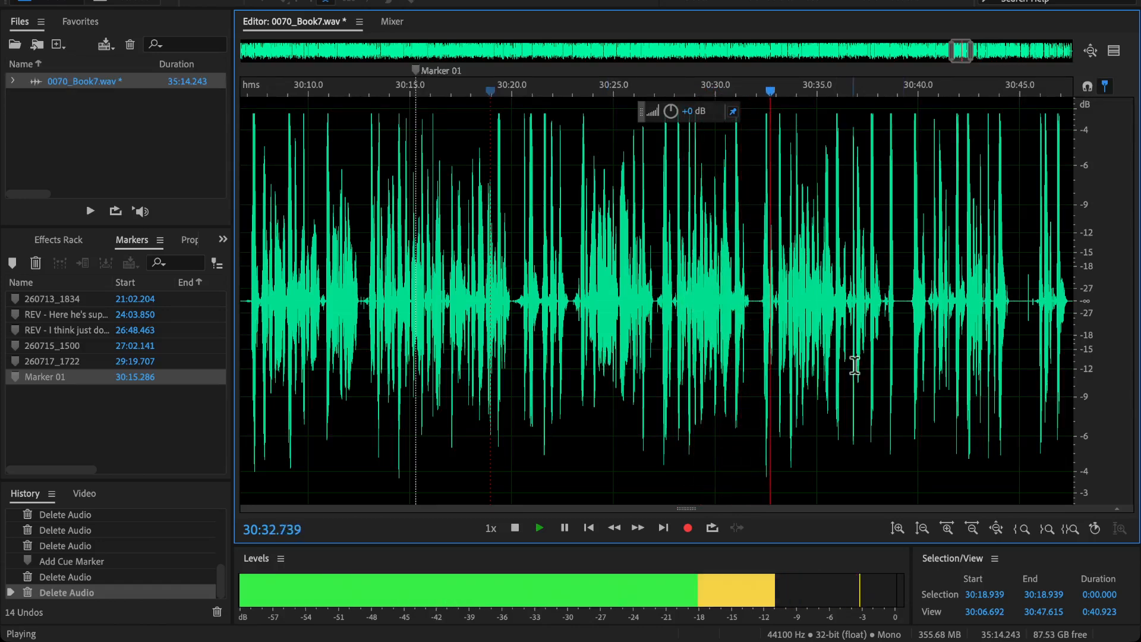
Step: Delete the repeated phrase from 30:31.484 to 30:36.467 and play back across the join from 30:29.918
scroll(854, 365, "up", 4)
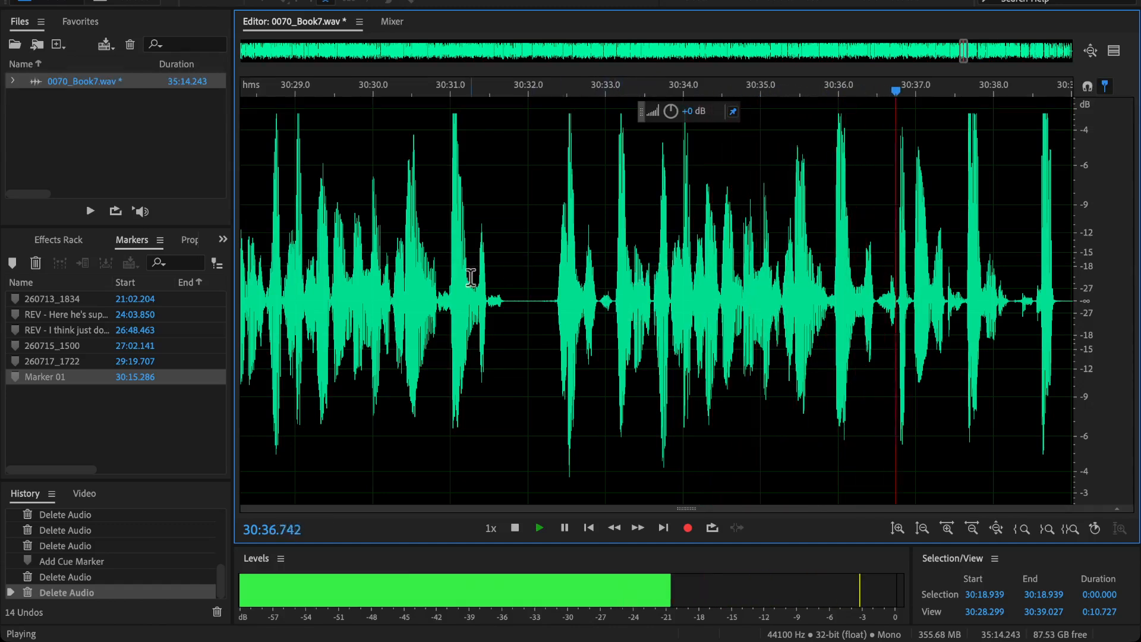
left_click(450, 300)
key("space")
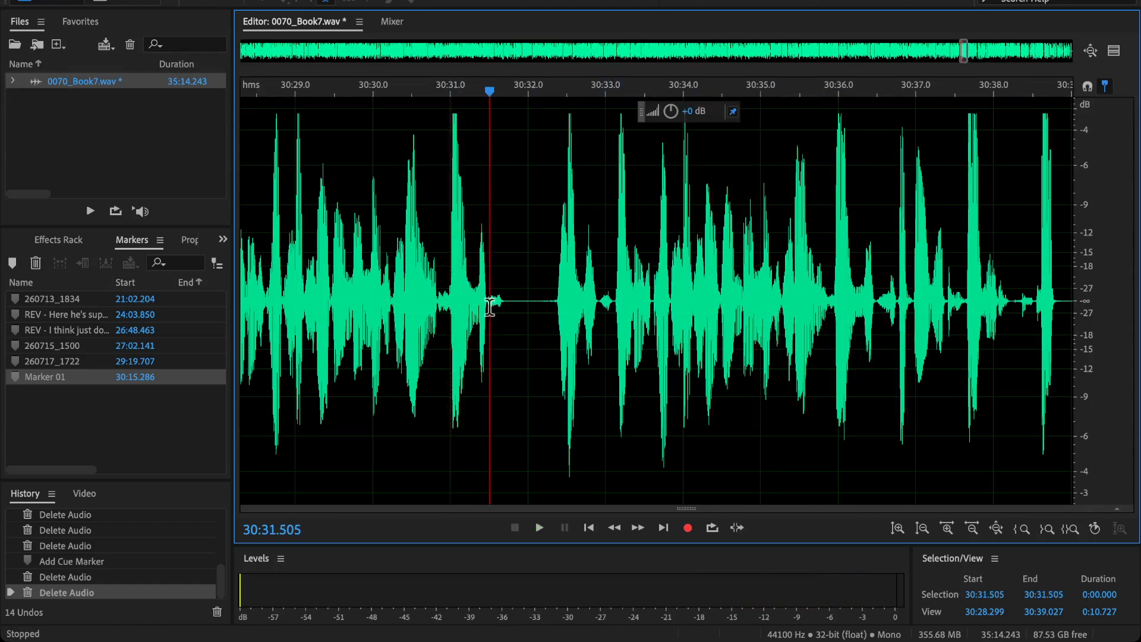
left_click_drag(489, 306, 874, 352)
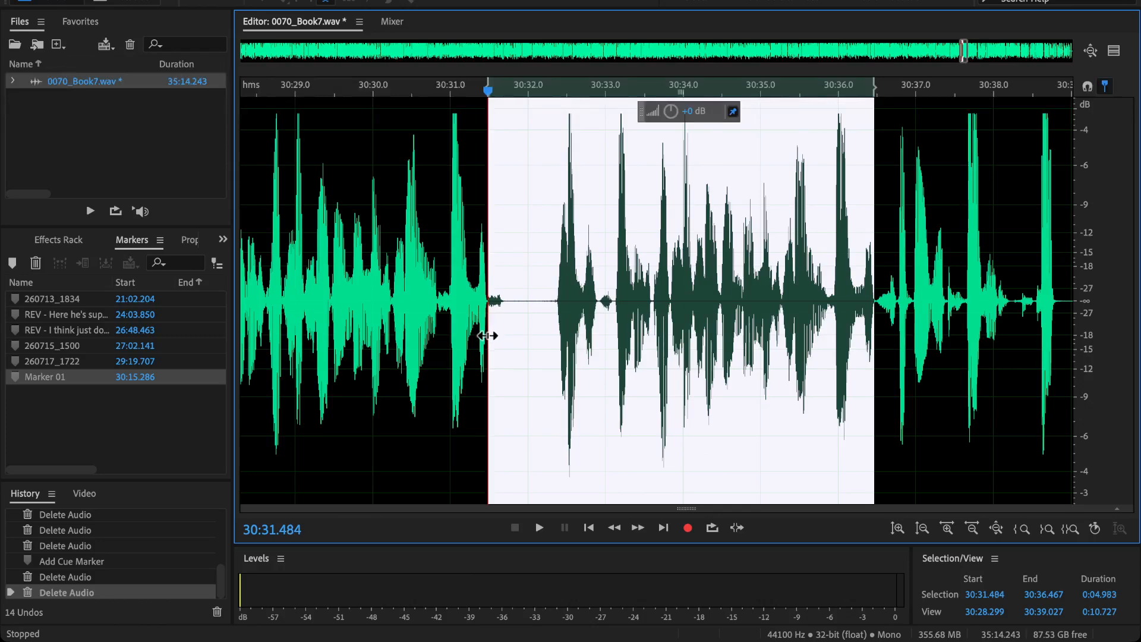
key("Delete")
left_click(367, 255)
key("space")
scroll(499, 341, "up", 4)
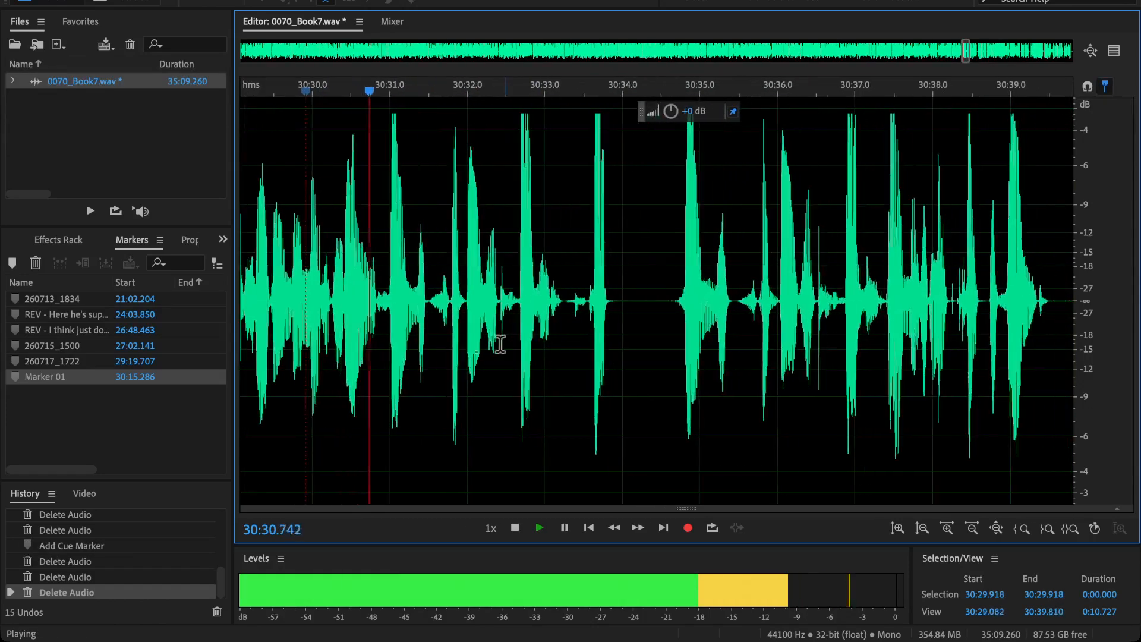
Step: Listen on to about 30:34.7, replay the passage from 30:31.580, and undo the last deletion
scroll(445, 323, "down", 5)
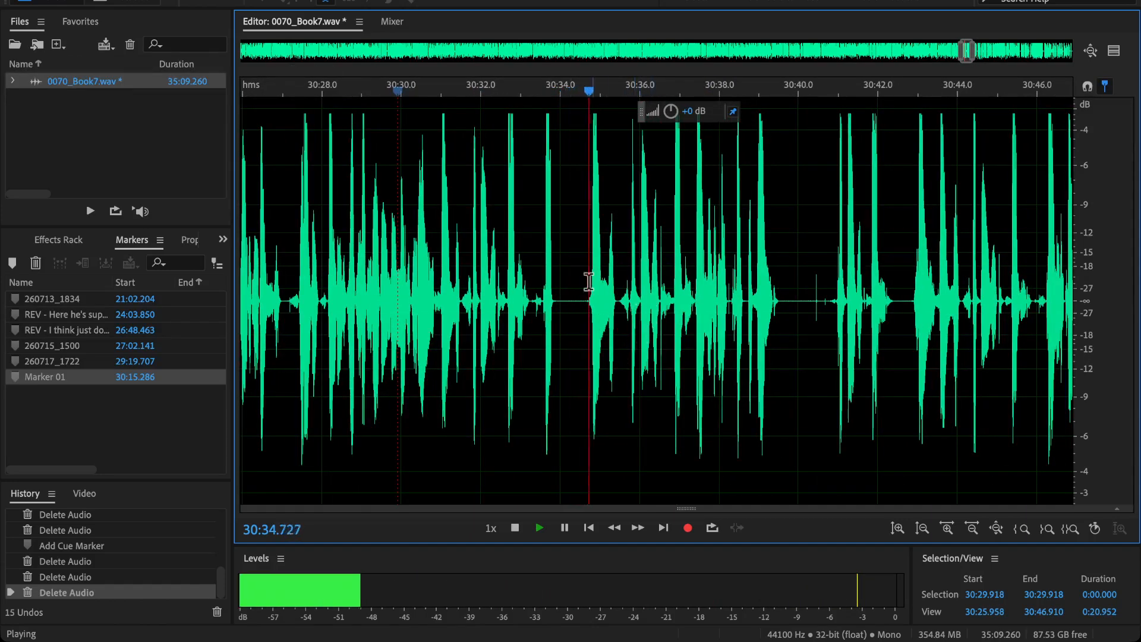
scroll(532, 272, "up", 3)
key("space")
left_click(392, 307)
key("space")
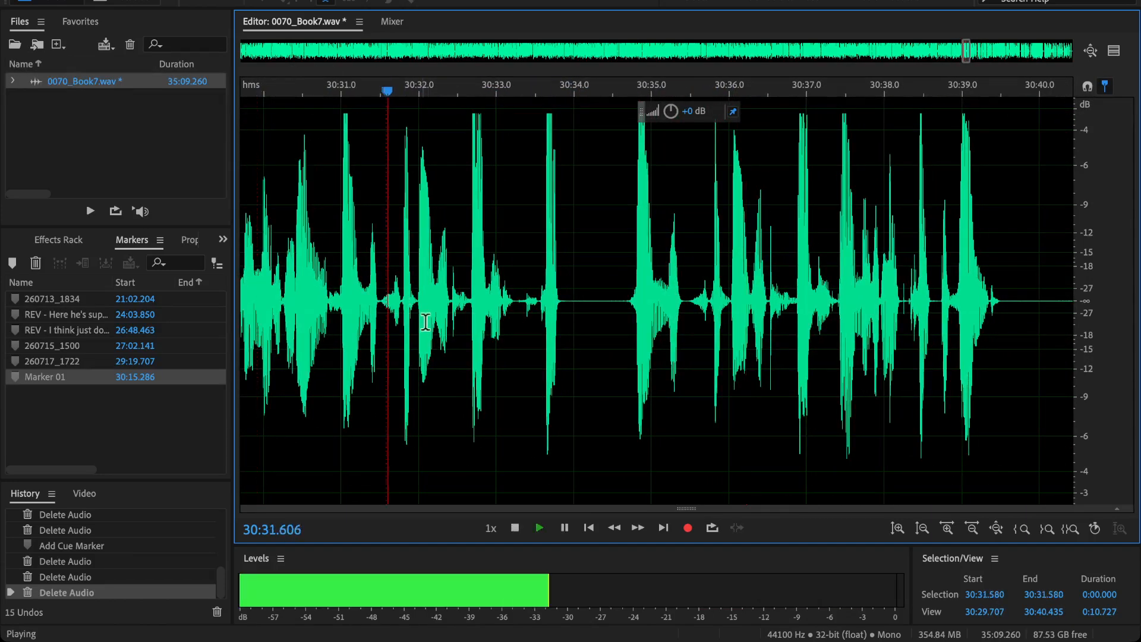
key("space")
key("space")
key("space")
key("ctrl+z")
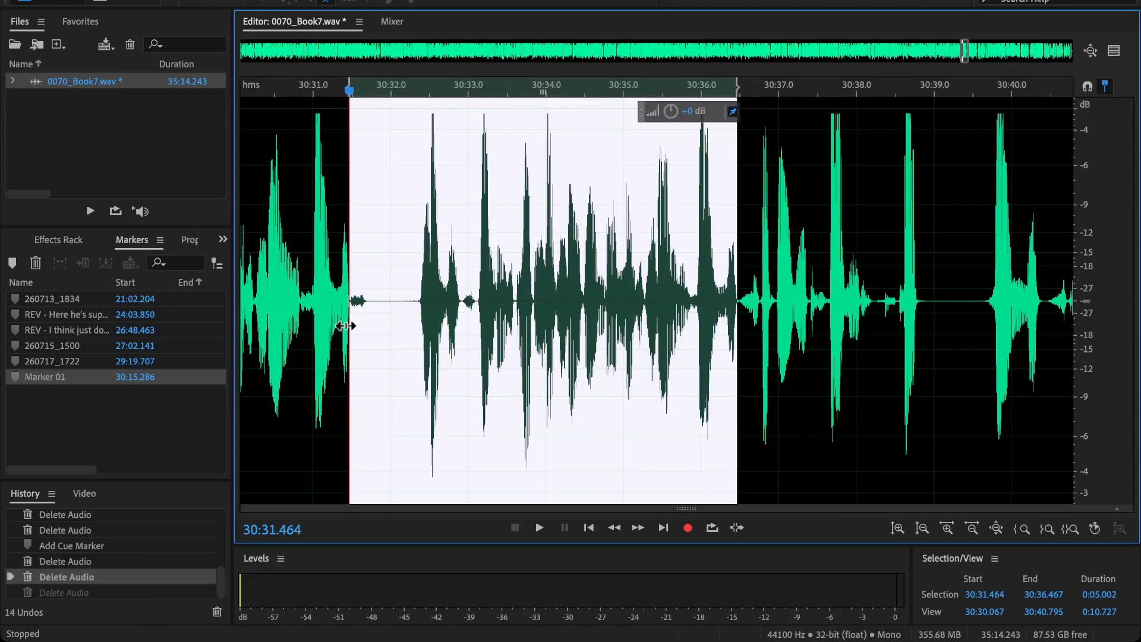
Step: Try deleting the audio from 30:31.464 to 30:40.383 and play back across the join from 30:30.385
scroll(592, 378, "right", 3)
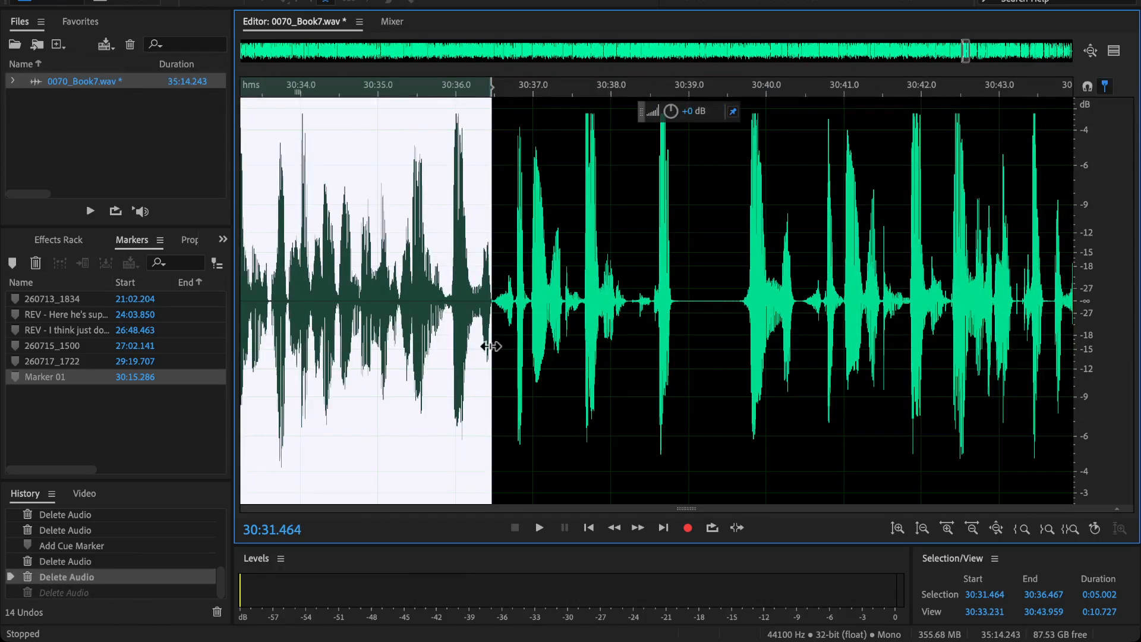
left_click_drag(490, 345, 791, 361)
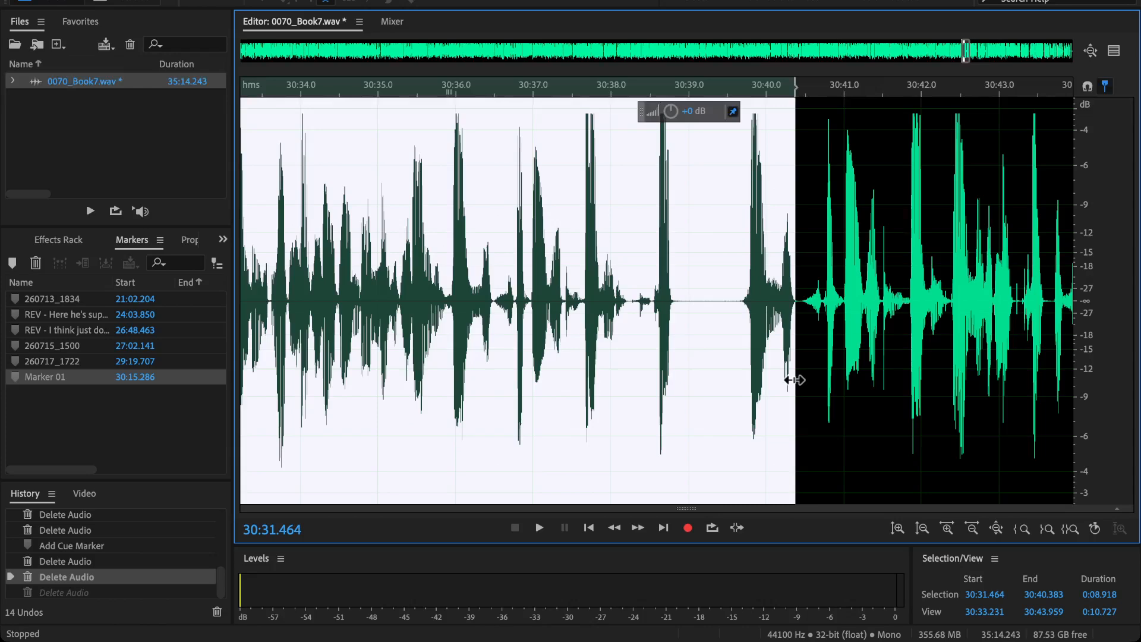
key("Delete")
key("space")
scroll(620, 272, "down", 3)
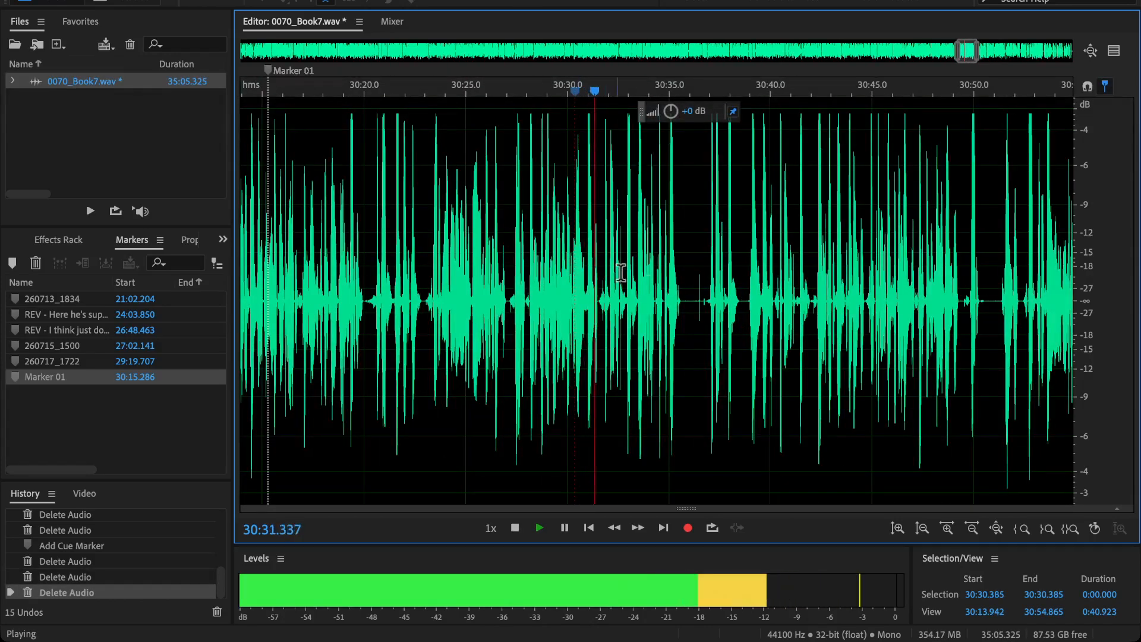
scroll(688, 303, "up", 5)
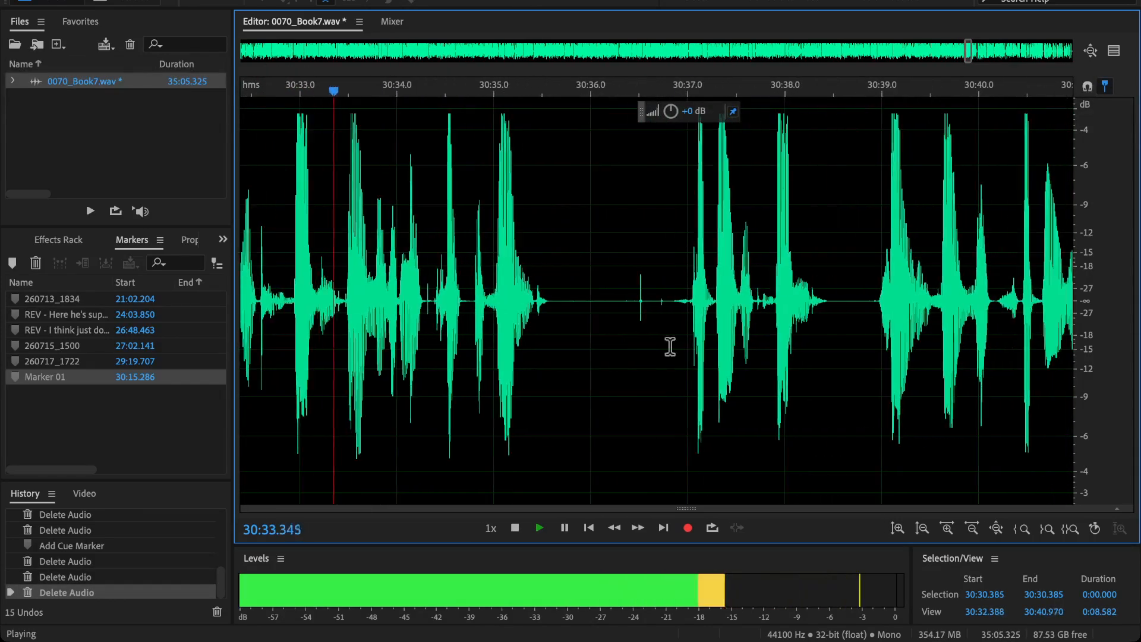
Step: Listen to the next take from 30:37.241 to about 30:42.9, and undo the last deletion
scroll(684, 327, "down", 2)
key("space")
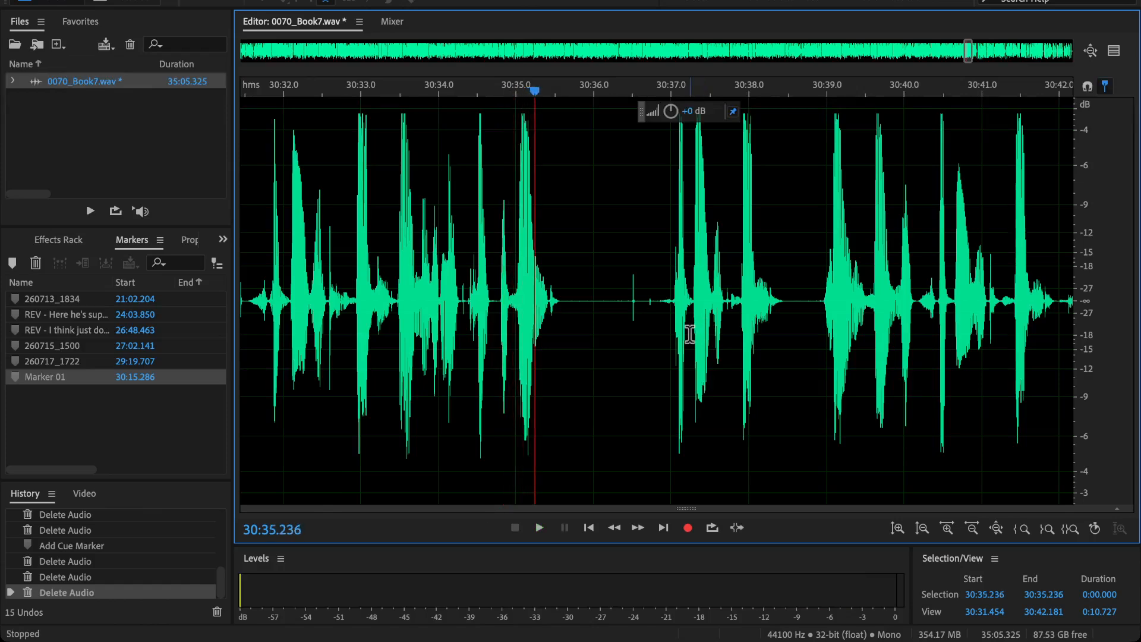
left_click(689, 334)
key("space")
scroll(684, 334, "down", 2)
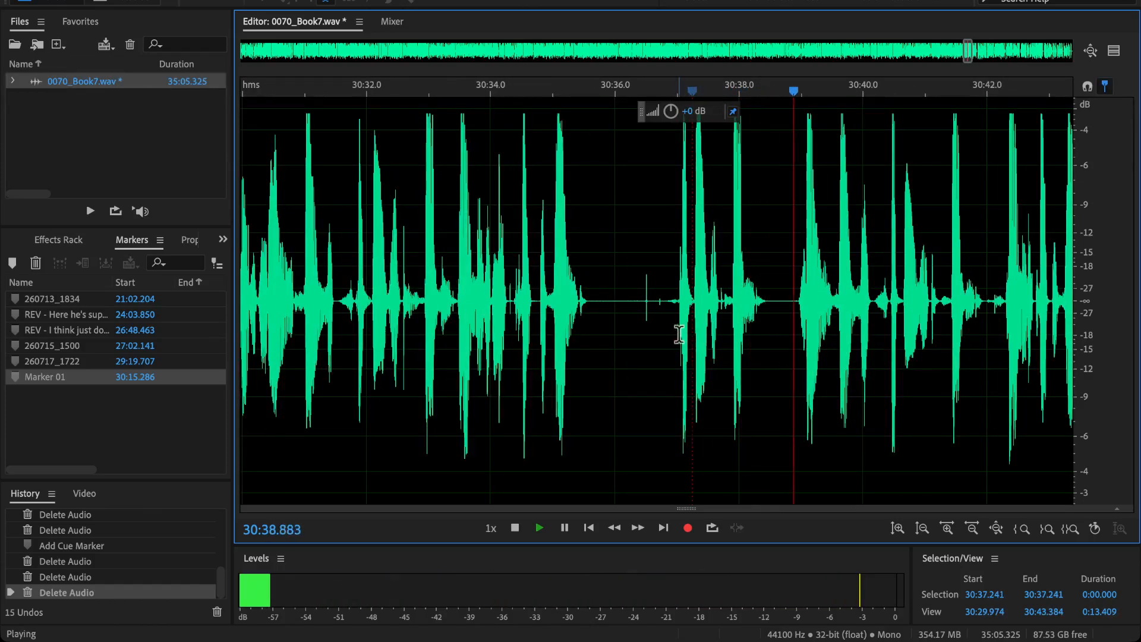
scroll(789, 297, "right", 1)
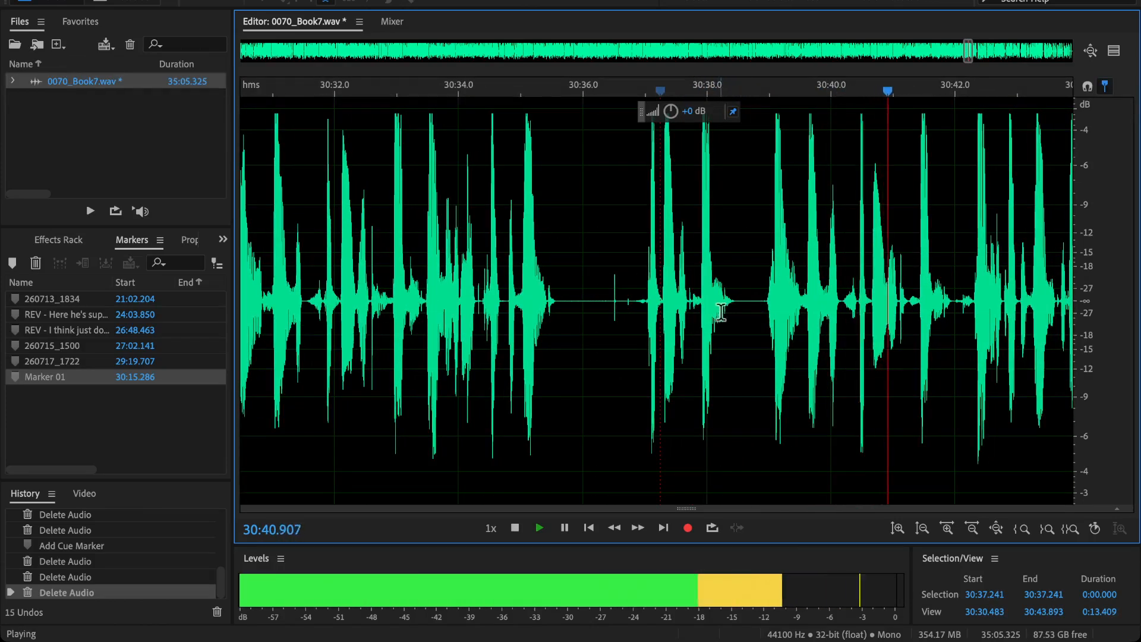
scroll(742, 315, "down", 3)
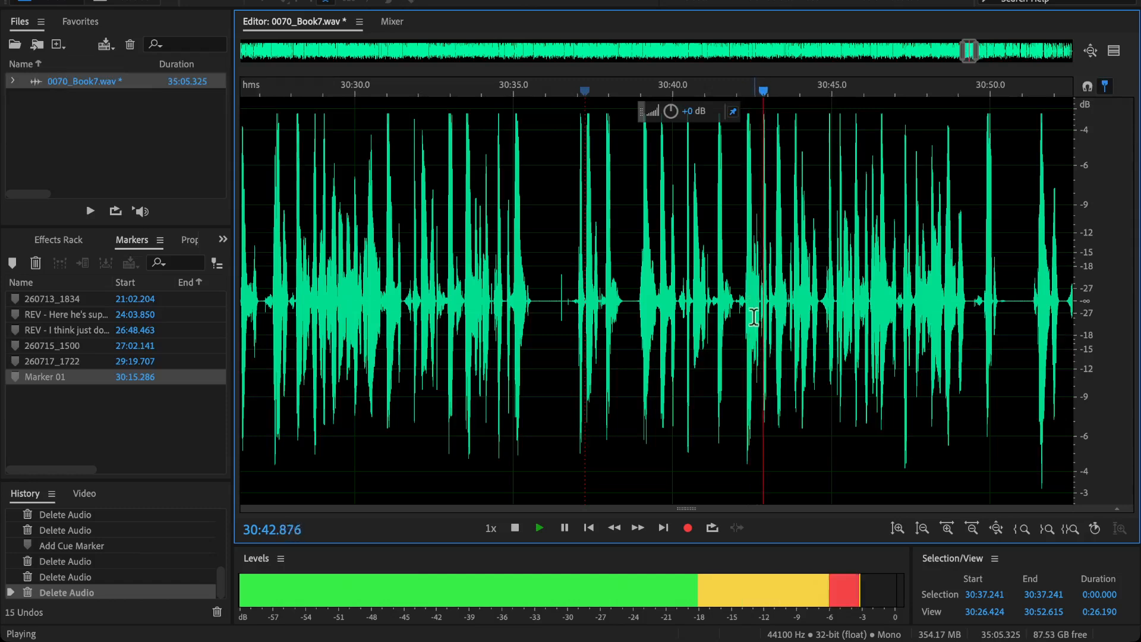
key("ctrl+z")
Step: Delete the audio from 30:31.464 to 30:49.073 and play back across the join from 30:30.670
left_click_drag(681, 326, 904, 371)
scroll(929, 224, "up", 3)
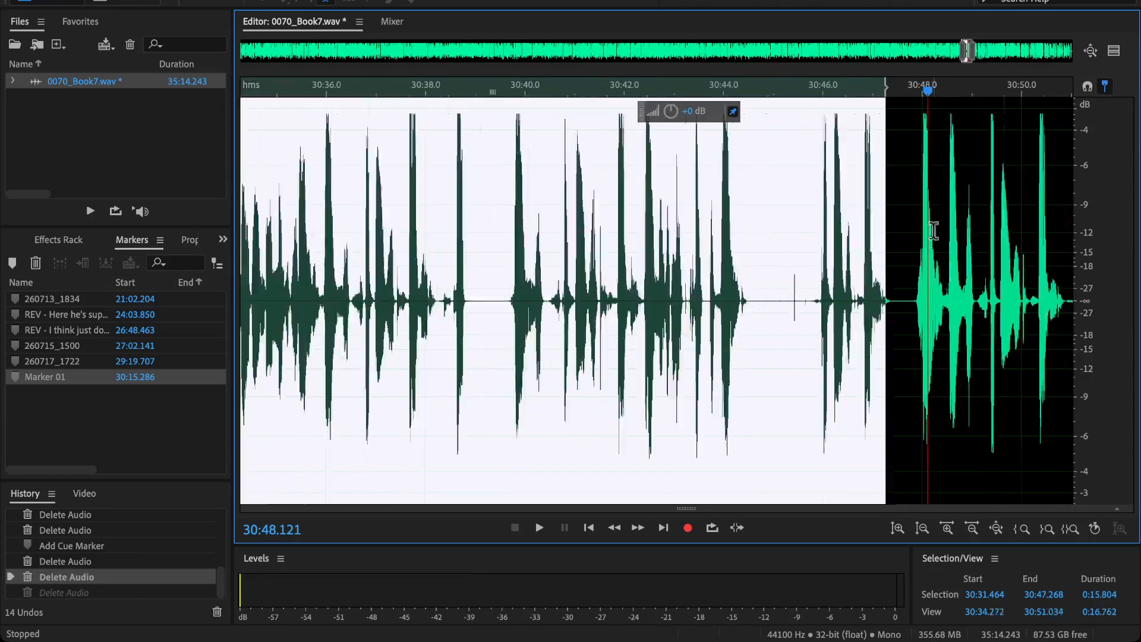
key("space")
scroll(678, 326, "up", 3)
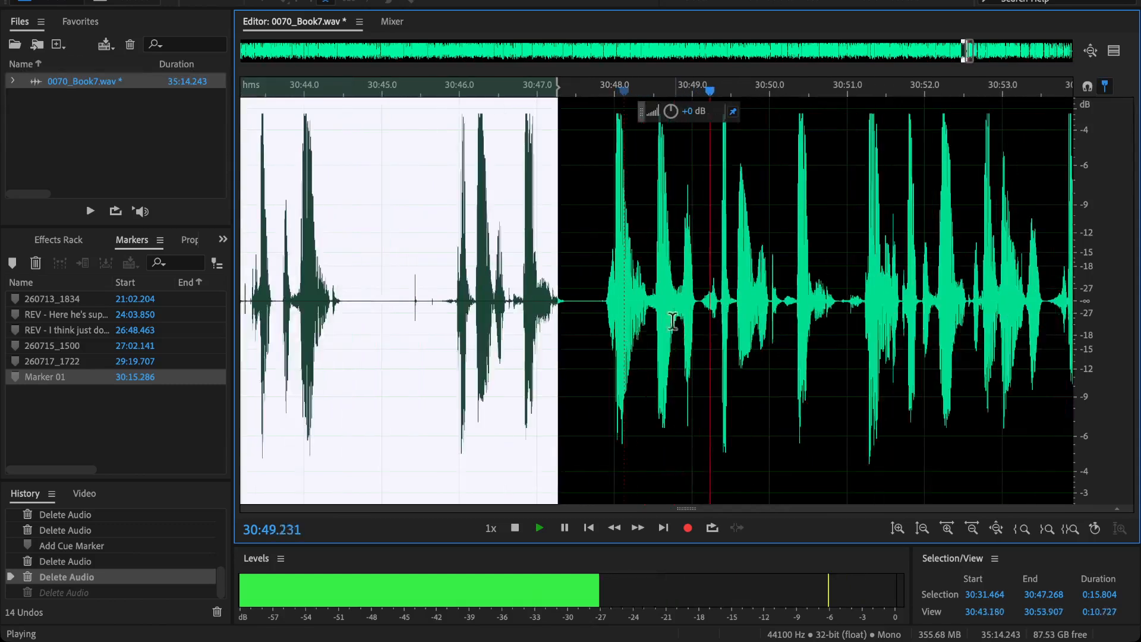
key("space")
left_click_drag(555, 328, 691, 370)
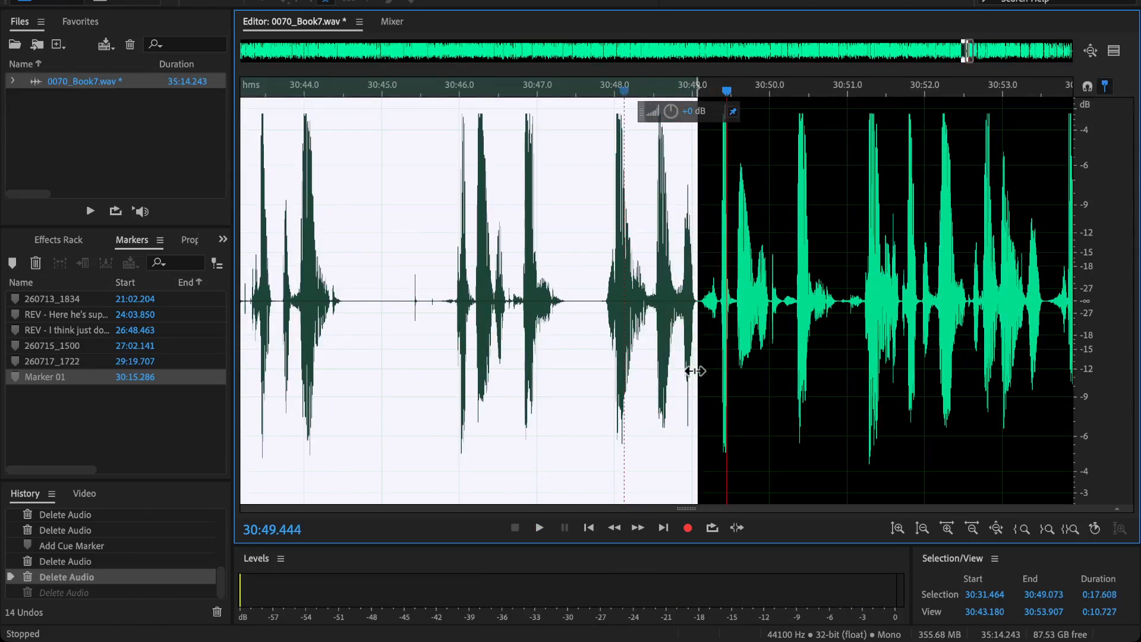
key("Delete")
scroll(653, 320, "down", 3)
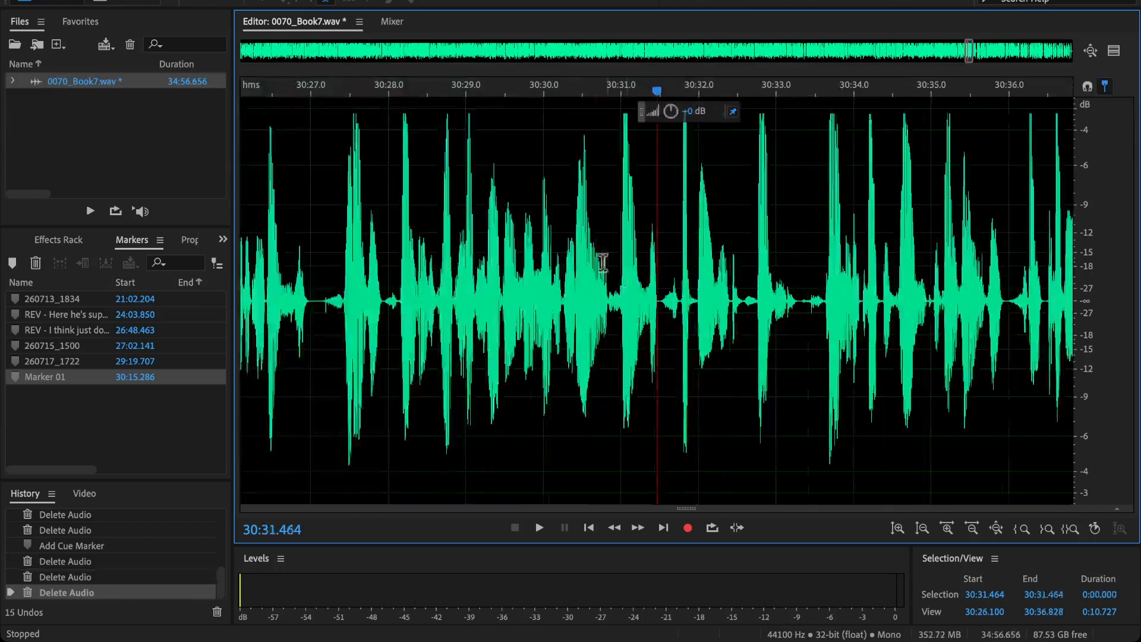
left_click(597, 270)
key("space")
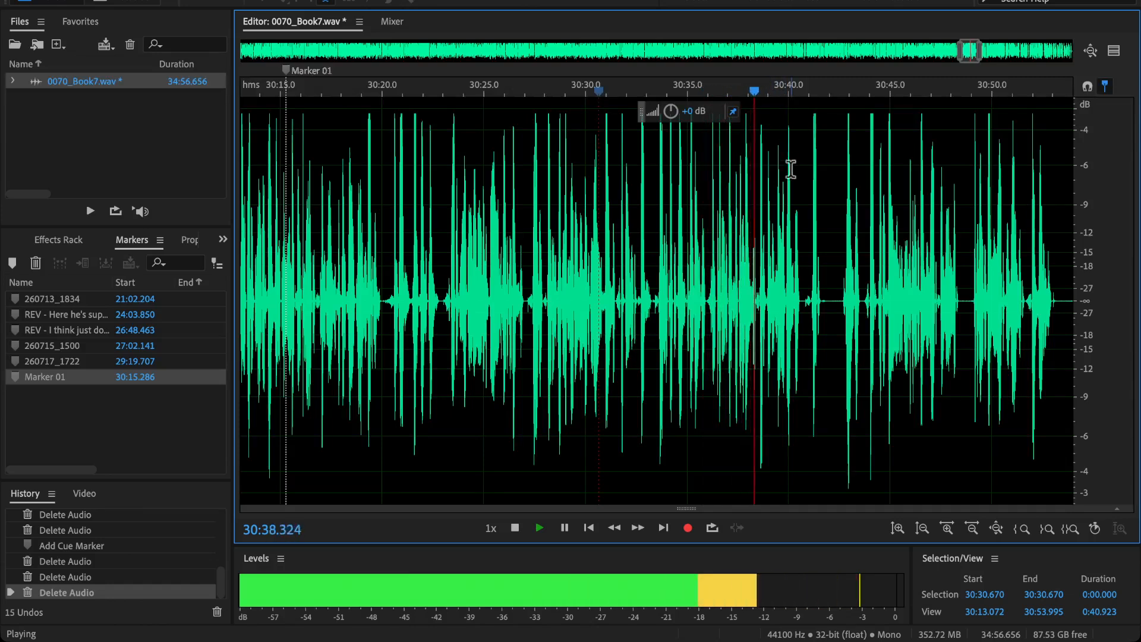
Step: Delete the false start from 30:40.590 to about 30:43.5 and play back across the join from 30:39.871
left_click_drag(789, 170, 537, 250)
scroll(535, 249, "up", 2)
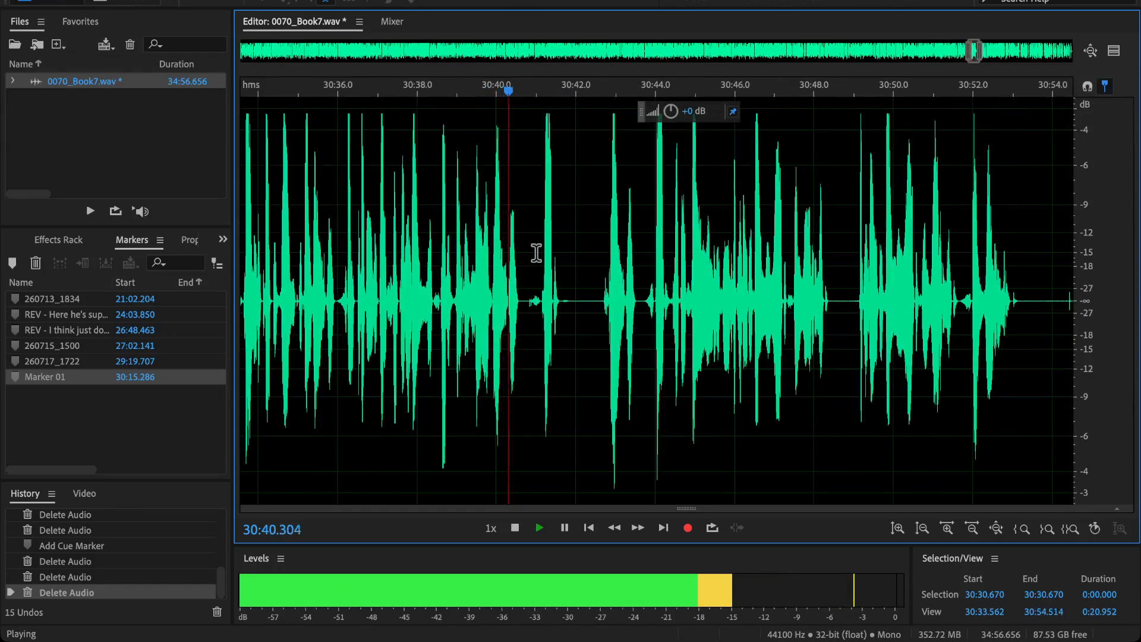
scroll(585, 341, "up", 2)
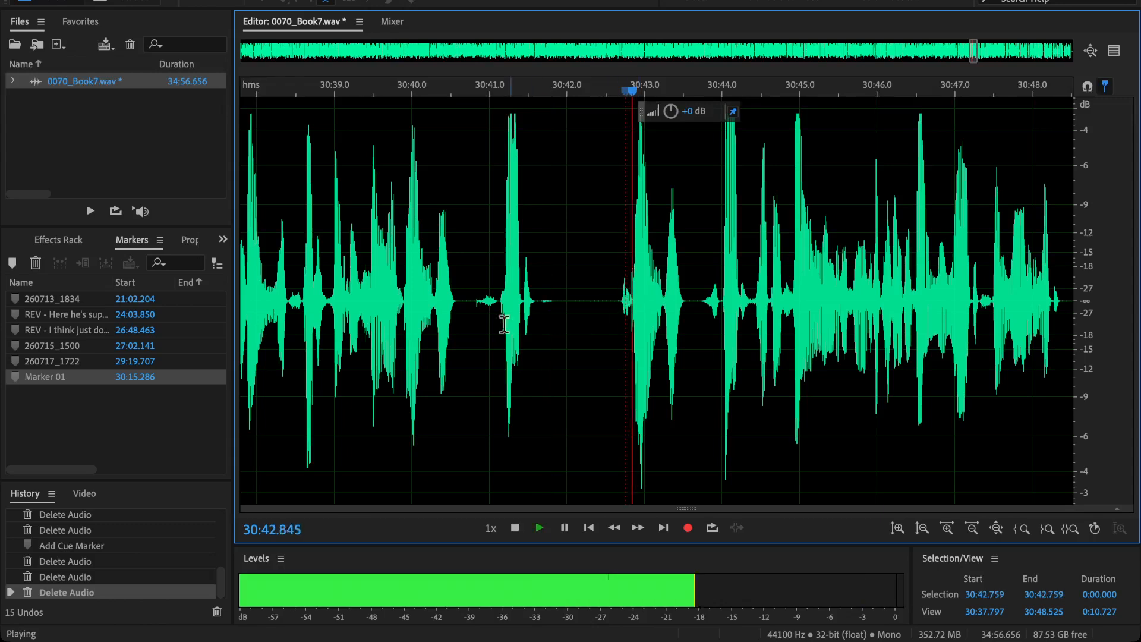
key("space")
left_click_drag(457, 357, 685, 363)
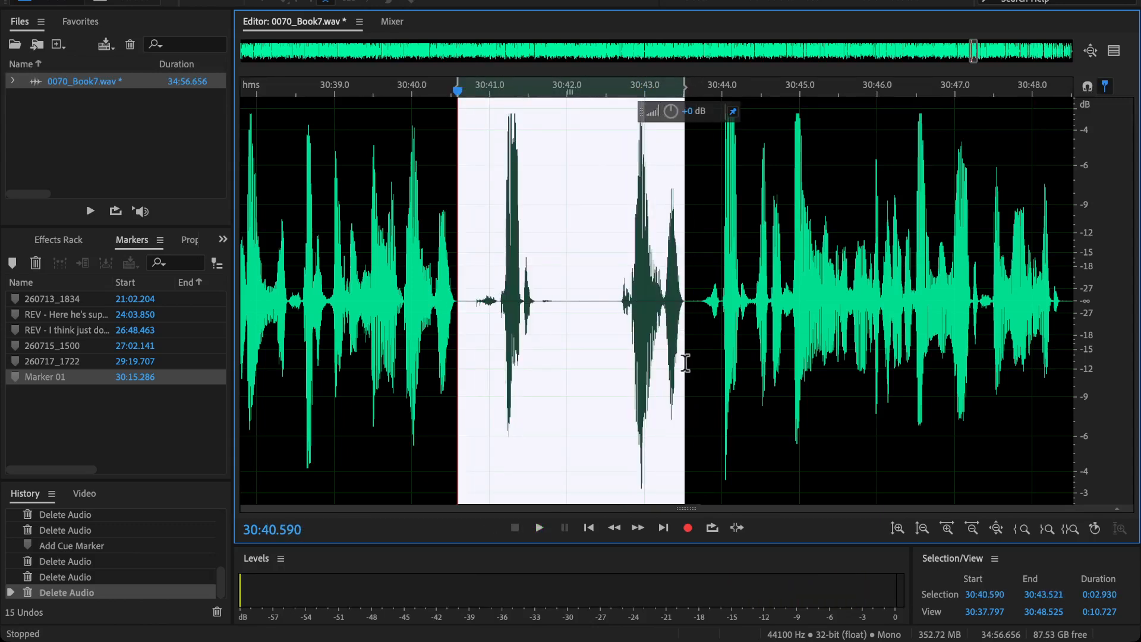
key("Delete")
key("space")
left_click(402, 297)
scroll(537, 287, "down", 2)
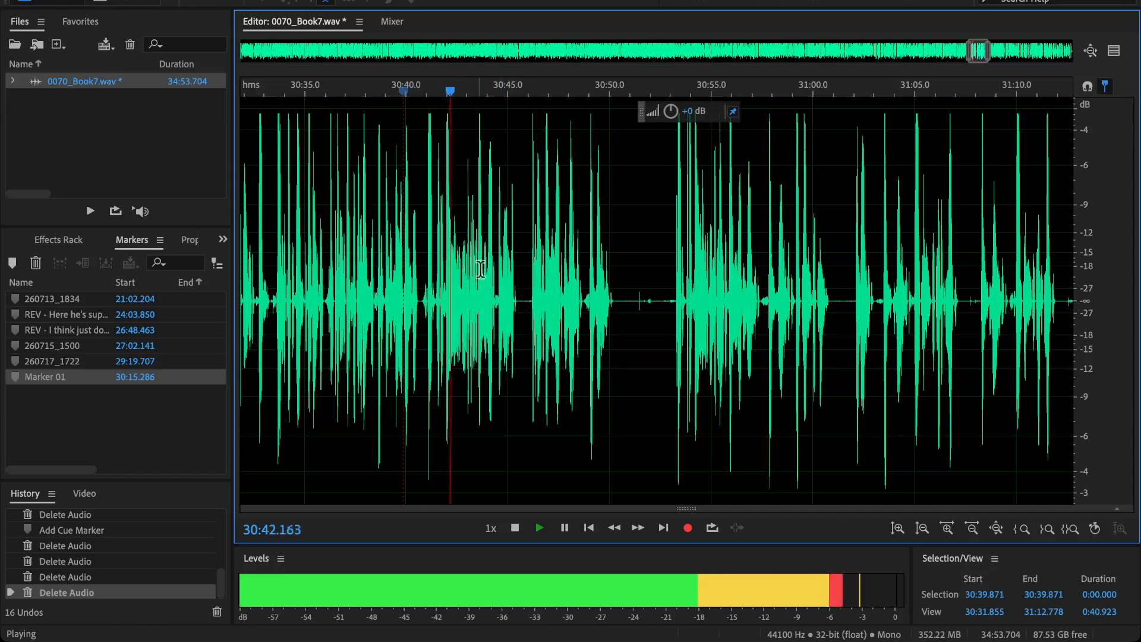
Step: Listen to the retake at 30:53.153, then undo and repeat the last deletion to compare the takes
scroll(613, 279, "right", 1)
scroll(613, 279, "right", 5)
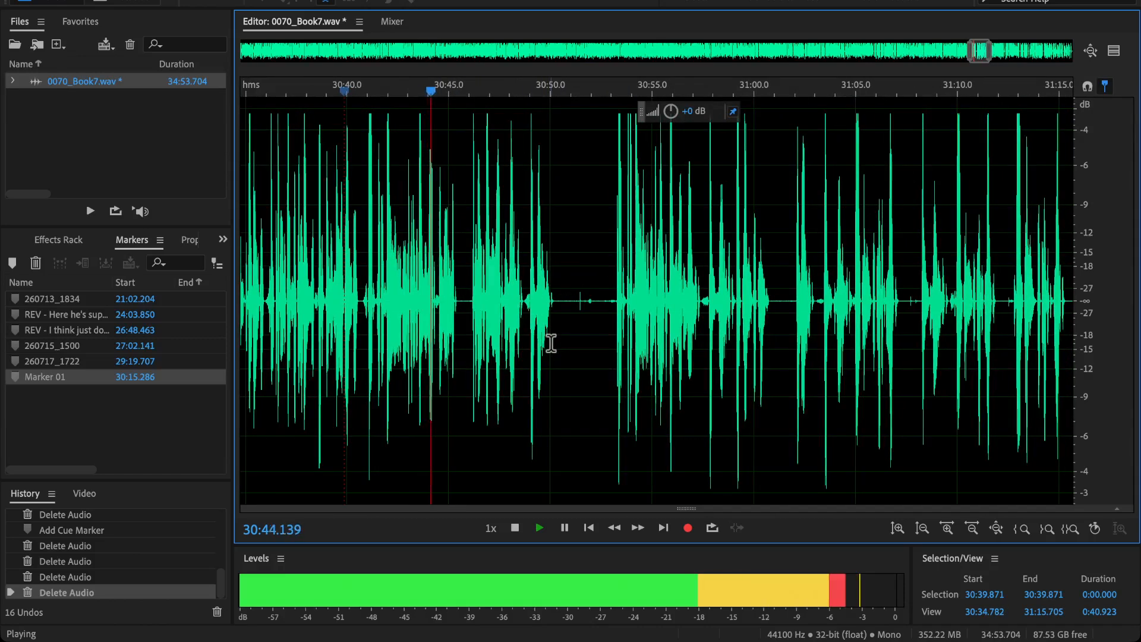
scroll(570, 338, "up", 1)
left_click(626, 334)
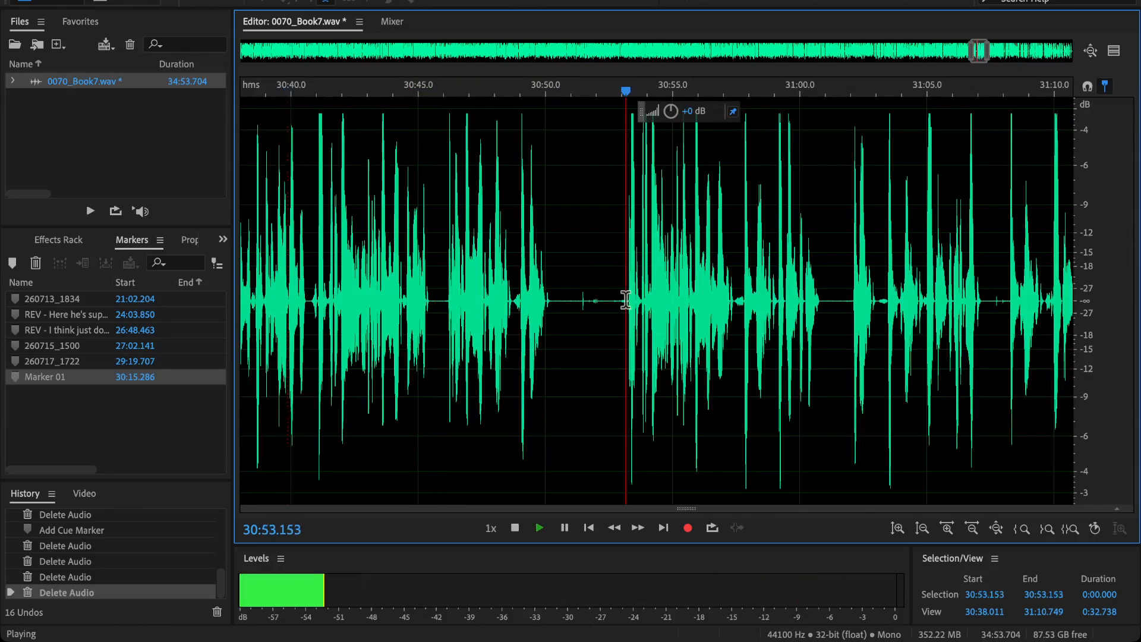
scroll(601, 326, "up", 1)
scroll(624, 335, "left", 2)
key("ctrl+z")
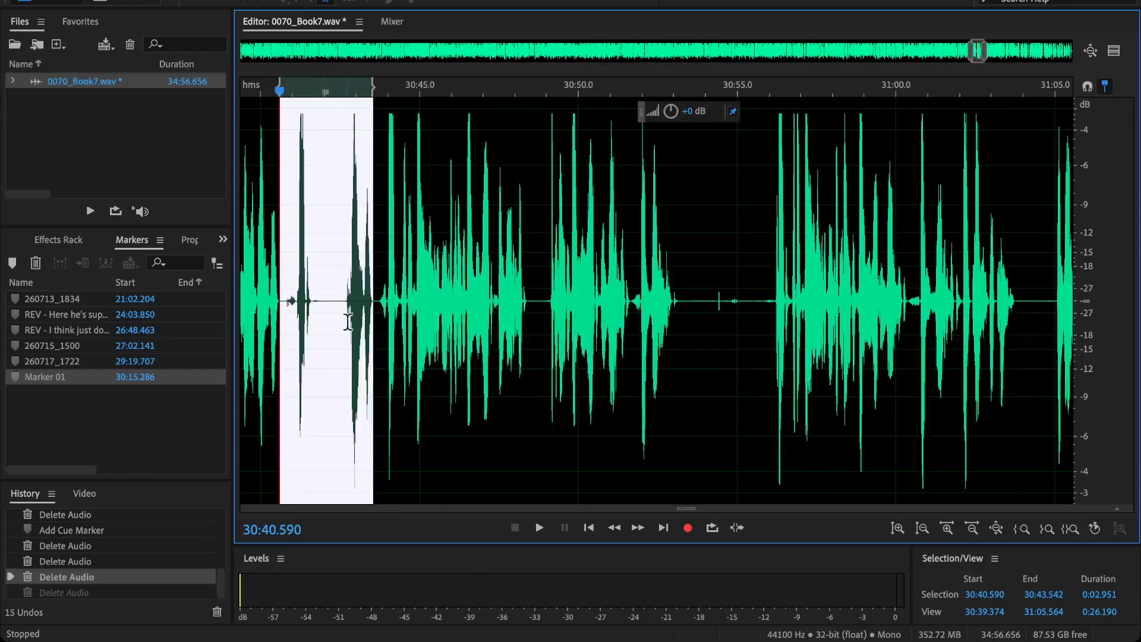
key("Delete")
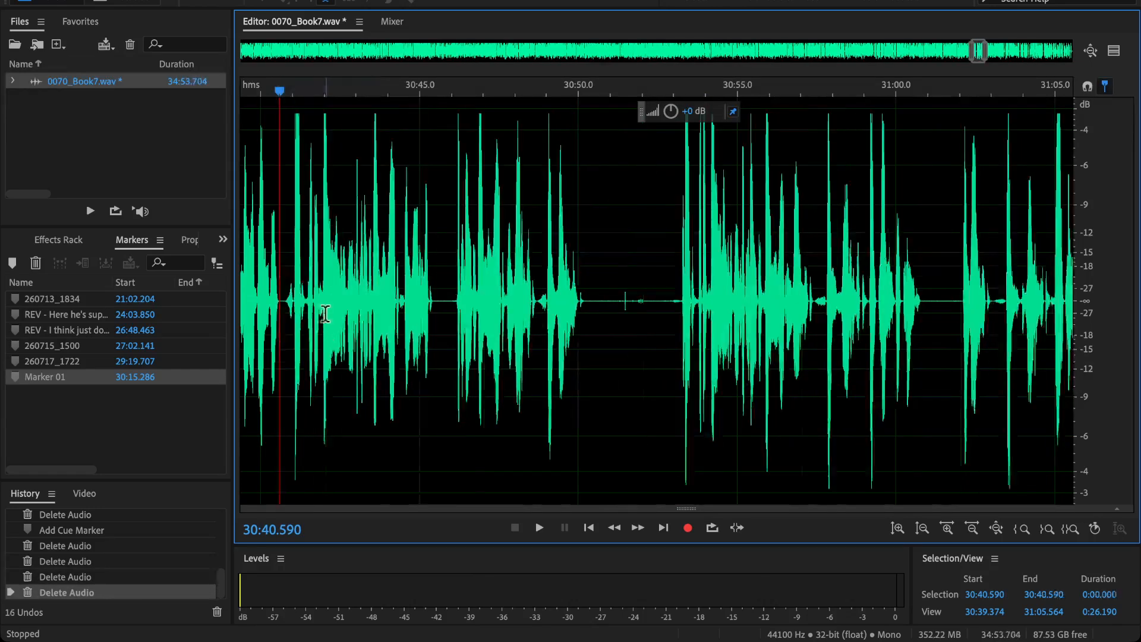
Step: Delete the repeated take from 30:41.675 to 30:53.881 and play back across the join from 30:41.027
scroll(321, 311, "up", 3)
key("space")
left_click_drag(311, 309, 1043, 445)
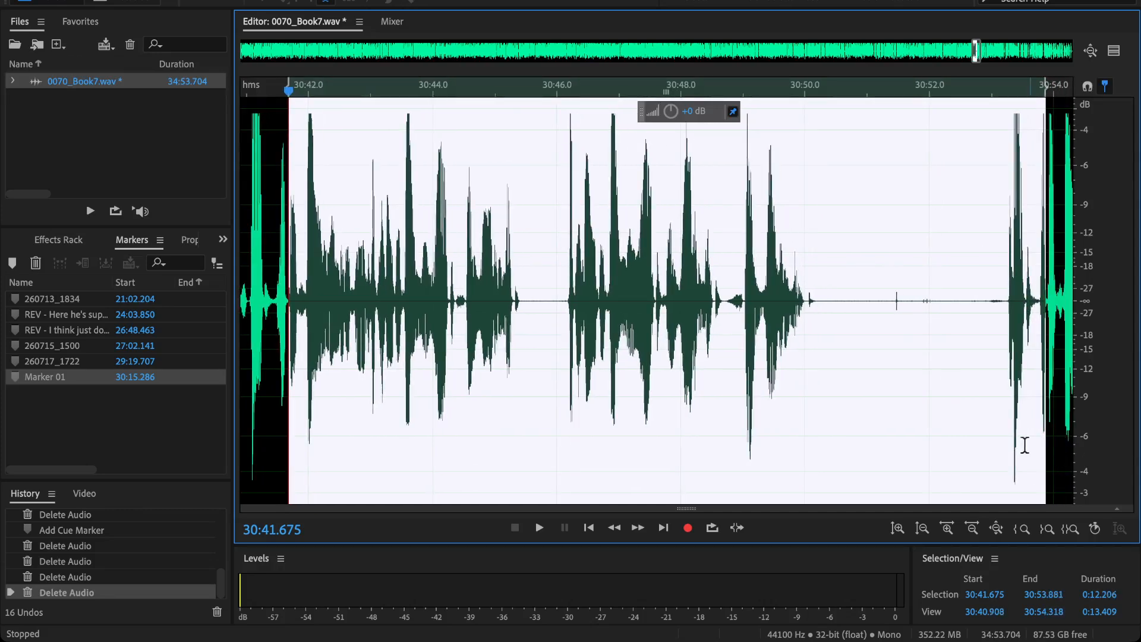
key("Delete")
key("space")
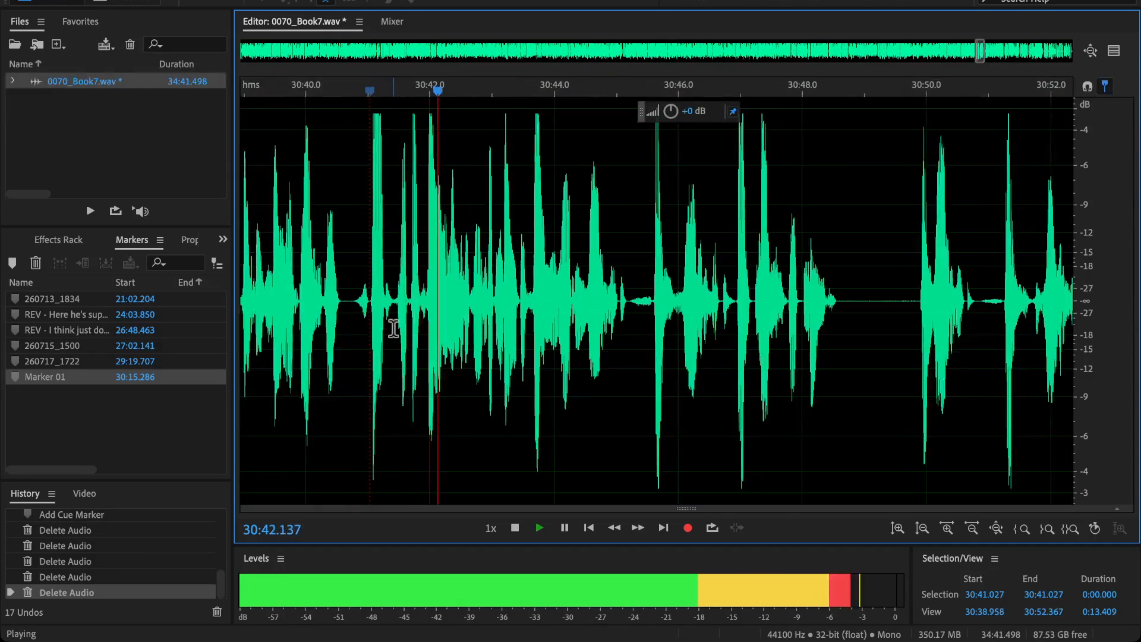
scroll(471, 298, "down", 5)
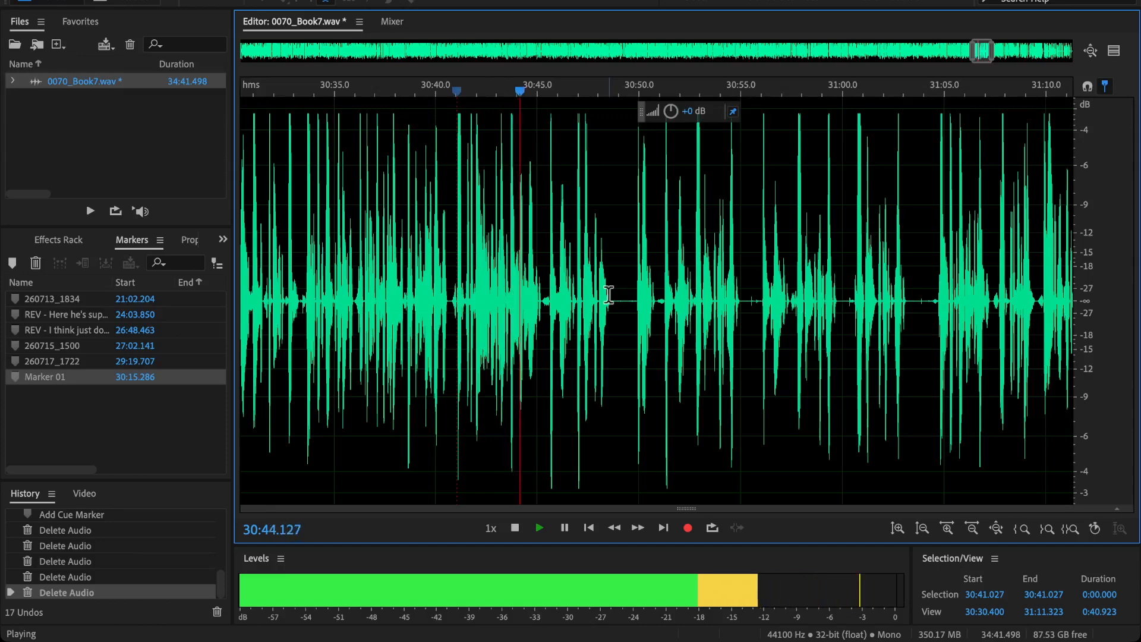
Step: Listen on to about 30:48 and compare the passages at 30:45.527, 30:51.003, 30:57.005 and 31:00.792 for repeated takes
scroll(619, 315, "up", 2)
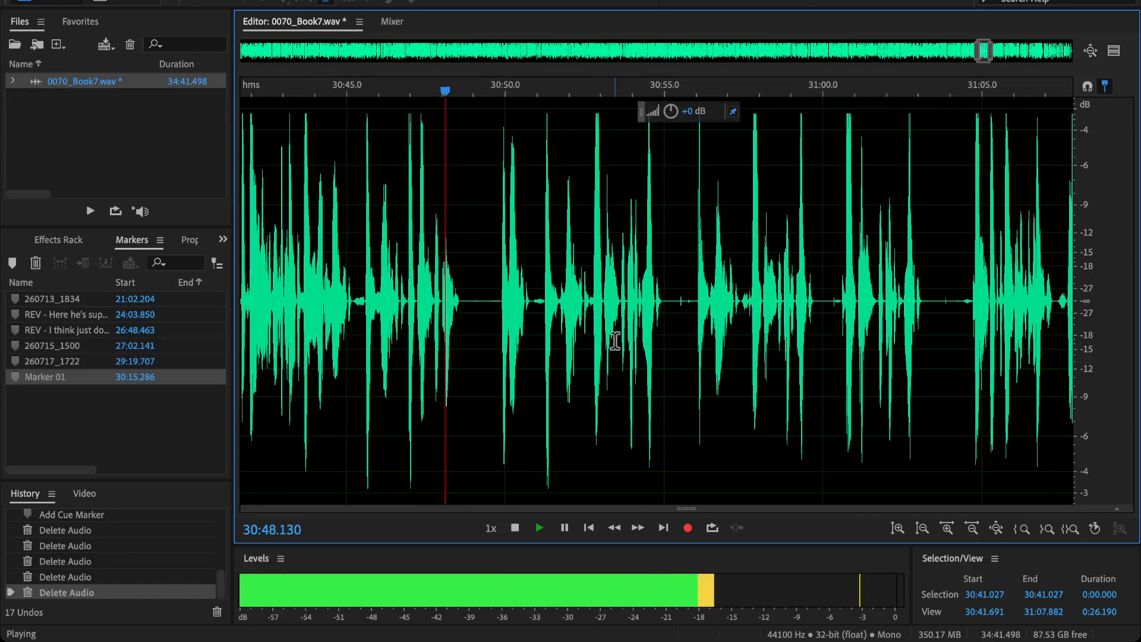
left_click(714, 356)
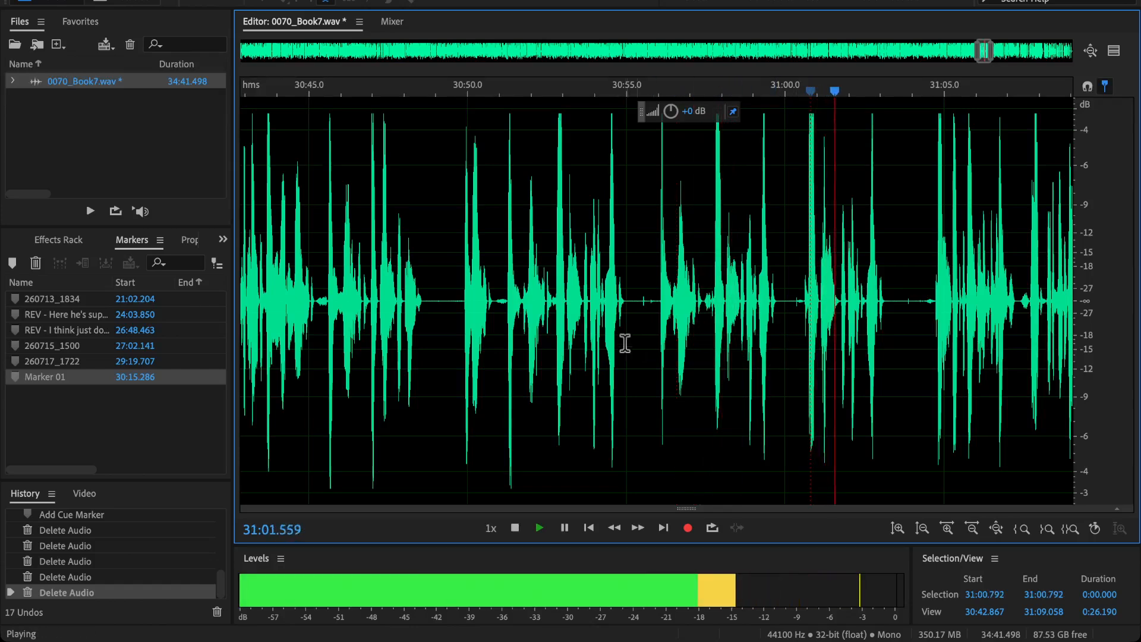
left_click(499, 319)
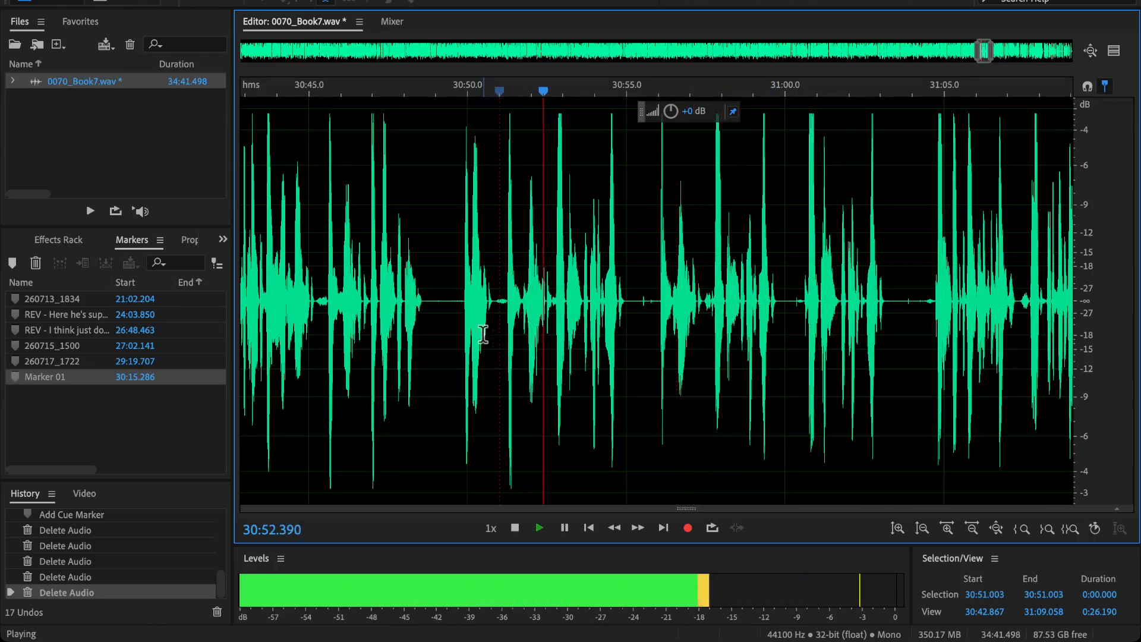
left_click(326, 320)
scroll(320, 338, "up", 2)
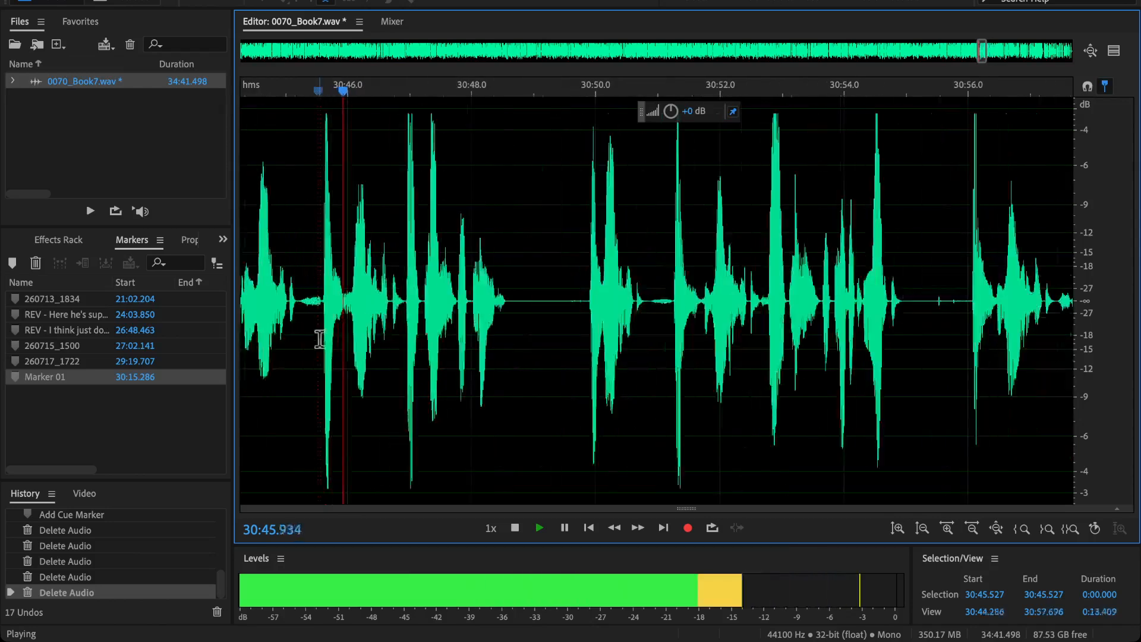
scroll(479, 339, "down", 1)
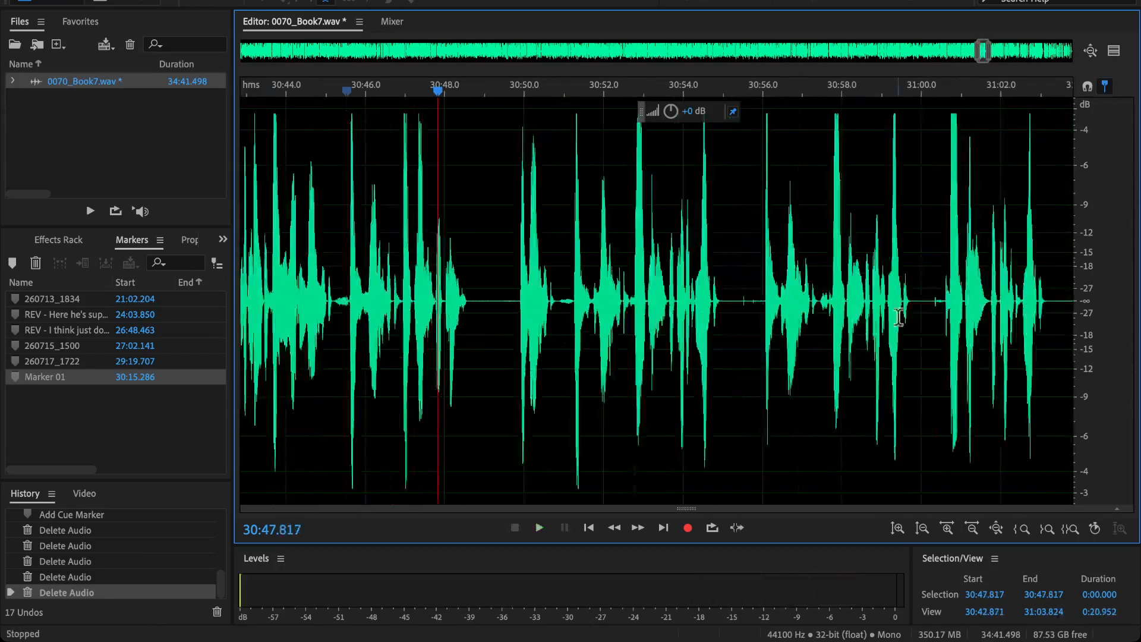
left_click(947, 306)
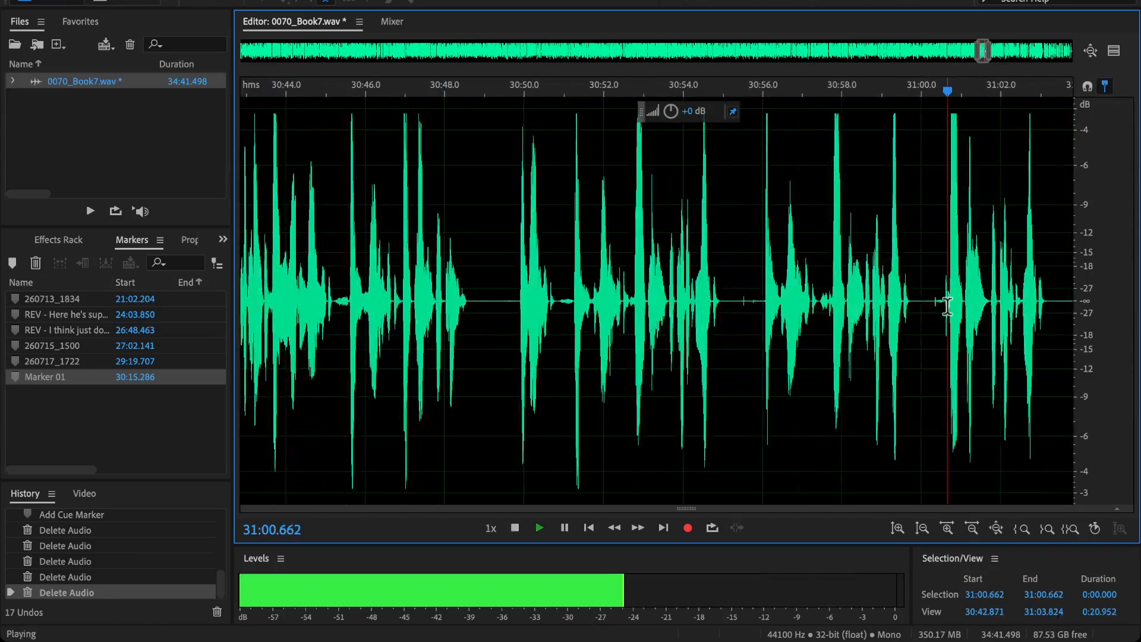
left_click(395, 326)
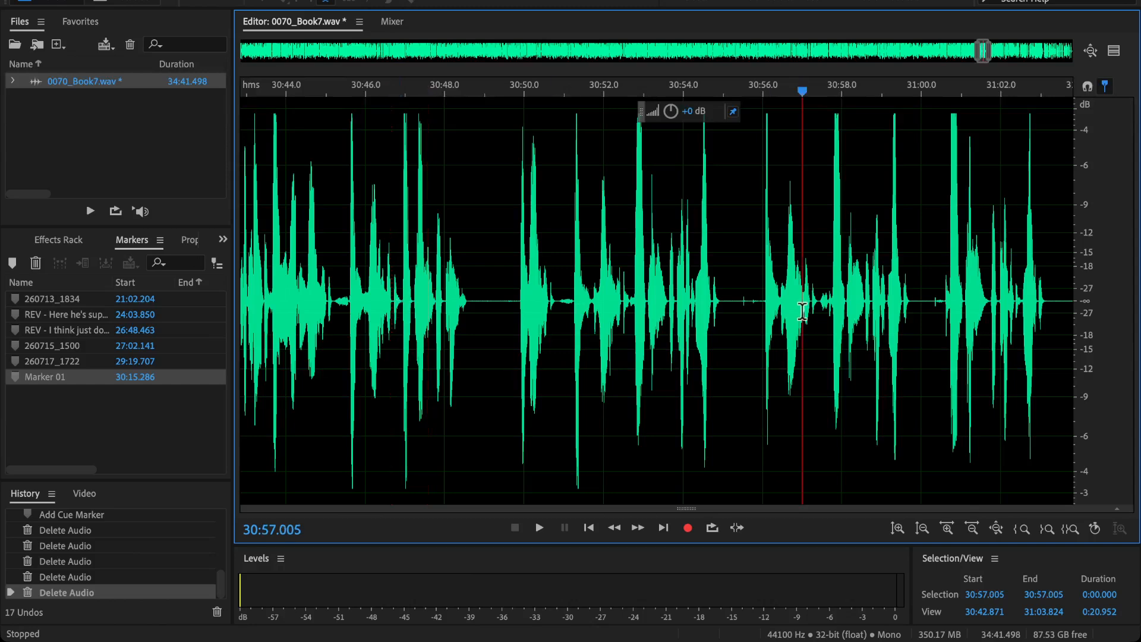
key("space")
key("space")
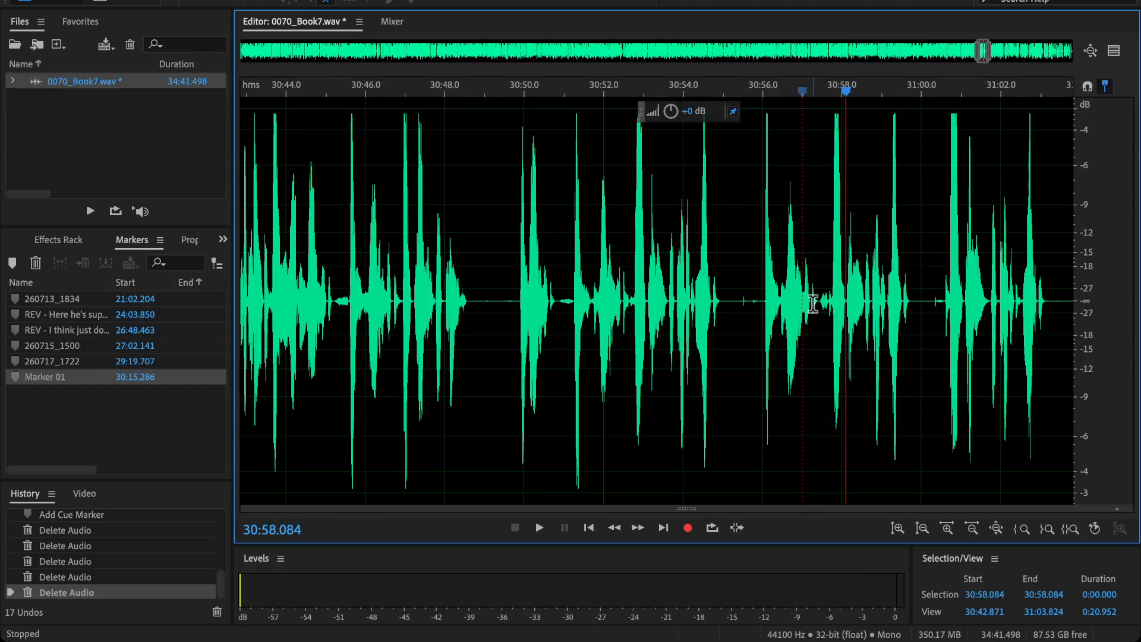
Step: Delete the repeated takes from about 30:46.7 to 30:57.211 and play back across the join from 30:46.487
left_click_drag(810, 308, 403, 398)
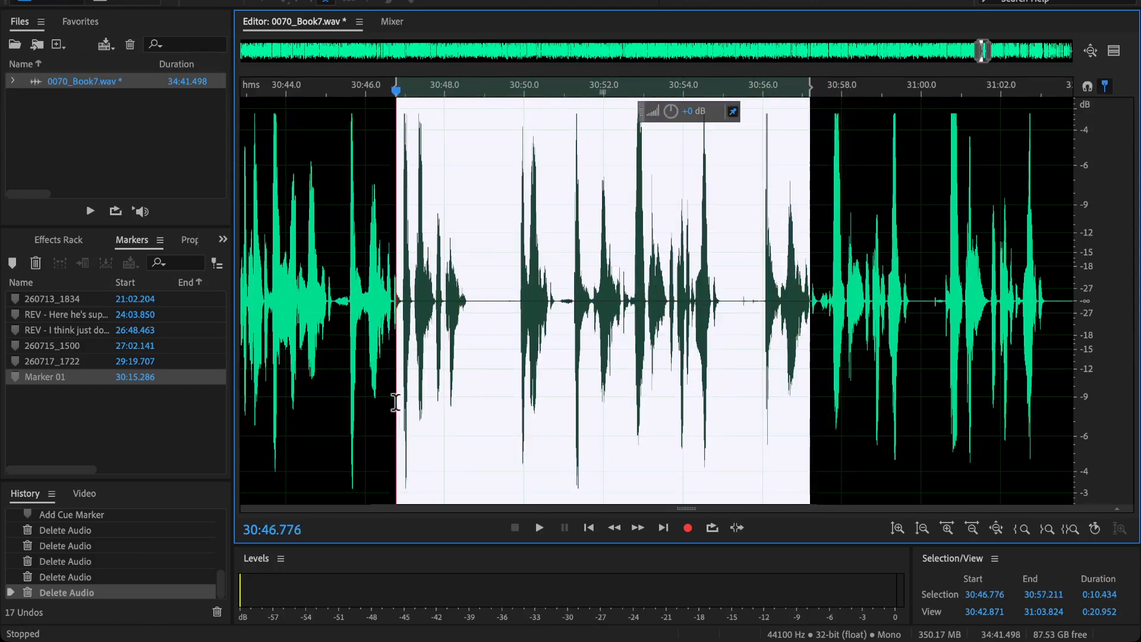
key("Delete")
left_click(384, 355)
key("space")
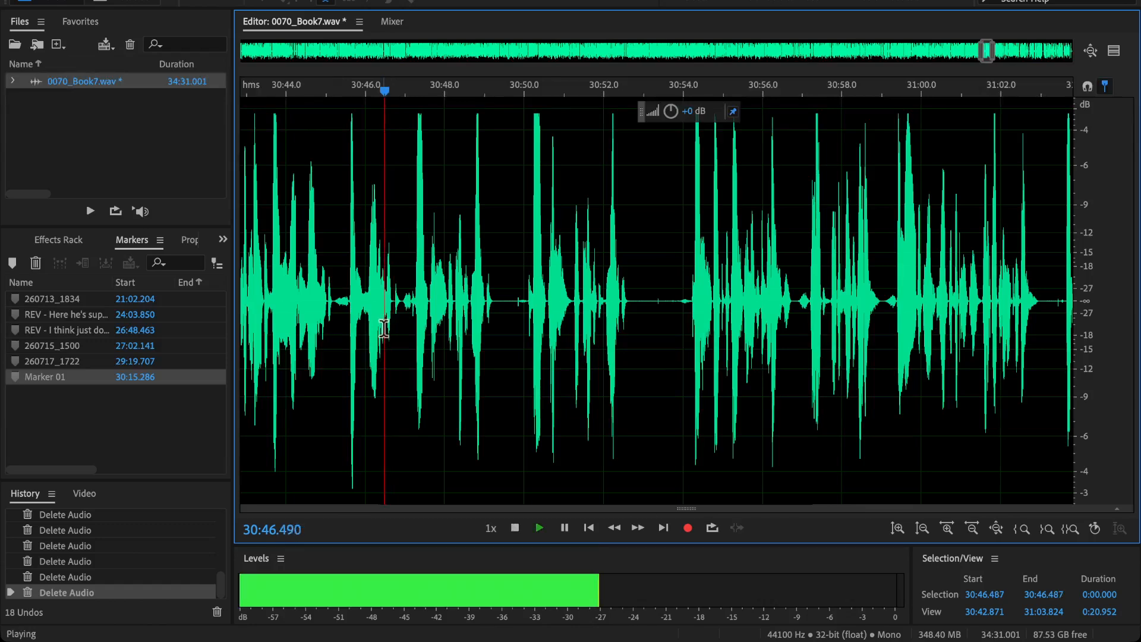
scroll(415, 351, "up", 2)
Step: Listen to the passages at 30:54.186 and 30:47.174 to compare the remaining takes
key("space")
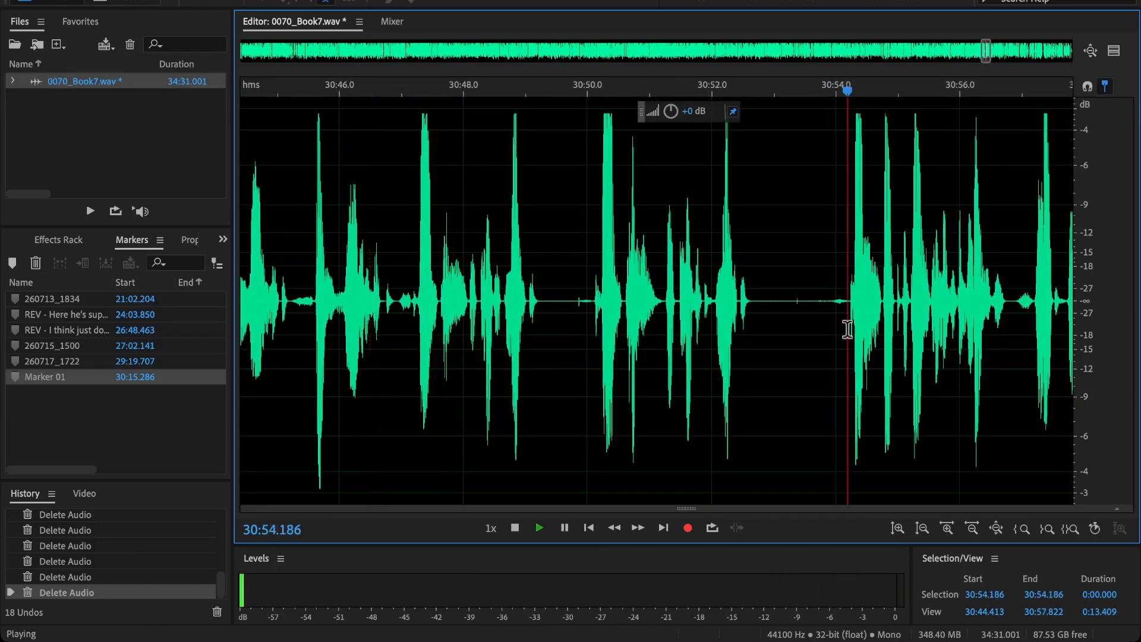
key("space")
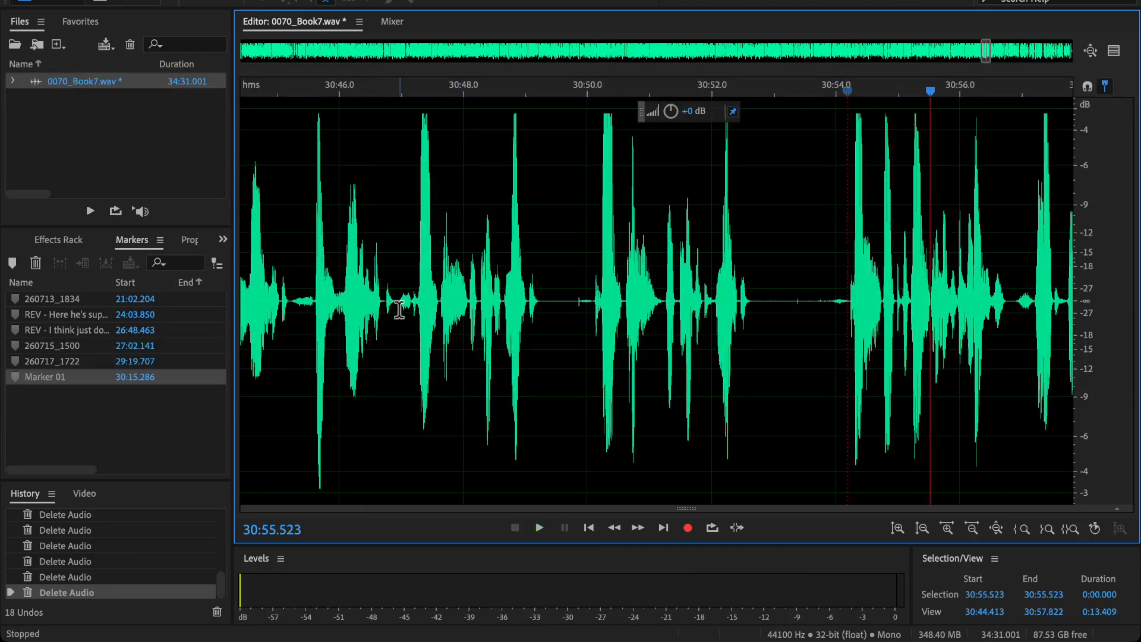
scroll(452, 300, "up", 2)
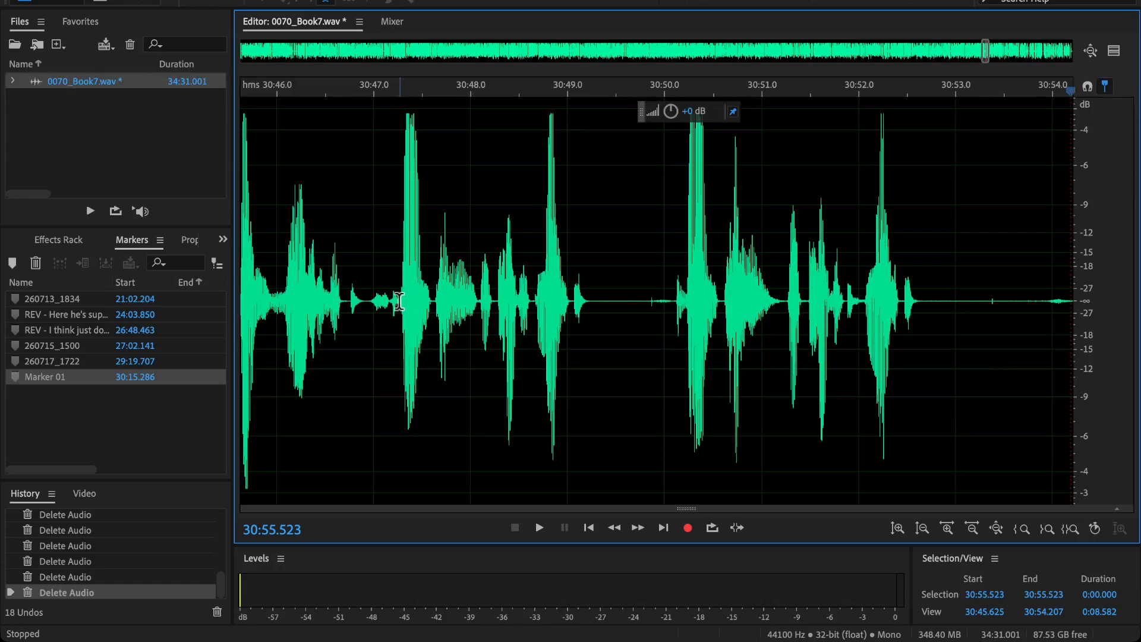
left_click(391, 306)
key("space")
key("space")
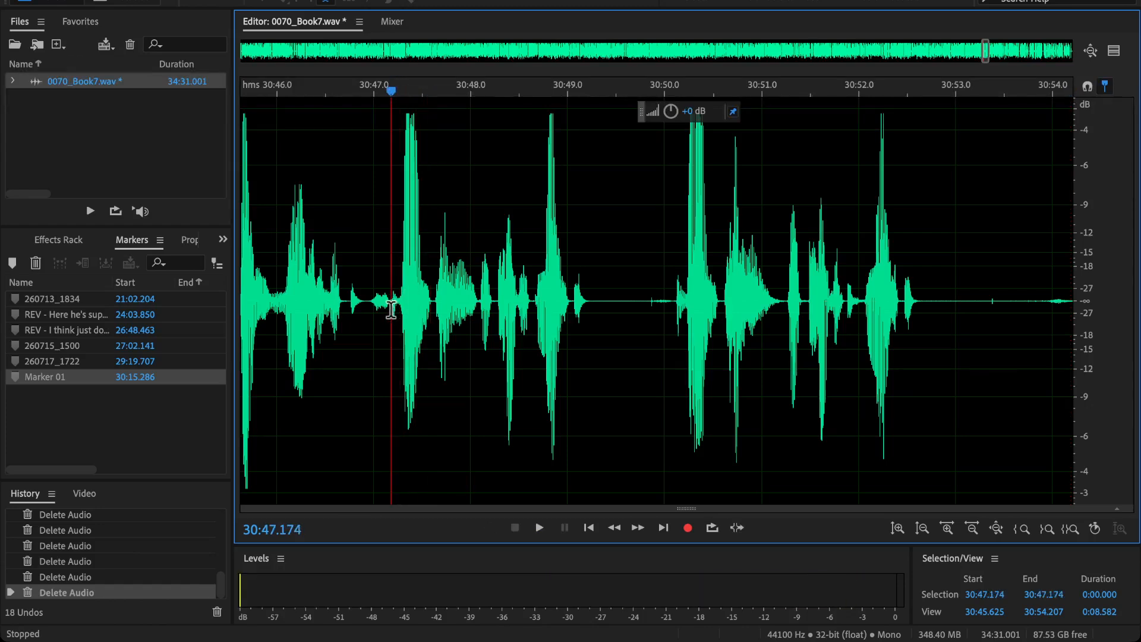
Step: Delete the repeated take from 30:47.174 to 30:50.102 and play back across the join from 30:46.319
left_click_drag(392, 306, 653, 366)
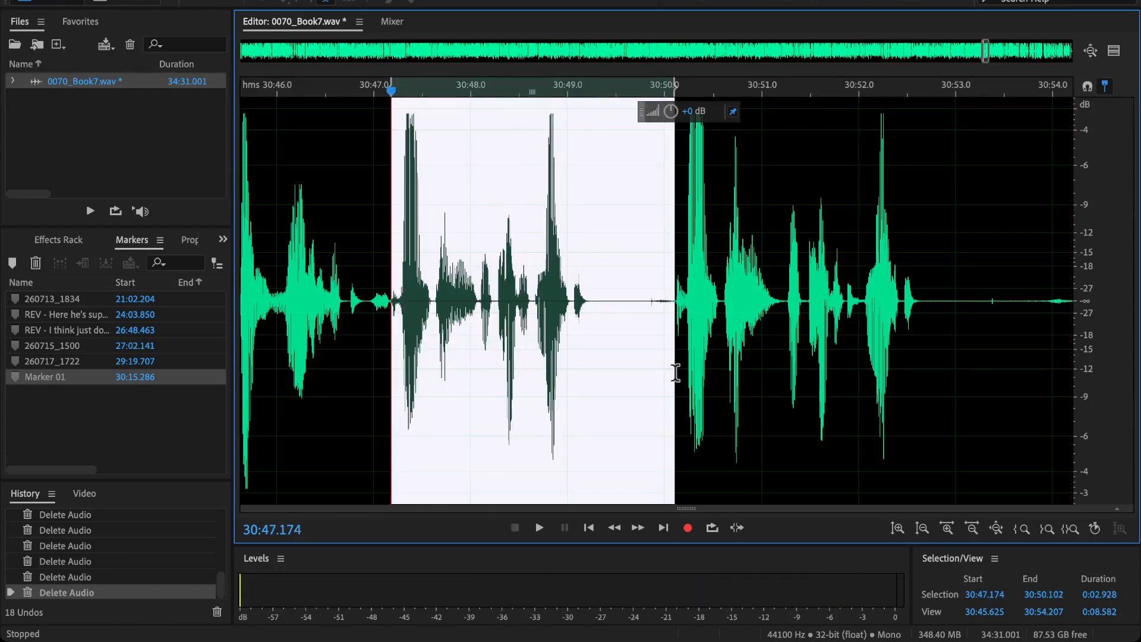
key("Delete")
left_click(305, 273)
scroll(305, 280, "down", 7)
key("space")
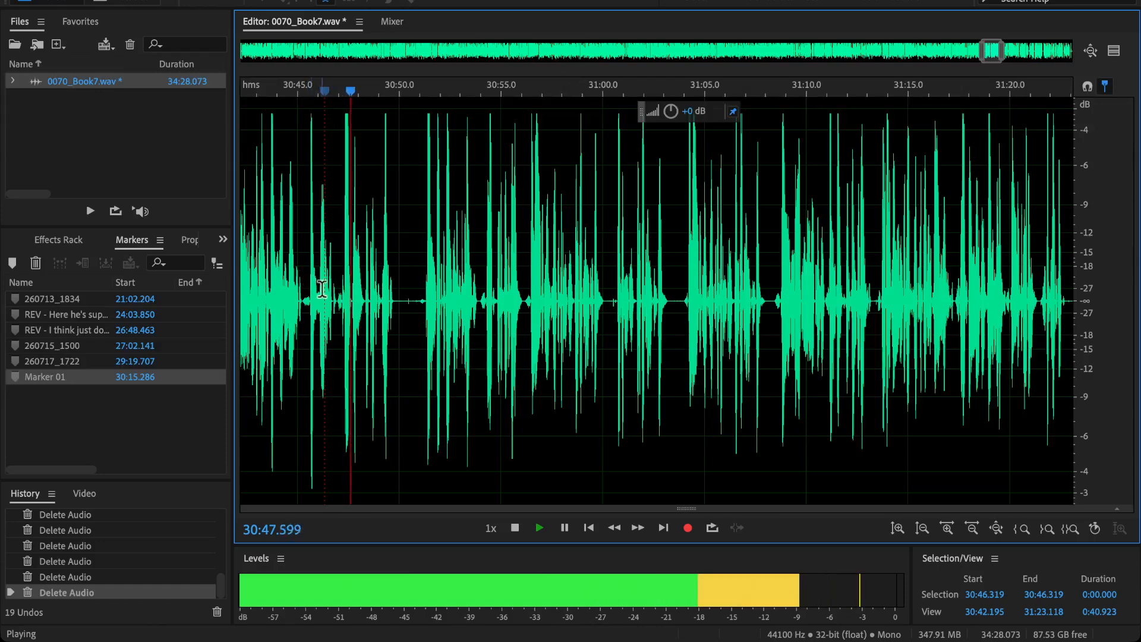
Step: Play the edited passage again from 30:41.350 and listen on past the latest join to about 30:51.5
left_click_drag(351, 324, 434, 369)
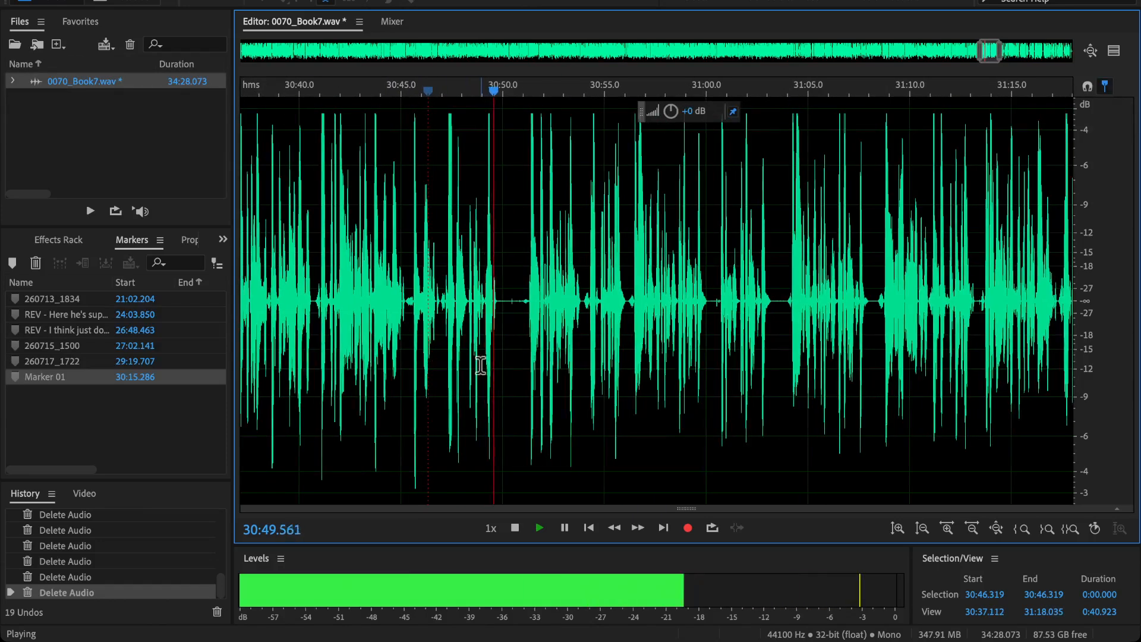
scroll(481, 365, "left", 2)
left_click(416, 356)
left_click(339, 351)
key("space")
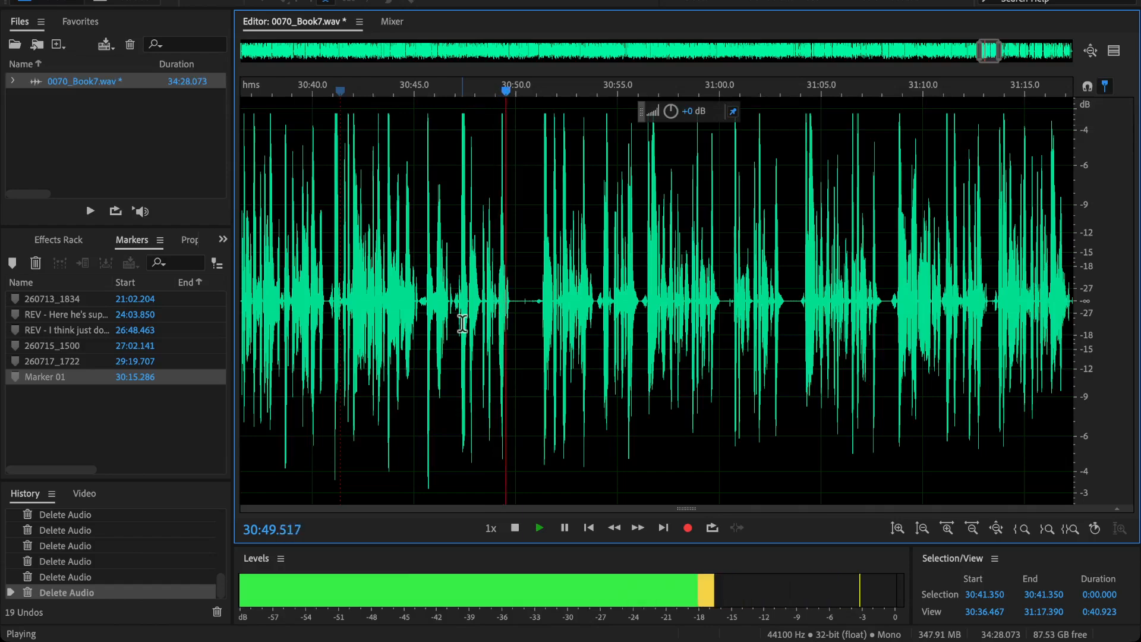
scroll(457, 335, "up", 2)
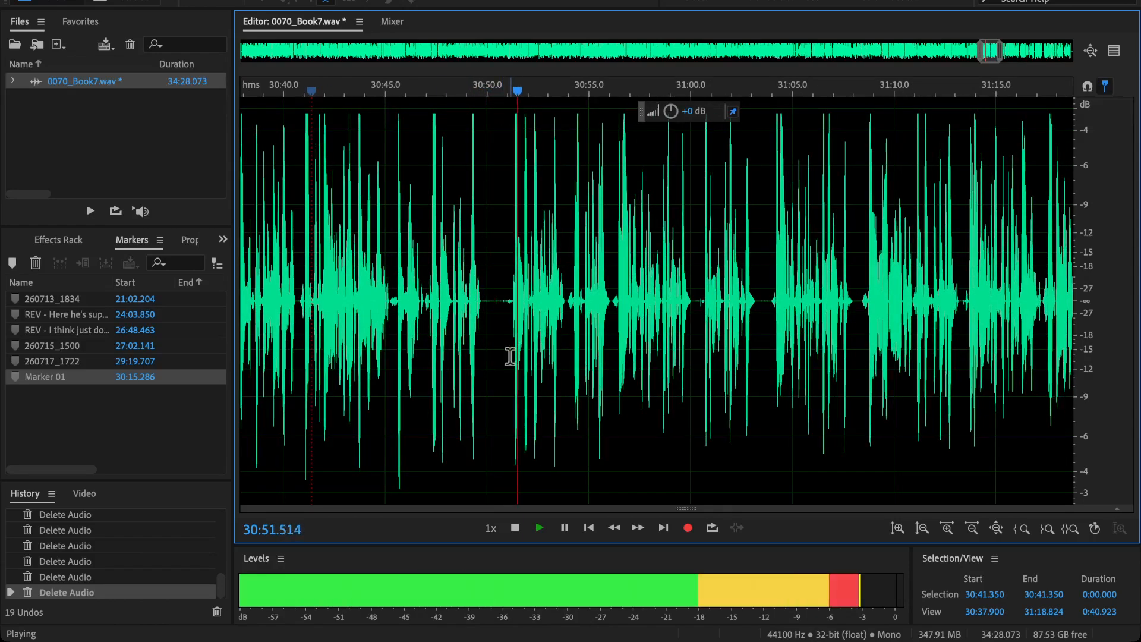
Step: Move Marker 01 forward to 30:57.172
scroll(547, 340, "down", 15)
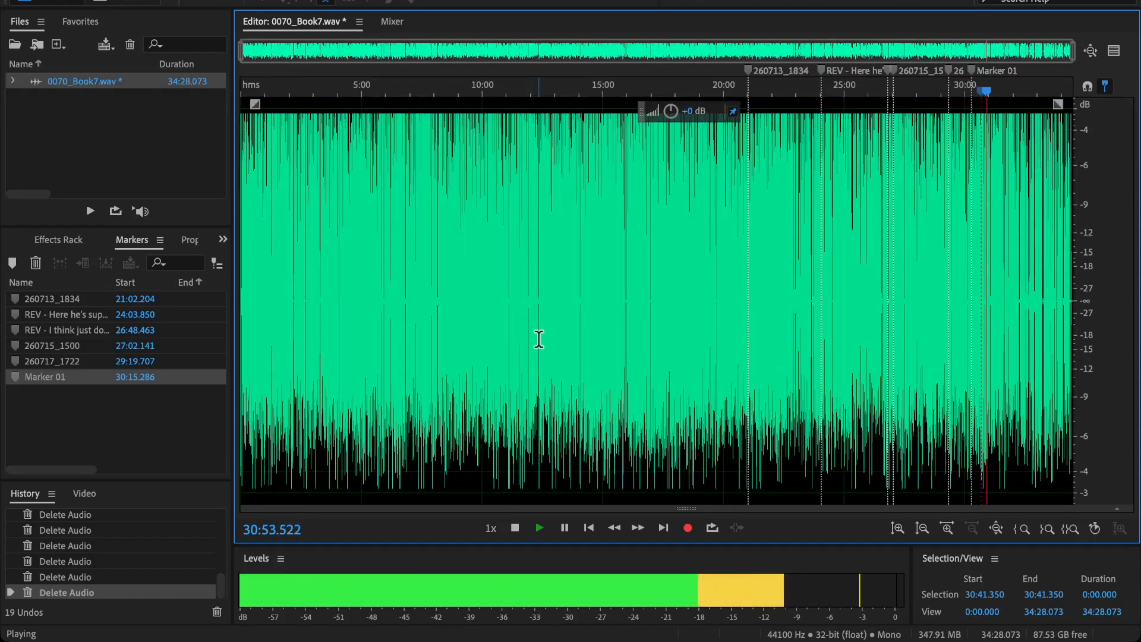
scroll(538, 339, "up", 10)
scroll(517, 143, "down", 6)
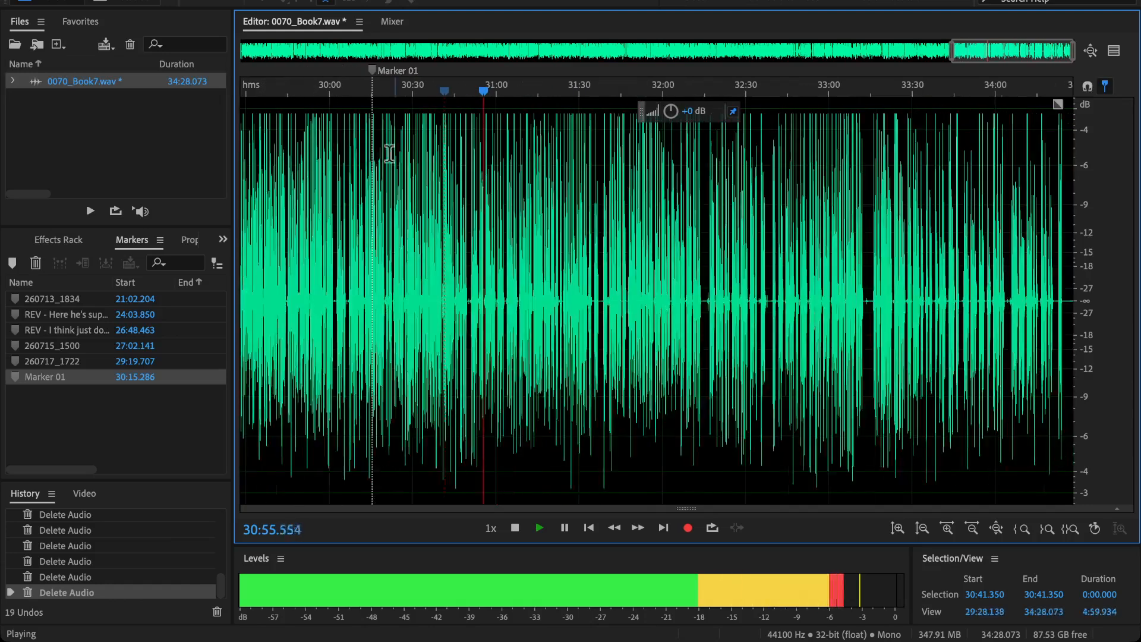
left_click(488, 187)
scroll(535, 280, "up", 5)
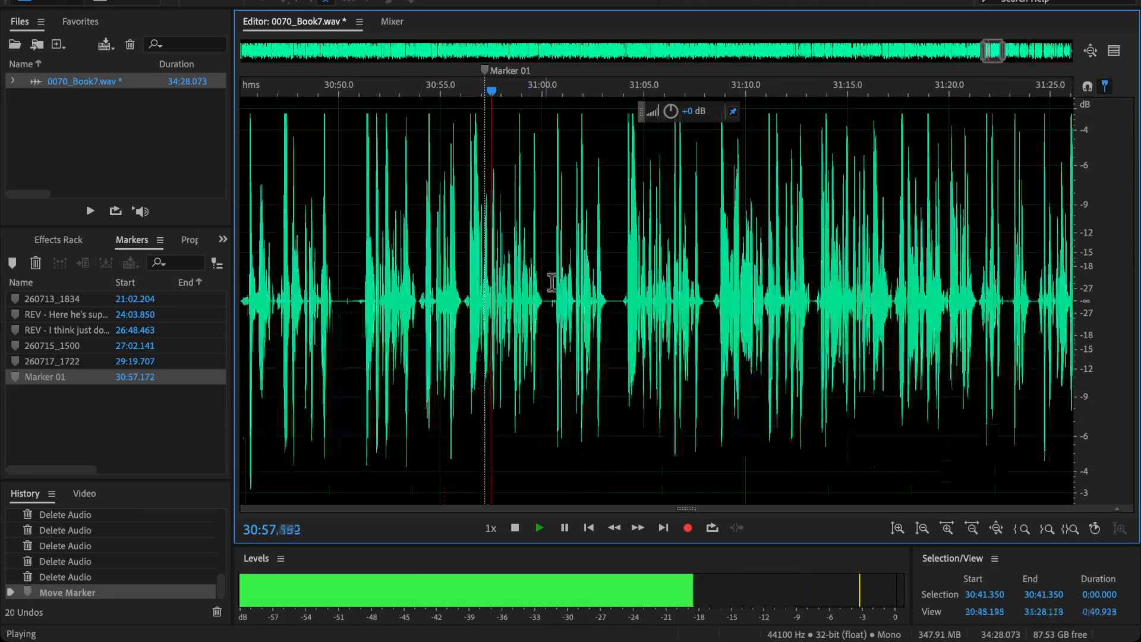
Step: Try deleting the passage from 31:00.063 to 31:03.237, play back across the join from 30:58.878, and undo the deletion
scroll(502, 315, "up", 2)
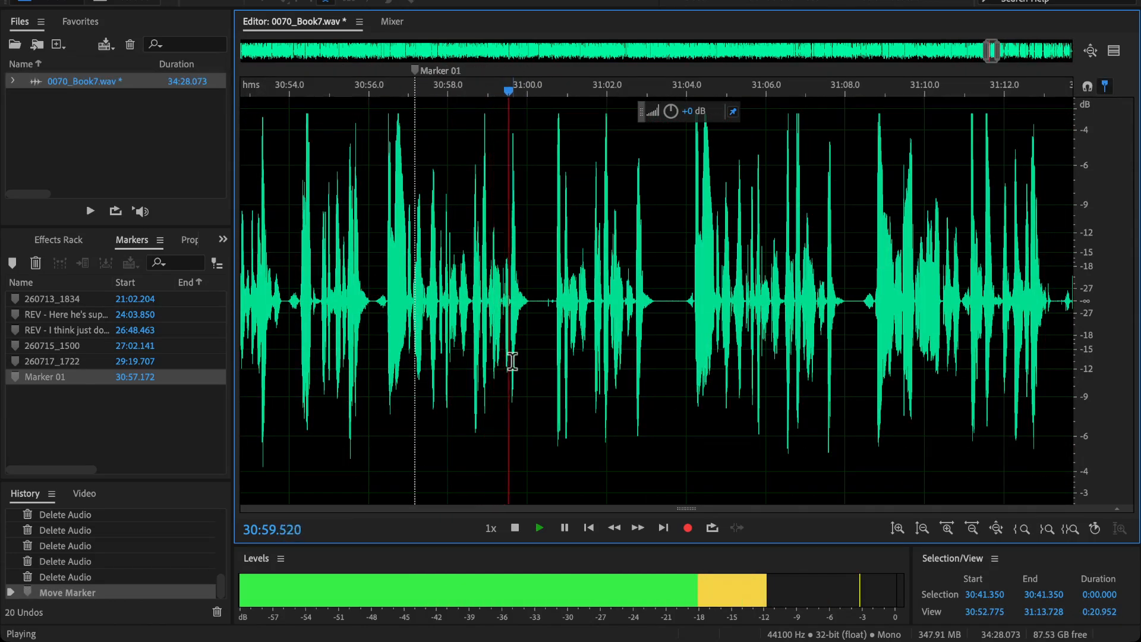
scroll(590, 366, "up", 2)
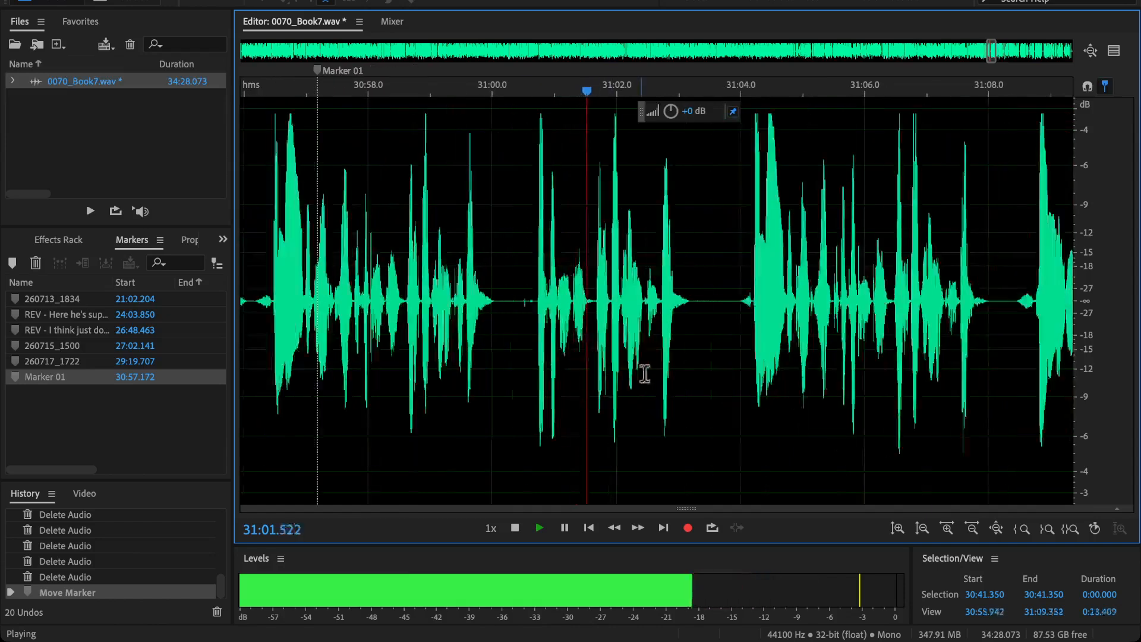
scroll(579, 365, "up", 1)
left_click(344, 307)
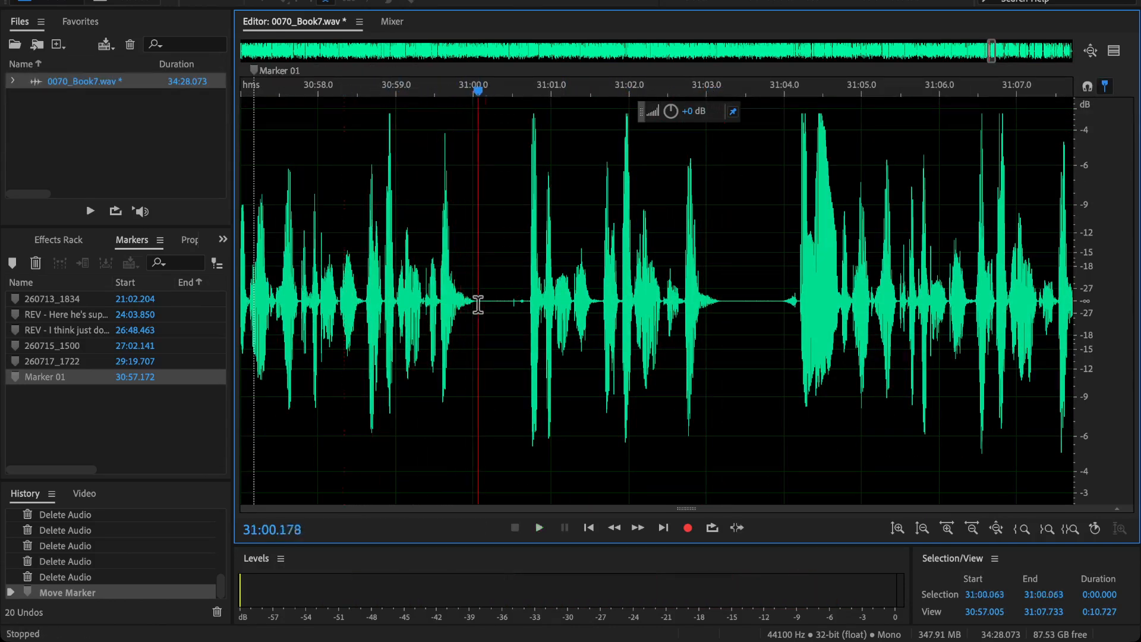
left_click_drag(472, 309, 722, 377)
key("Delete")
key("space")
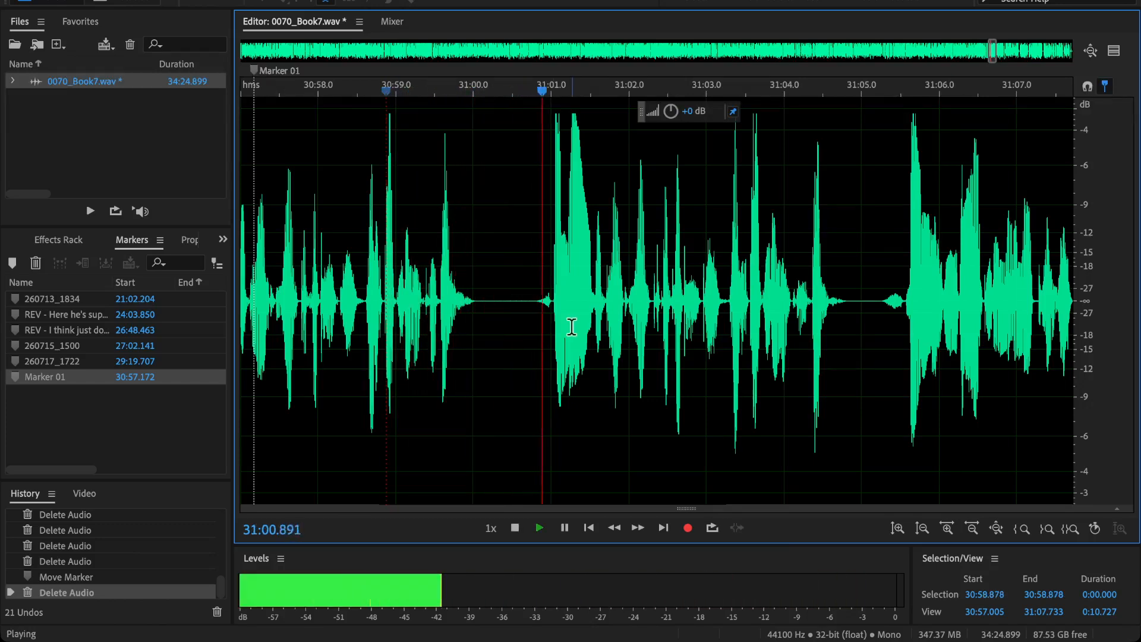
key("space")
key("space")
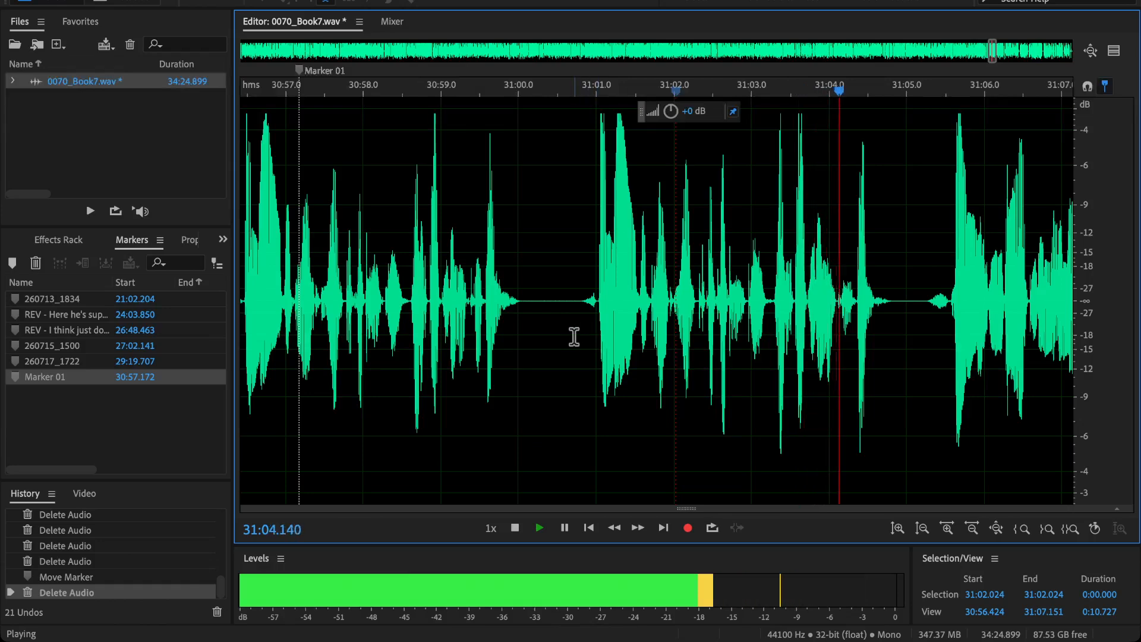
key("ctrl+z")
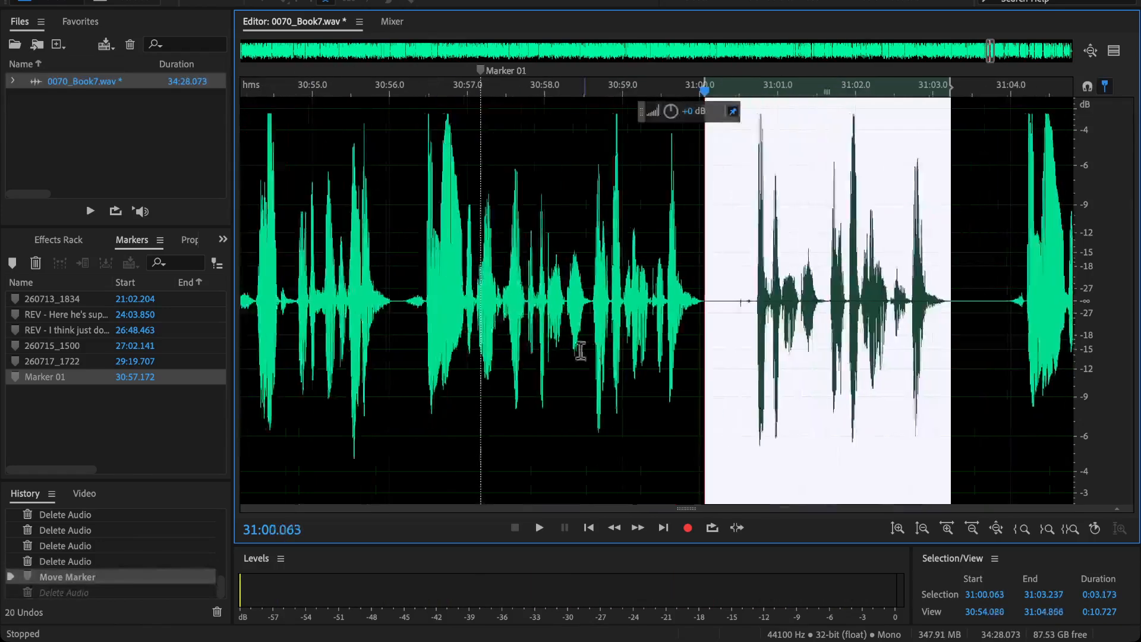
Step: Listen to the take from 30:56.408 to about 31:00.3 and move Marker 01 back to 30:55.080
left_click(419, 301)
key("space")
scroll(478, 76, "left", 1)
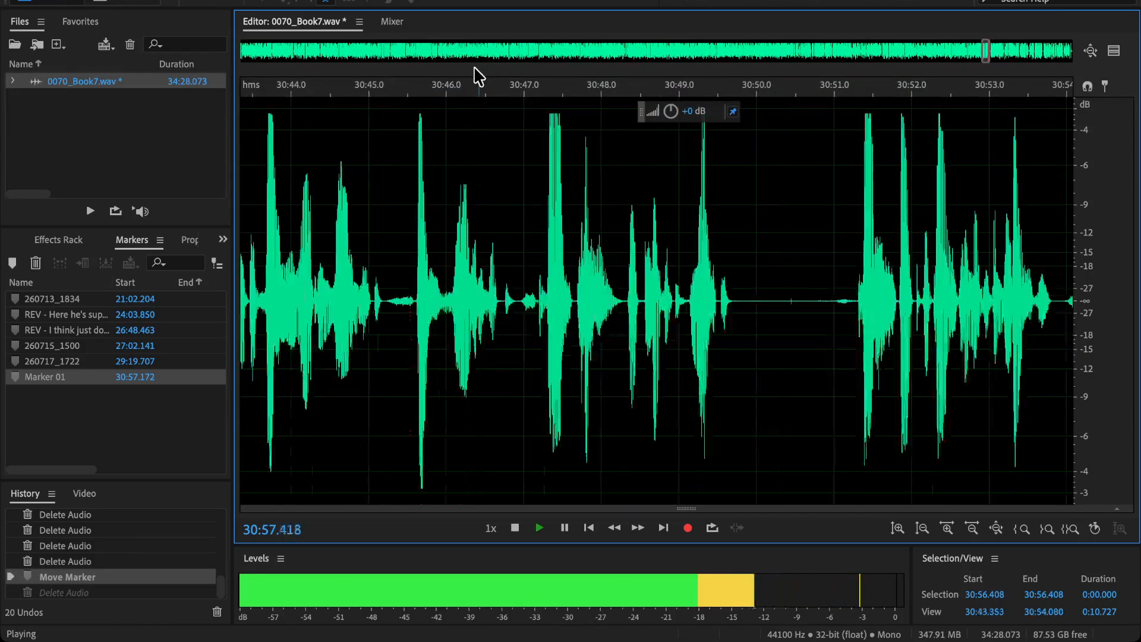
scroll(719, 222, "down", 5)
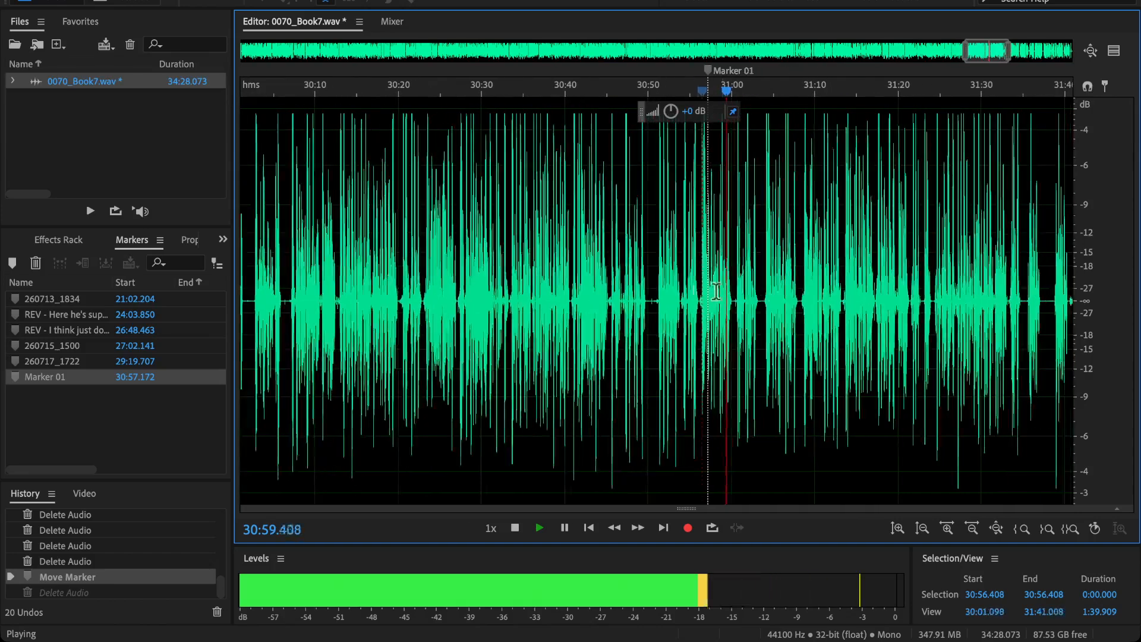
key("space")
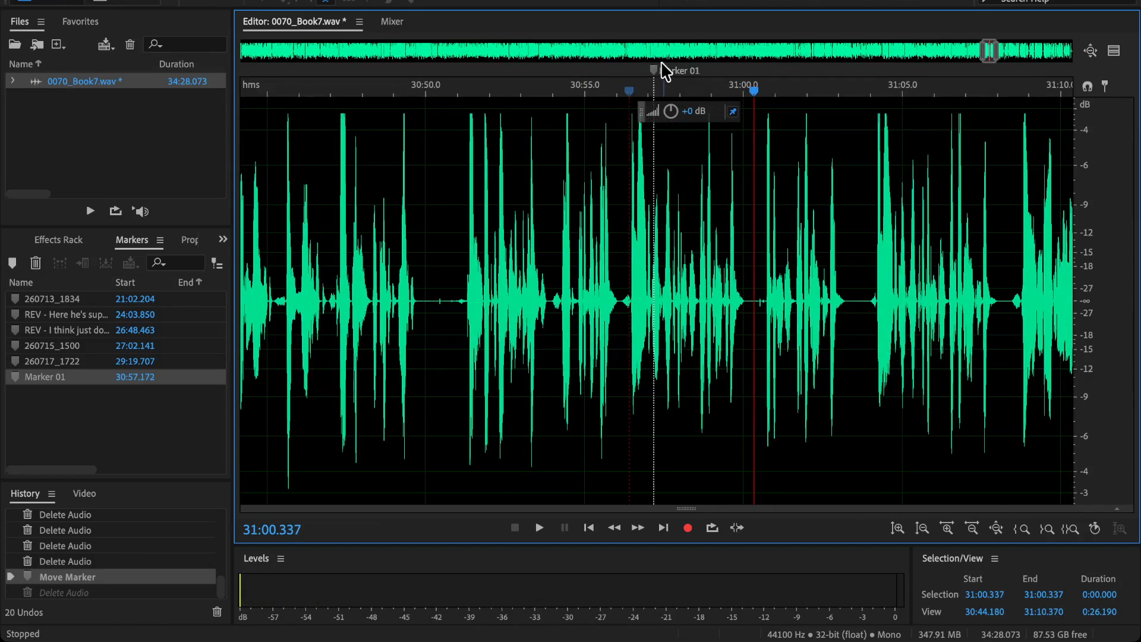
left_click_drag(658, 78, 591, 78)
scroll(612, 217, "up", 3)
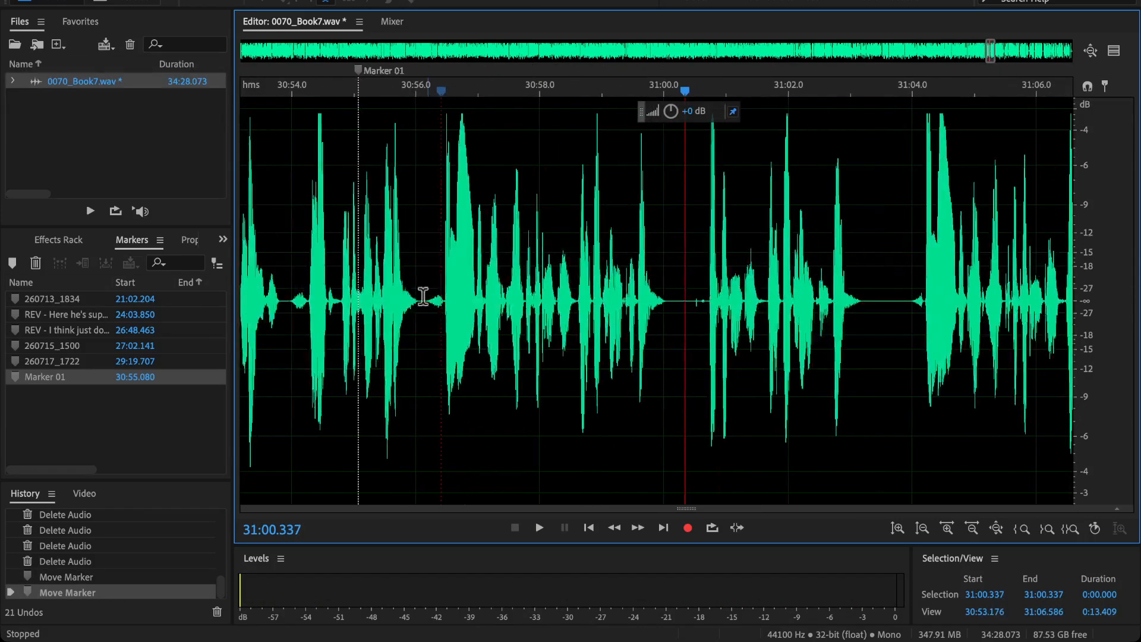
Step: Delete the repeated takes from 30:56.469 to 31:04.204 and play back across the join from 30:54.068
left_click_drag(445, 301, 590, 333)
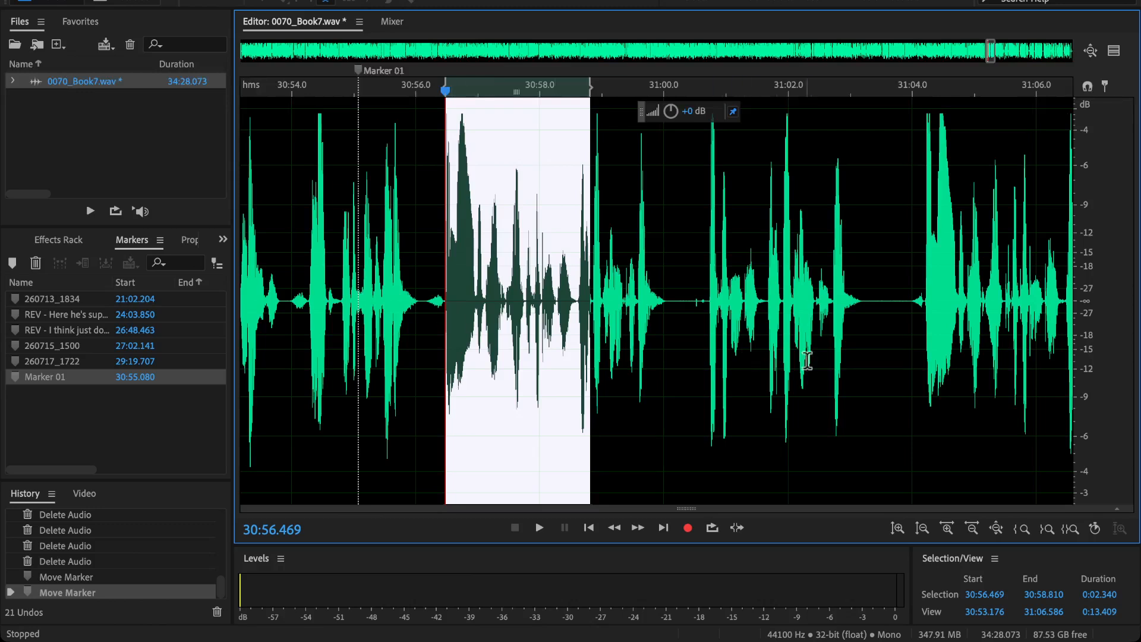
scroll(684, 359, "right", 3)
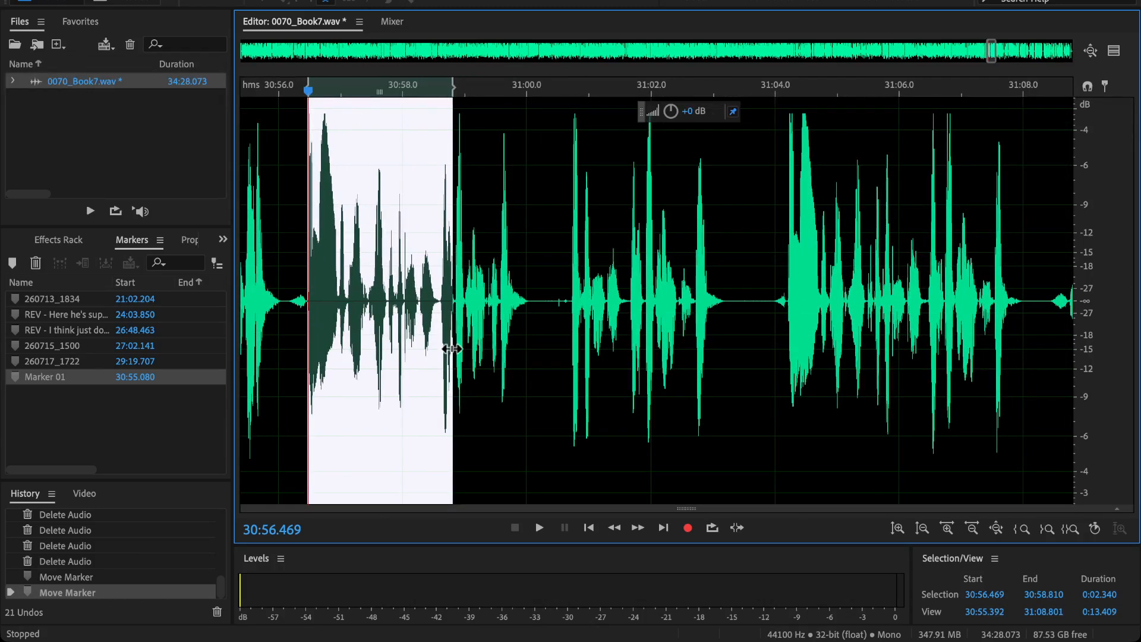
left_click_drag(452, 348, 784, 373)
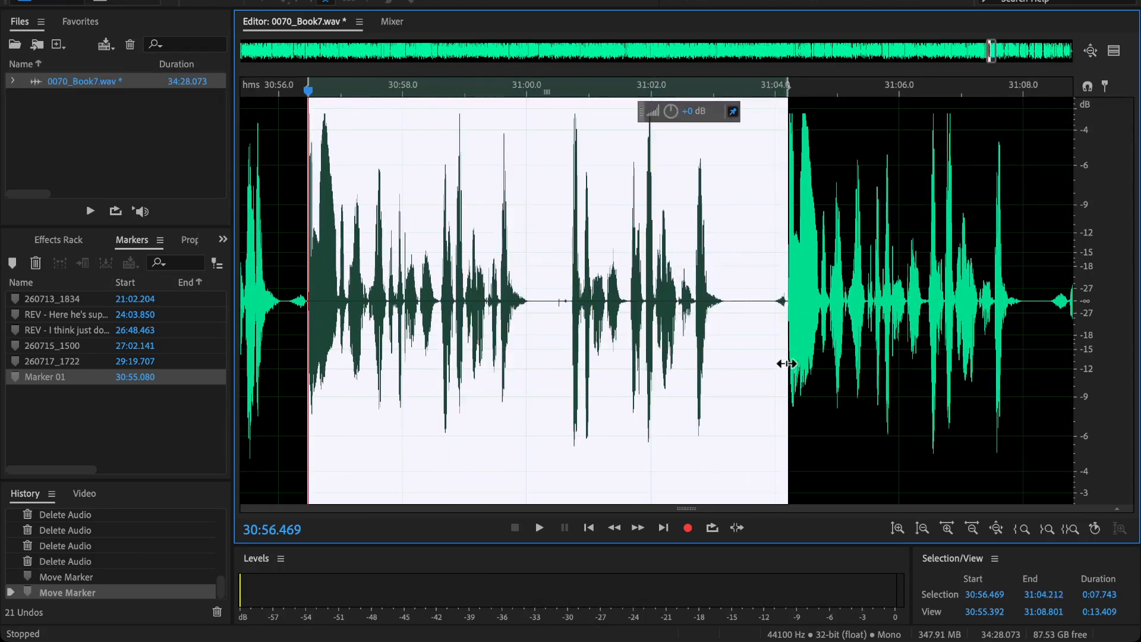
scroll(786, 363, "up", 5)
scroll(767, 336, "down", 4)
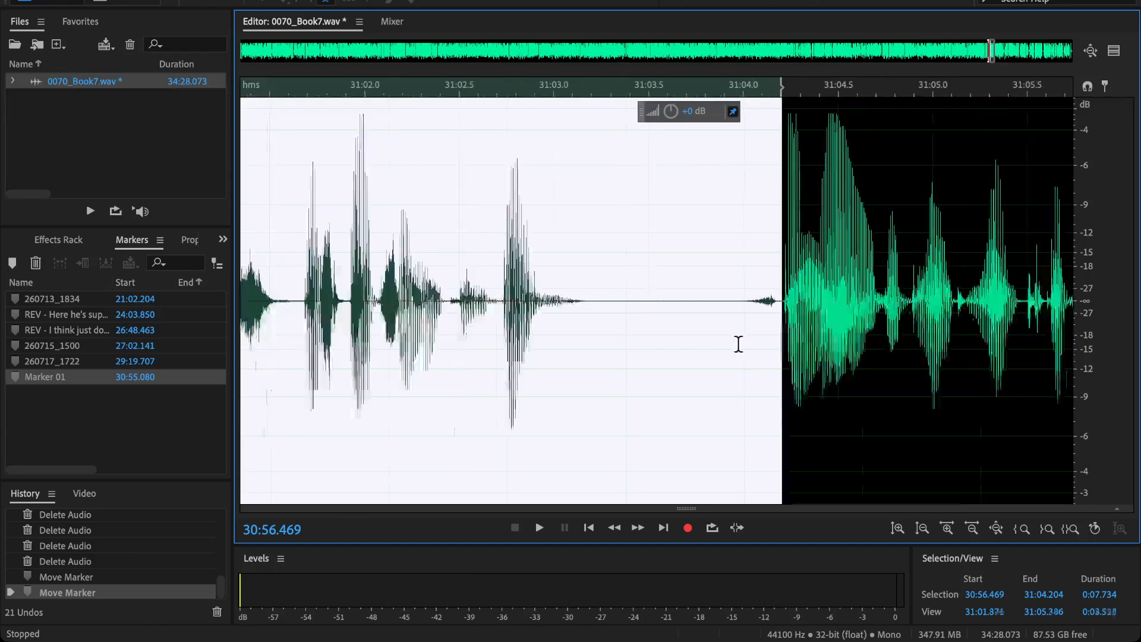
key("Delete")
key("space")
scroll(504, 296, "down", 3)
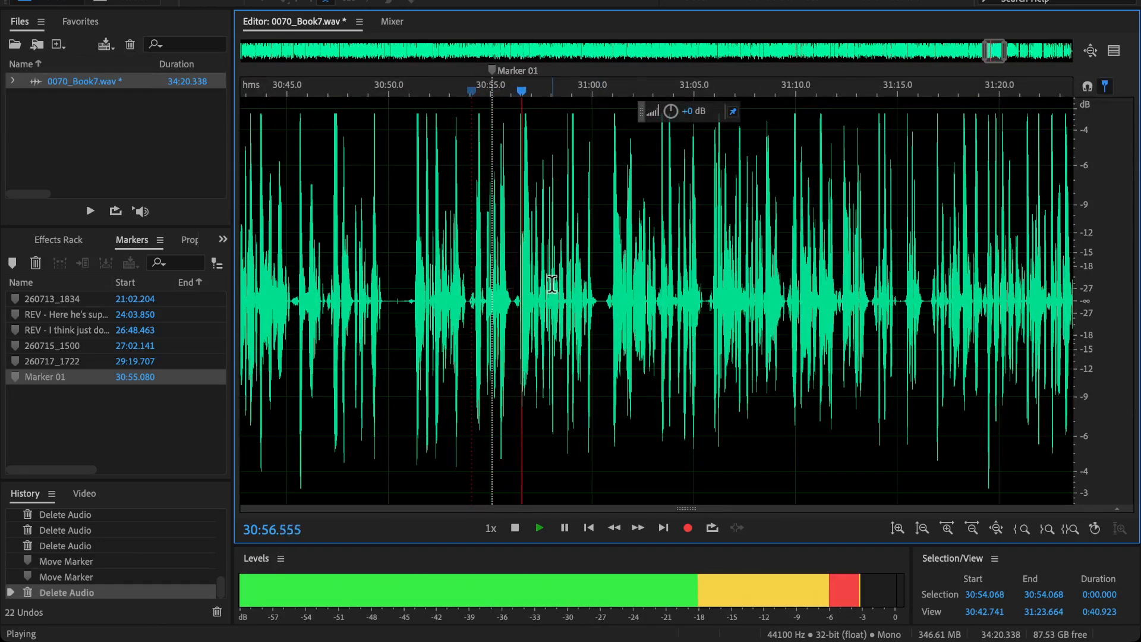
Step: Listen to the narration past the join, from about 30:56 to 31:10, for further repeated takes
scroll(603, 289, "right", 3)
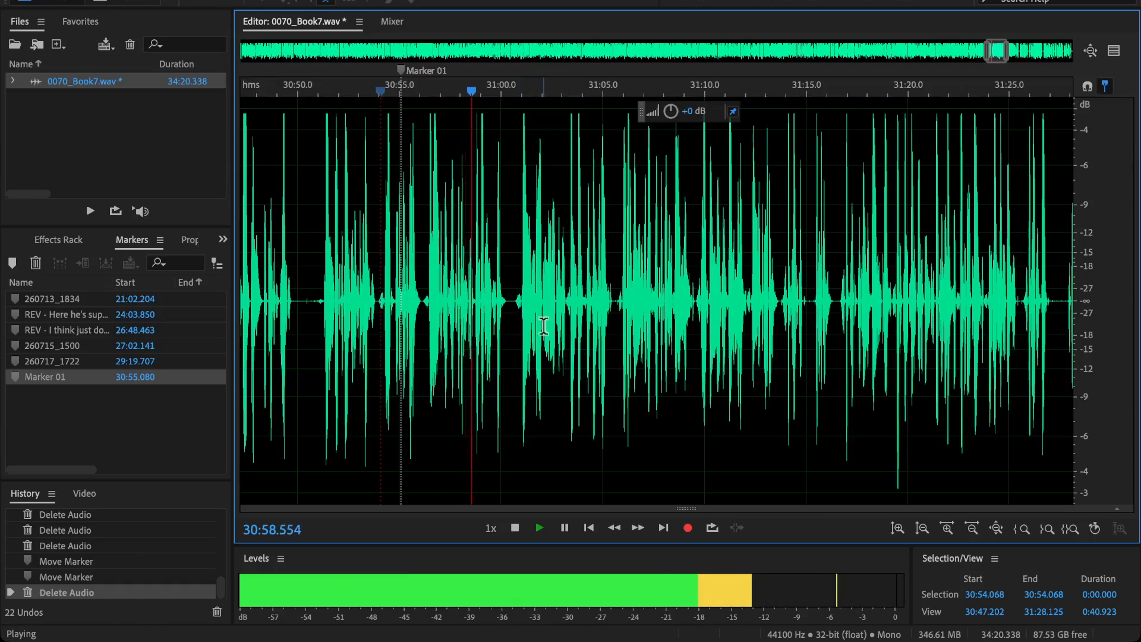
scroll(523, 333, "right", 6)
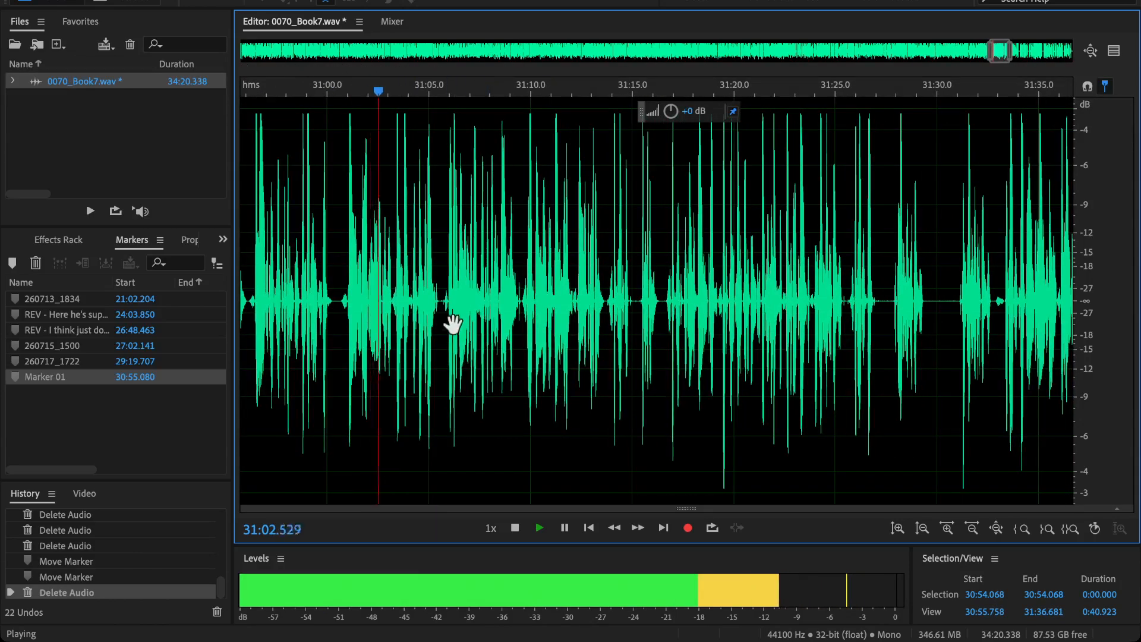
scroll(453, 324, "left", 5)
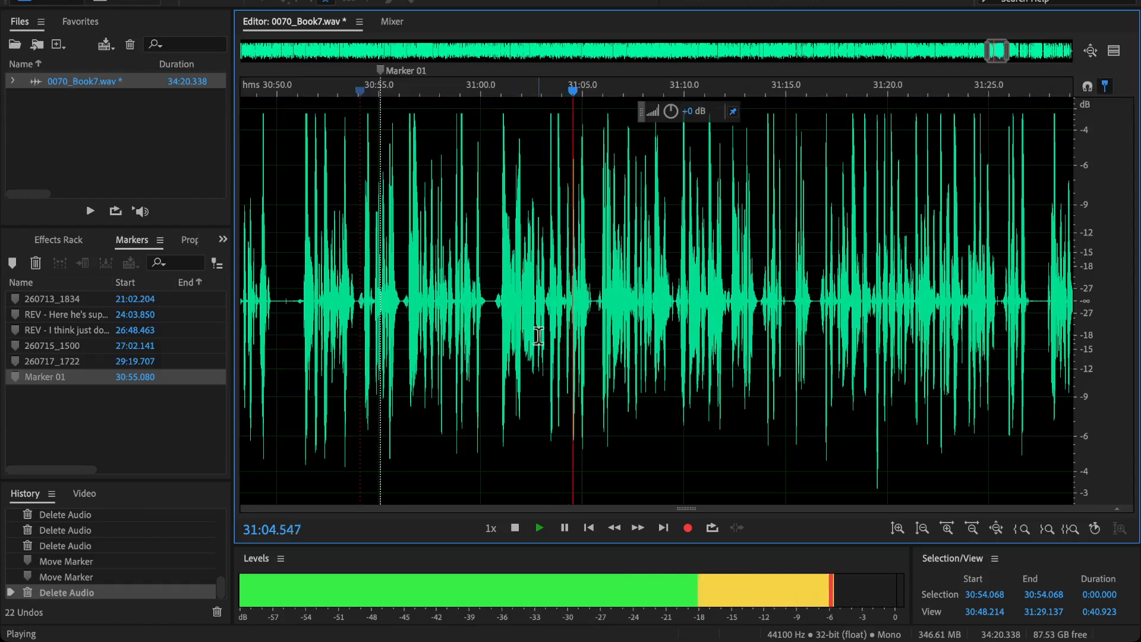
key("super+backslash")
key("=")
left_click_drag(899, 319, 500, 337)
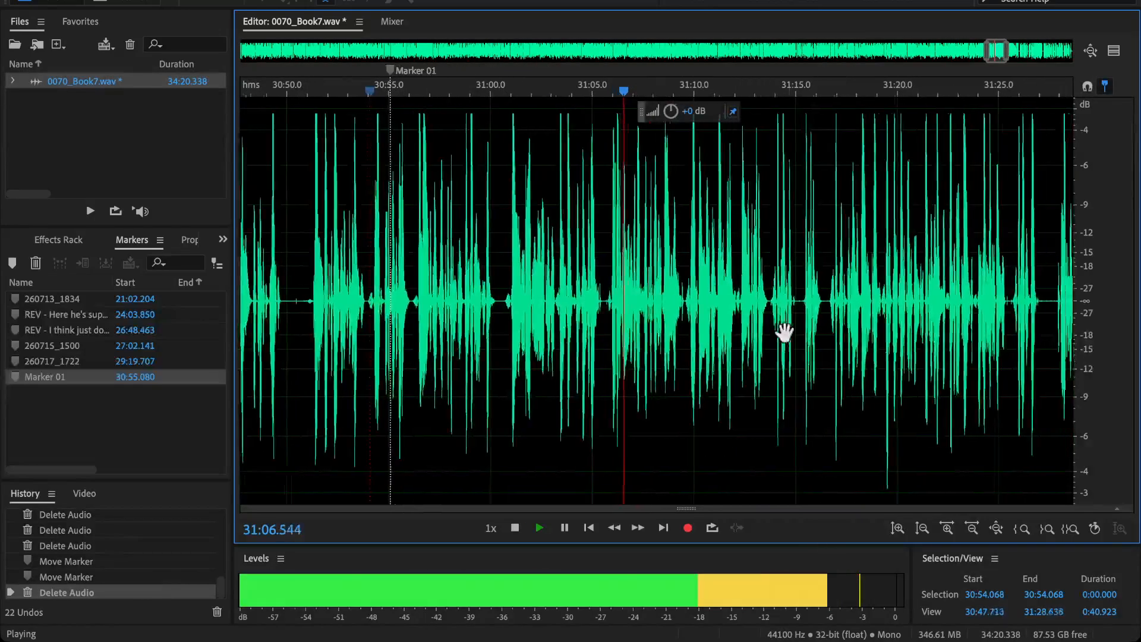
left_click_drag(784, 333, 618, 335)
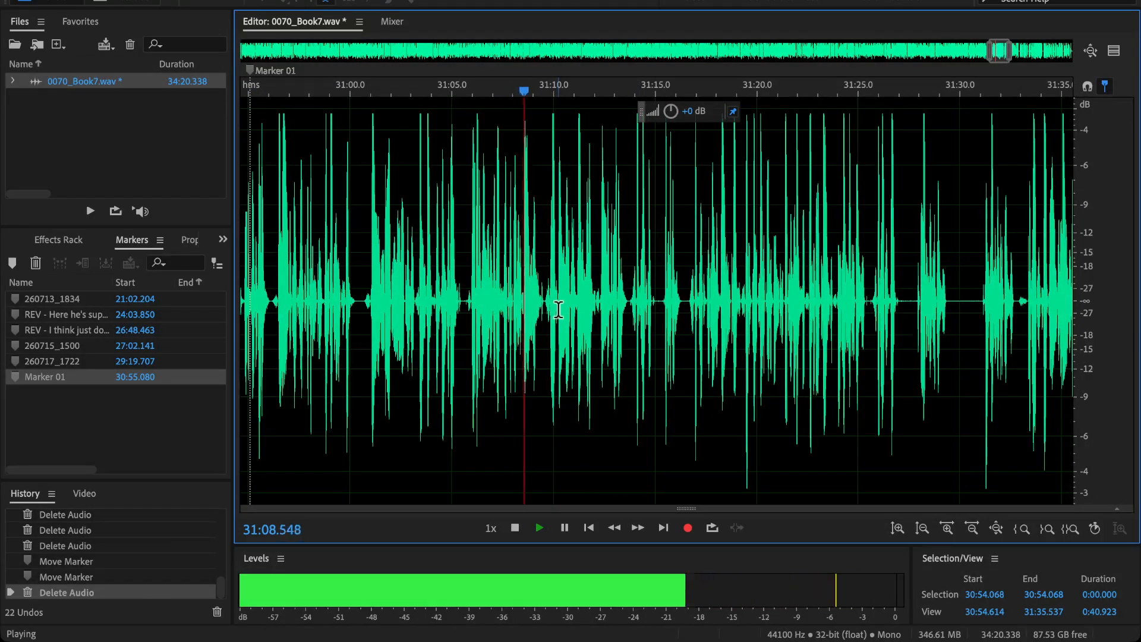
scroll(453, 300, "right", 5)
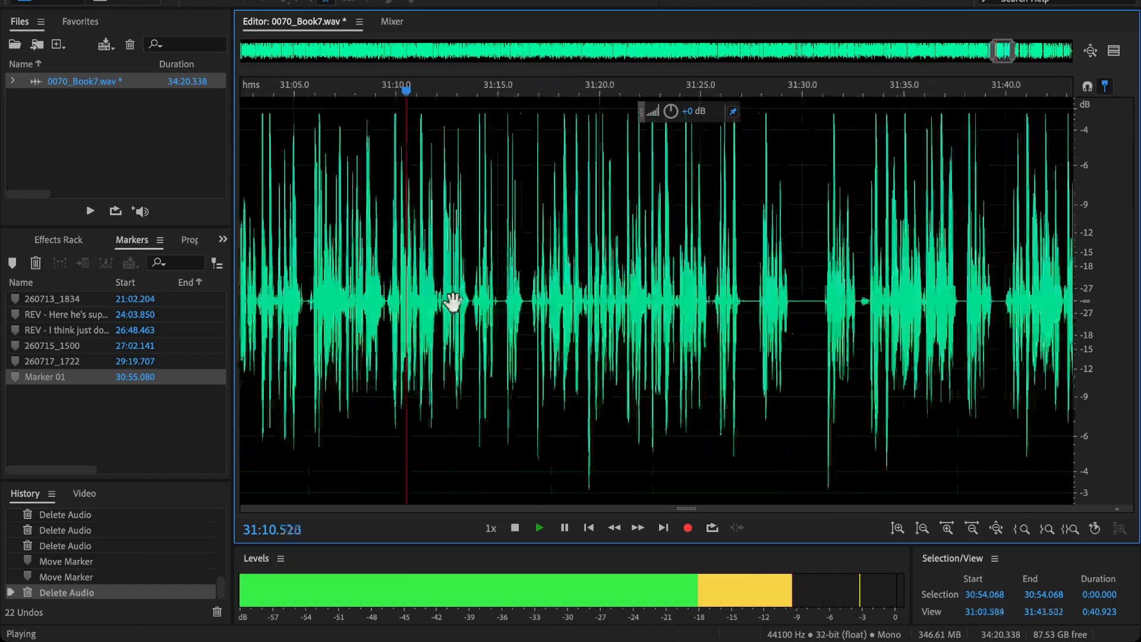
Step: Delete about 2.6 seconds of repeated speech near 31:14 and play back across the join from 31:12.554
scroll(429, 285, "up", 3)
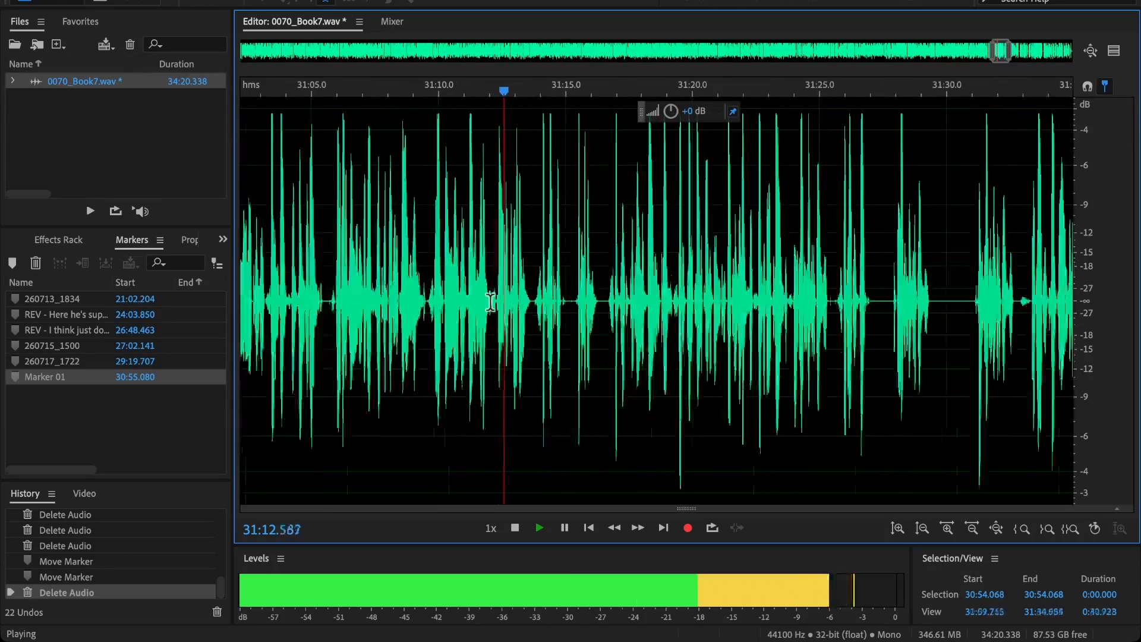
scroll(514, 306, "up", 4)
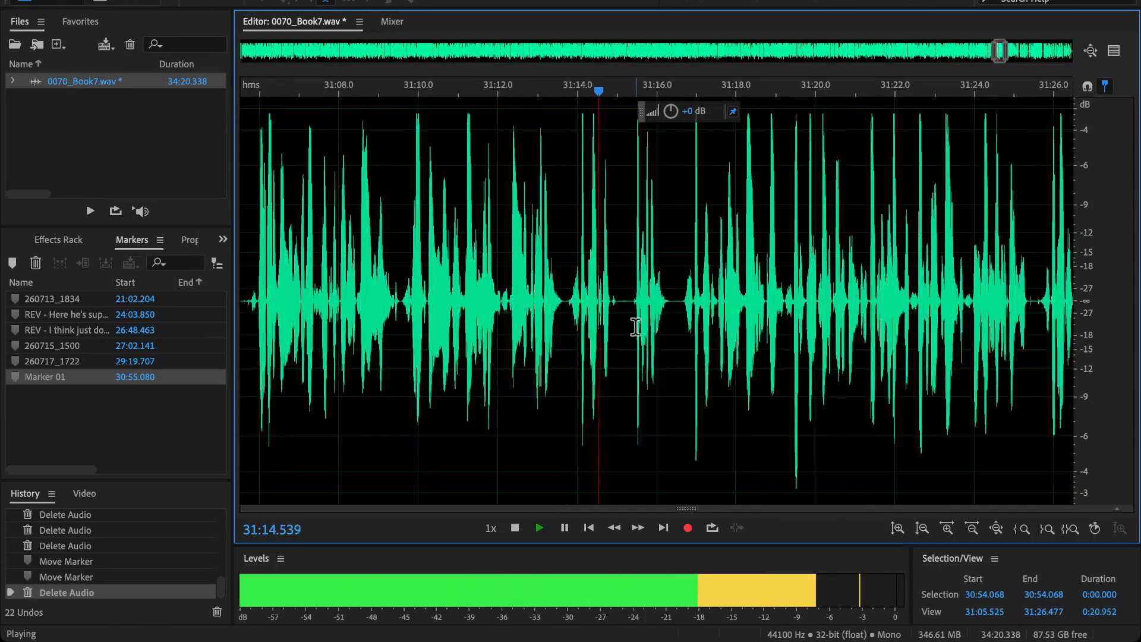
key("space")
left_click_drag(526, 314, 687, 361)
key("Delete")
key("space")
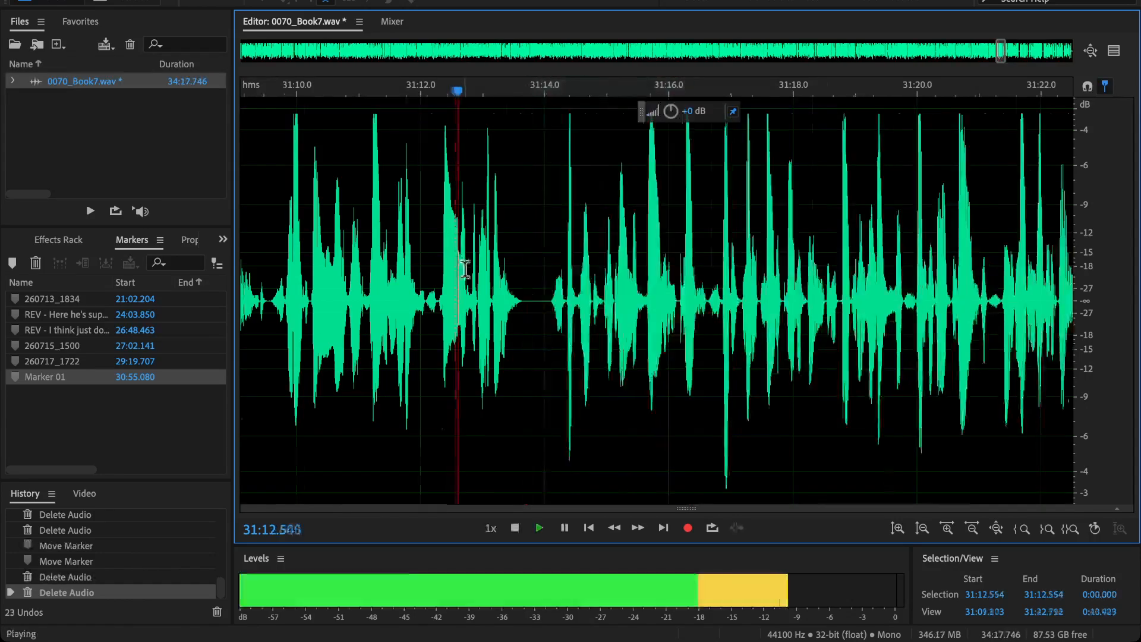
Step: Listen on past the join and move Marker 01 forward to 31:18.901
scroll(558, 321, "down", 7)
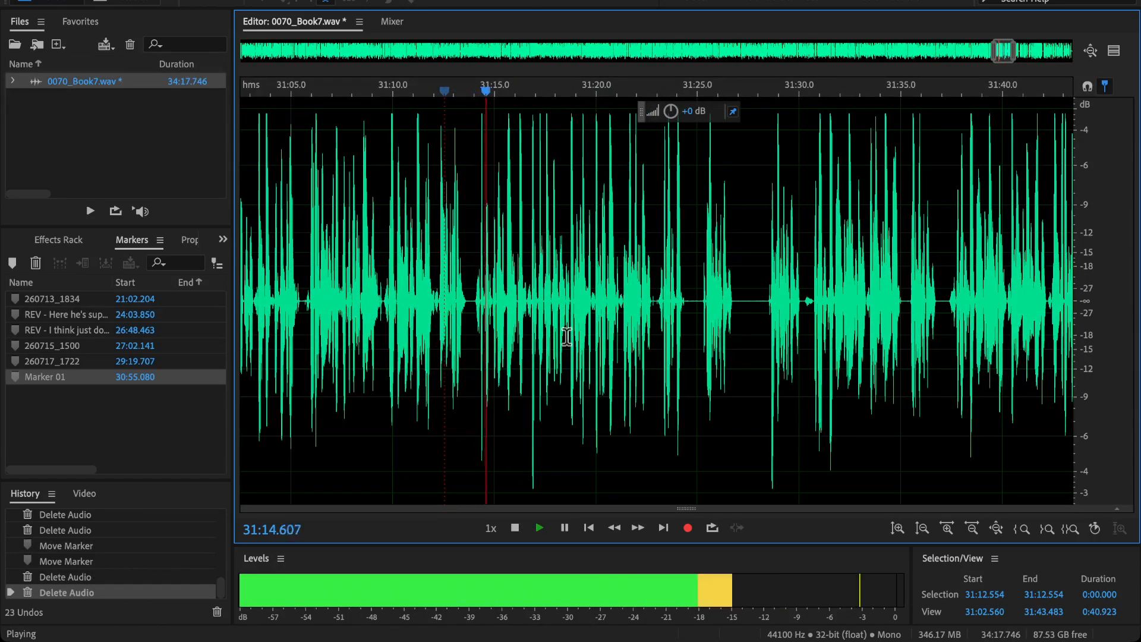
scroll(746, 326, "down", 5)
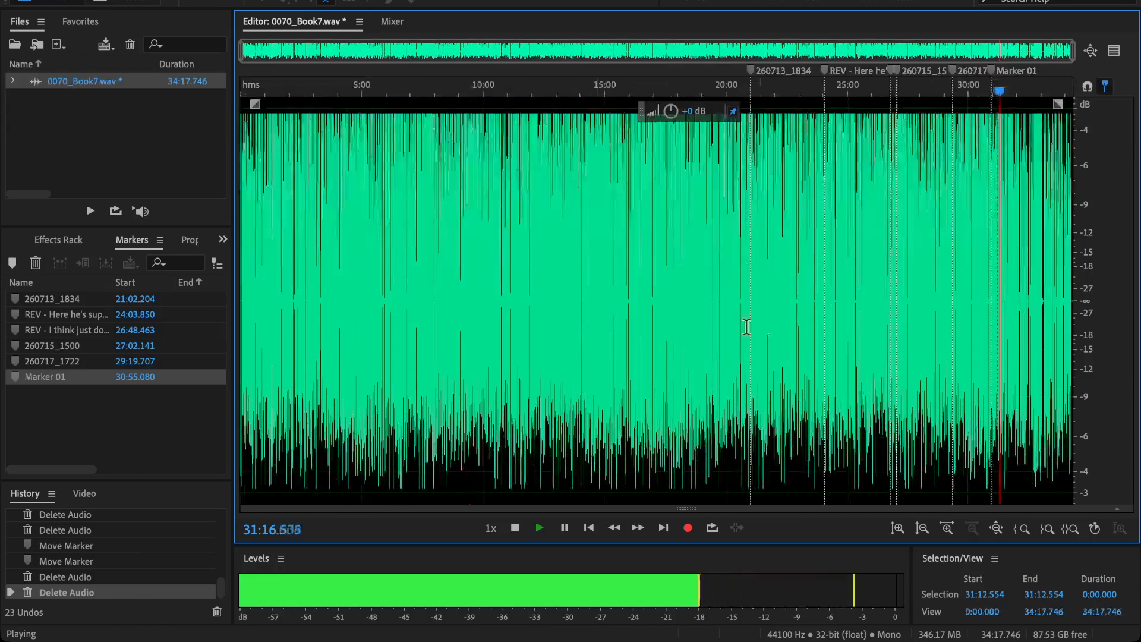
scroll(926, 277, "up", 5)
scroll(605, 104, "down", 3)
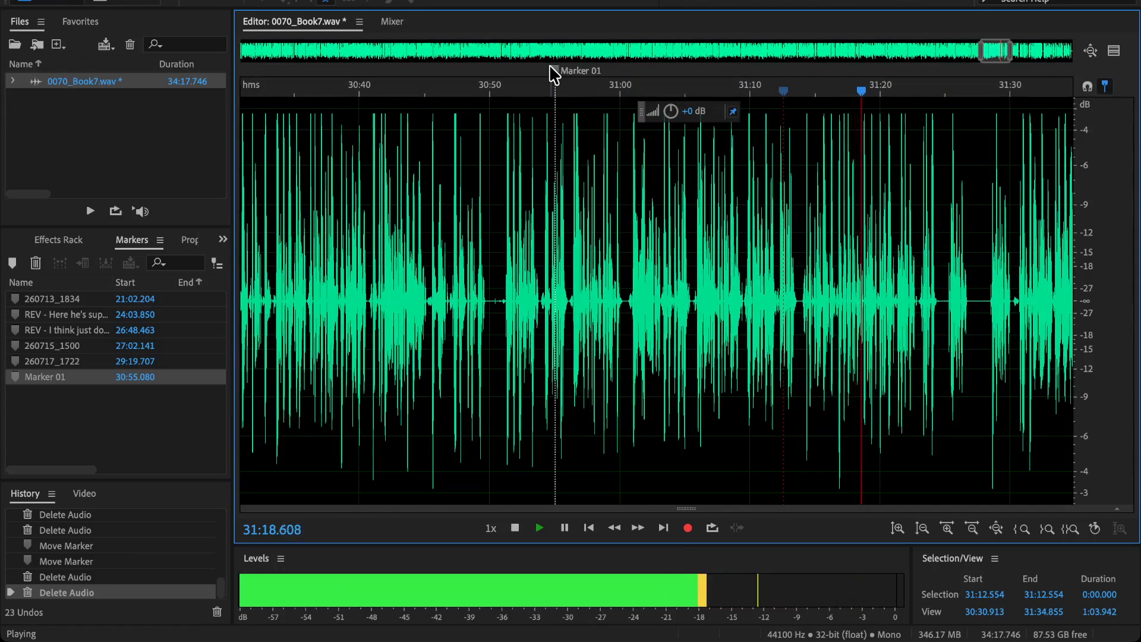
mouse_move(554, 73)
left_mouse_down()
mouse_move(804, 135)
mouse_move(881, 173)
mouse_move(866, 190)
left_mouse_up()
scroll(924, 257, "up", 10)
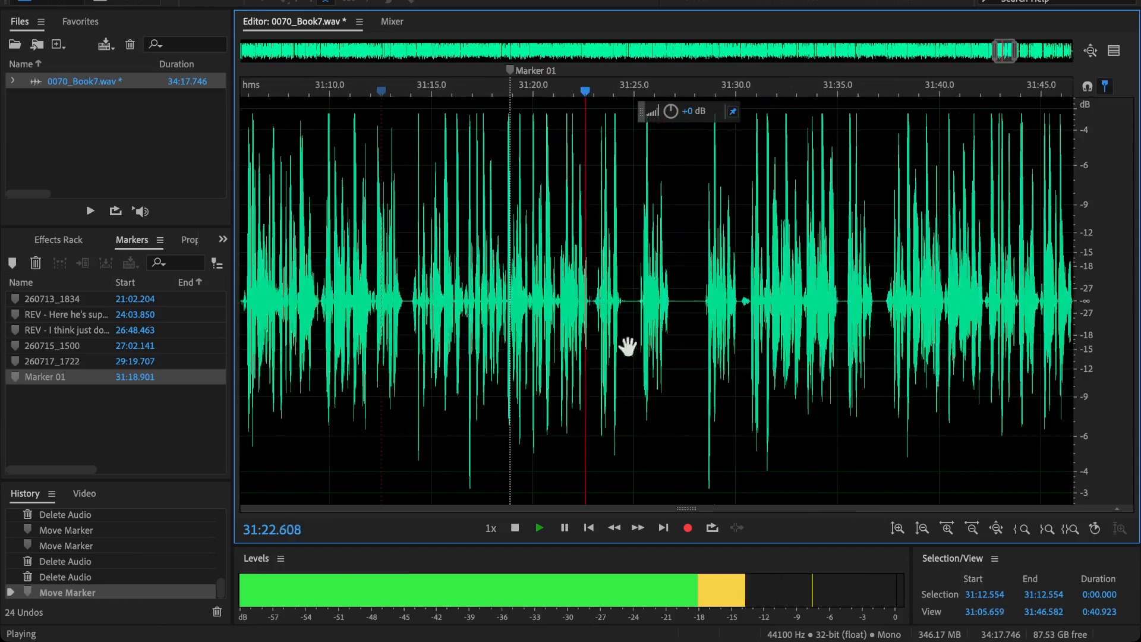
Step: Try deleting the takes from 31:22.766 to 31:30.079 and play back across the join from 31:21.576
left_click(730, 327)
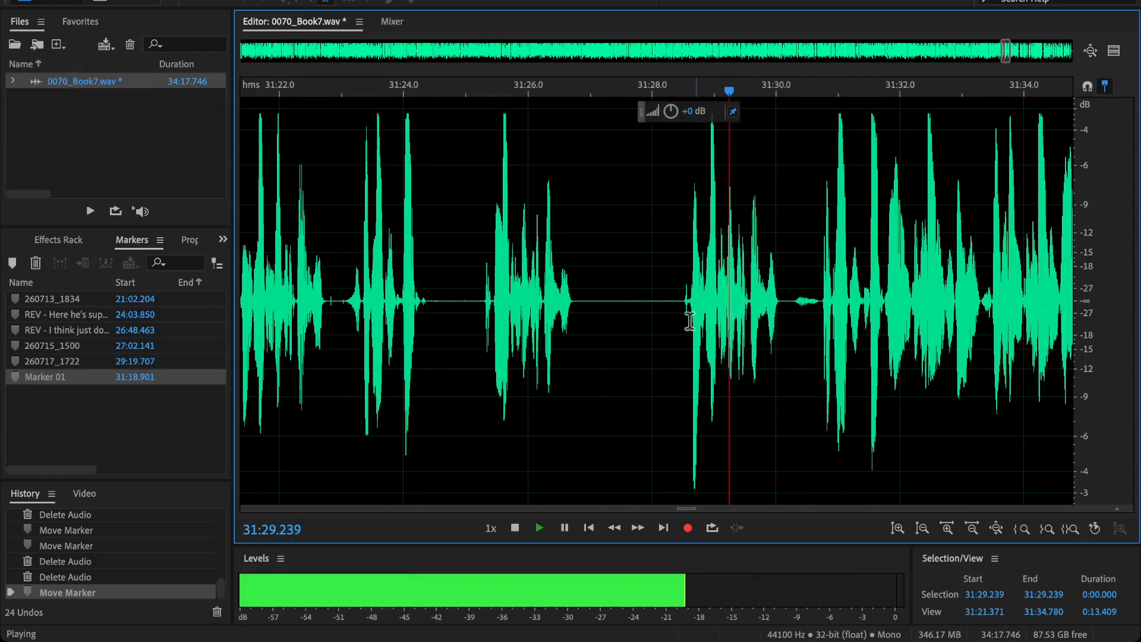
scroll(713, 339, "left", 3)
key("space")
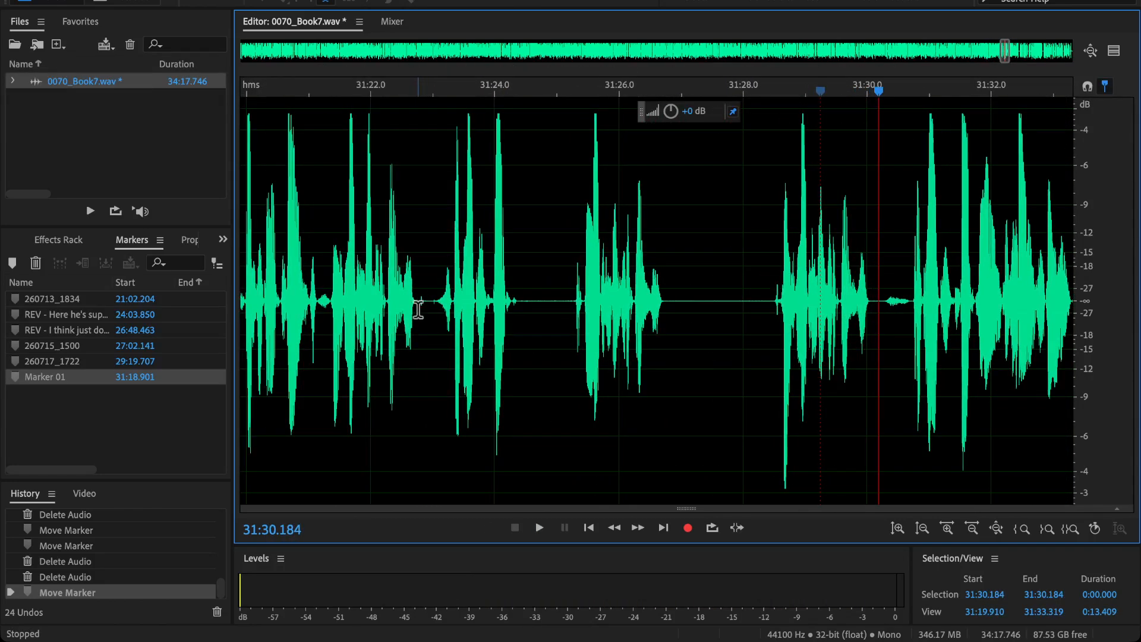
left_click_drag(419, 309, 870, 464)
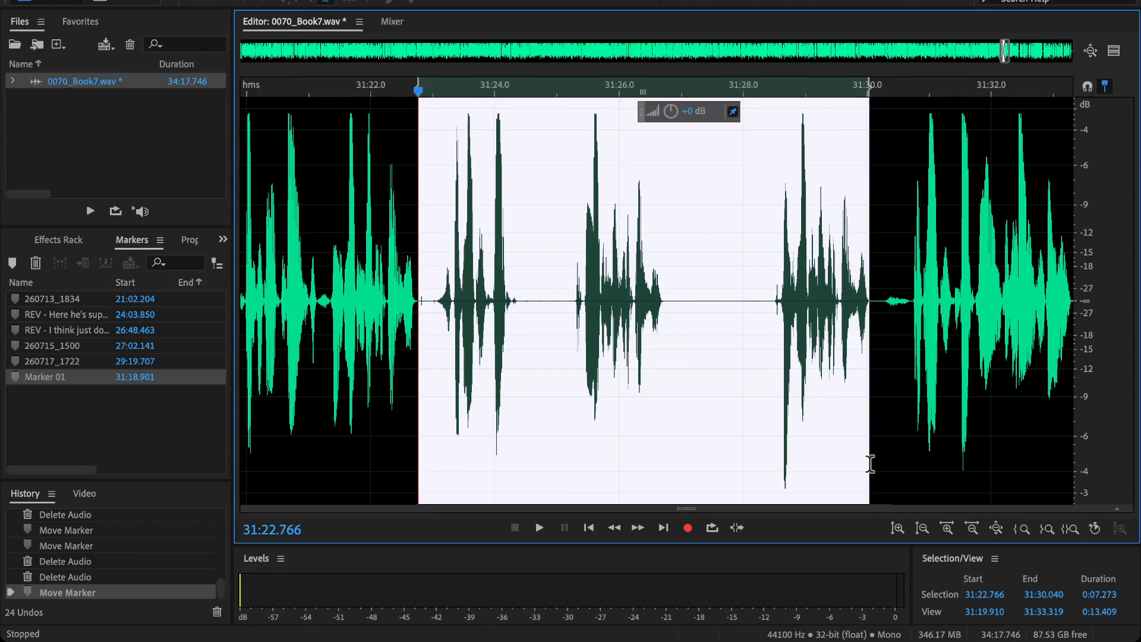
key("Delete")
key("space")
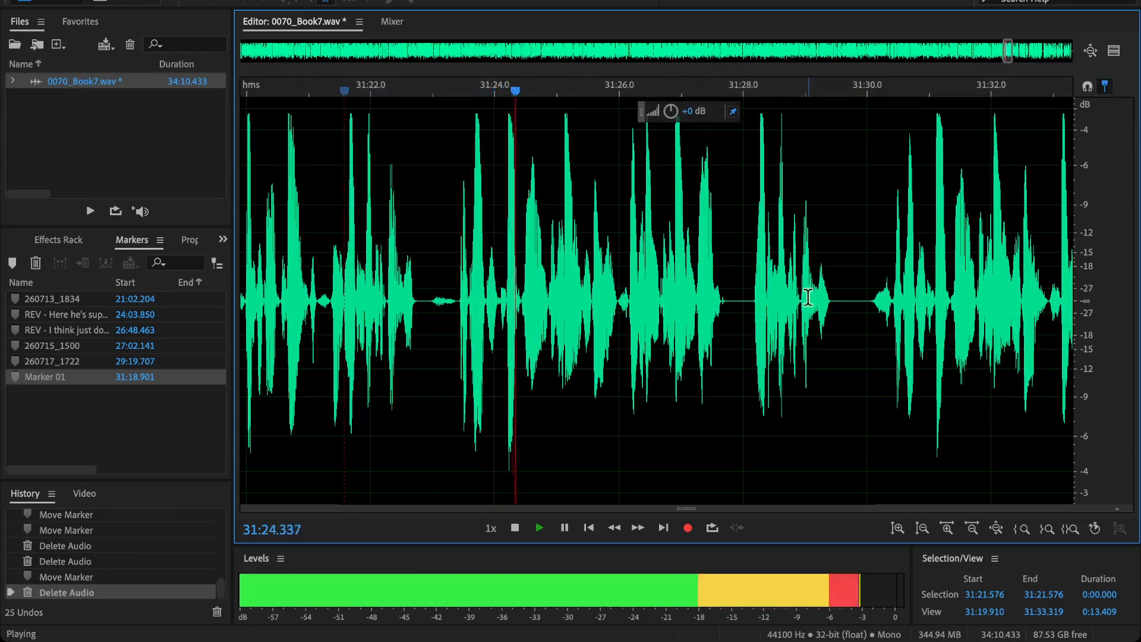
Step: Listen to the following takes from 31:25.163 and 31:28.717, and undo the last deletion
key("space")
key("space")
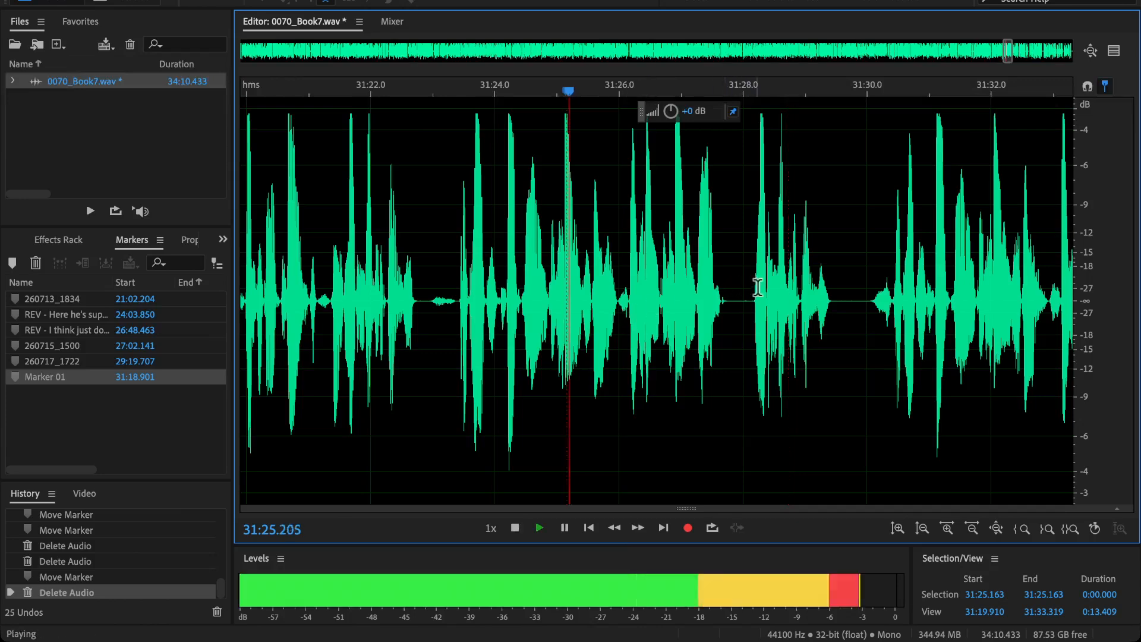
key("ctrl+Right")
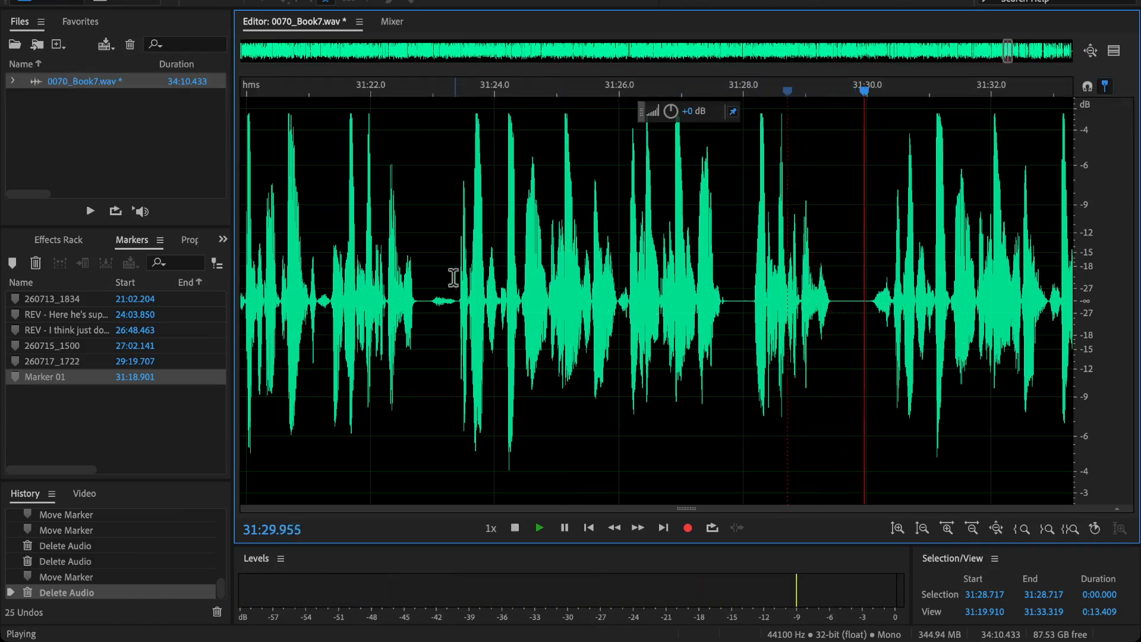
key("ctrl+z")
Step: Delete the longer passage from 31:22.766 to 31:36.758 and play back across the join from 31:21.497
scroll(558, 340, "right", 3)
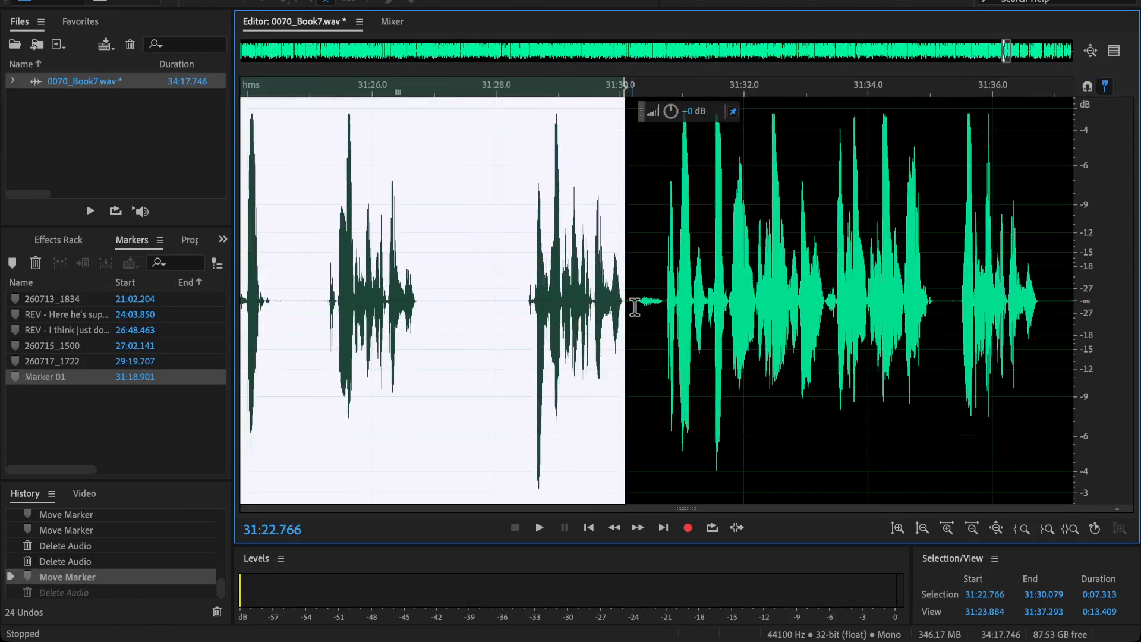
left_click_drag(539, 355, 949, 392)
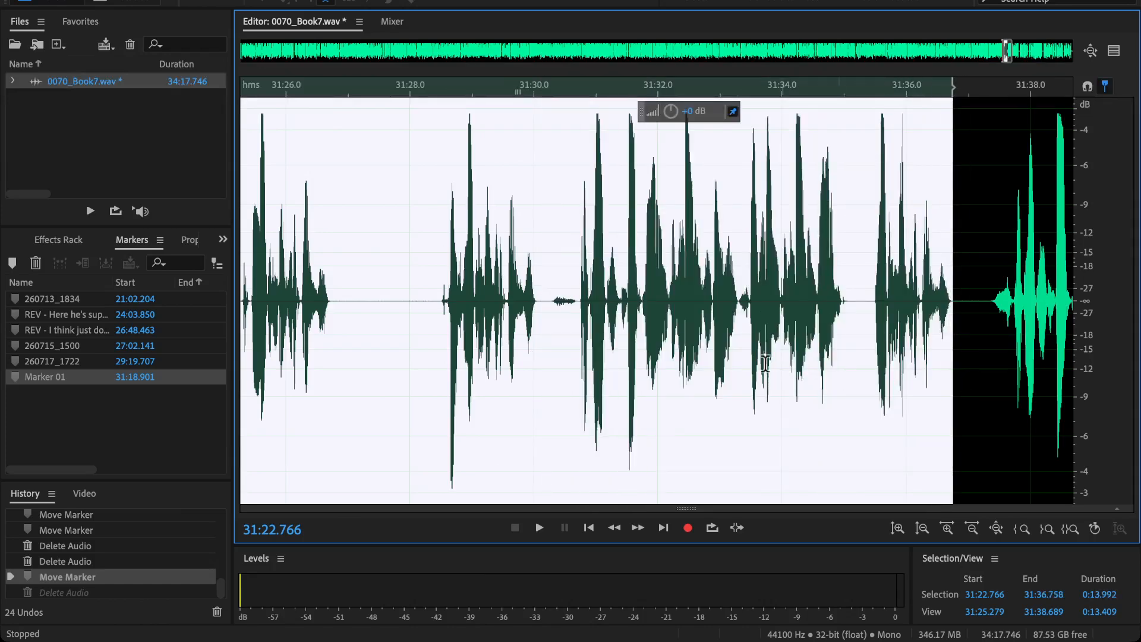
key("Delete")
key("space")
Step: Delete the repeated phrase from 31:36.286 to 31:39.725 and play back across the join from 31:35.598
scroll(570, 380, "down", 5)
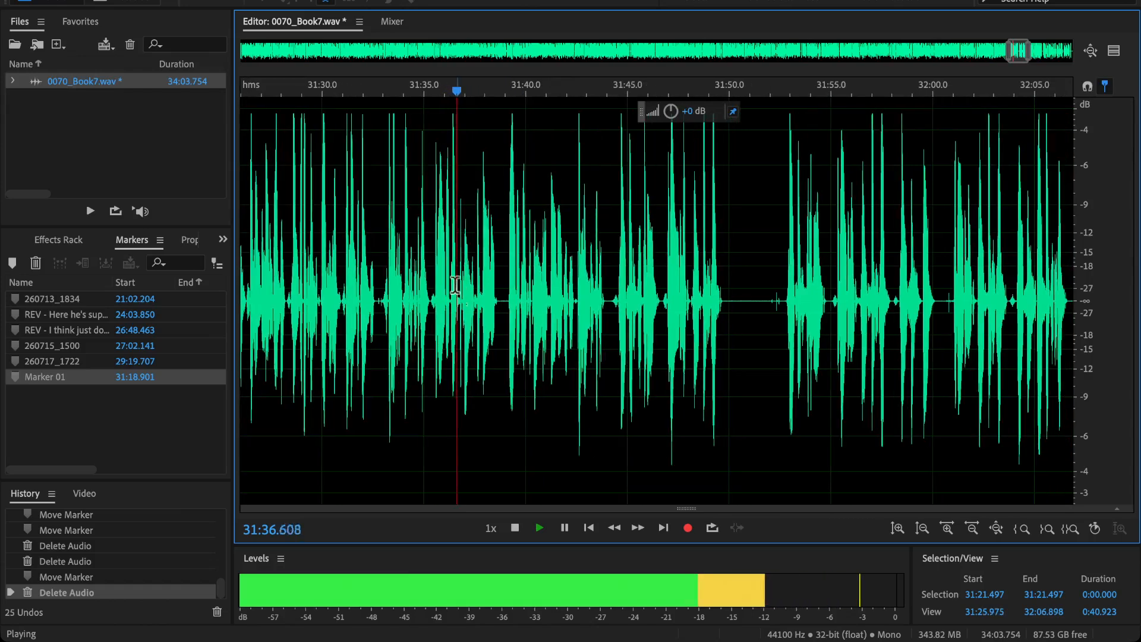
scroll(504, 269, "up", 4)
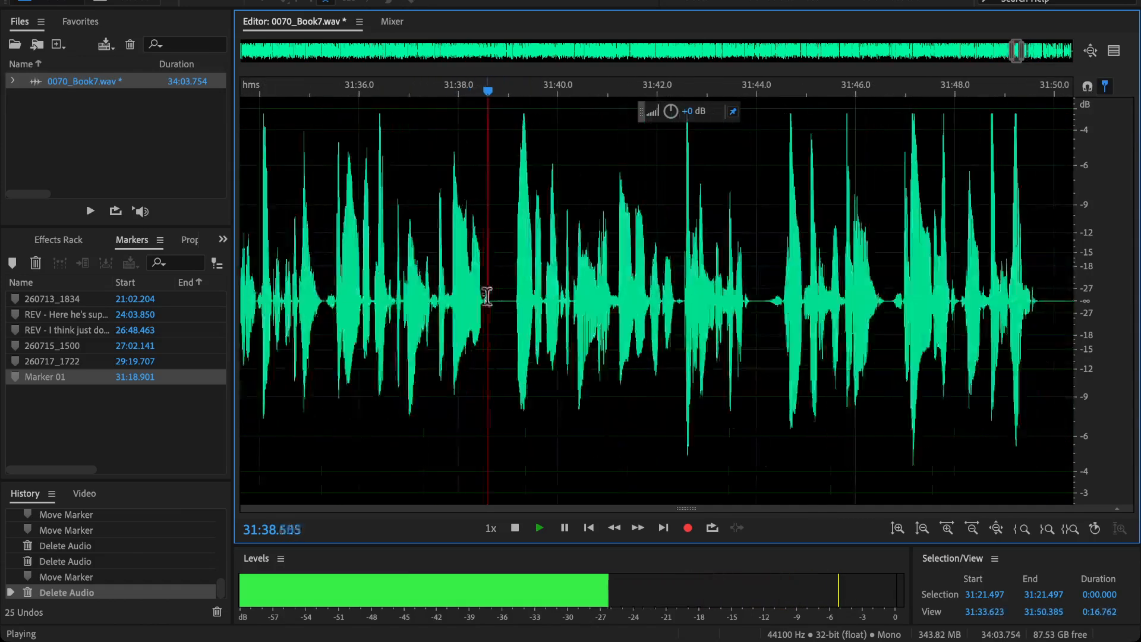
key("space")
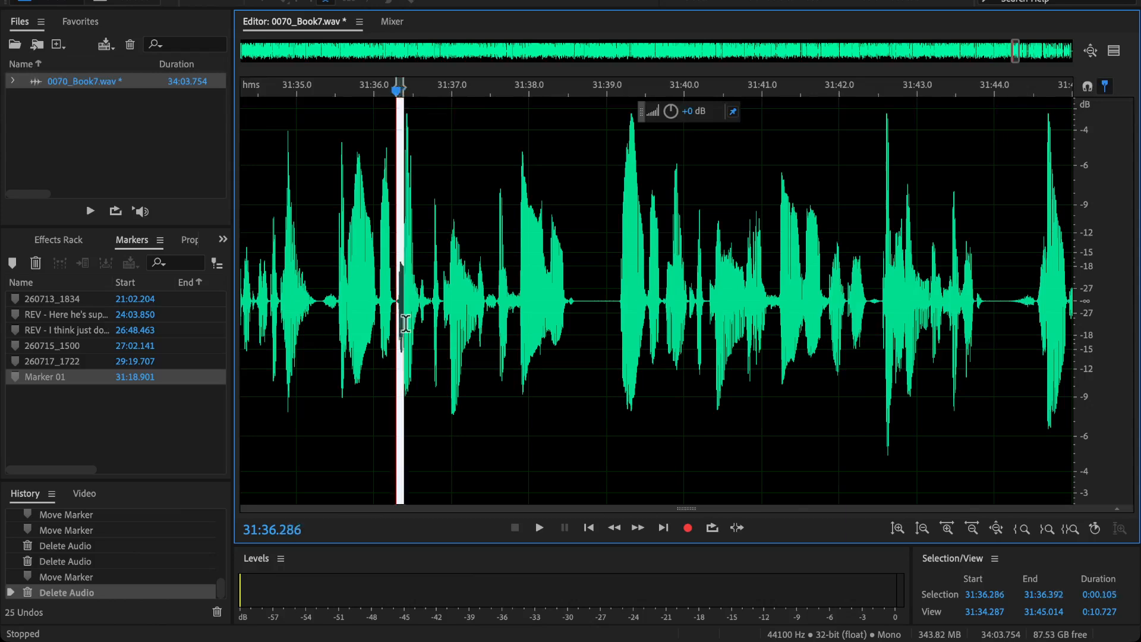
left_click_drag(406, 323, 662, 386)
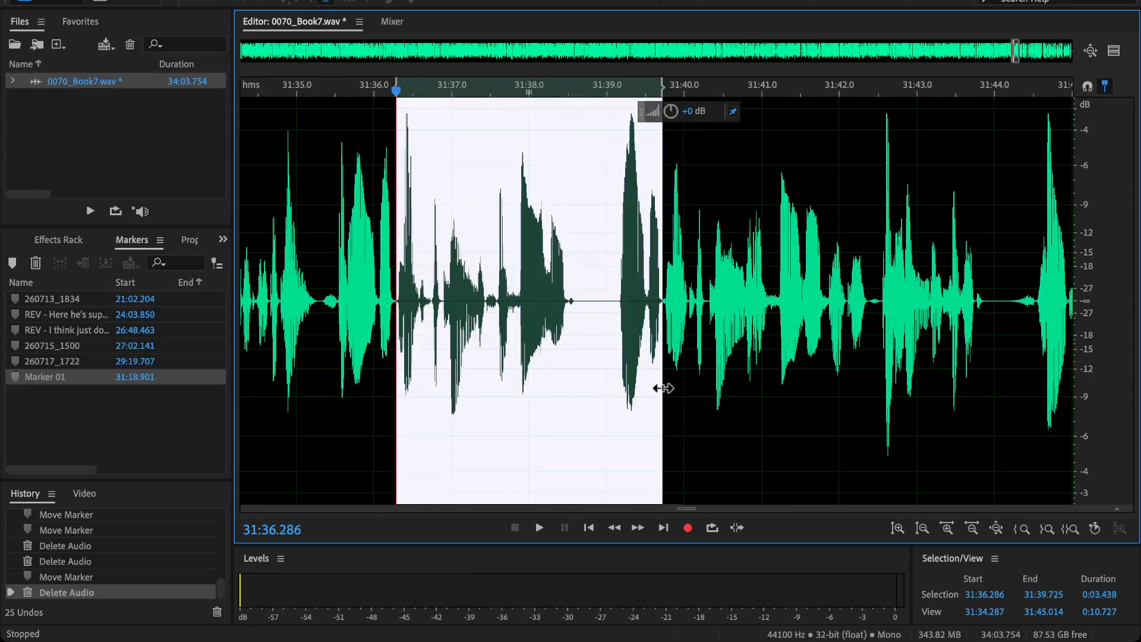
key("Delete")
left_click(343, 285)
key("space")
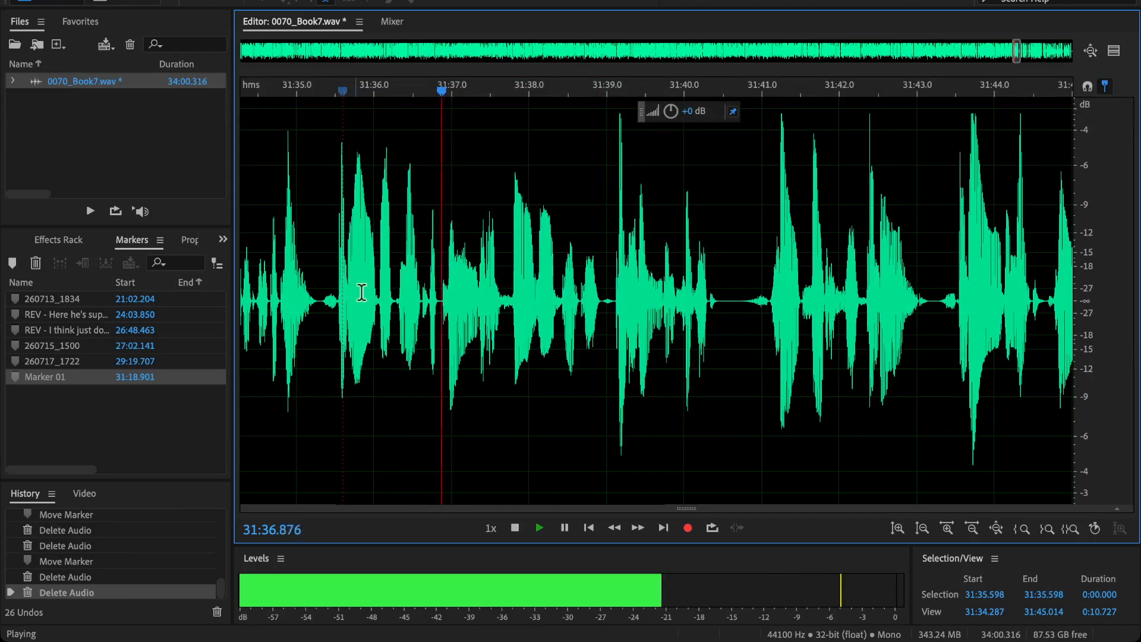
Step: Compare the takes at 31:42.694 and 31:49.633, delete from 31:43.190 to about 31:51.3, and play back the join from 31:41.966
scroll(357, 294, "down", 4)
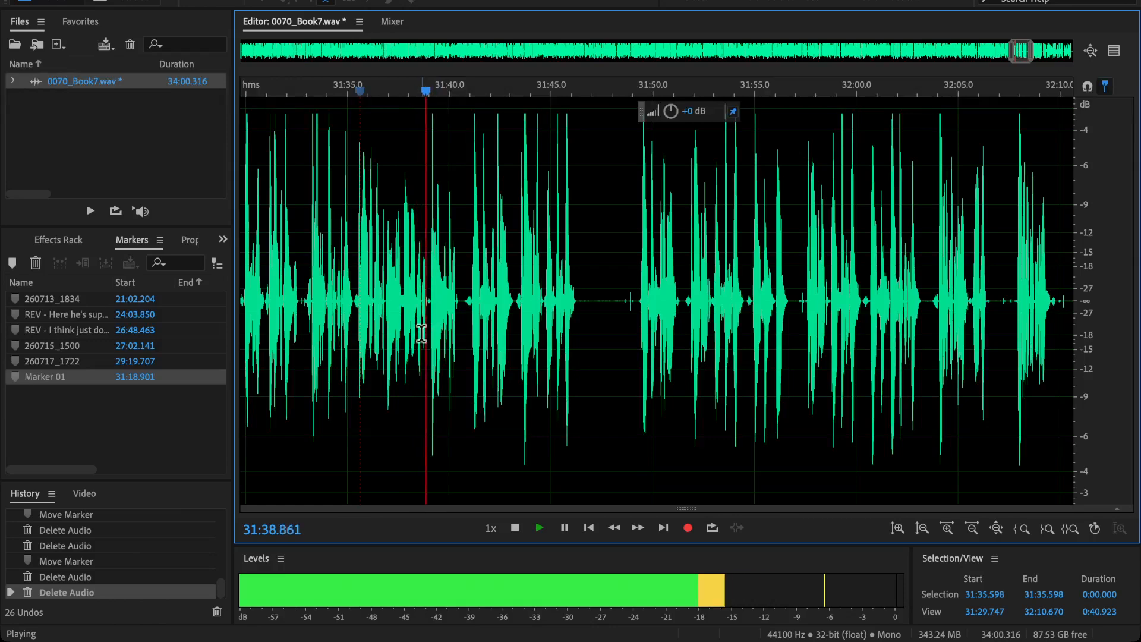
scroll(440, 328, "up", 2)
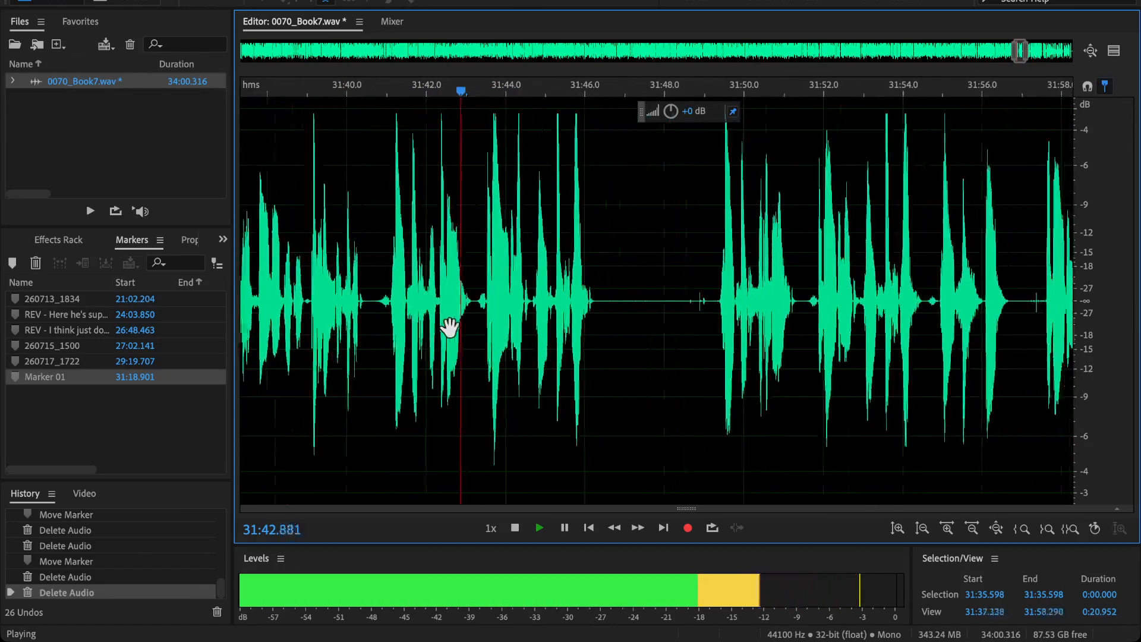
scroll(446, 326, "right", 3)
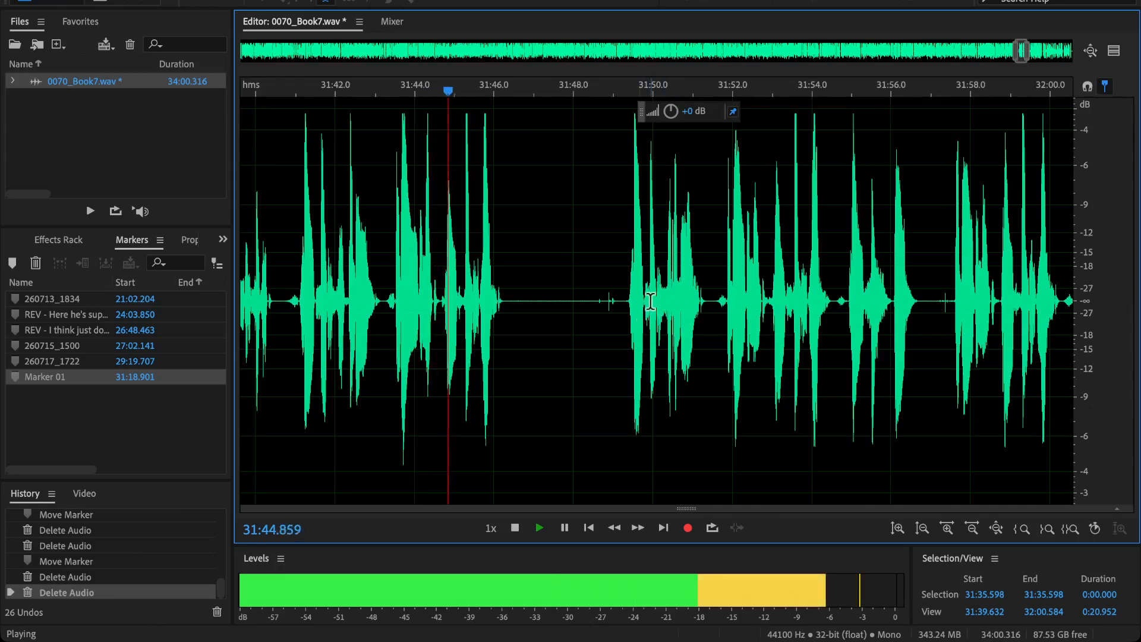
left_click(638, 310)
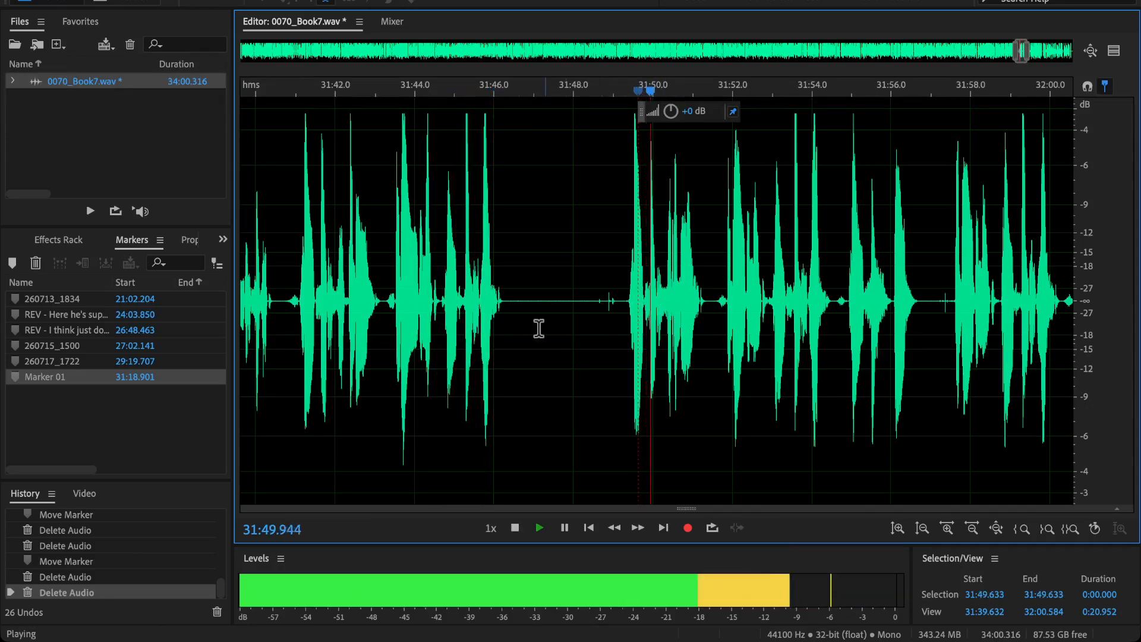
scroll(506, 301, "up", 1)
left_click(327, 302)
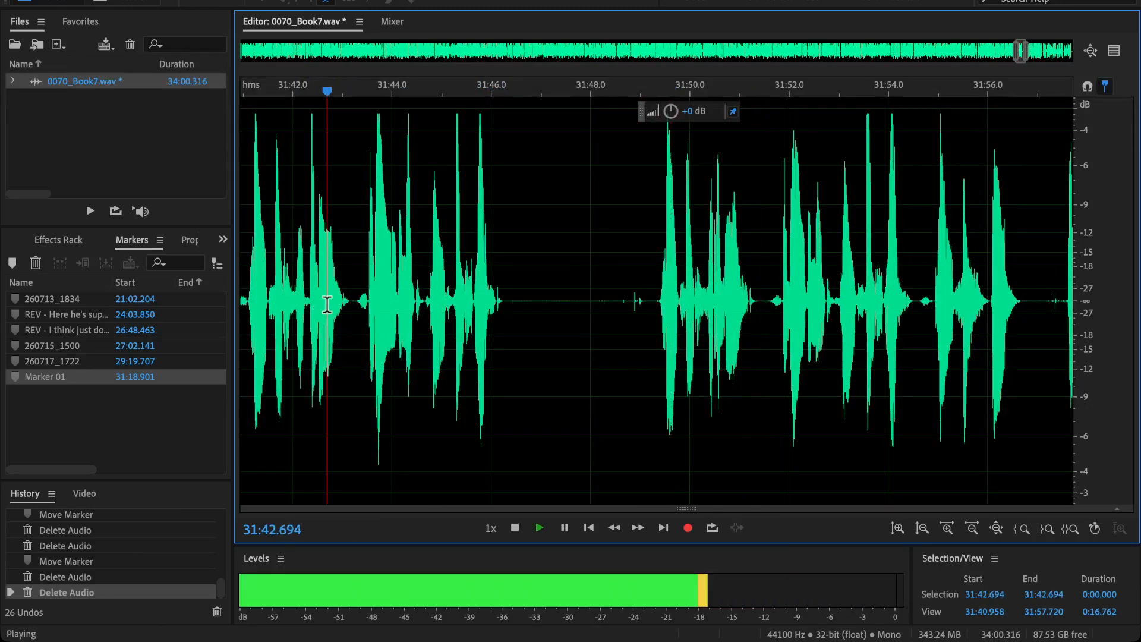
left_click_drag(351, 301, 755, 420)
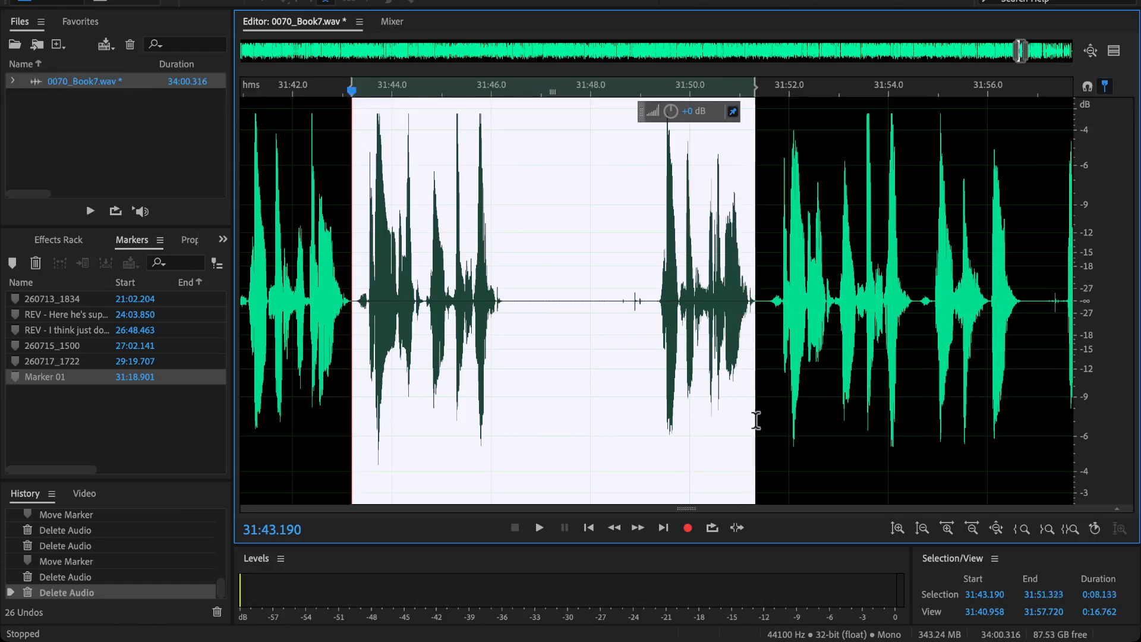
key("Delete")
left_click(290, 256)
key("space")
Step: Listen on past the join and move Marker 01 forward to 31:43.290
left_click_drag(346, 319, 499, 390)
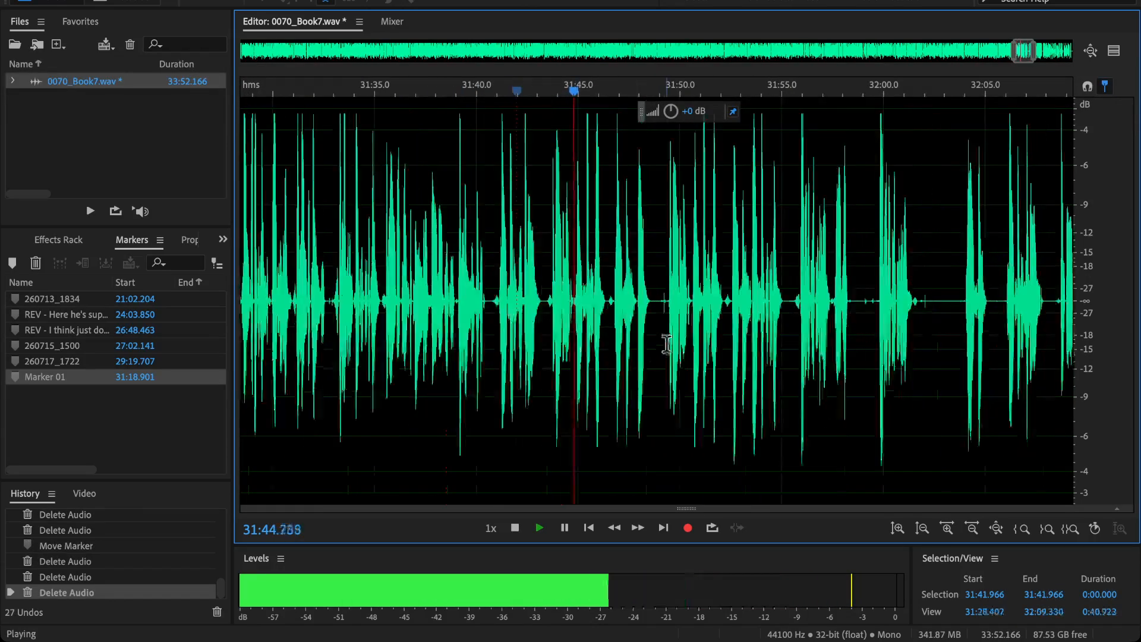
key("backslash")
scroll(832, 368, "up", 5)
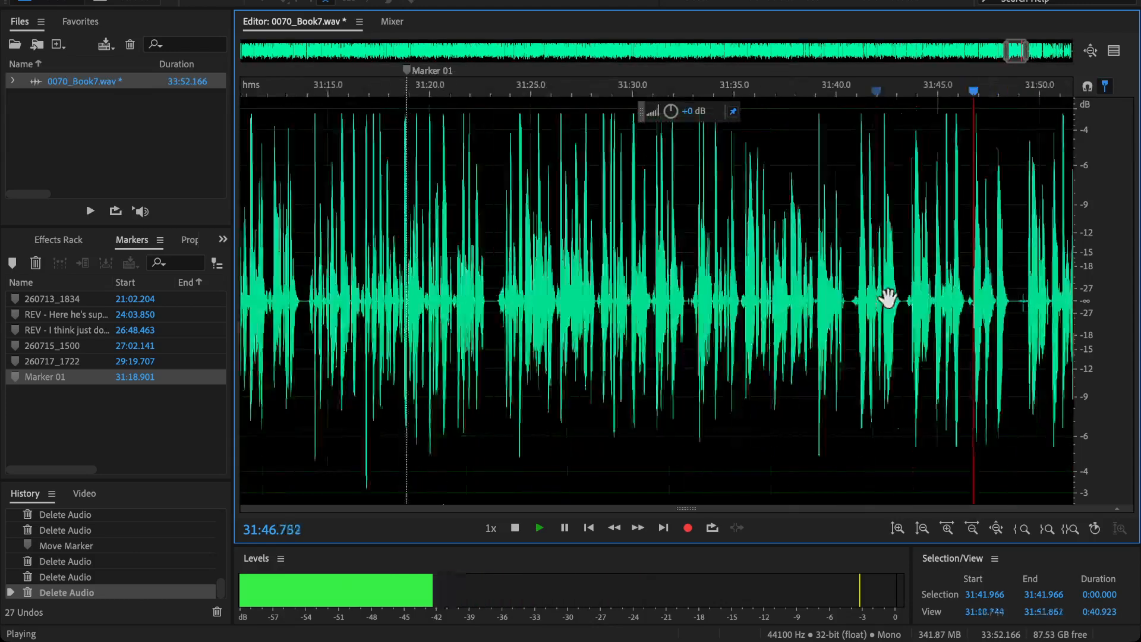
left_click_drag(461, 74, 712, 73)
scroll(758, 315, "up", 1)
scroll(676, 335, "up", 3)
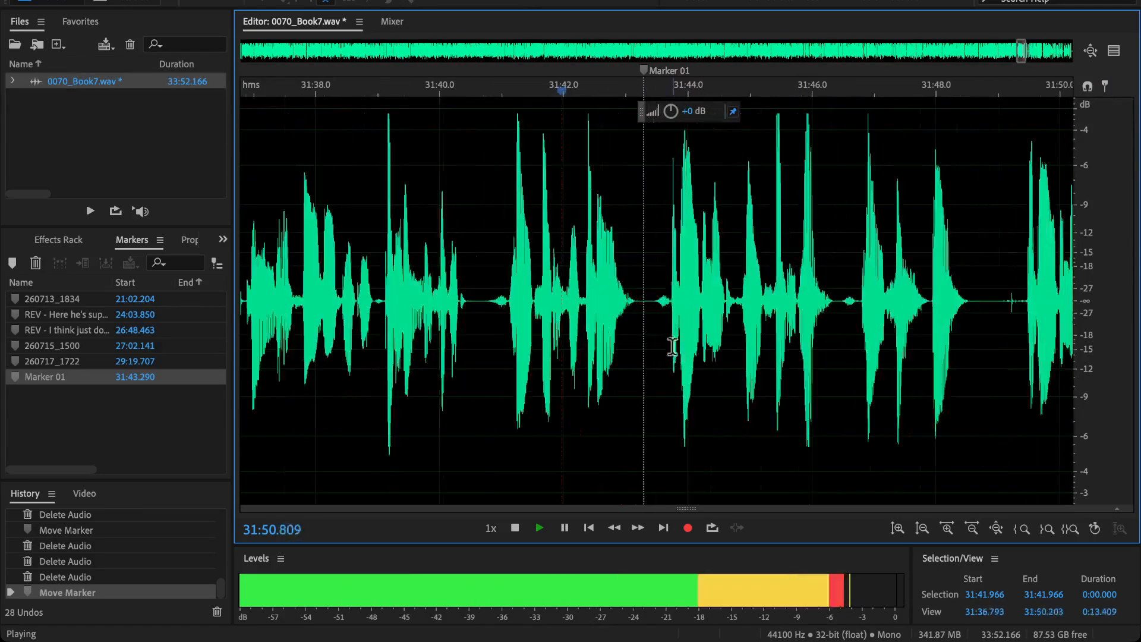
Step: Listen to the take starting at 31:43.716, delete it from about 31:43.7 to 31:49.5, and play back the join from 31:41.614
key("space")
left_click(512, 295)
key("space")
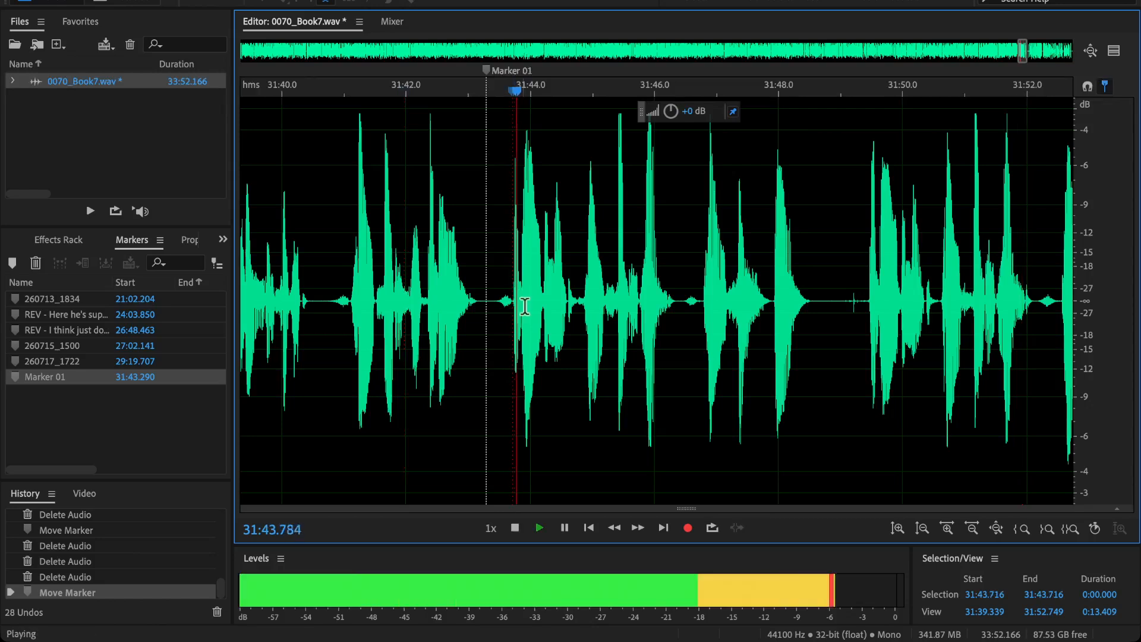
key("space")
left_click_drag(868, 310, 514, 330)
key("Delete")
key("ctrl+z")
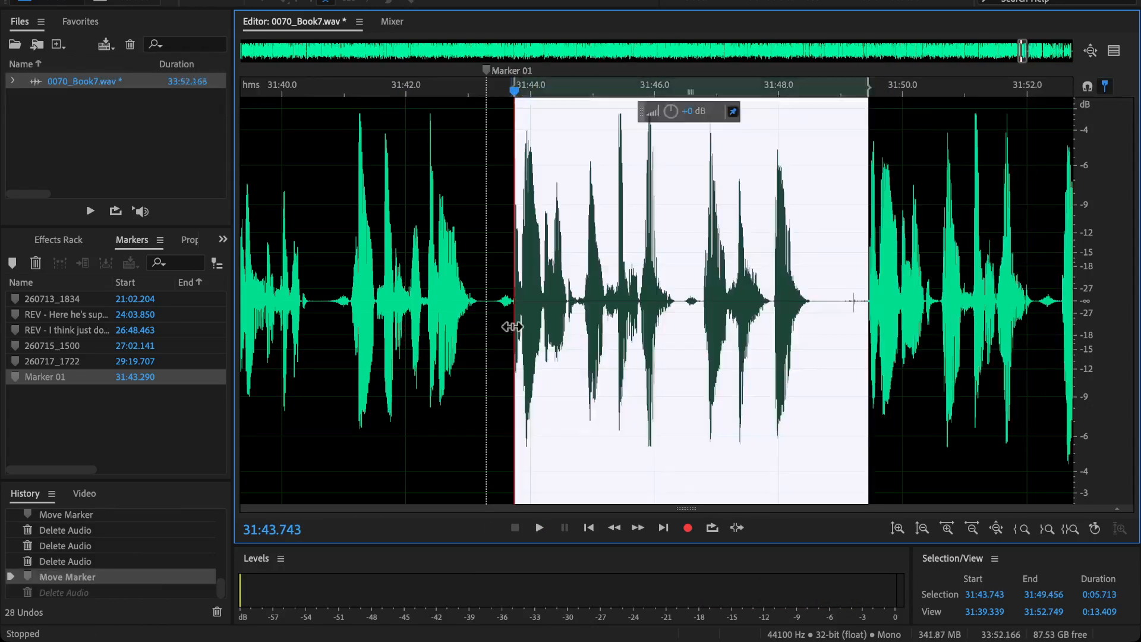
key("Delete")
left_click(382, 321)
key("space")
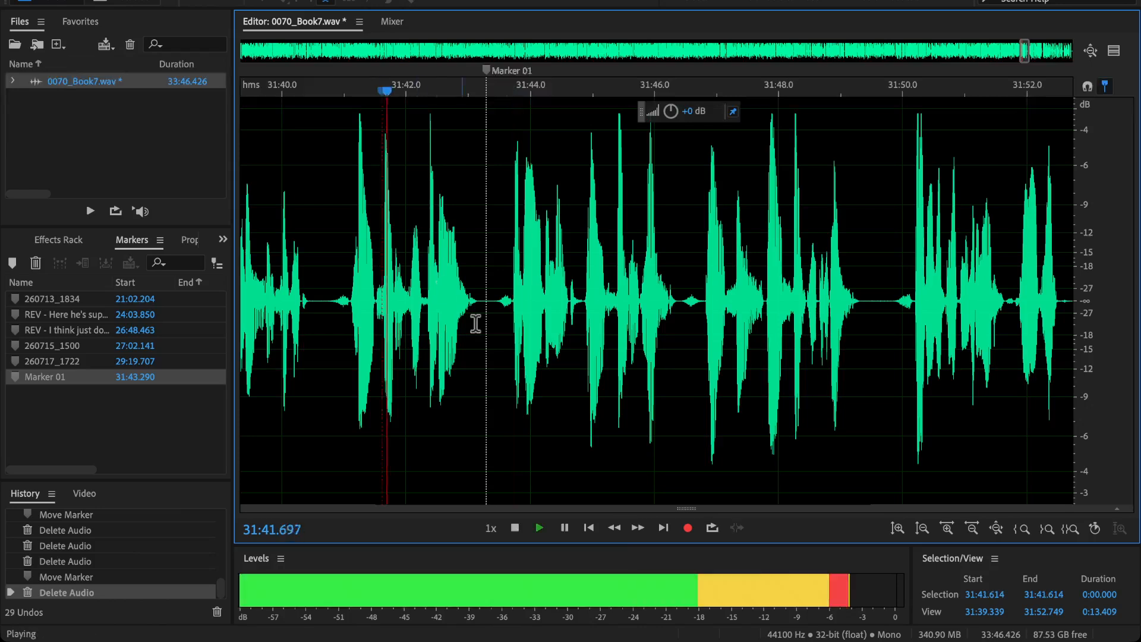
Step: Listen on to 31:49.597 and compare that passage with the later take by playing from 32:01.728
scroll(634, 321, "down", 5)
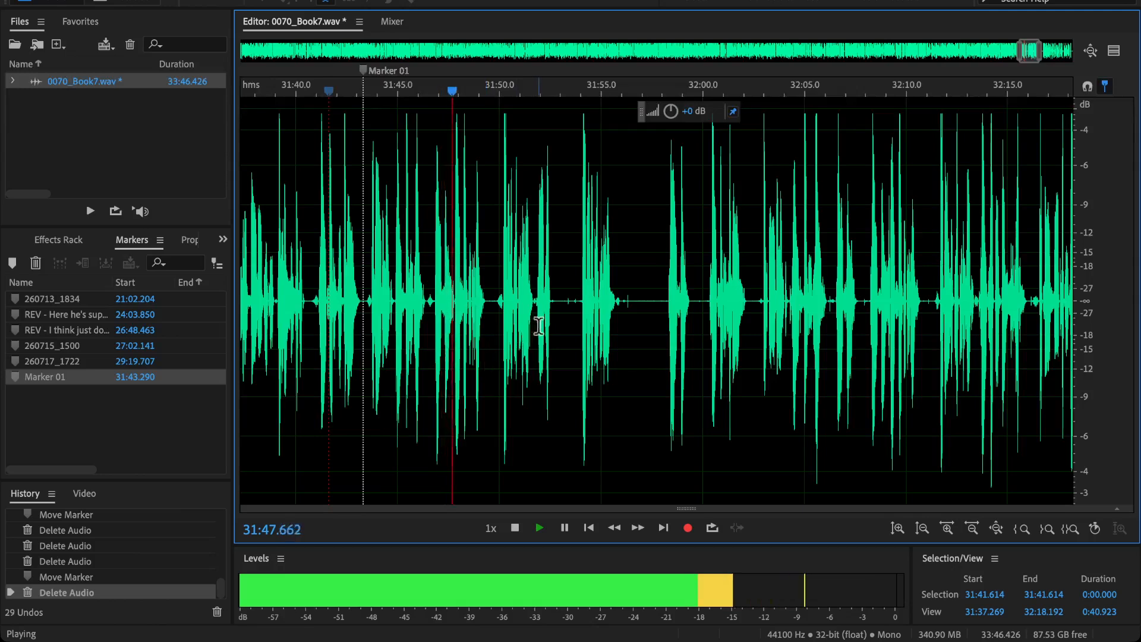
scroll(538, 325, "up", 2)
key("space")
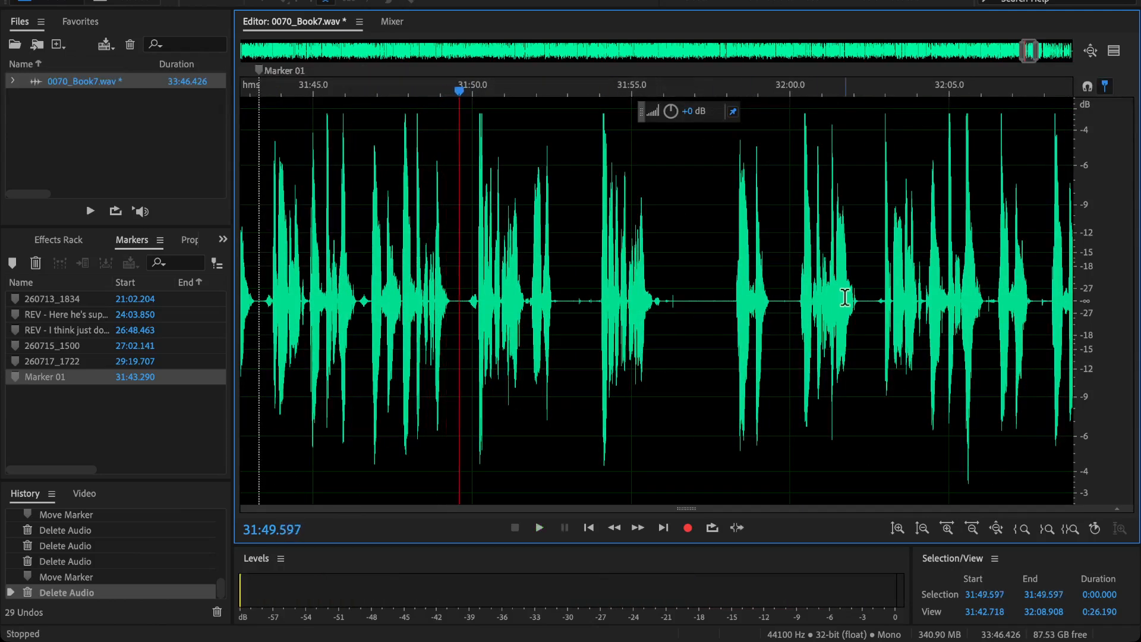
left_click(845, 297)
key("space")
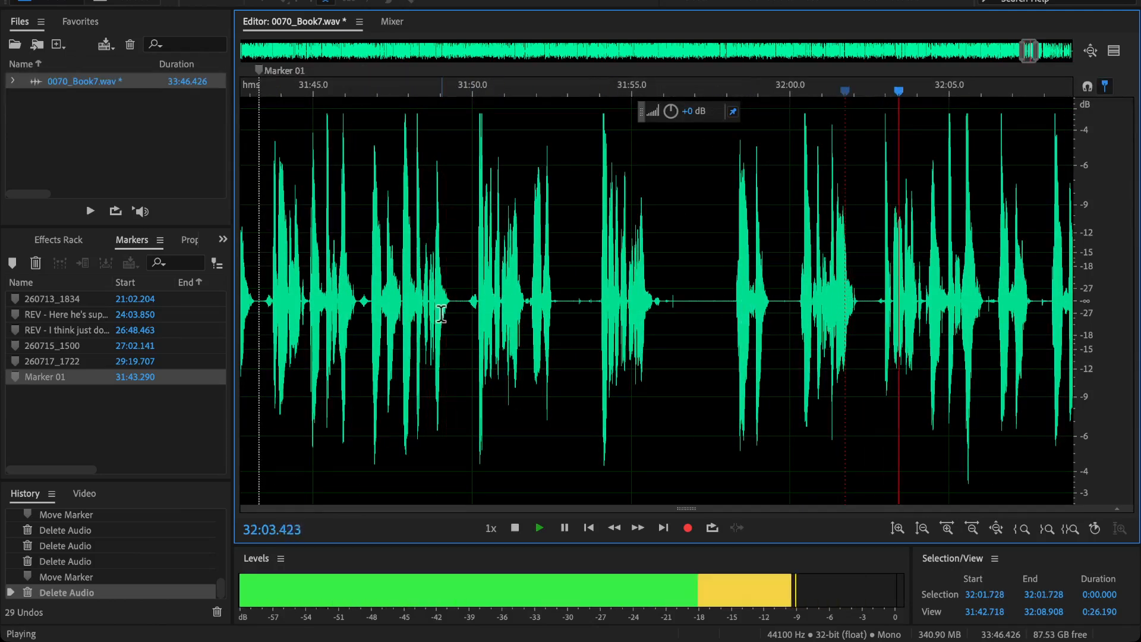
Step: Move Marker 01 back to 31:32.645 and listen from 31:33.775 and again from 31:39.547
scroll(667, 323, "down", 2)
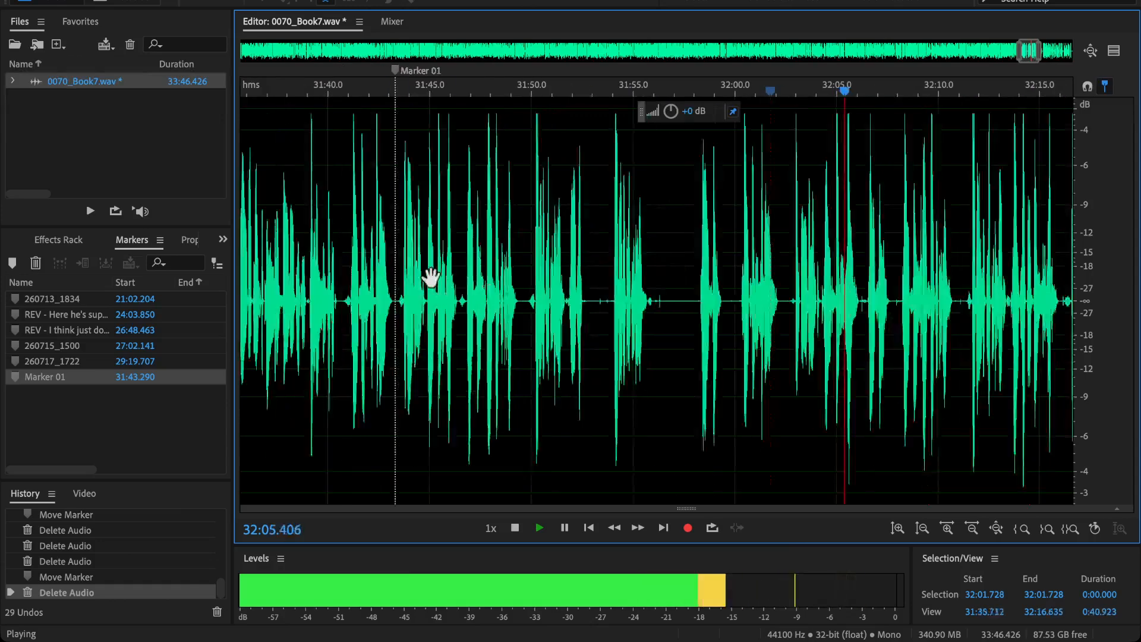
key("space")
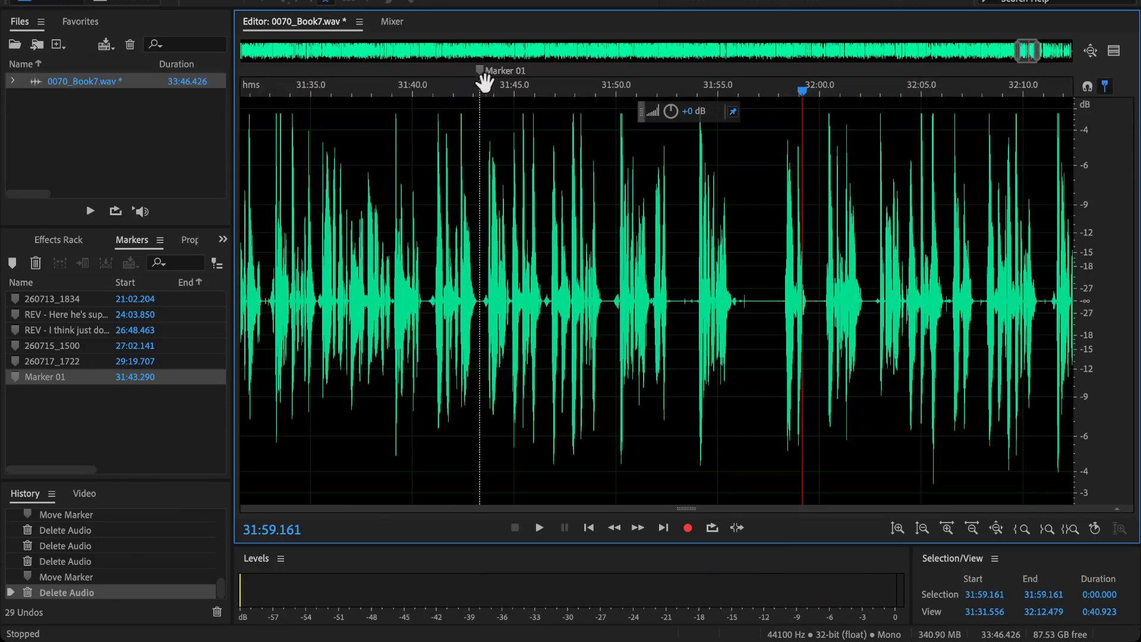
key("space")
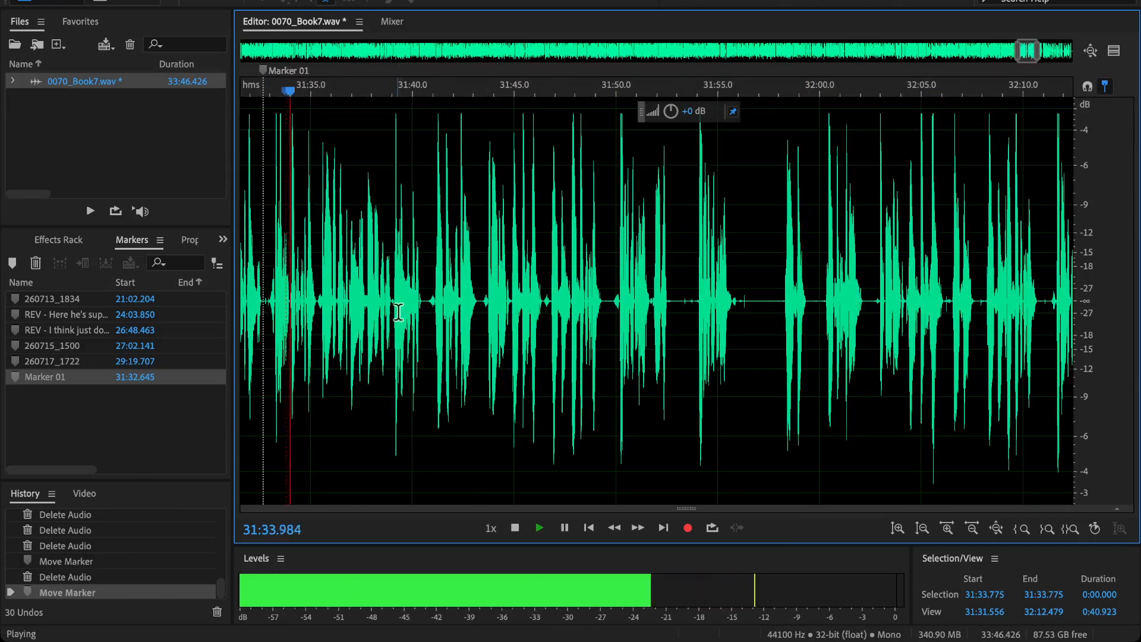
scroll(423, 312, "up", 2)
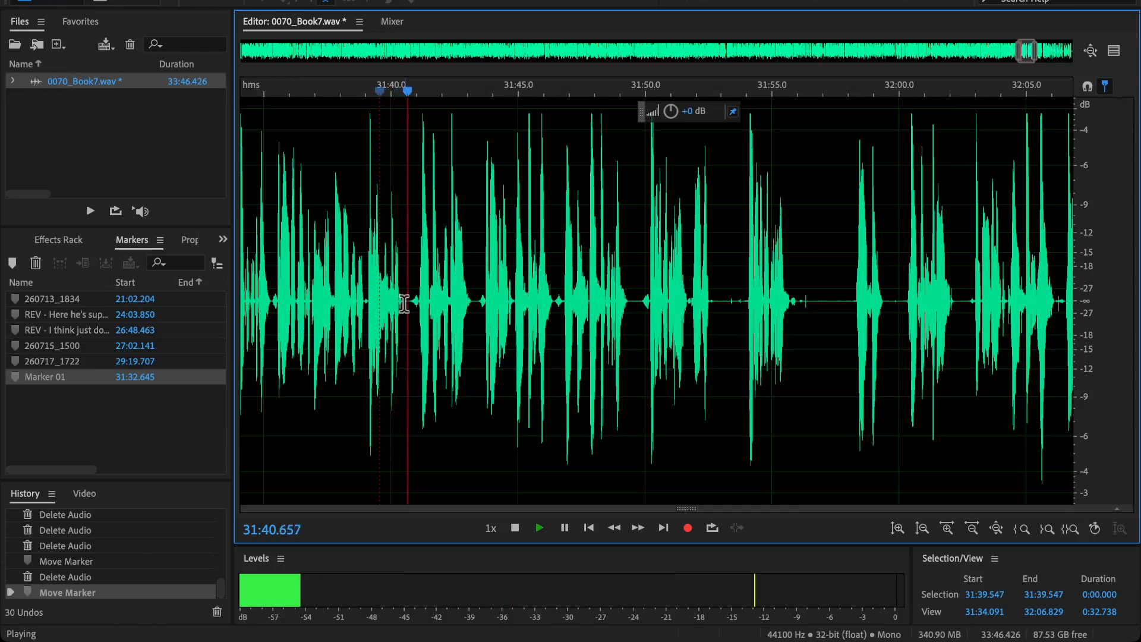
Step: Try deleting the takes from 31:43.213 to 32:02.101, play the join from 31:42.406, and undo the deletion
left_click_drag(445, 300, 814, 389)
key("space")
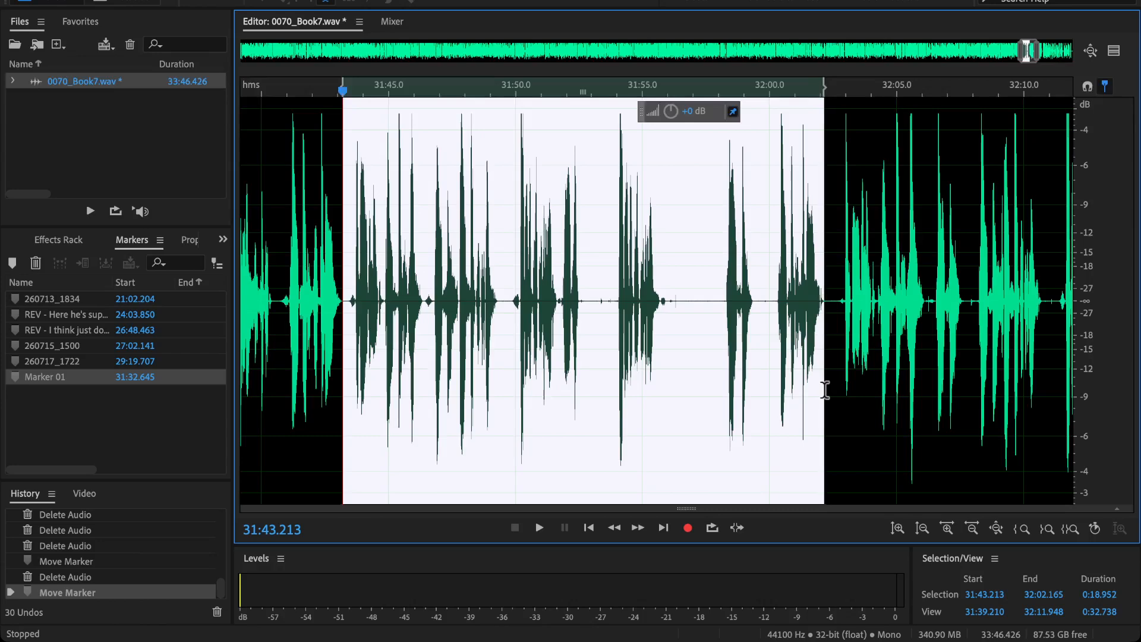
key("Delete")
left_click(329, 290)
key("space")
scroll(410, 332, "up", 4)
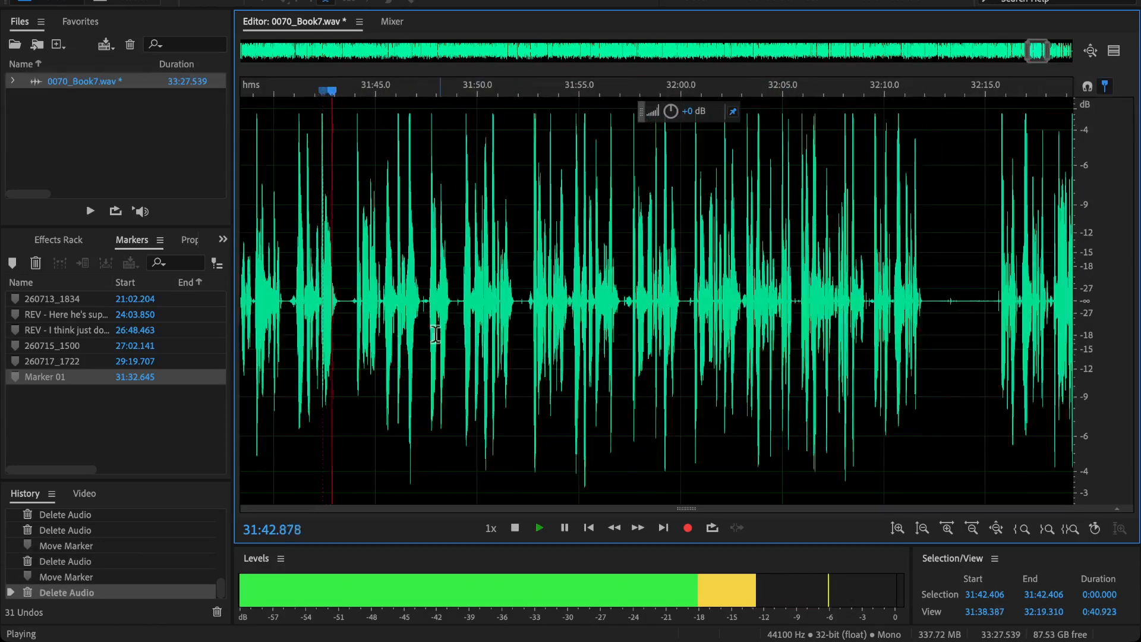
key("ctrl+z")
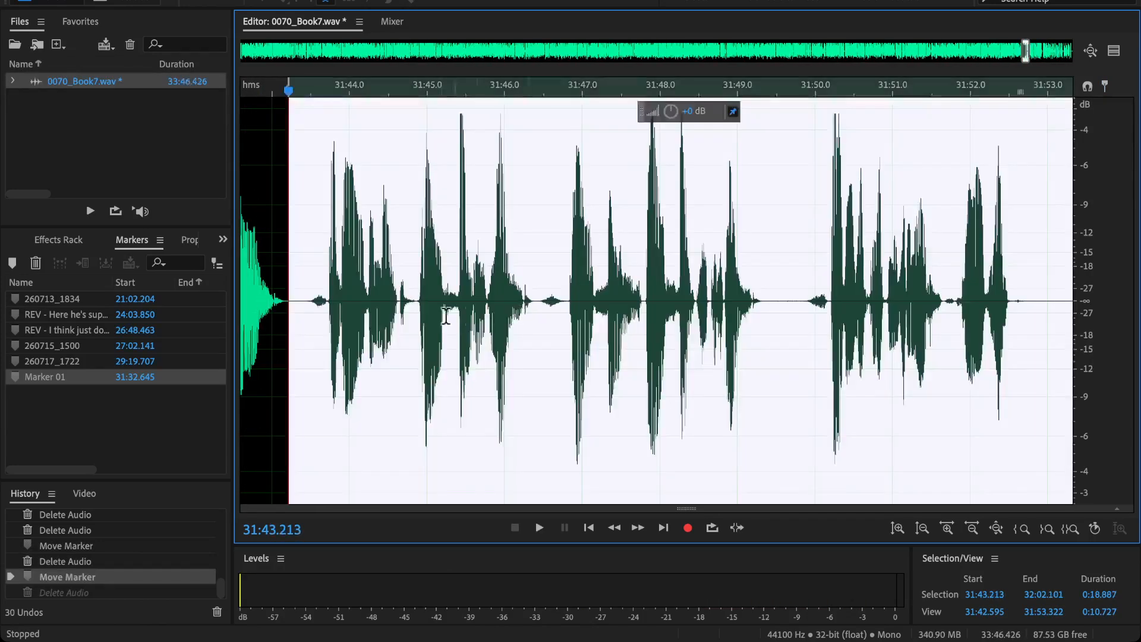
Step: Refine the start of the restored selection near 31:43.2, delete it through about 32:02.1, and play back the join from 31:42.507
scroll(297, 311, "up", 2)
scroll(428, 344, "left", 1)
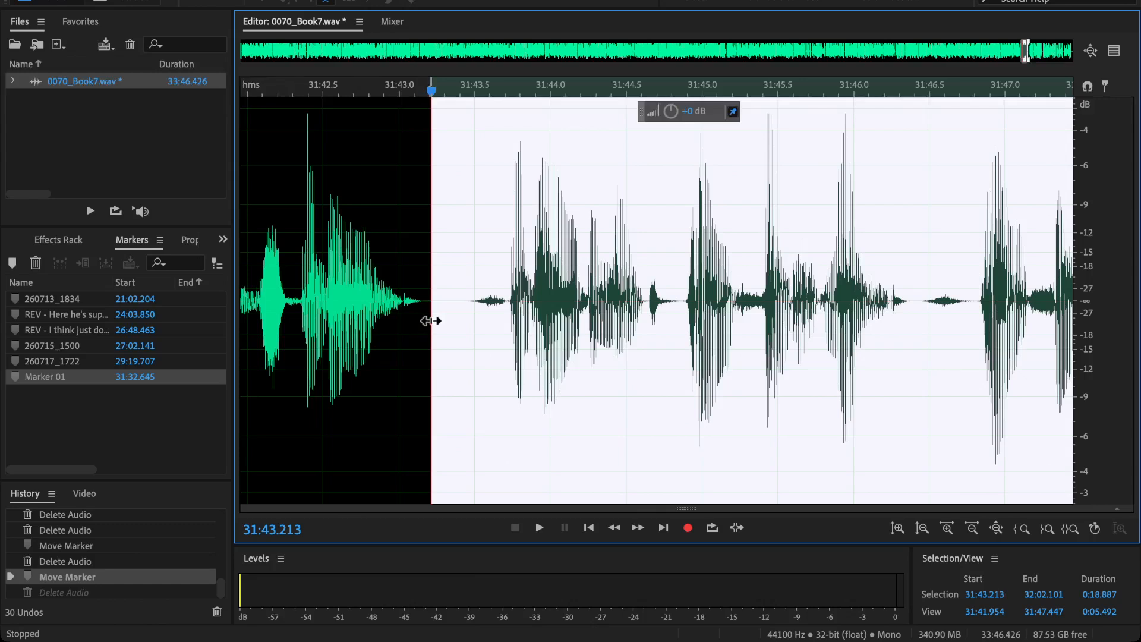
key("Delete")
left_click(324, 328)
key("space")
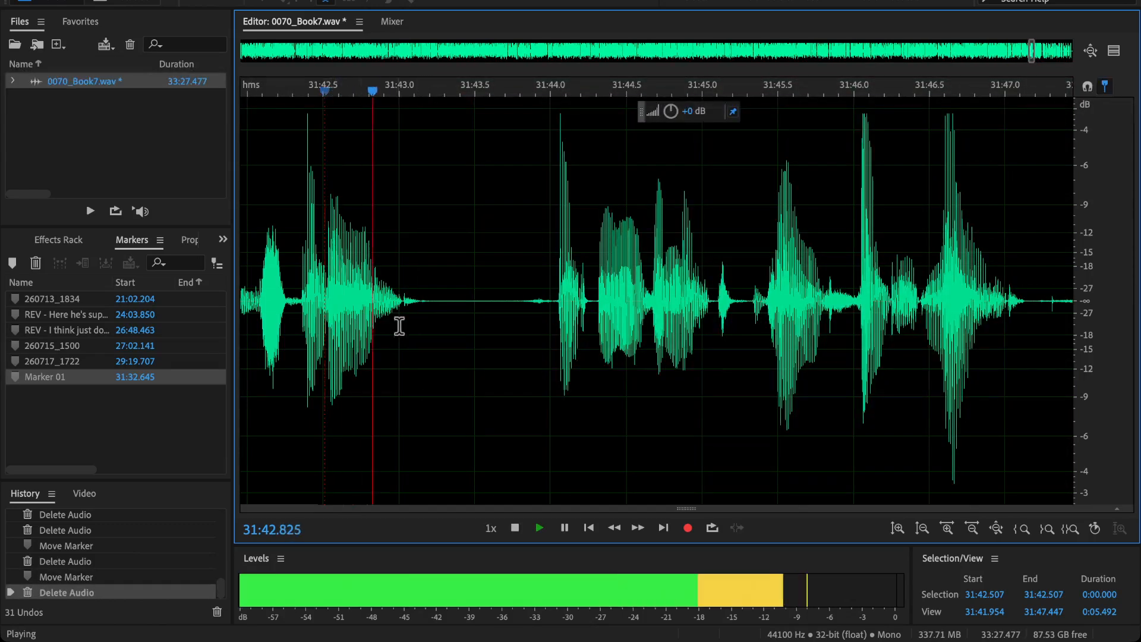
Step: Trim the pause at the join from 31:43.124 to about 31:43.227 and play back across it from 31:42.442
key("space")
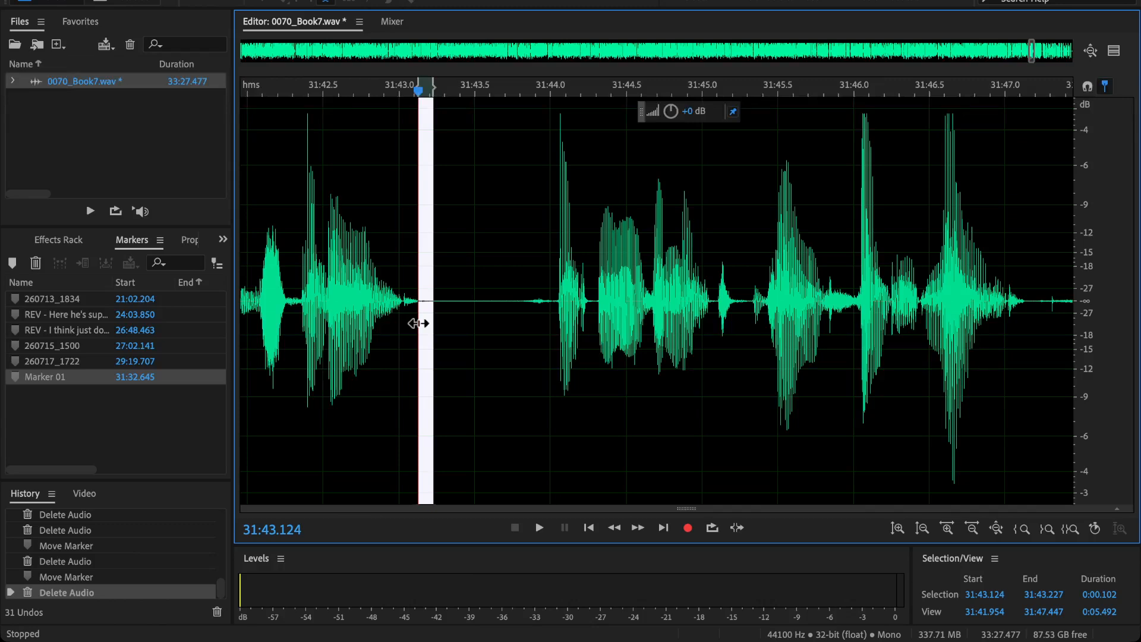
key("Delete")
left_click(314, 309)
key("space")
Step: Check the audio from about 31:52.6, delete the phrase from 31:47.473 to 31:49.159, and play back the join from 31:46.084
scroll(351, 300, "down", 3)
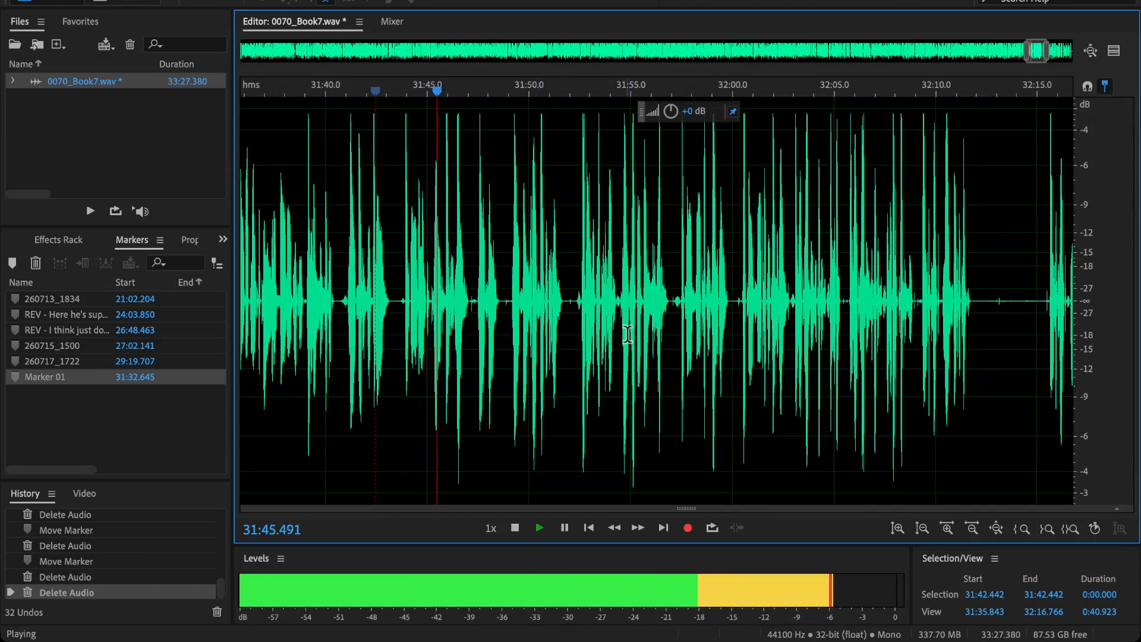
scroll(535, 326, "up", 3)
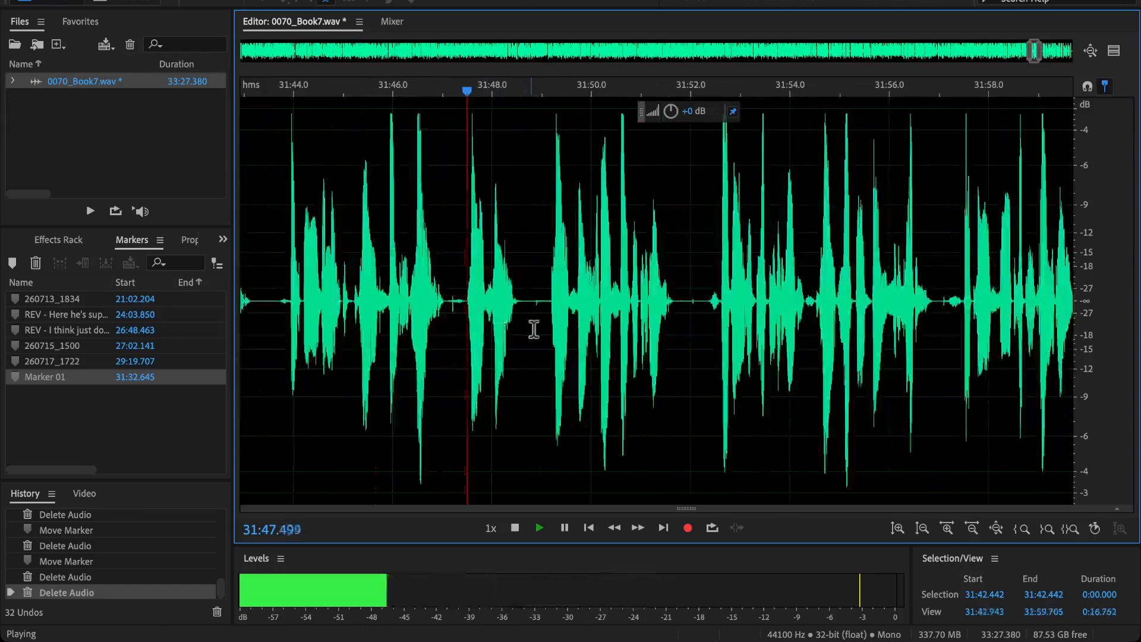
left_click(719, 304)
key("space")
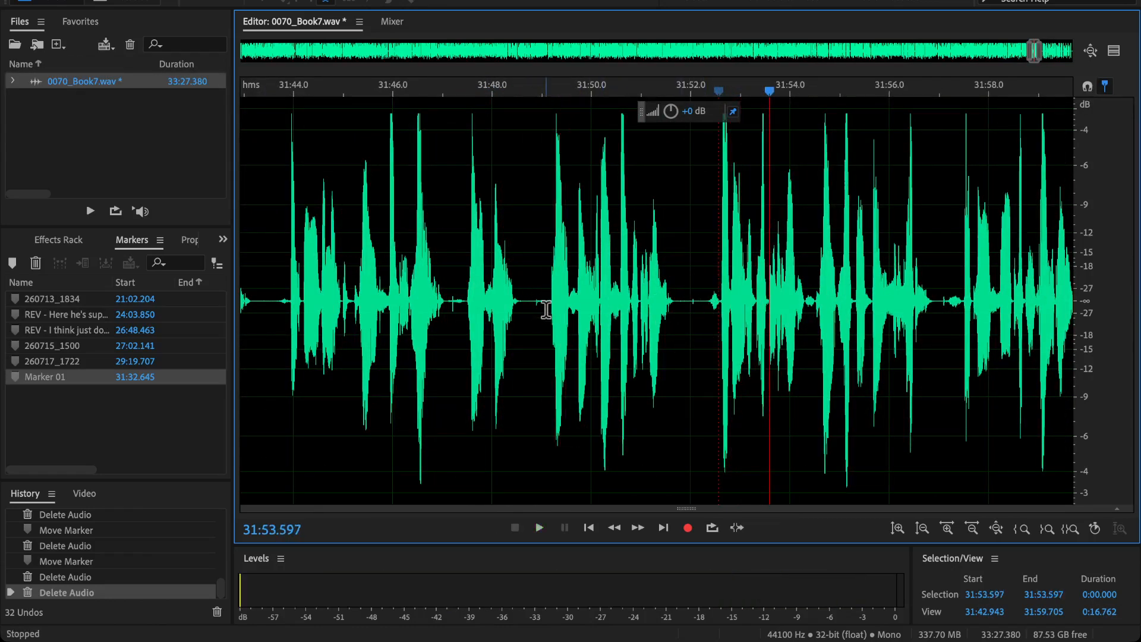
left_click_drag(549, 315, 461, 355)
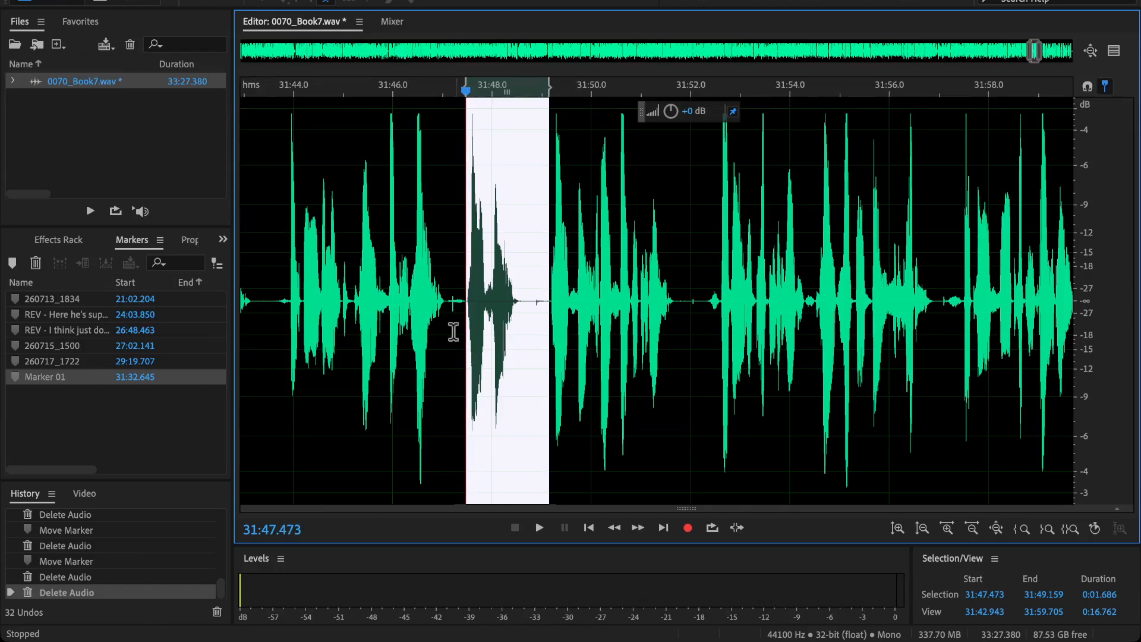
key("Delete")
left_click(396, 256)
key("space")
Step: Listen on past 31:57, delete the repeated phrase from 31:55.800 to about 31:58.8, and play back the join from 31:54.042
scroll(397, 255, "down", 3)
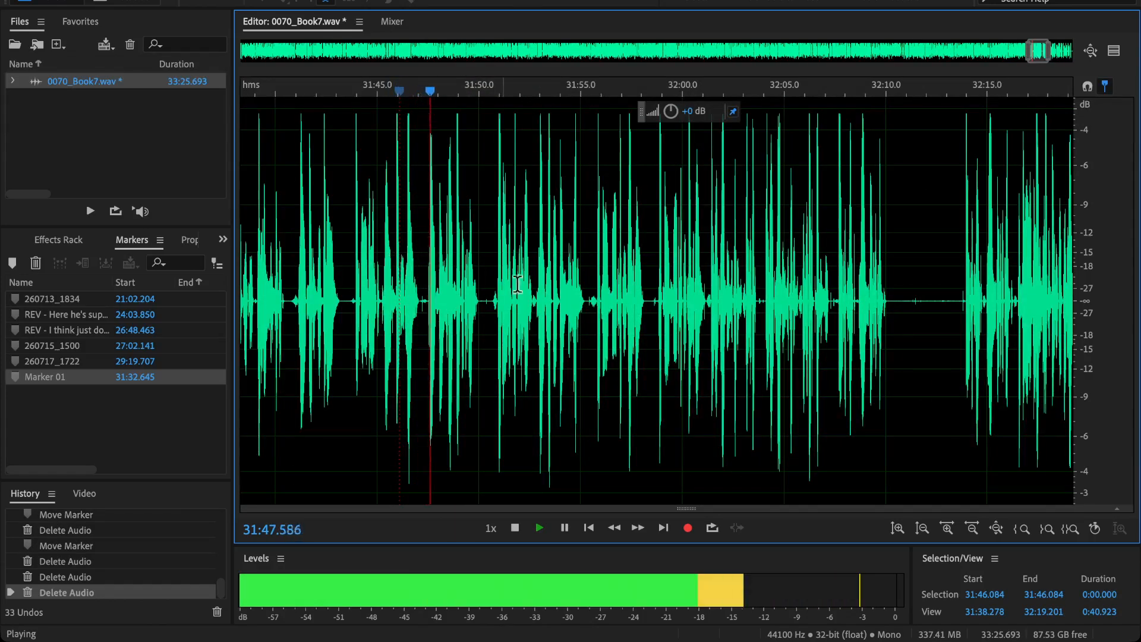
scroll(526, 290, "right", 3)
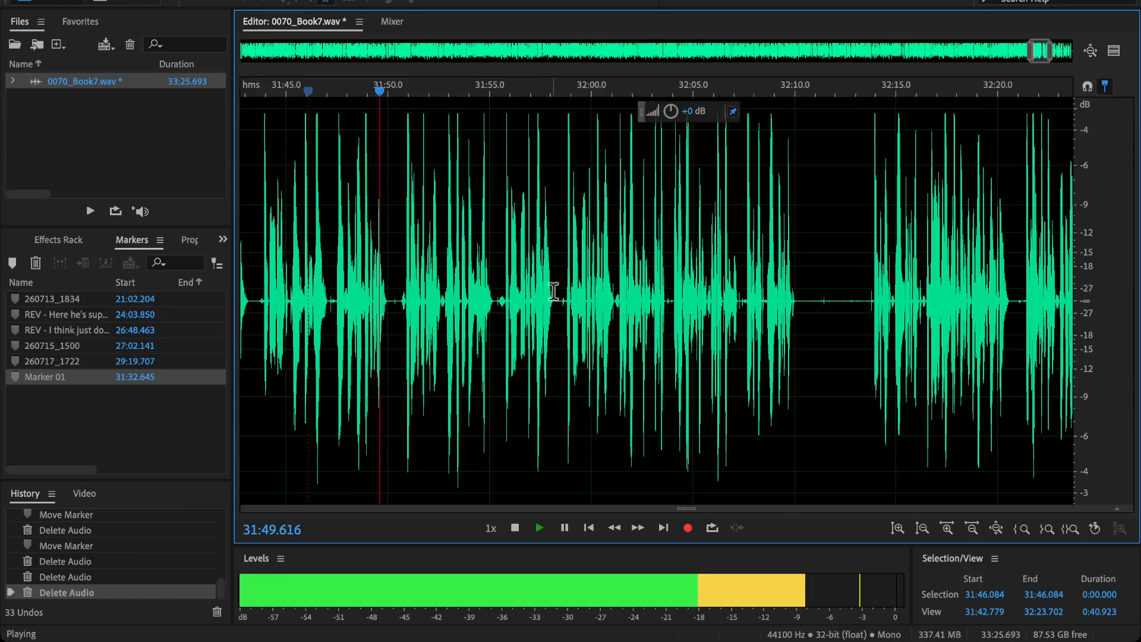
left_click_drag(844, 344, 713, 306)
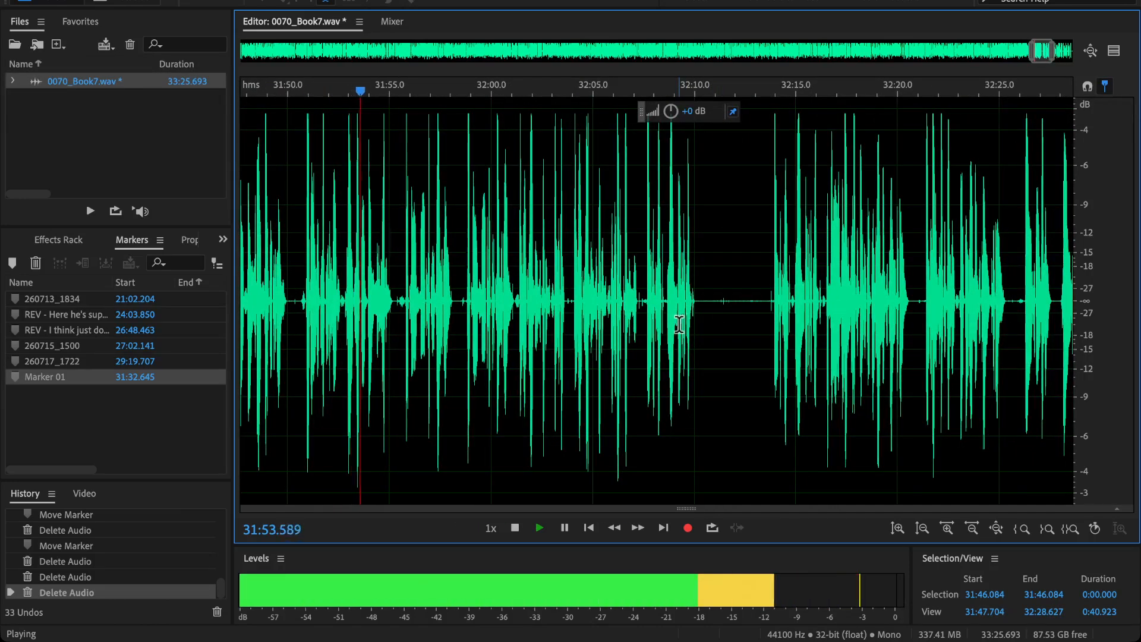
scroll(419, 277, "left", 3)
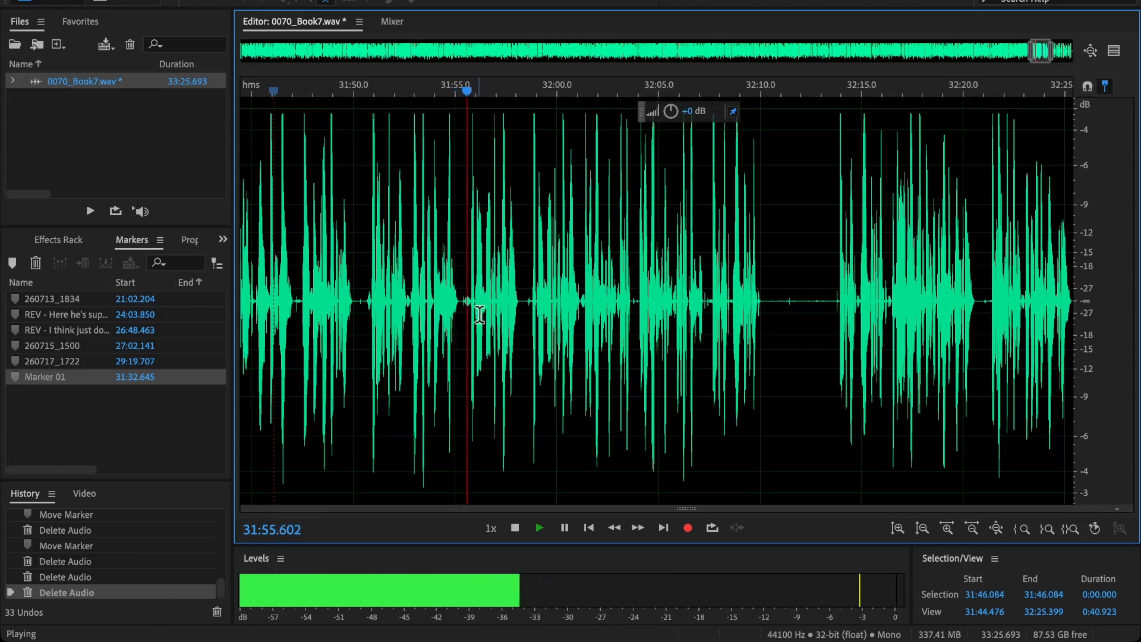
scroll(510, 326, "up", 3)
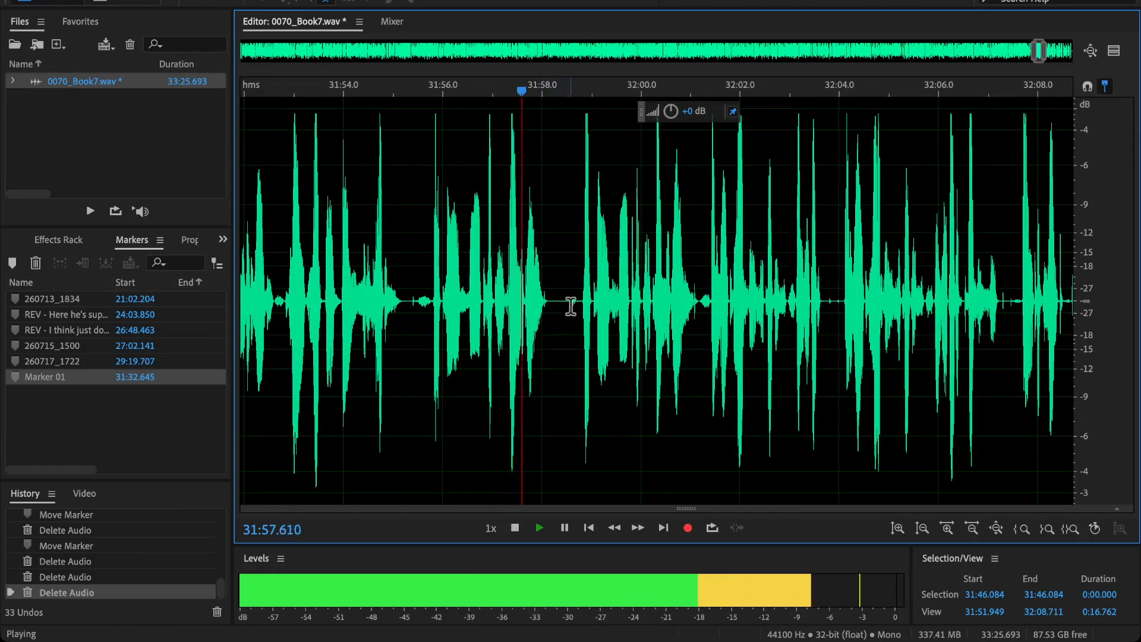
left_click(572, 306)
scroll(581, 308, "up", 1)
left_click_drag(579, 299, 389, 353)
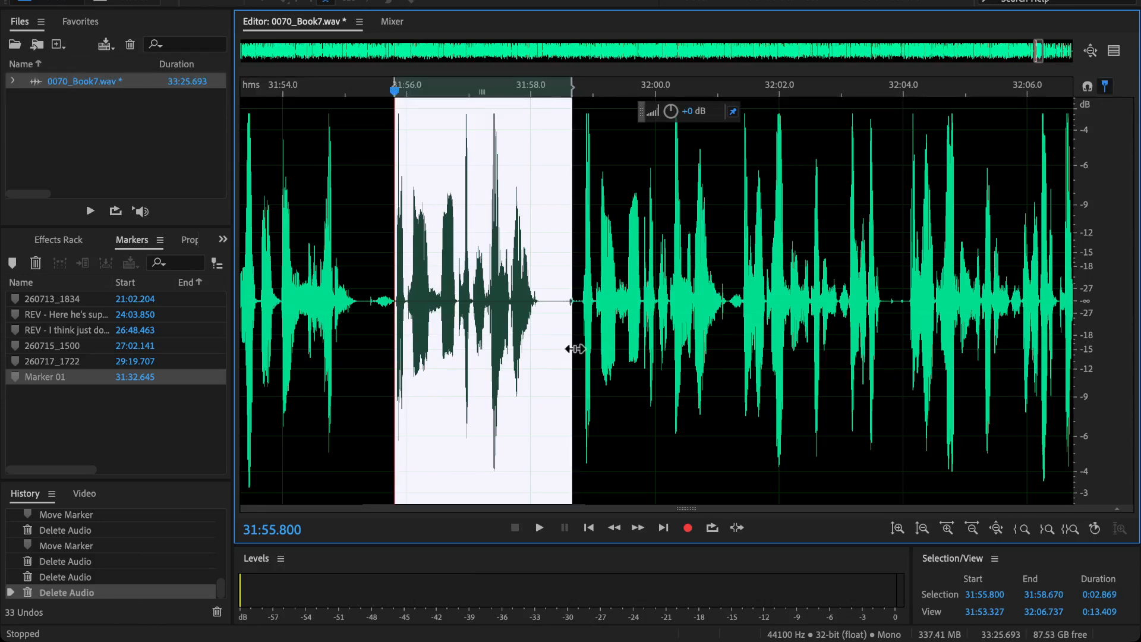
left_click_drag(575, 348, 585, 345)
key("Delete")
left_click(285, 297)
key("space")
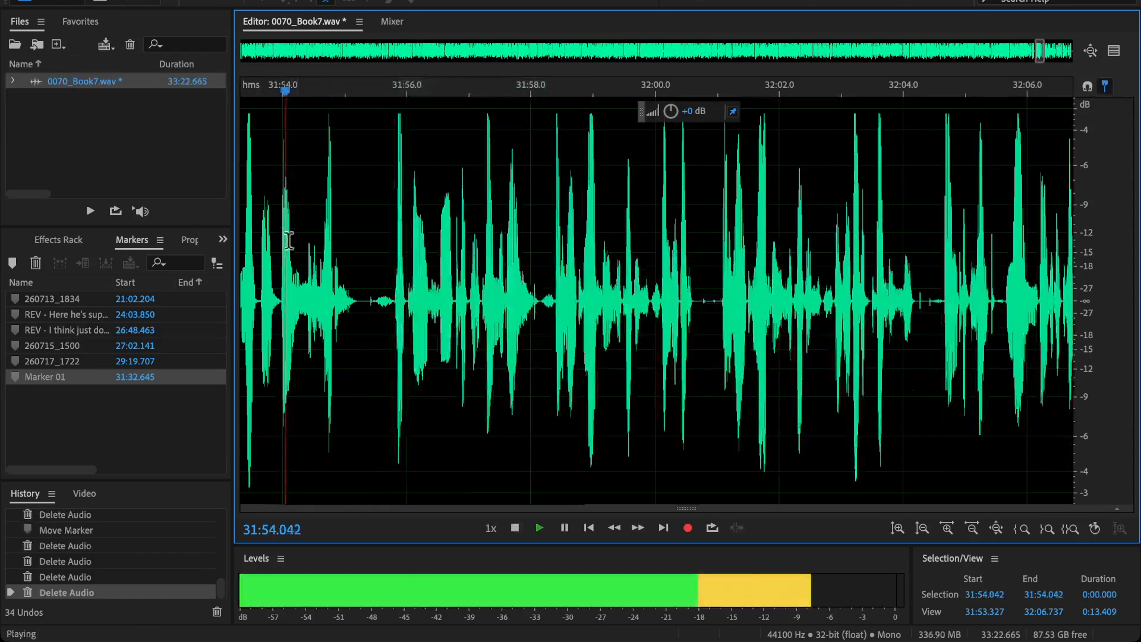
Step: Replay the take from 31:58.218, delete it from 31:58.372 to about 32:01.05, and play back the join from 31:57.356
scroll(444, 359, "down", 5)
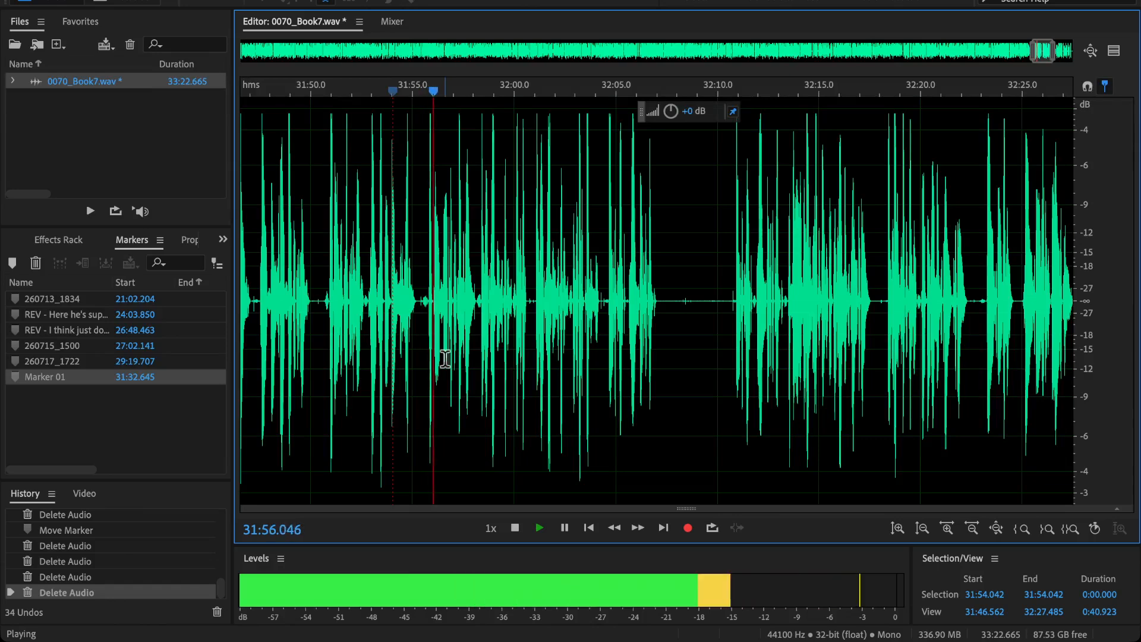
scroll(570, 359, "right", 2)
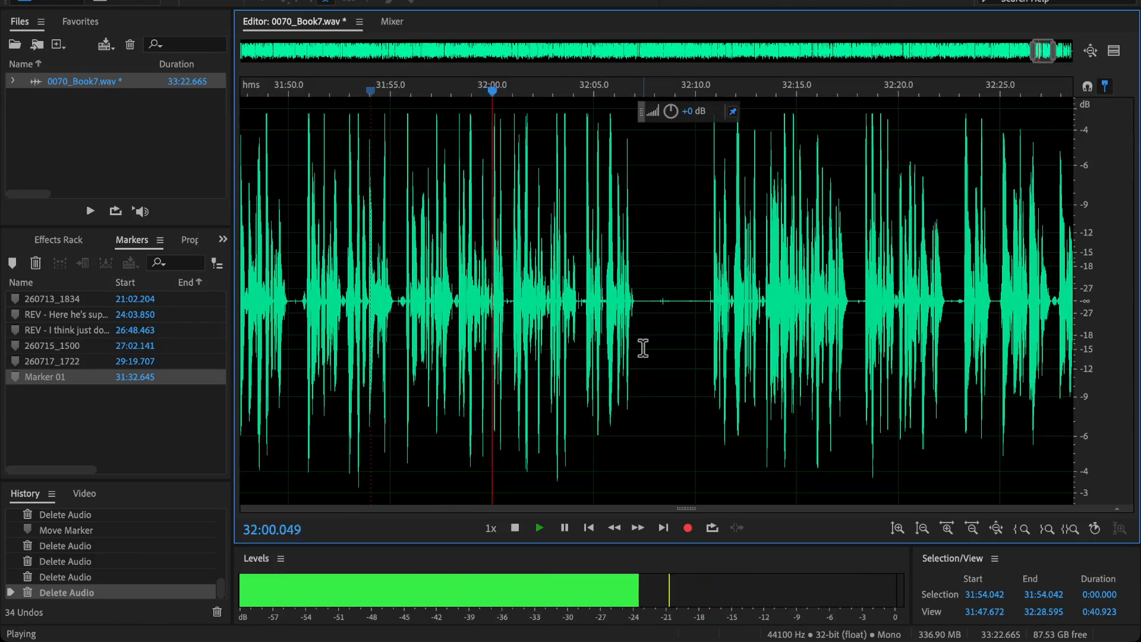
scroll(514, 319, "up", 2)
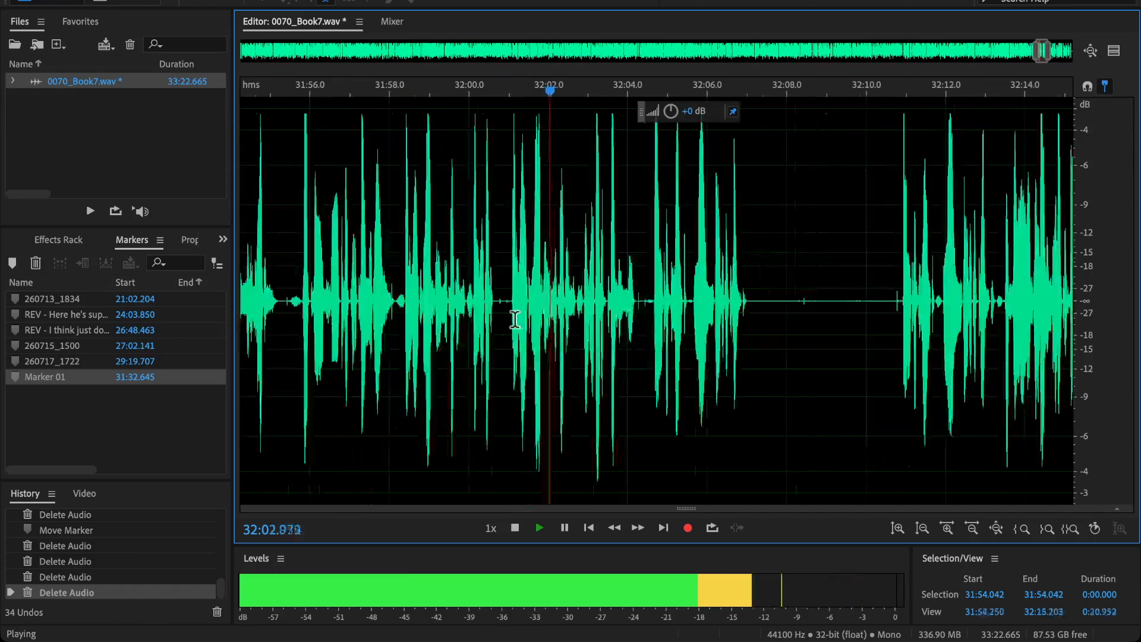
left_click(398, 330)
scroll(406, 333, "up", 1)
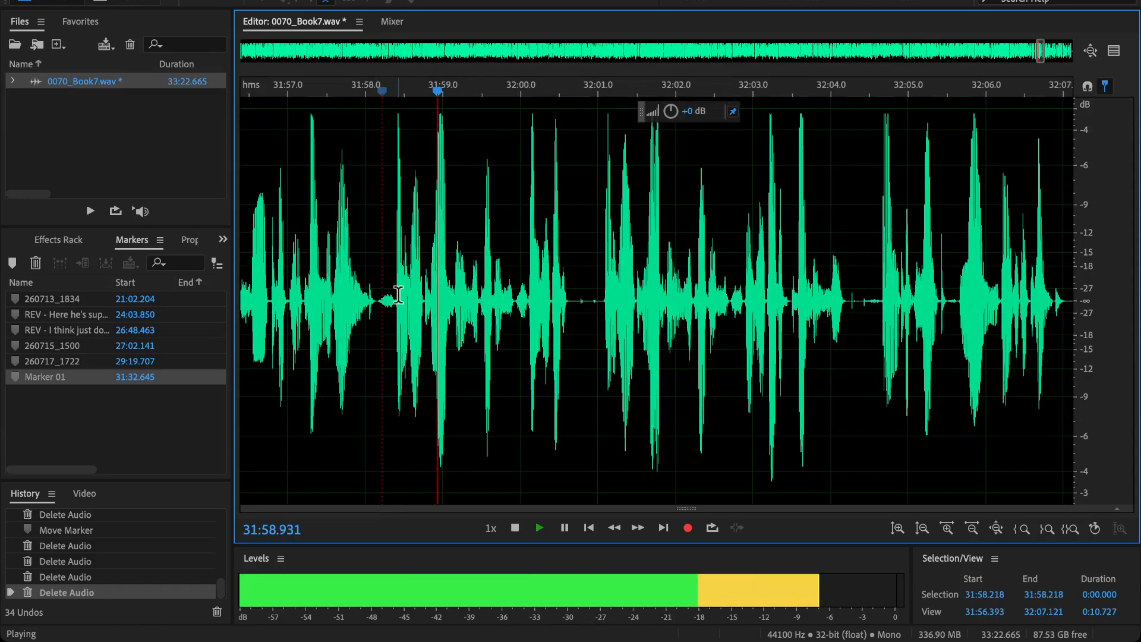
left_click_drag(394, 309, 603, 387)
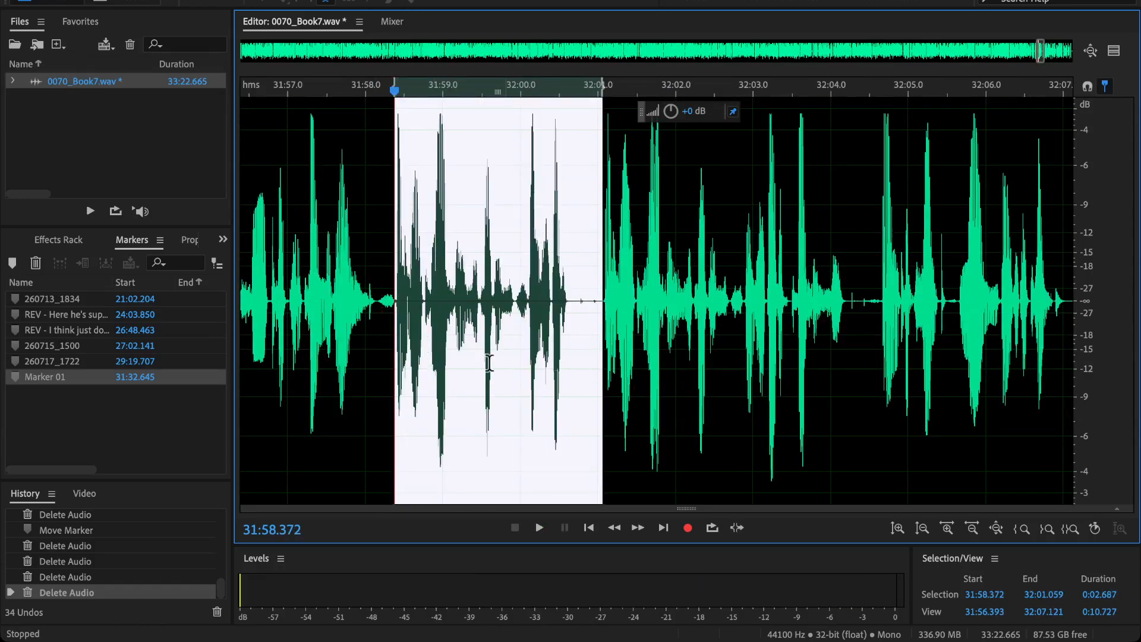
key("Delete")
left_click(315, 324)
key("space")
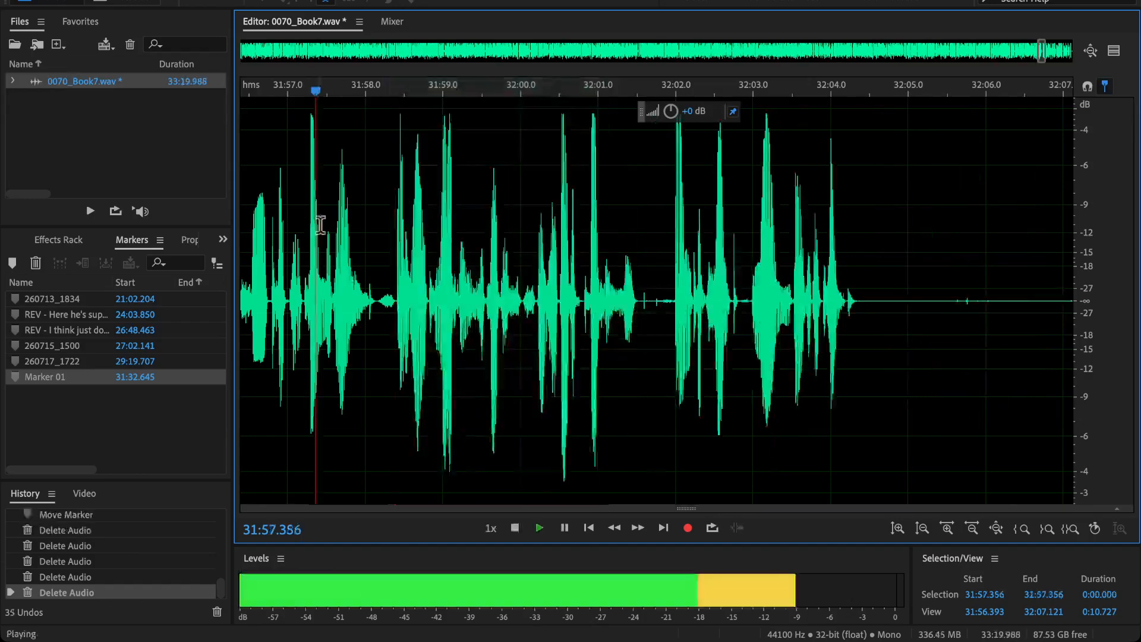
Step: Check the take from about 32:08.5, delete the audio from 32:02.707 to 32:08.955, and play back the join from 32:01.037
scroll(537, 323, "down", 3)
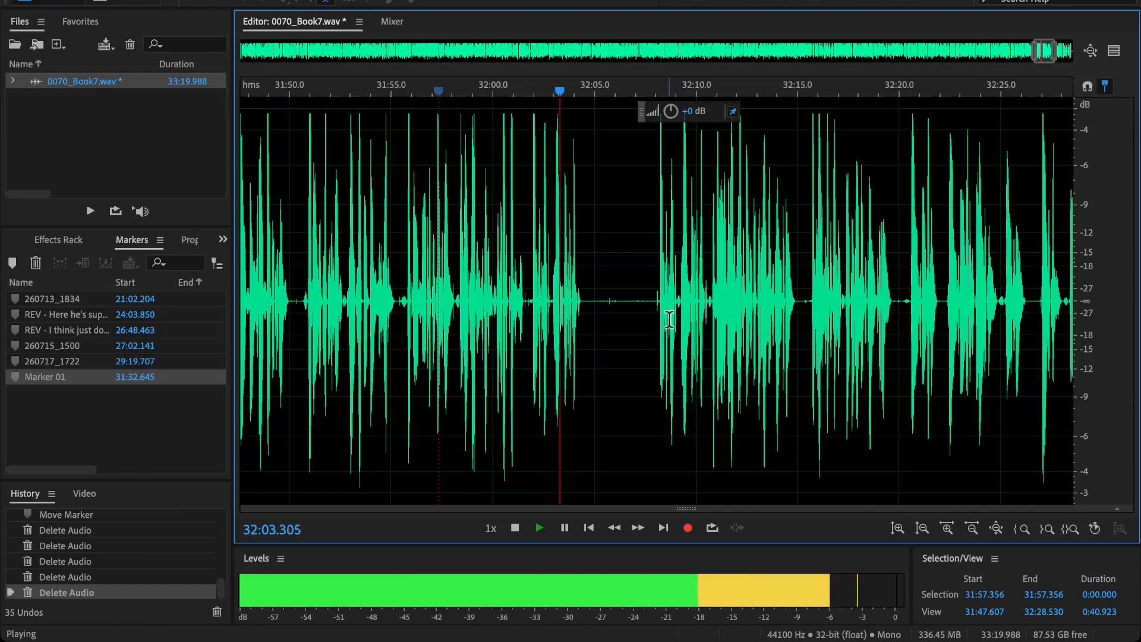
left_click(659, 315)
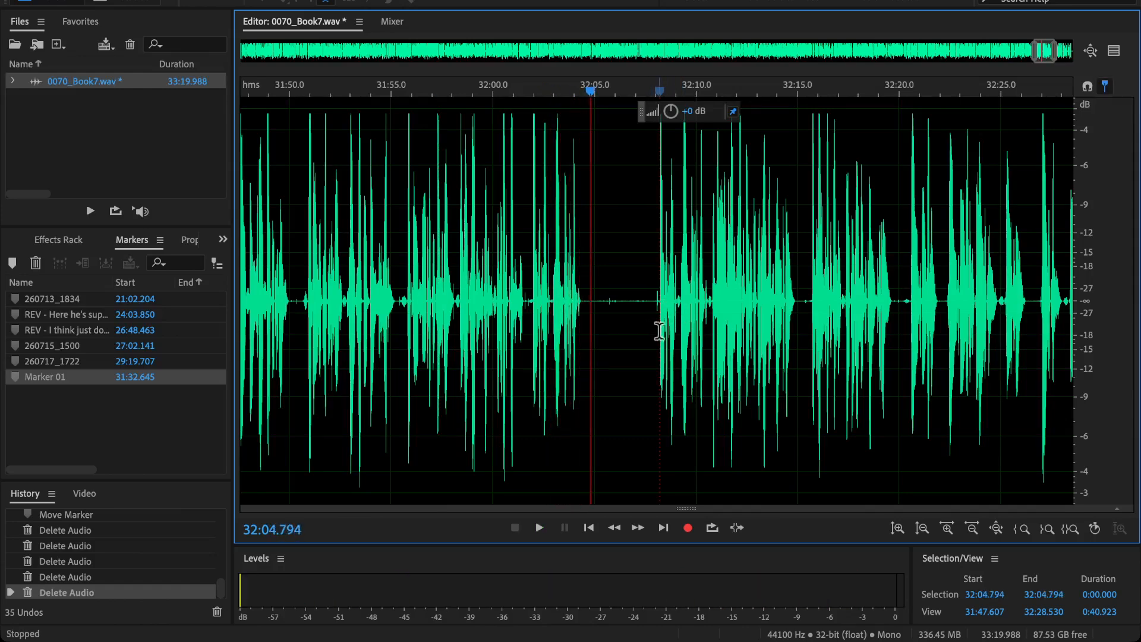
left_click(657, 336)
scroll(644, 351, "up", 2)
key("space")
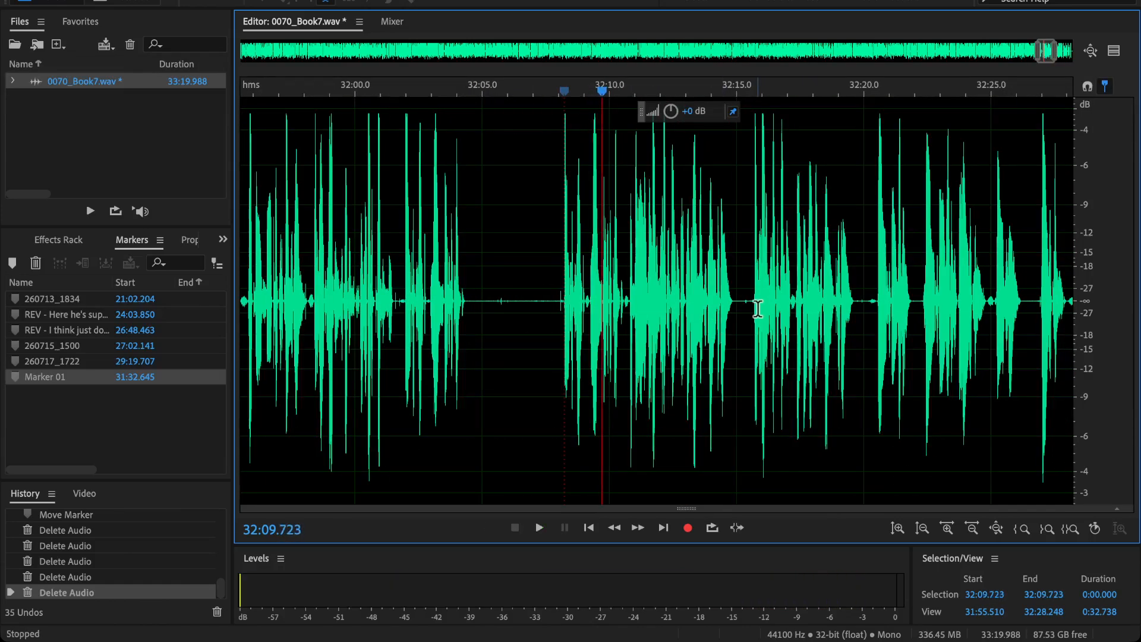
left_click(565, 308)
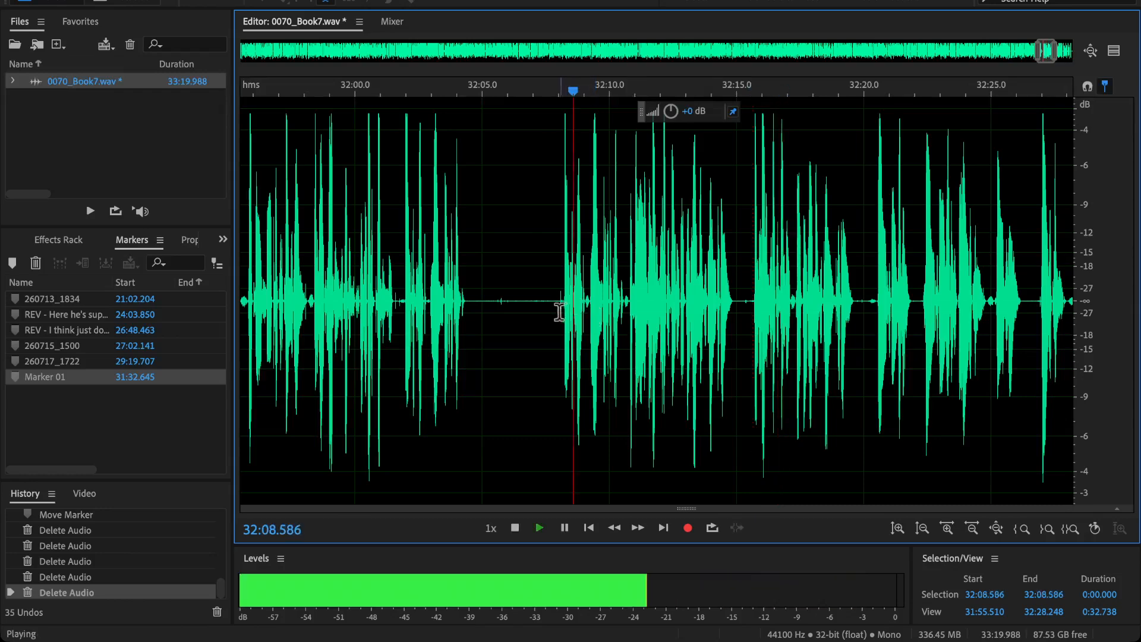
scroll(441, 300, "up", 3)
key("space")
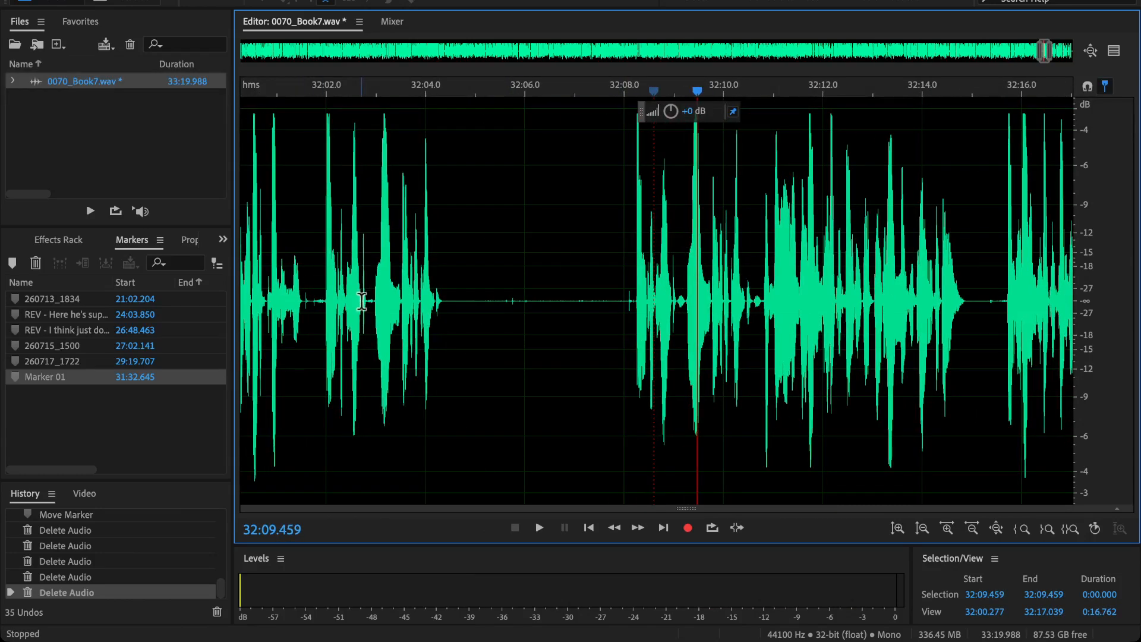
left_click_drag(361, 302, 675, 387)
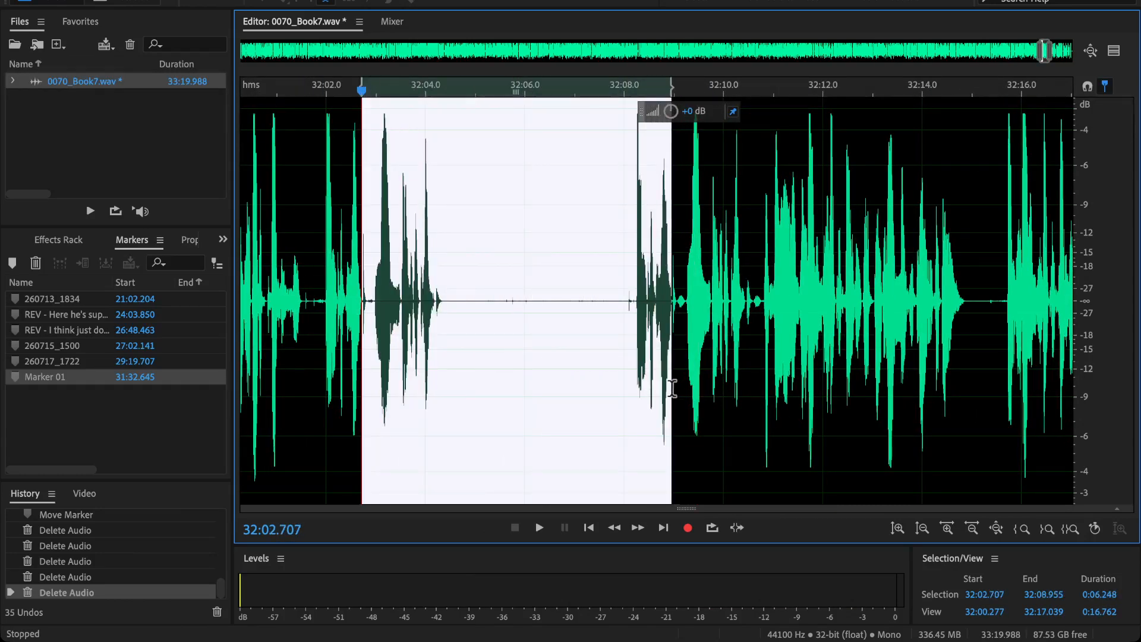
key("Delete")
key("space")
scroll(481, 363, "left", 3)
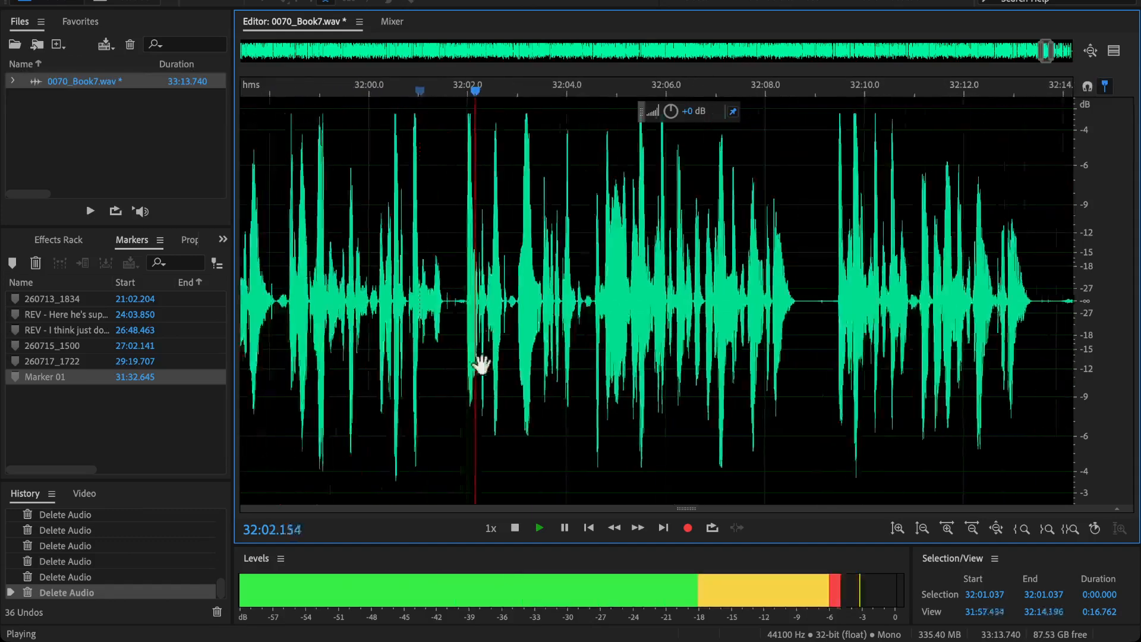
Step: Move Marker 01 to 32:01.624 during playback to mark the latest edited spot
key("backslash")
key("equal")
key("equal")
key("equal")
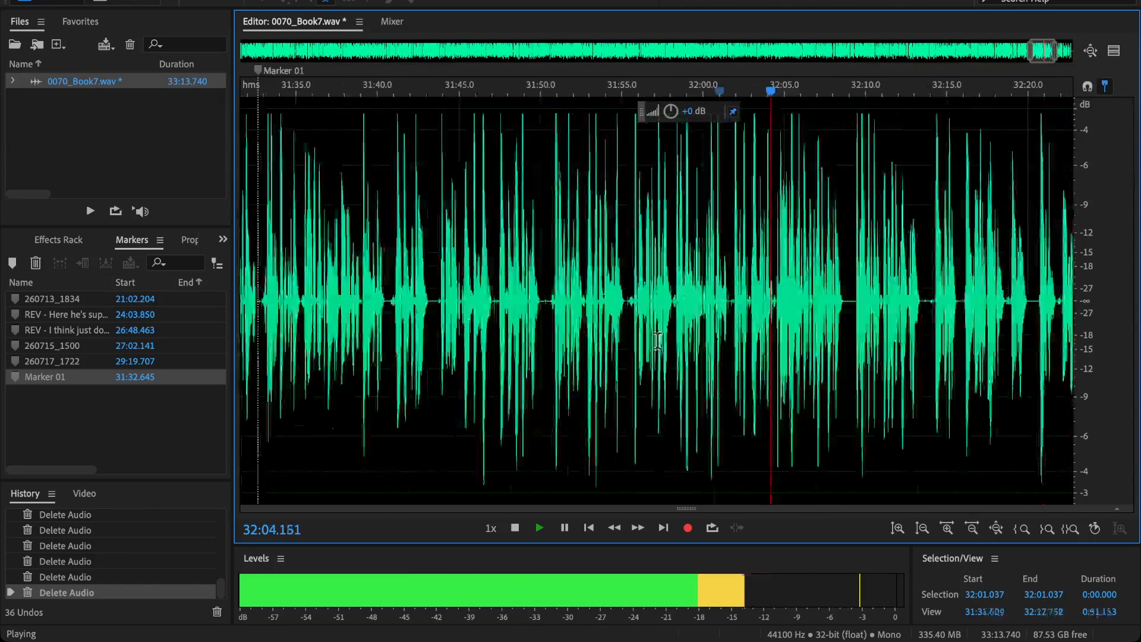
left_click_drag(749, 180, 776, 203)
key("equal")
key("equal")
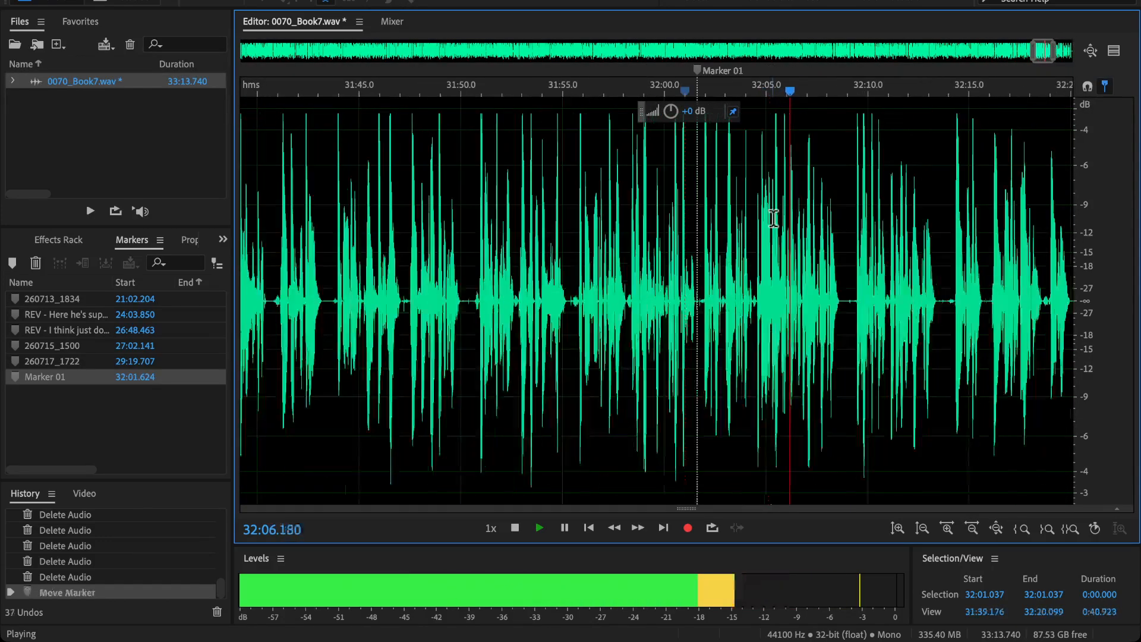
Step: Listen on past 32:11, replay from about 32:06.0, delete from 32:06.010 to about 32:10.3, and play back from 32:05.693
scroll(714, 309, "right", 5)
key("equal")
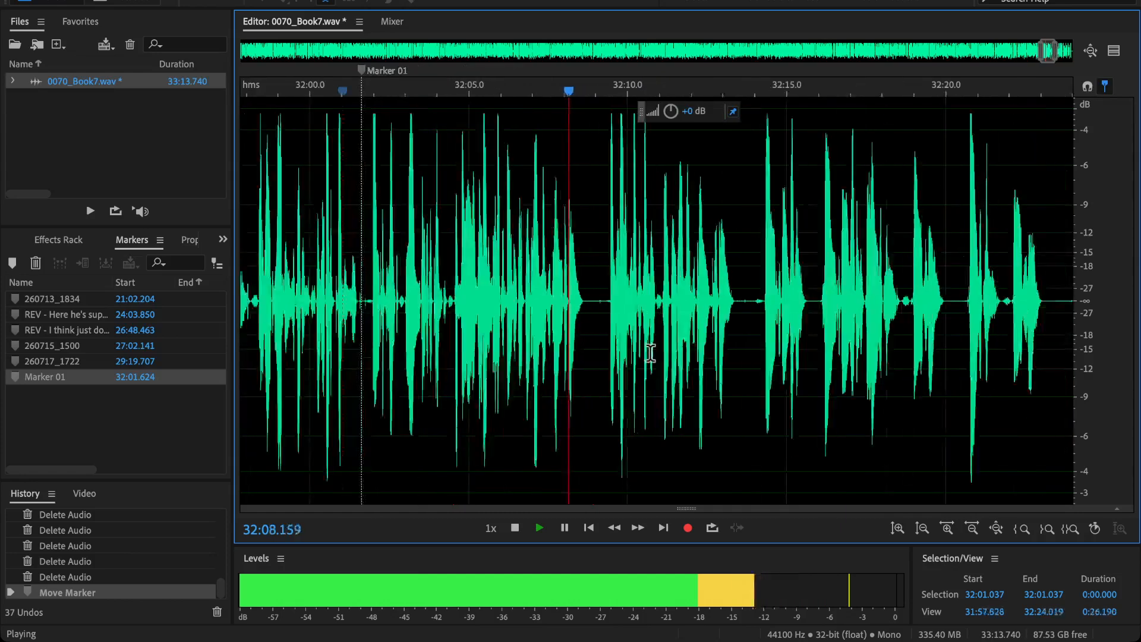
key("equal")
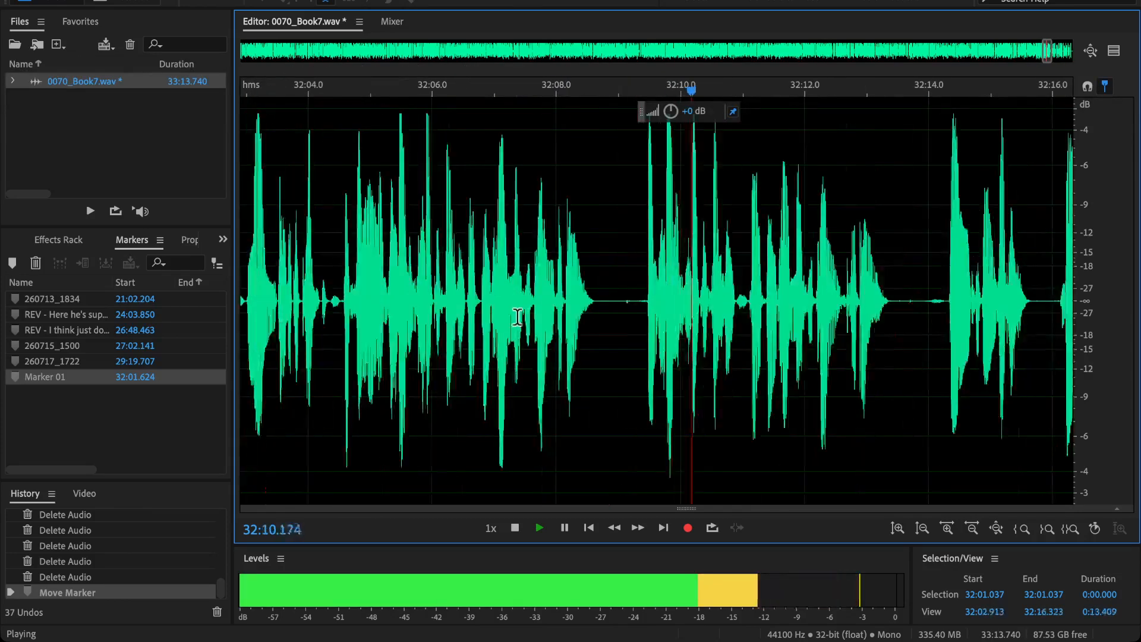
key("equal")
key("space")
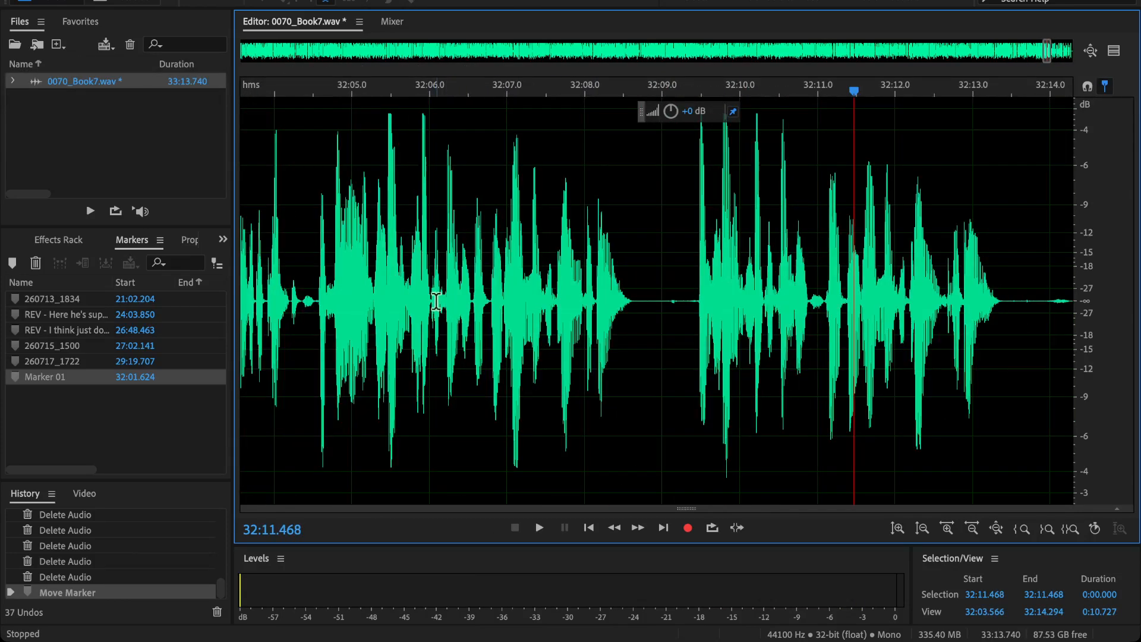
left_click(430, 309)
key("space")
key("space")
left_click_drag(430, 309, 753, 481)
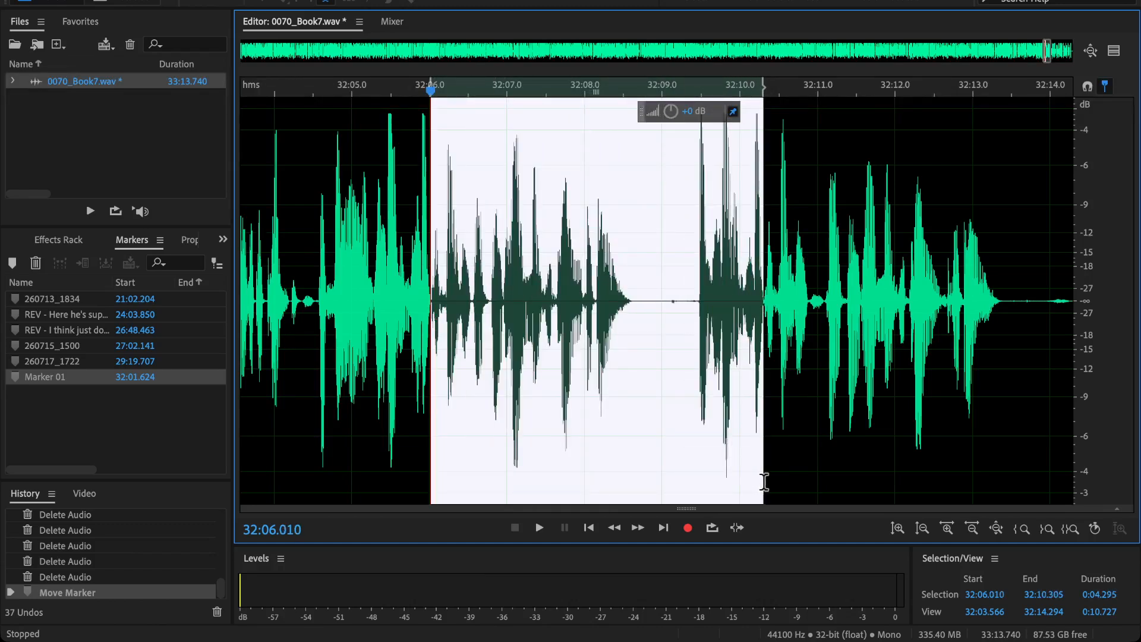
key("Delete")
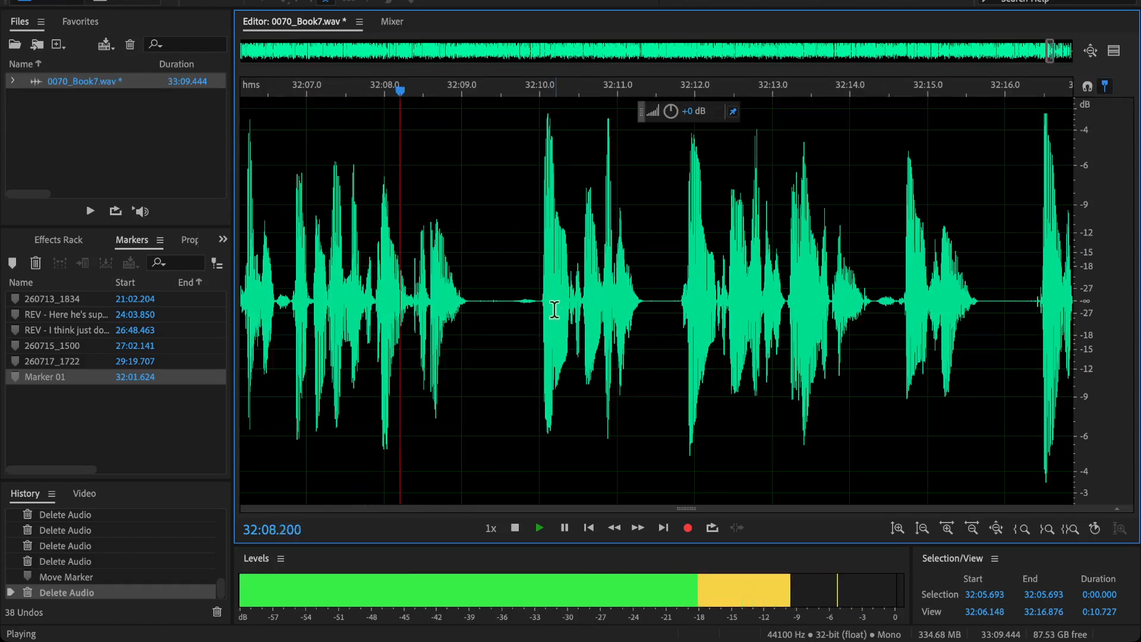
Step: Listen on past 32:12, delete the phrase from about 32:10.0 to about 32:11.8, and play back the join from 32:08.319
scroll(505, 343, "down", 2)
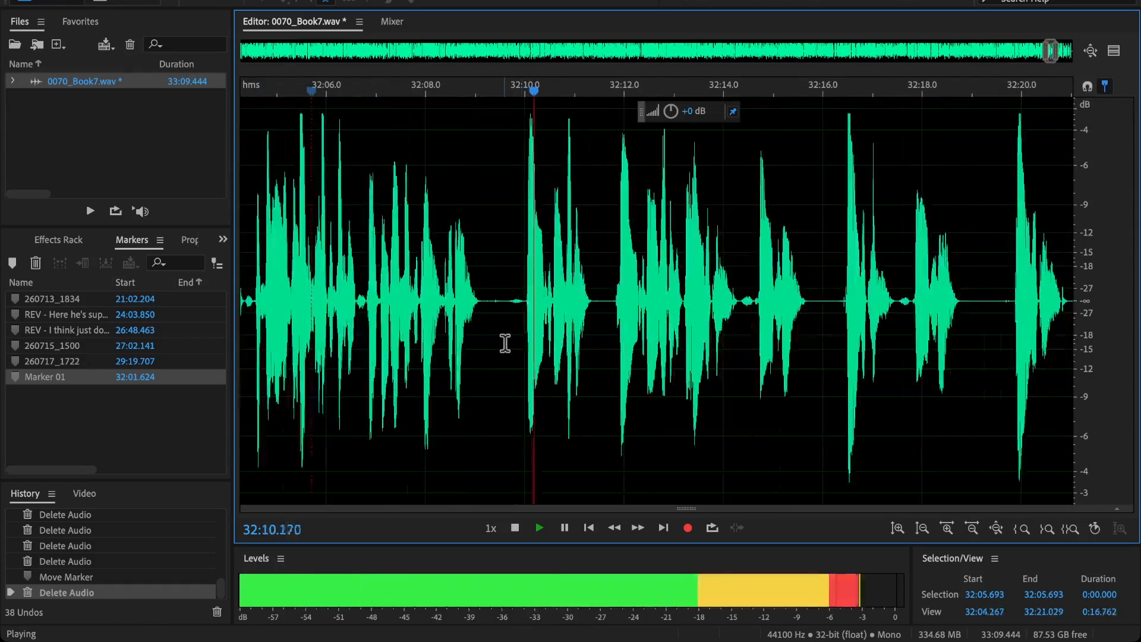
scroll(597, 327, "up", 1)
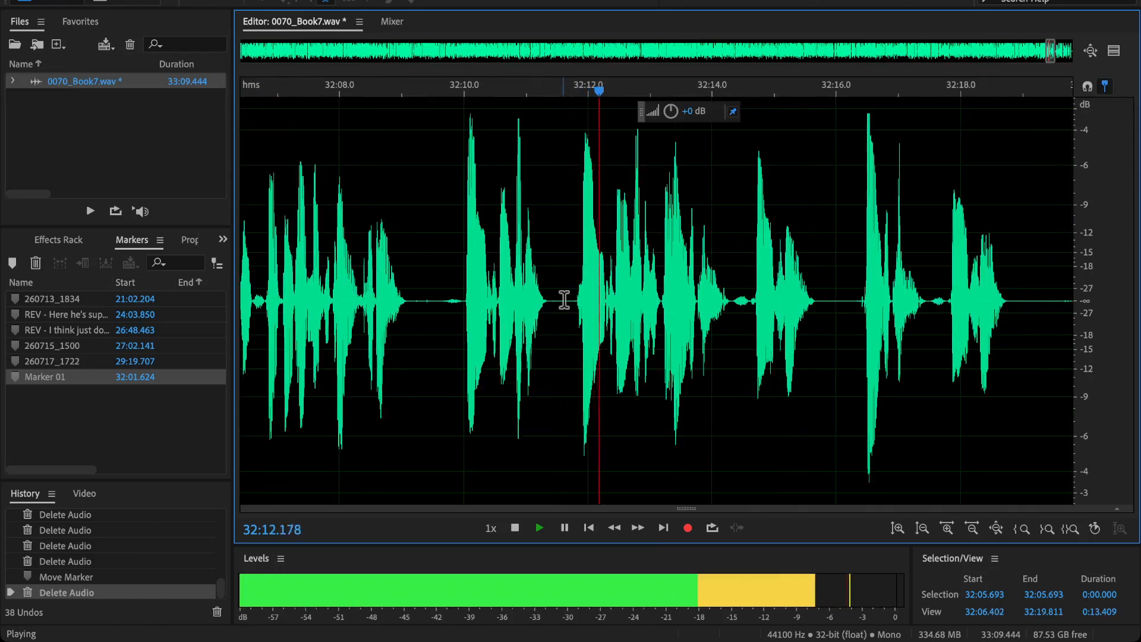
key("space")
left_click_drag(571, 310, 464, 365)
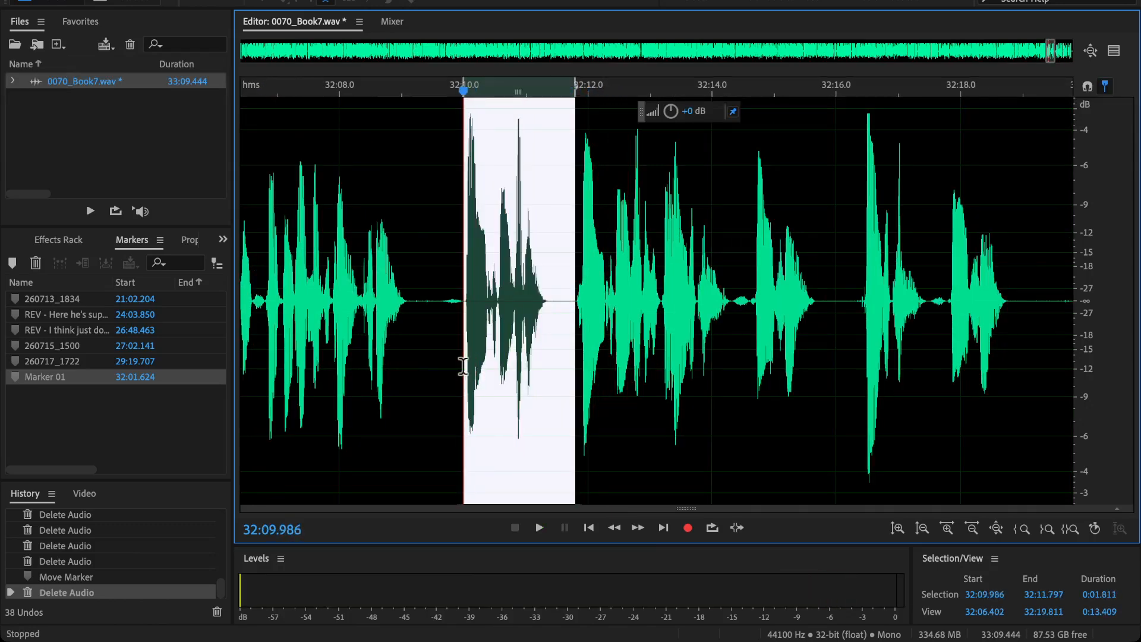
key("Delete")
key("space")
Step: Compare the takes at 32:18.086 and 32:12.047, delete from 32:12.543 to 32:19.155, and play back the join from 32:11.034
scroll(370, 243, "down", 5)
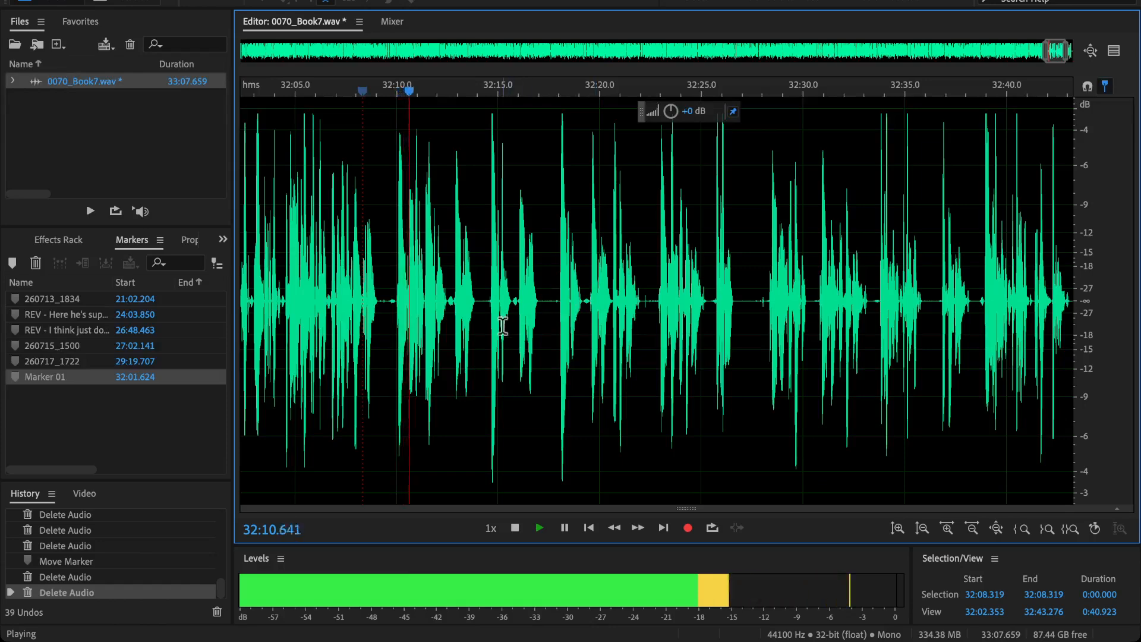
scroll(505, 309, "up", 2)
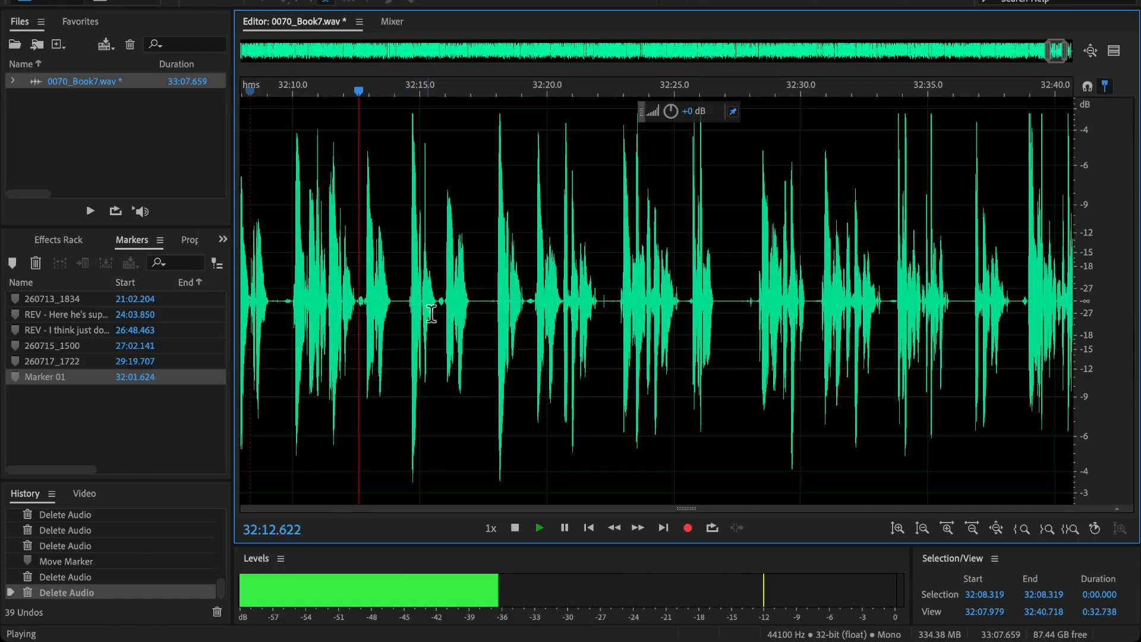
scroll(598, 354, "left", 3)
scroll(600, 328, "up", 2)
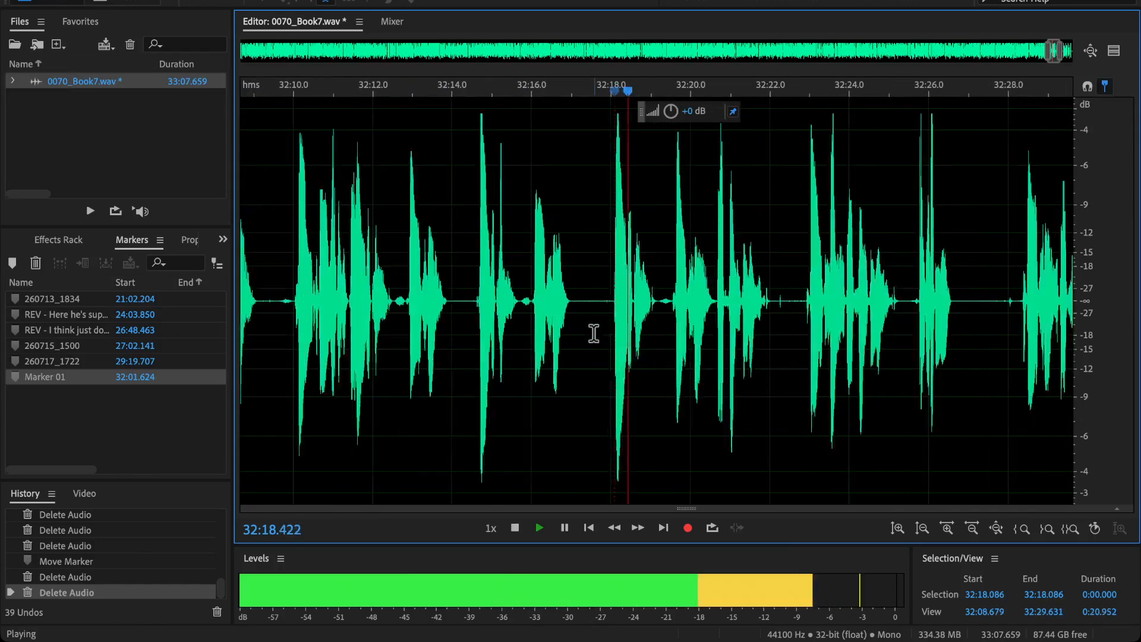
key("space")
left_click(375, 301)
key("space")
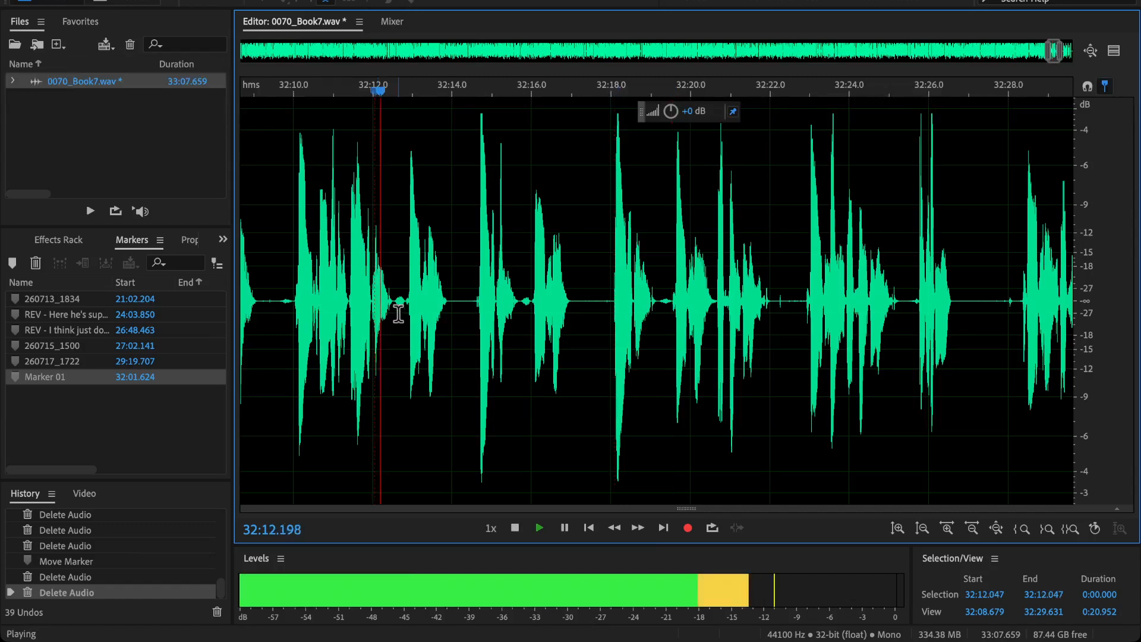
key("space")
left_click_drag(399, 317, 660, 407)
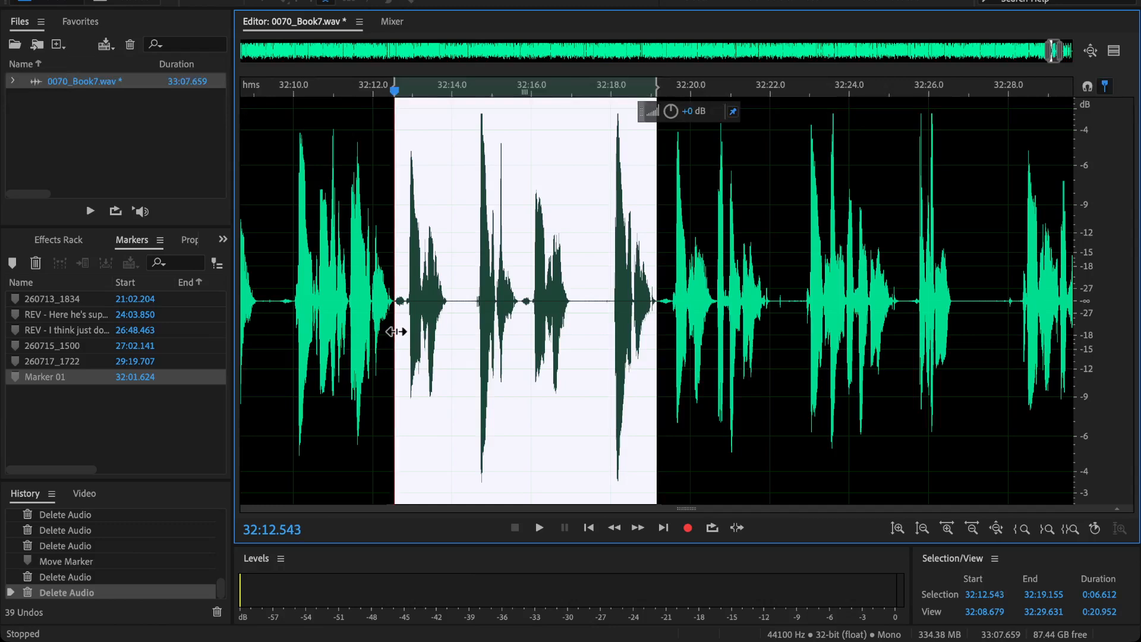
key("Delete")
key("space")
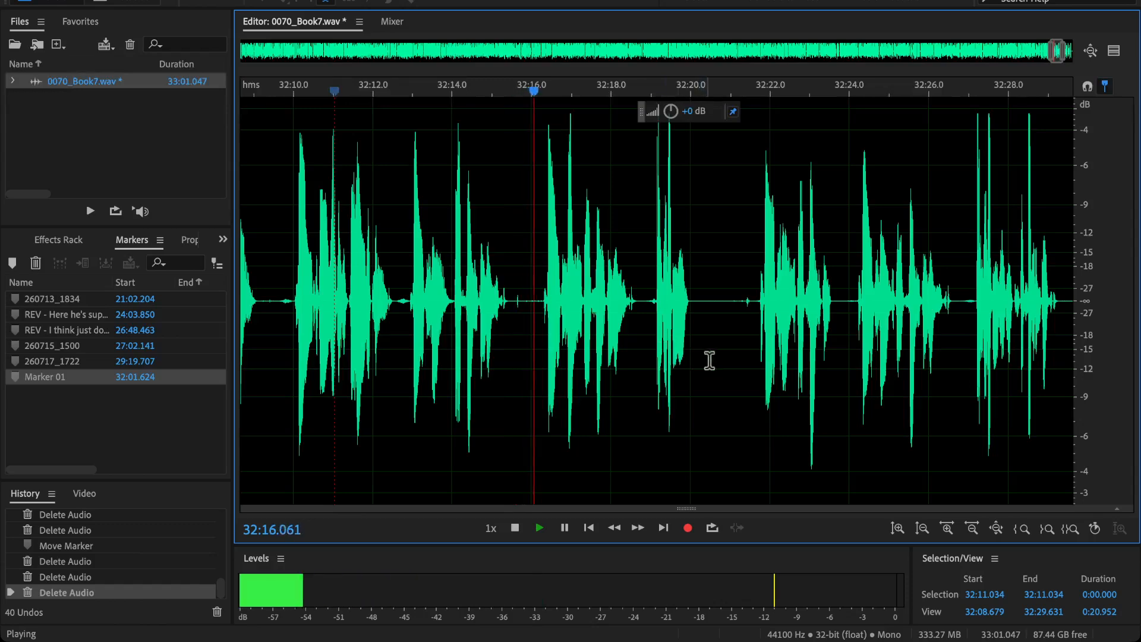
Step: Spot-check the takes between about 32:27 and 32:31, delete from 32:18.713 to 32:31.653, and play back the join from 32:16.311
scroll(629, 357, "down", 2)
scroll(624, 349, "up", 1)
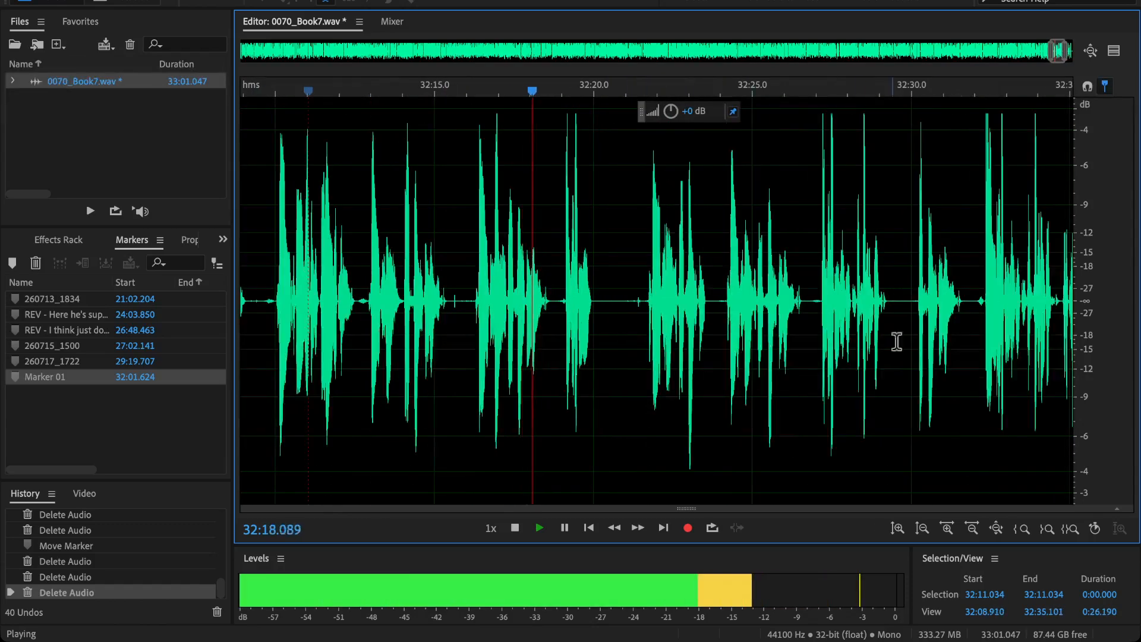
left_click(924, 333)
left_click_drag(899, 319, 781, 323)
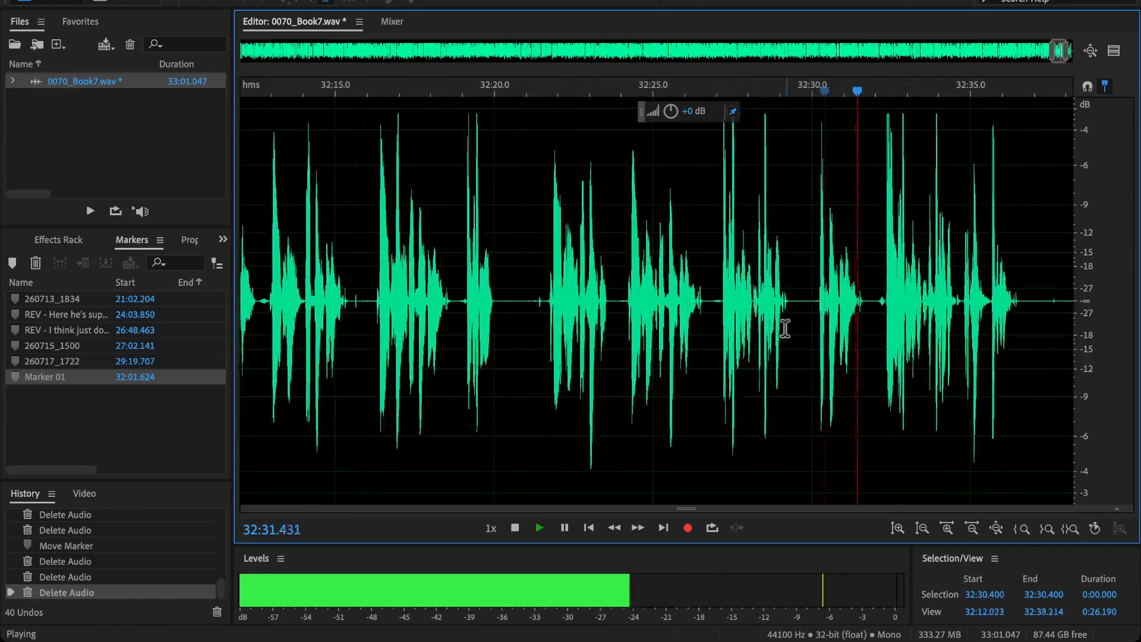
left_click_drag(720, 298, 728, 319)
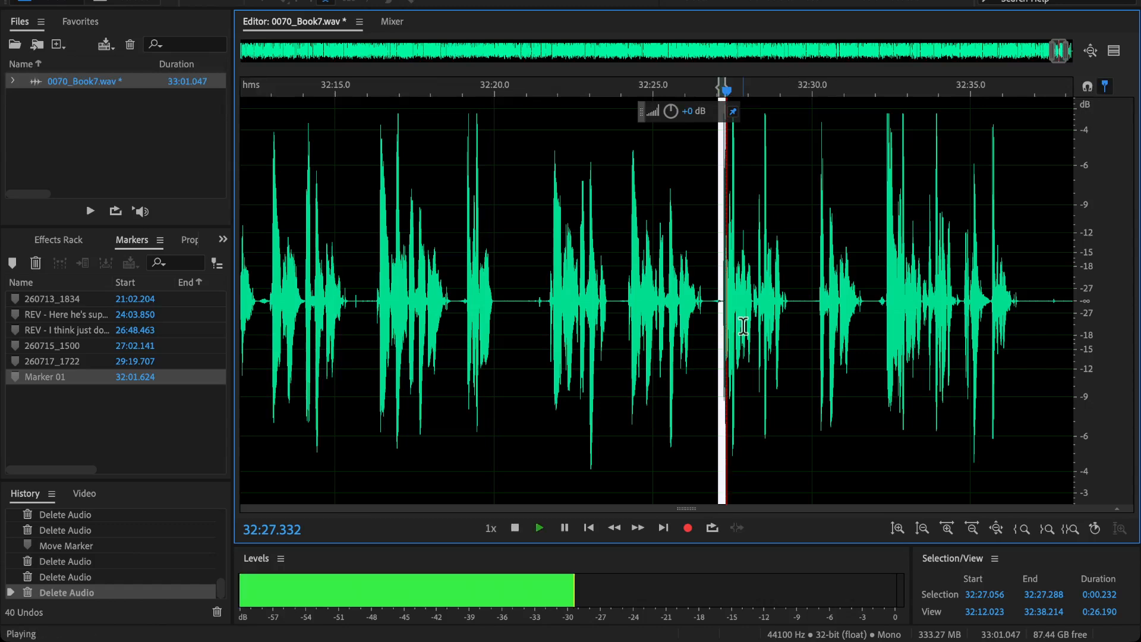
left_click(771, 329)
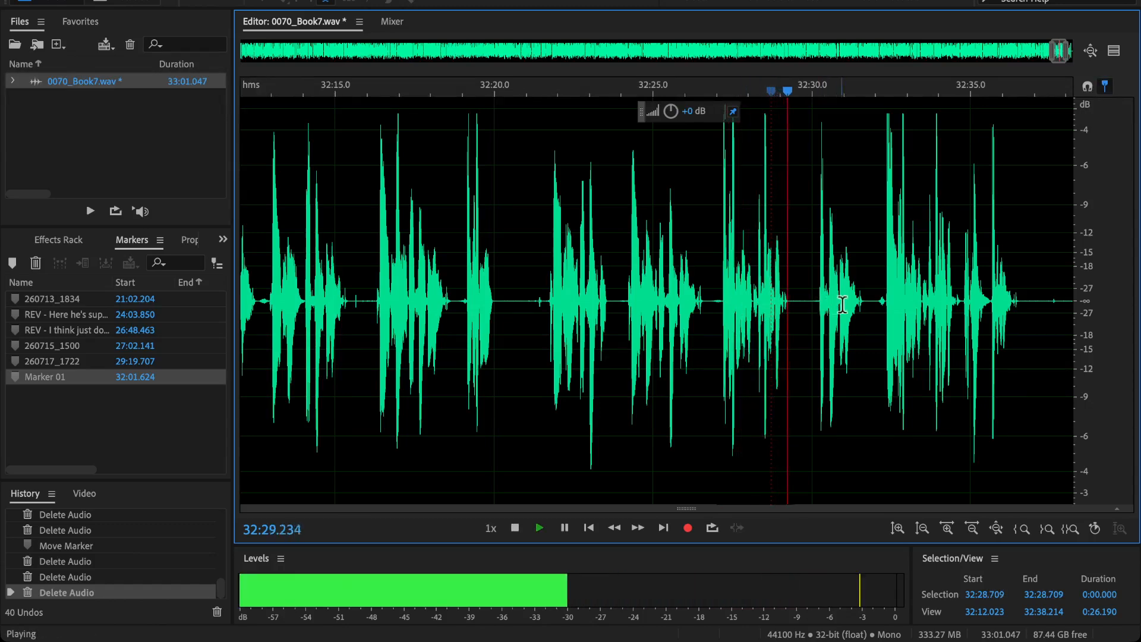
left_click(854, 330)
left_click_drag(450, 300, 866, 398)
key("space")
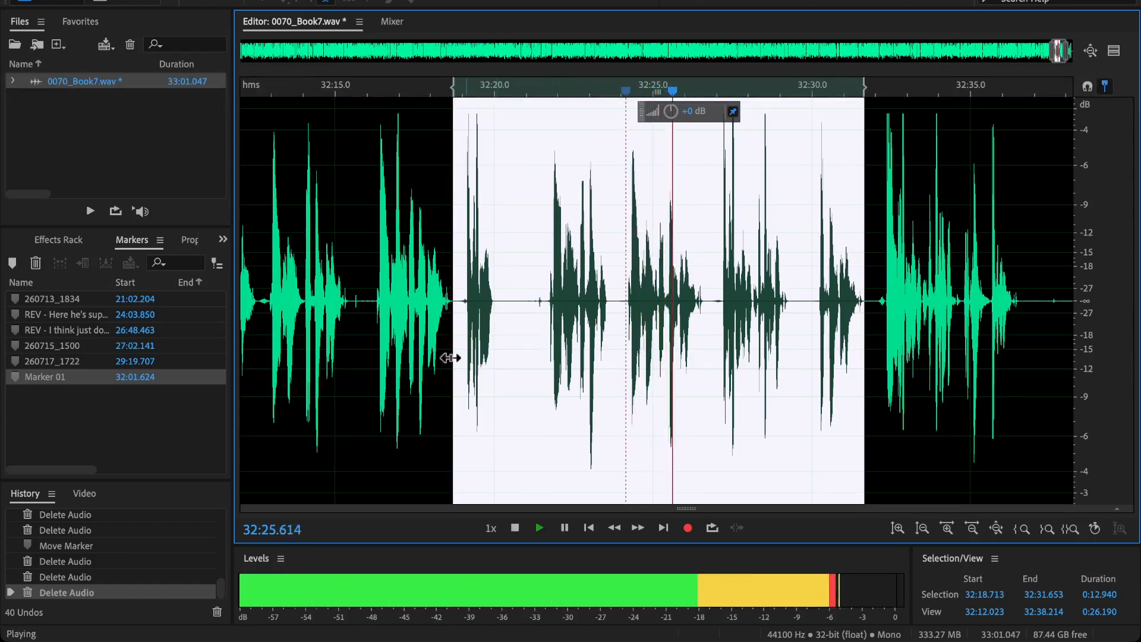
key("Delete")
left_click(377, 286)
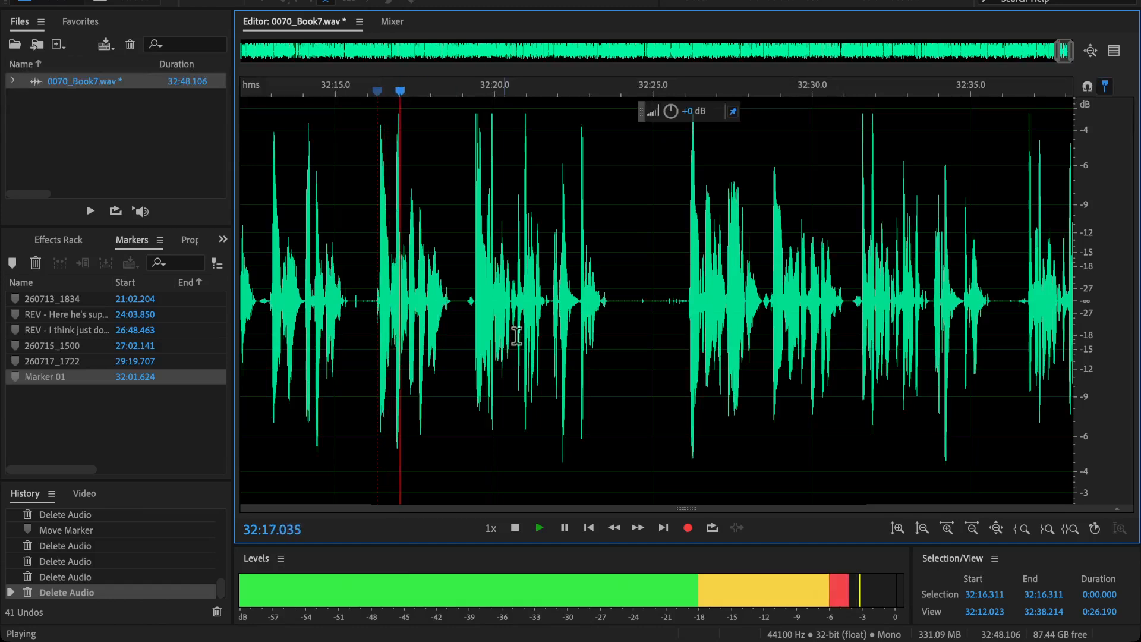
Step: Compare the takes at 32:25.997 and 32:09.851, delete from 32:10.013 to 32:26.091, and play back the join from 32:08.297
left_click(685, 306)
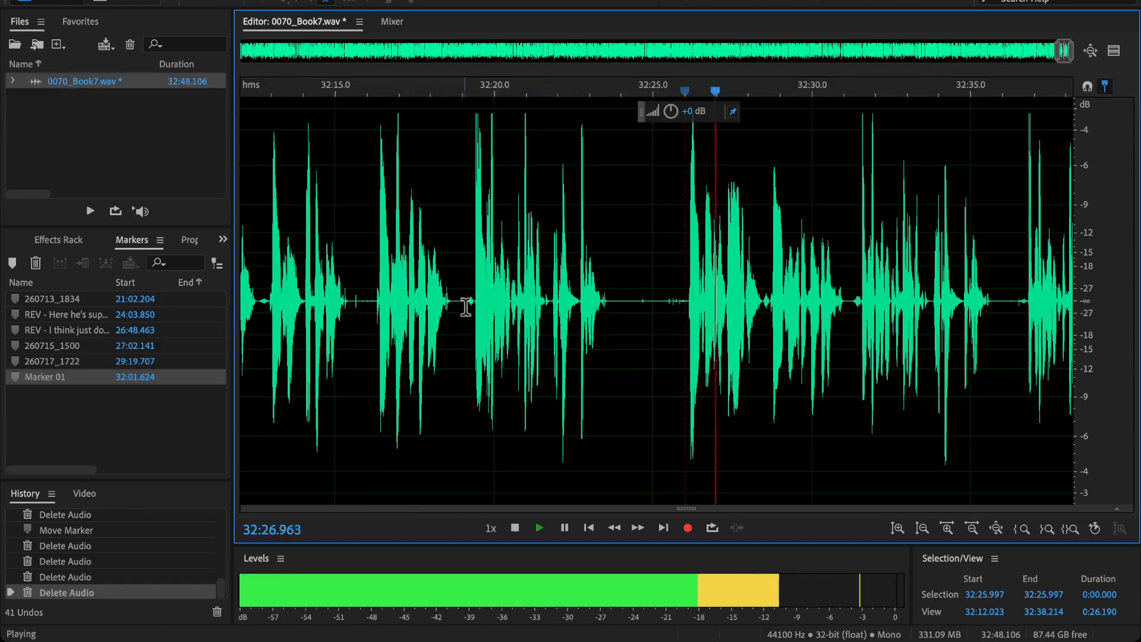
scroll(465, 306, "down", 2)
key("space")
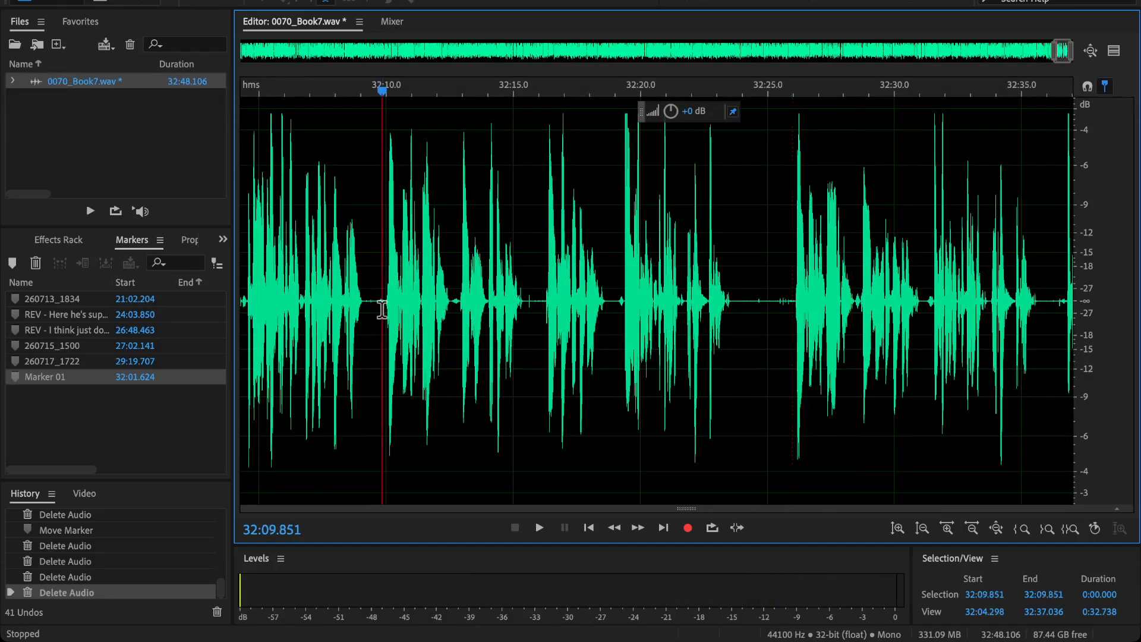
key("space")
key("space")
left_click_drag(387, 309, 785, 378)
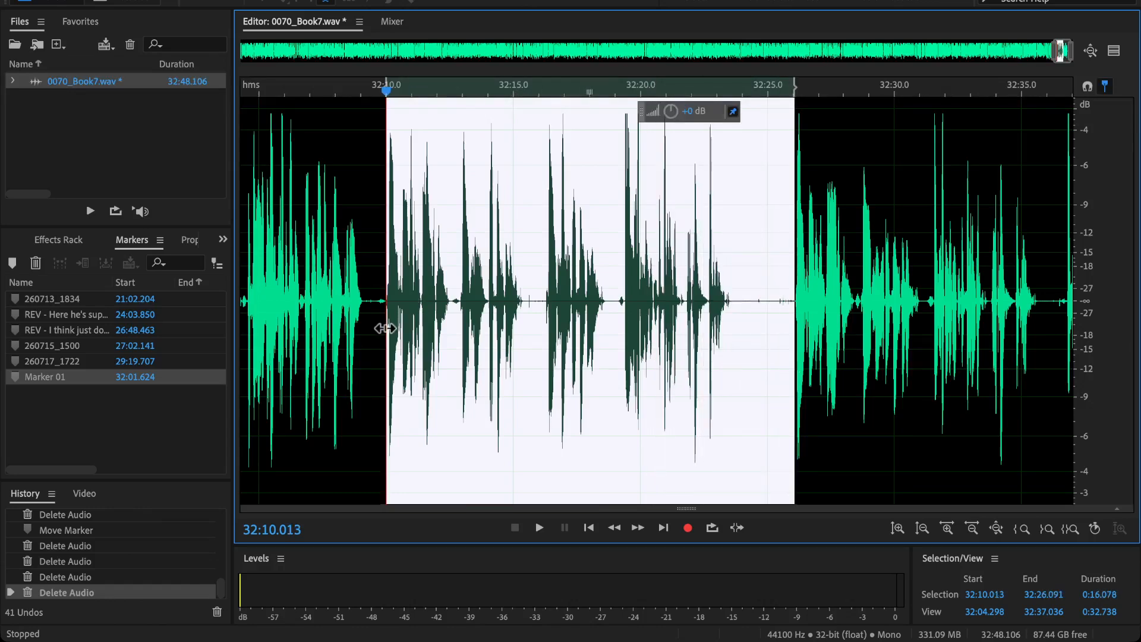
key("Delete")
left_click(470, 321)
key("space")
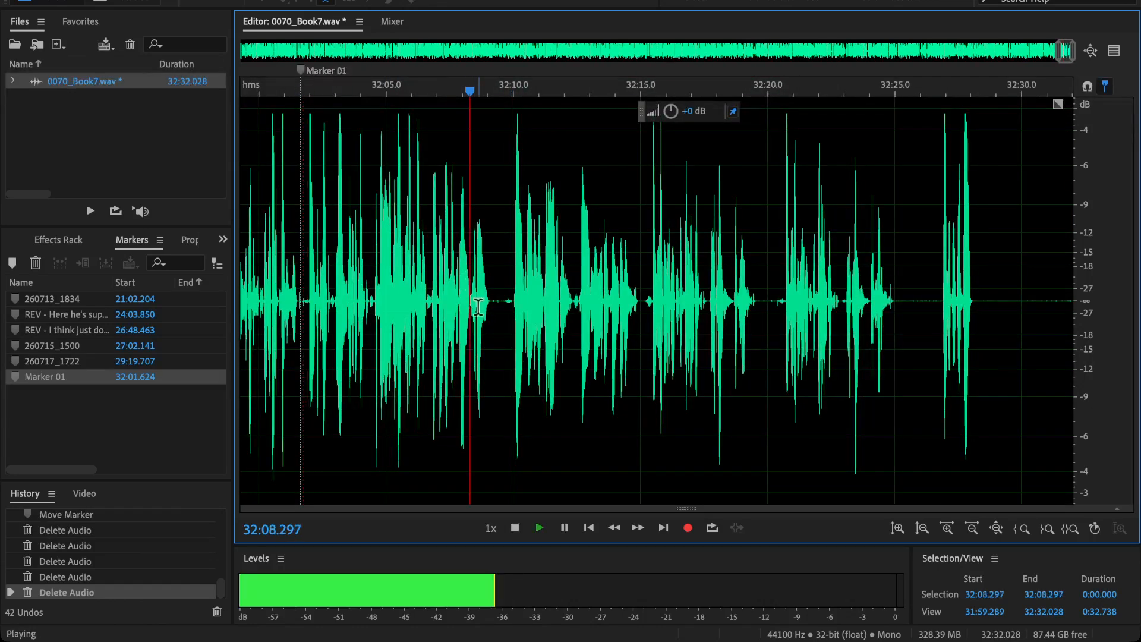
scroll(502, 331, "up", 5)
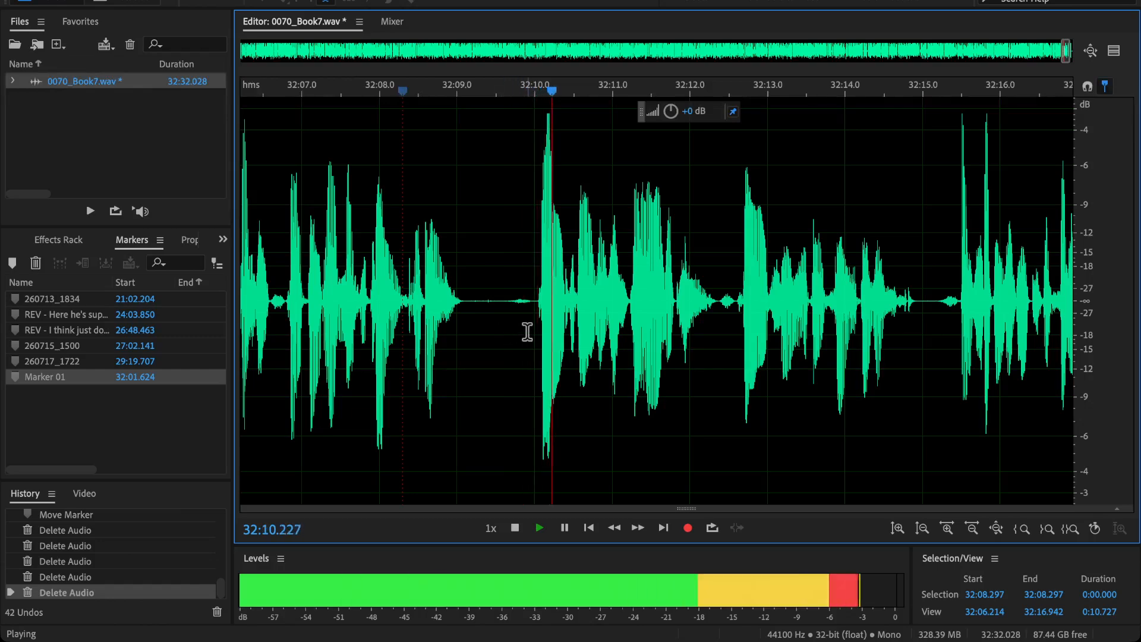
scroll(527, 331, "down", 5)
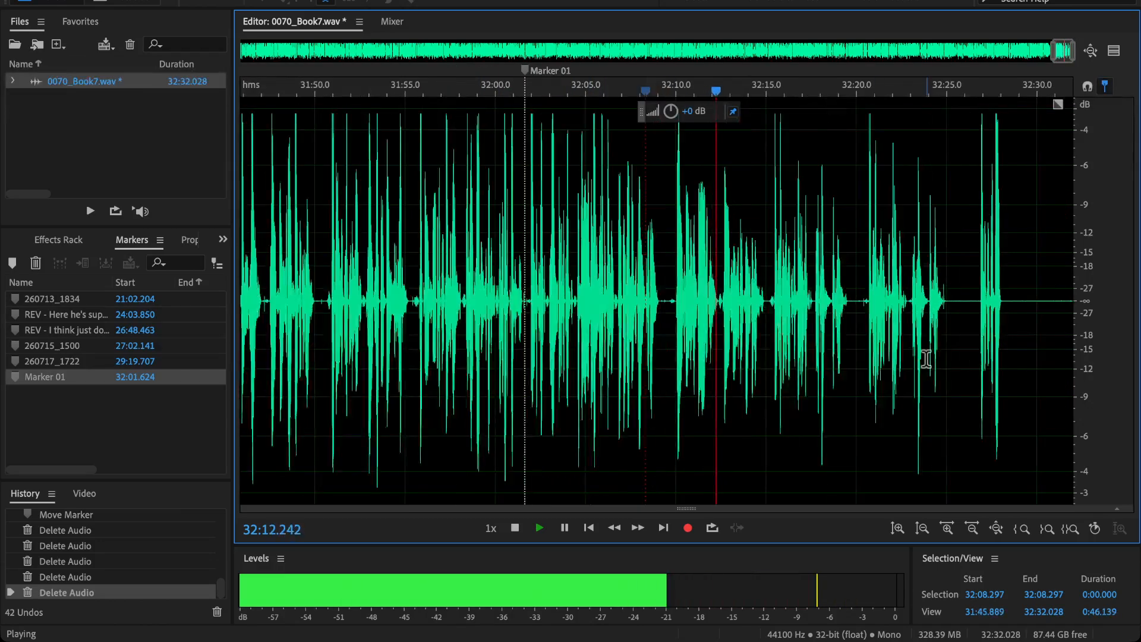
Step: Listen on past 32:12, compare the takes at 32:20.641 and 32:16.813, and stop after the phrase ending near 32:19.6
scroll(772, 333, "right", 3)
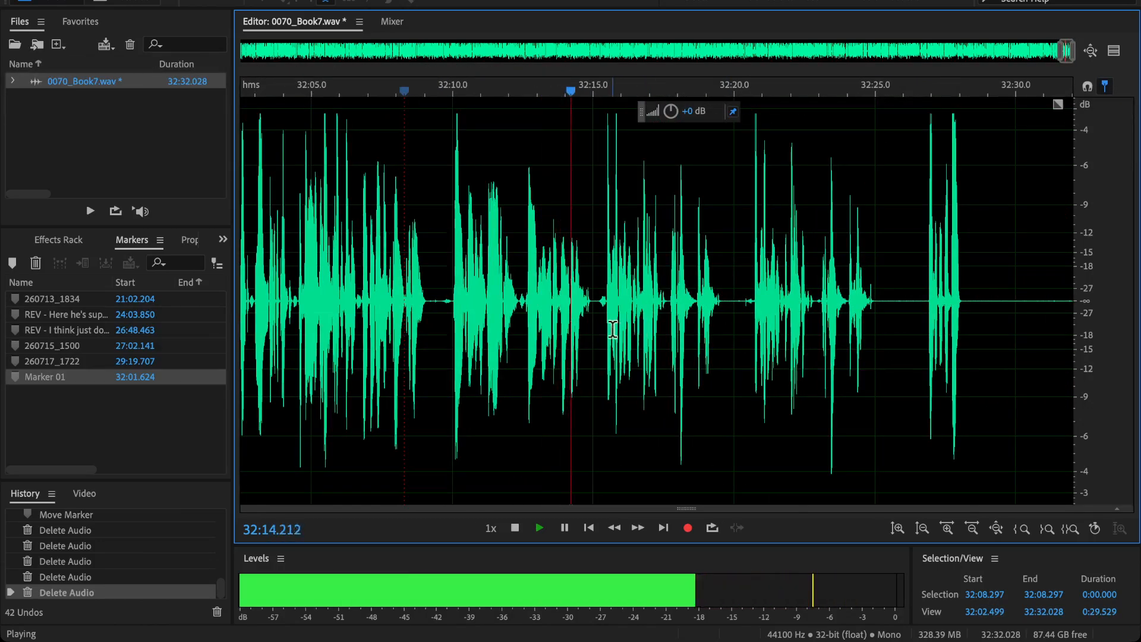
scroll(671, 336, "up", 2)
scroll(654, 337, "right", 2)
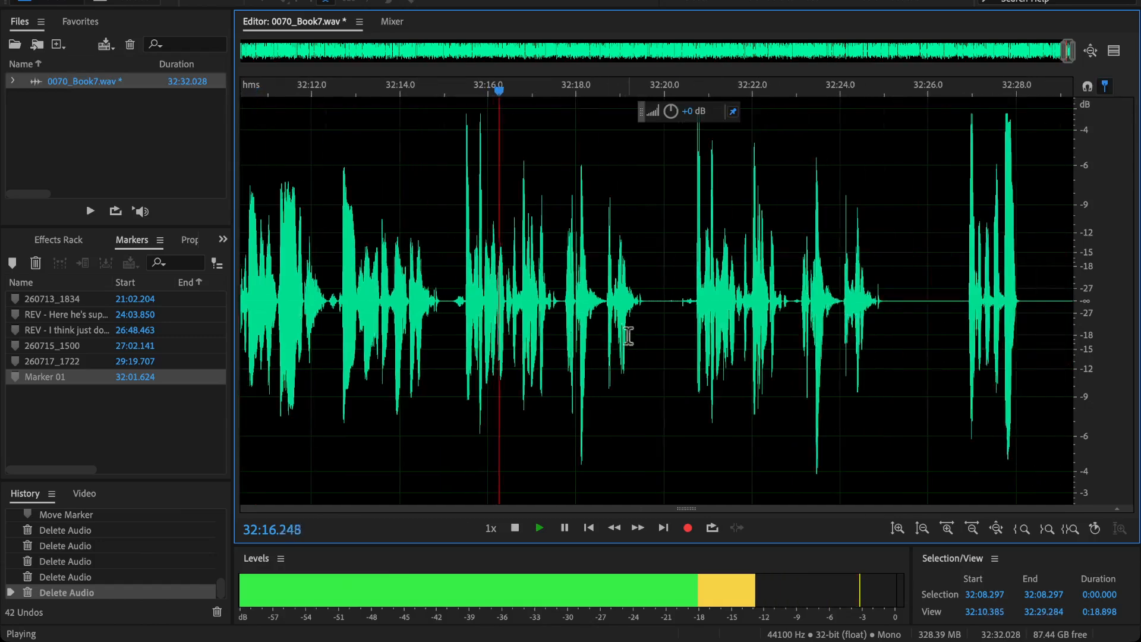
scroll(624, 330, "up", 1)
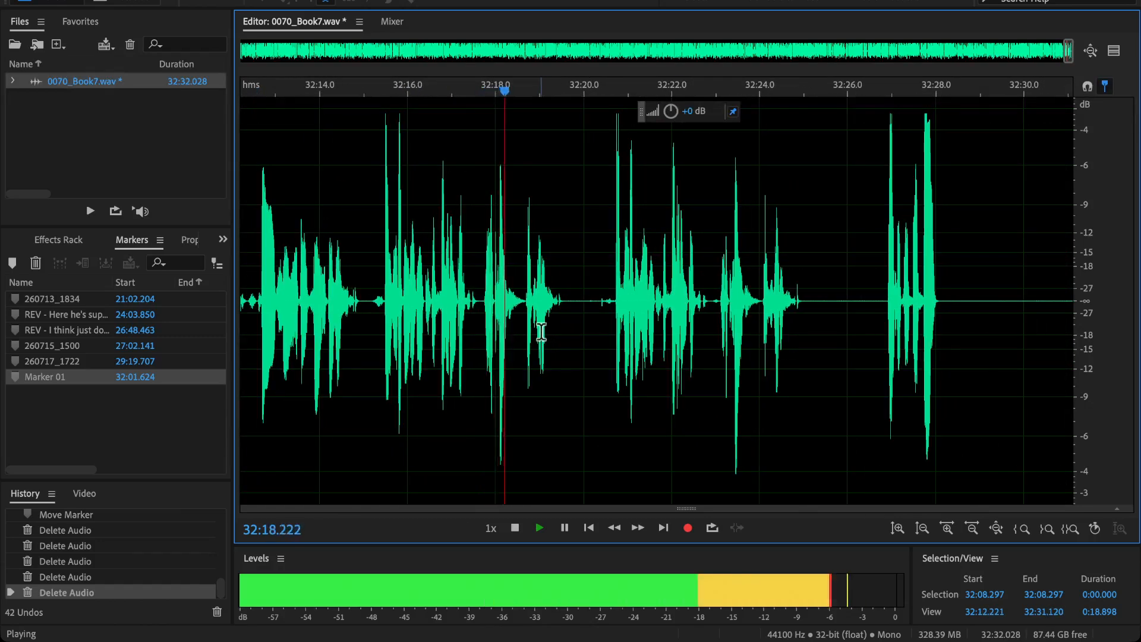
scroll(623, 339, "up", 1)
scroll(570, 344, "right", 2)
left_click(543, 333)
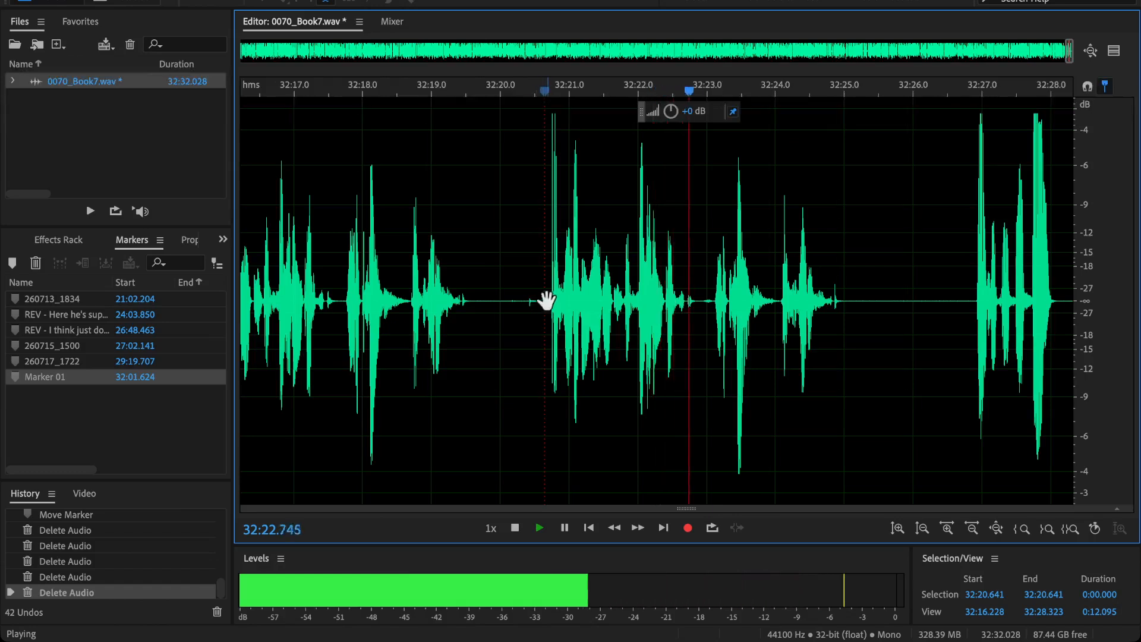
scroll(535, 309, "right", 1)
scroll(509, 331, "left", 1)
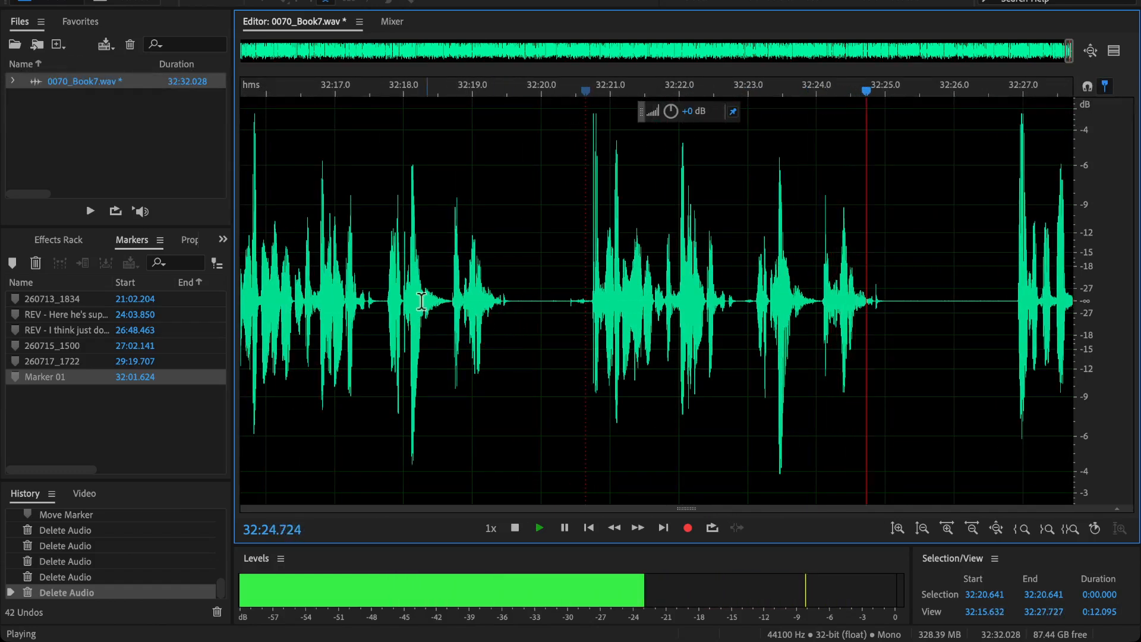
left_click(323, 304)
scroll(416, 321, "left", 2)
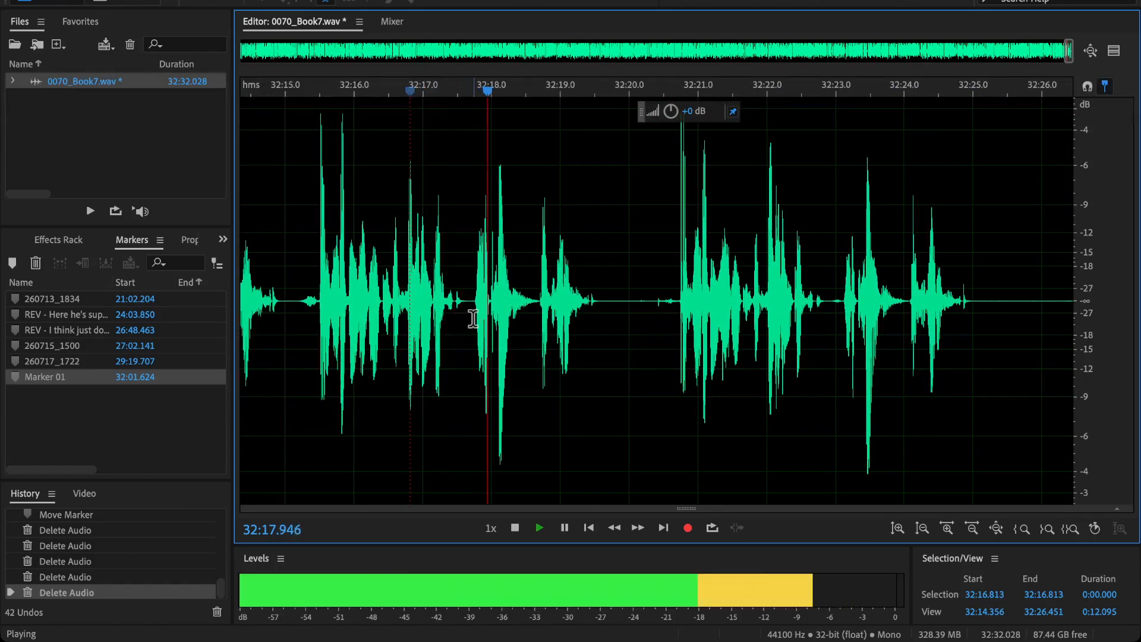
key("space")
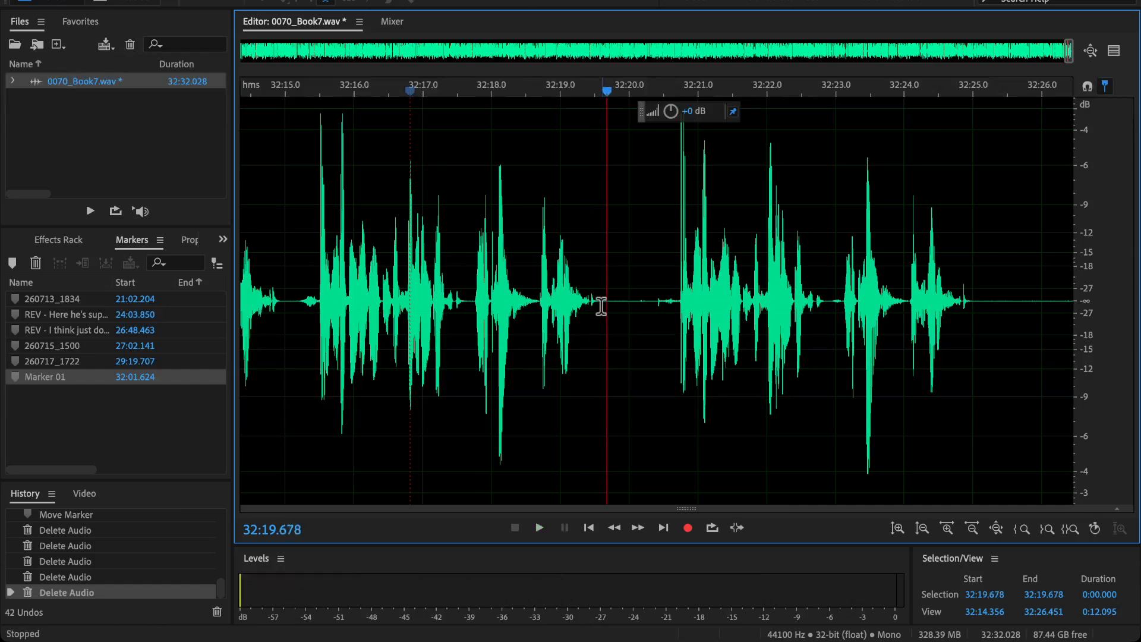
Step: Replace everything from 32:19.580 to the end with silence that ends the file at 32:23.580, and play back from 32:18.571
left_click_drag(601, 306, 1136, 416)
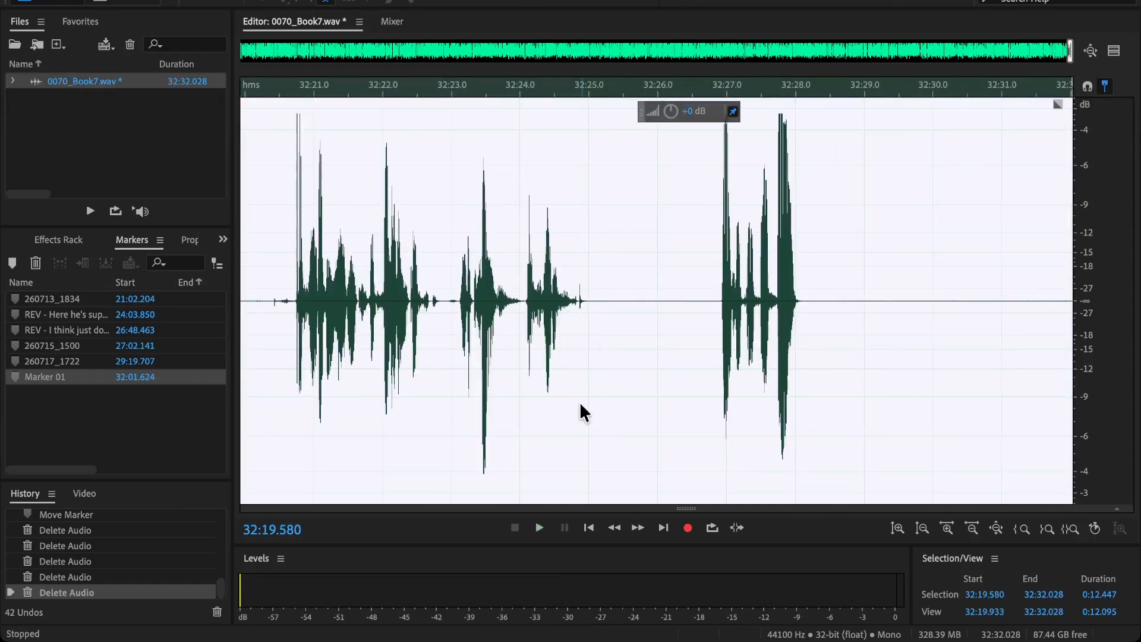
key("Return")
left_click(728, 288)
key("space")
scroll(1020, 272, "down", 10)
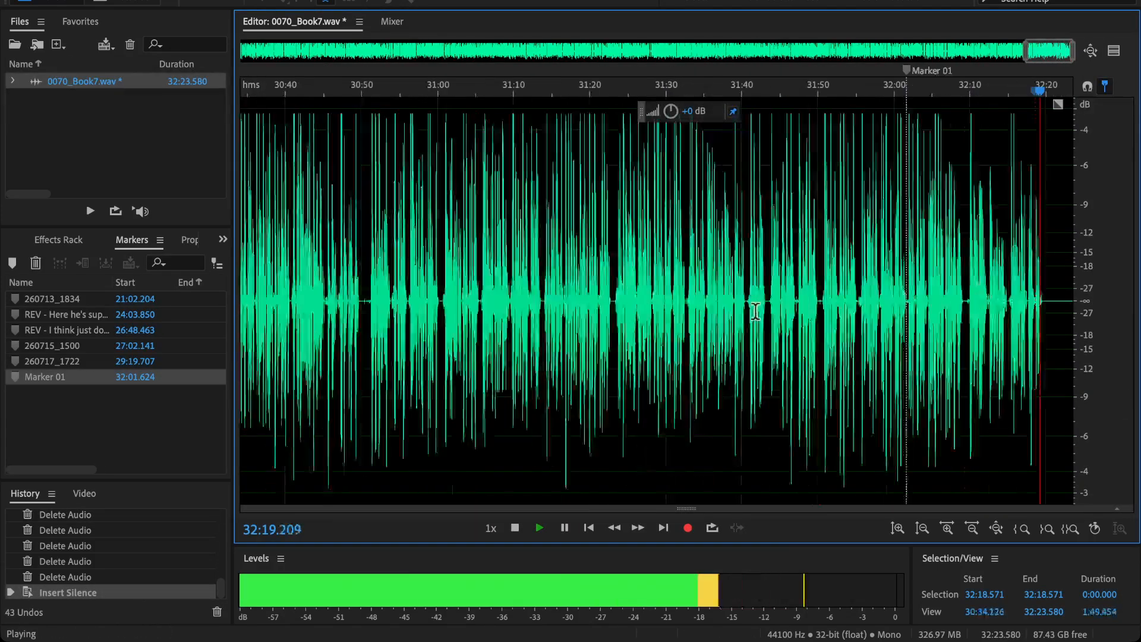
scroll(665, 298, "up", 5)
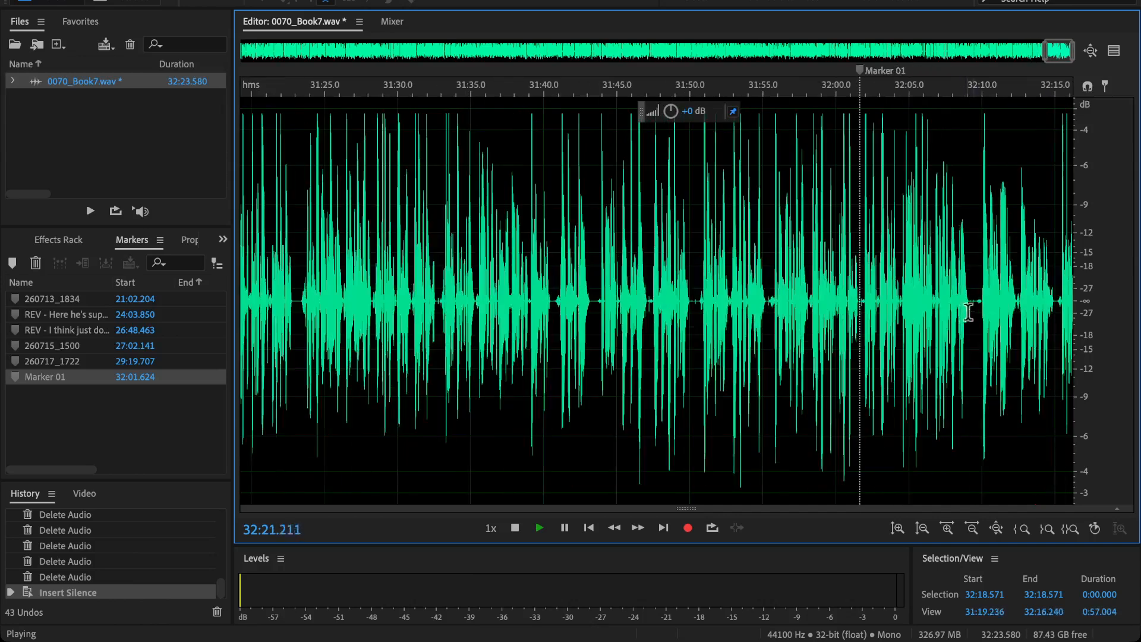
Step: Amplify 32:09.470 to 32:20.039 by about 1.2 dB, apply the Effects Rack to it, and play back from 32:06.940
left_click_drag(1021, 308, 871, 332)
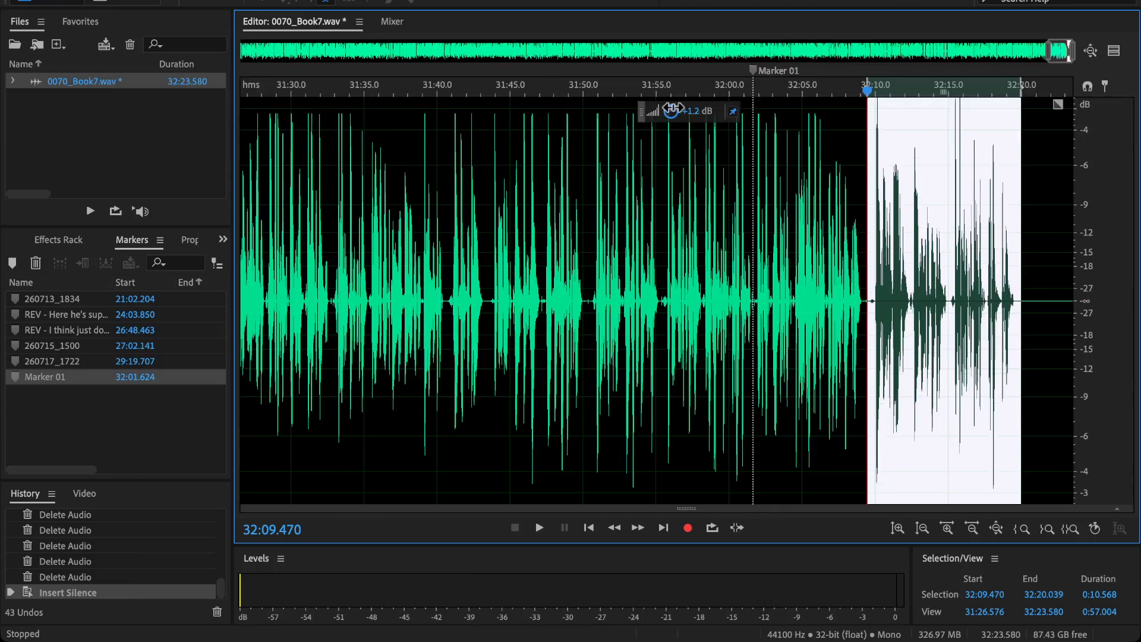
left_click(831, 237)
key("space")
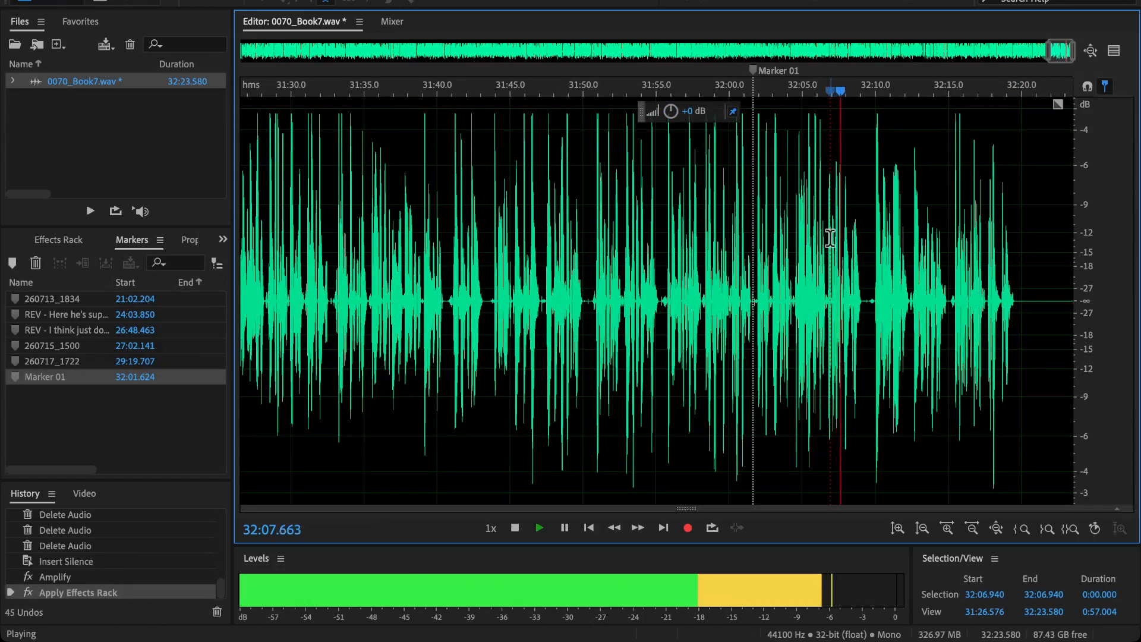
Step: Listen through the last phrases, move Marker 01 to the end of the file at 32:23.580, and stop playback
scroll(838, 215, "up", 2)
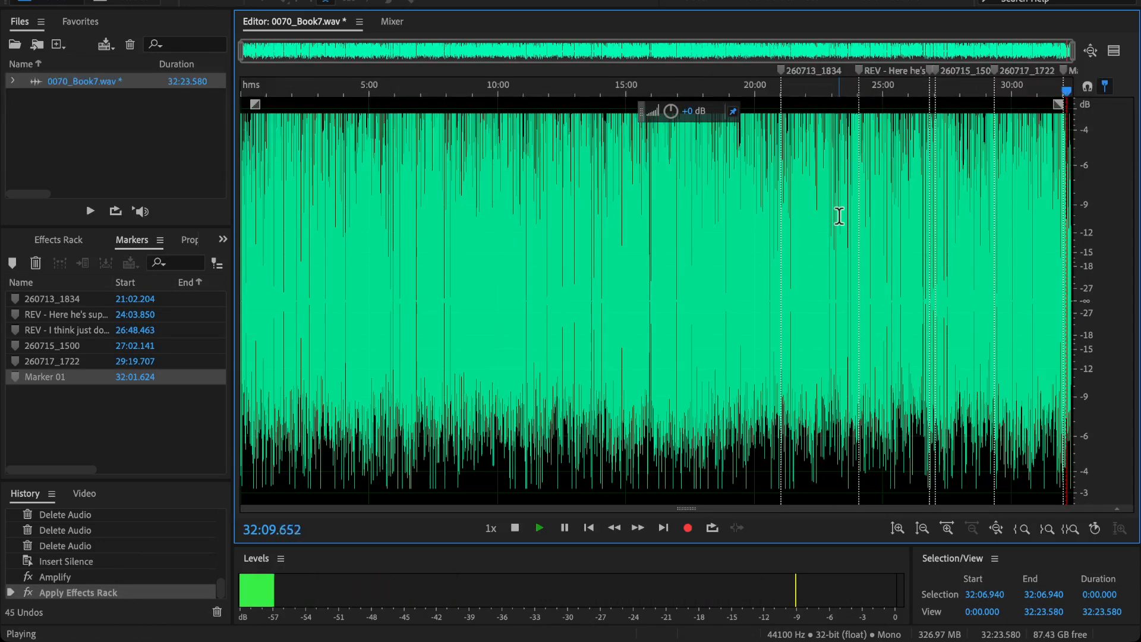
scroll(838, 216, "up", 10)
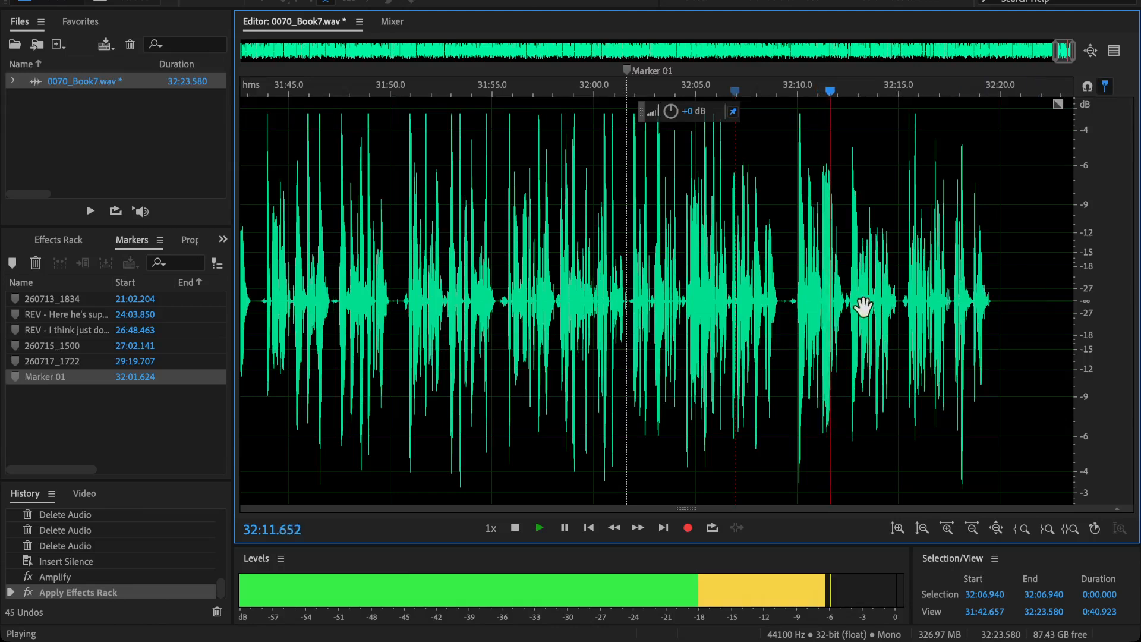
scroll(681, 238, "down", 10)
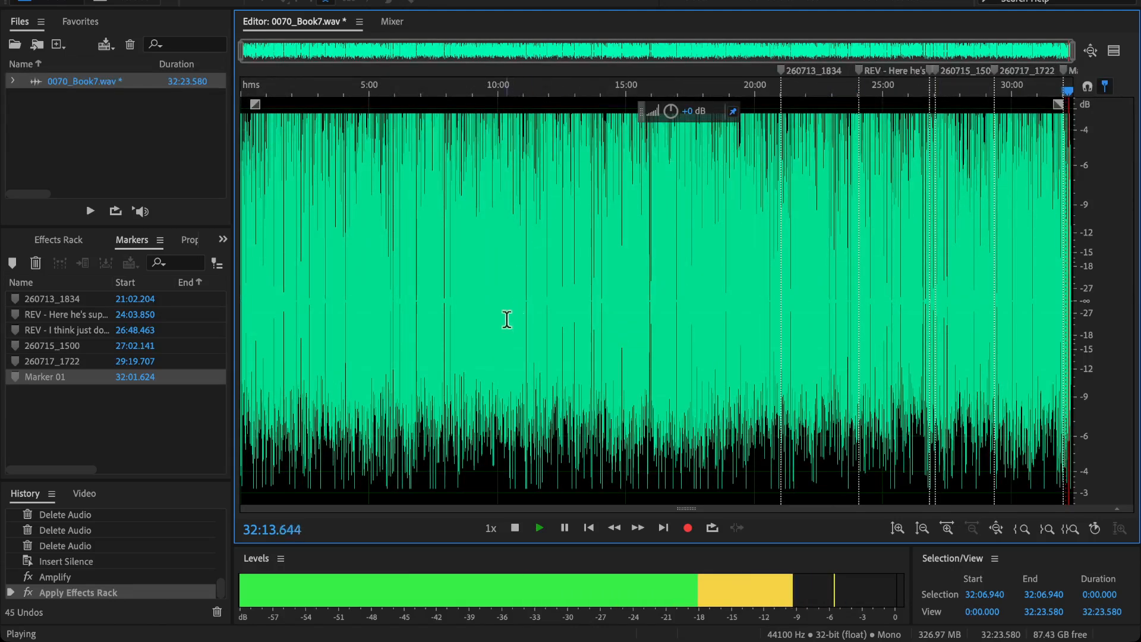
scroll(799, 270, "up", 10)
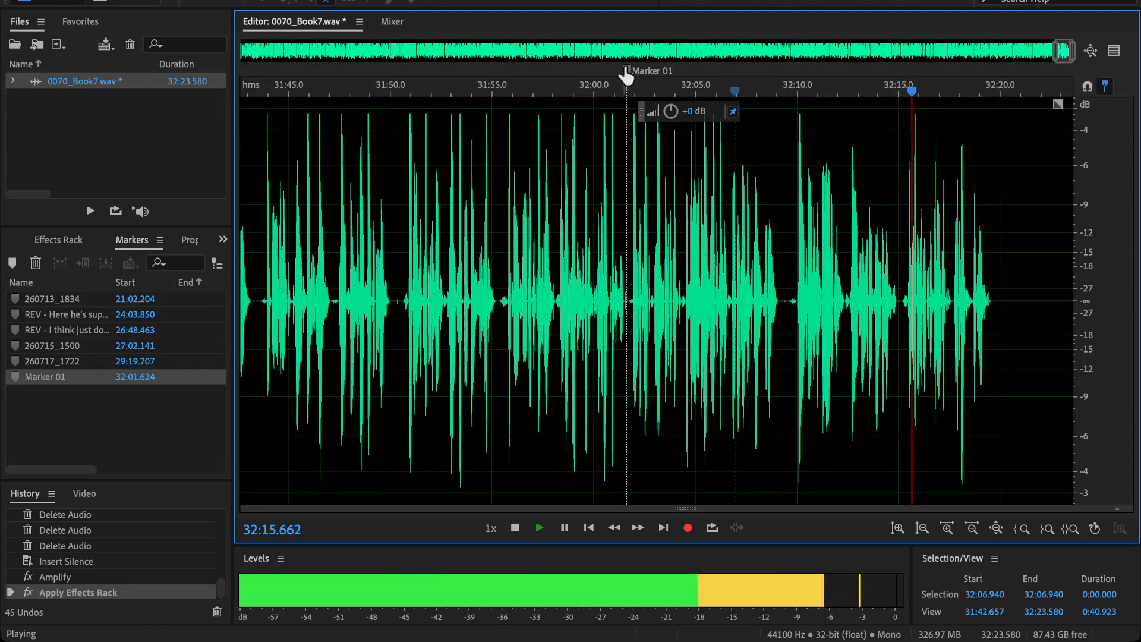
left_click_drag(627, 70, 1073, 70)
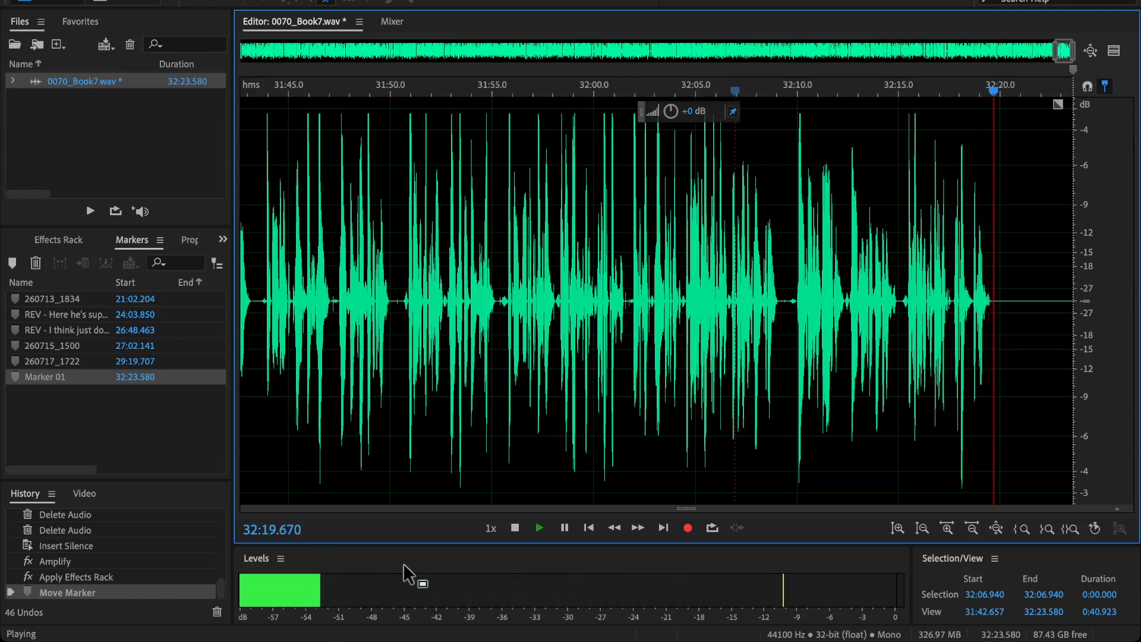
left_click(515, 528)
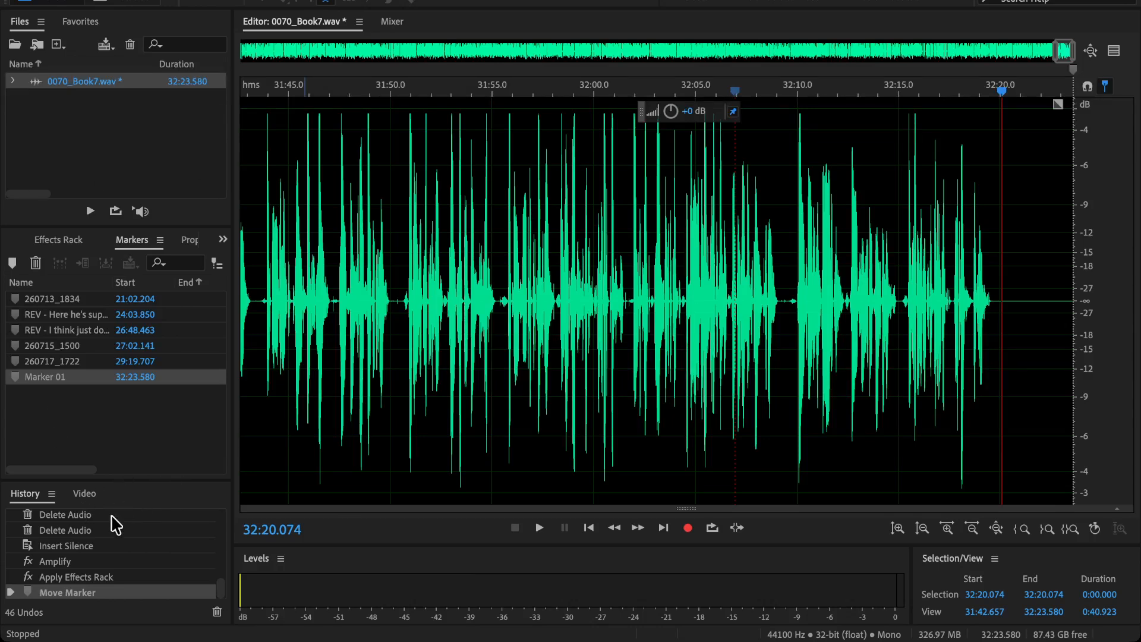
Step: Delete the markers 260713_1834, 260715_1500, 260717_1722 and Marker 01, keeping the two REV markers, and save 0070_Book7.wav
left_click(1002, 339)
left_click_drag(65, 397, 43, 338)
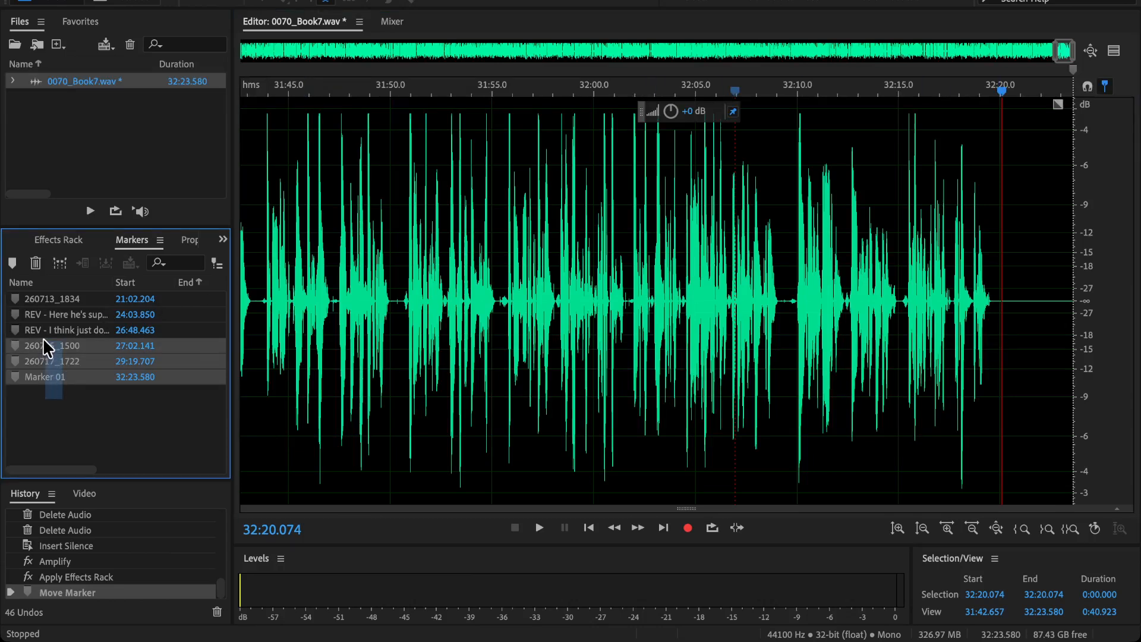
left_click(70, 306)
mouse_move(59, 389)
left_mouse_down()
mouse_move(62, 326)
mouse_move(57, 356)
left_mouse_up()
left_click(64, 301, "ctrl")
key("Delete")
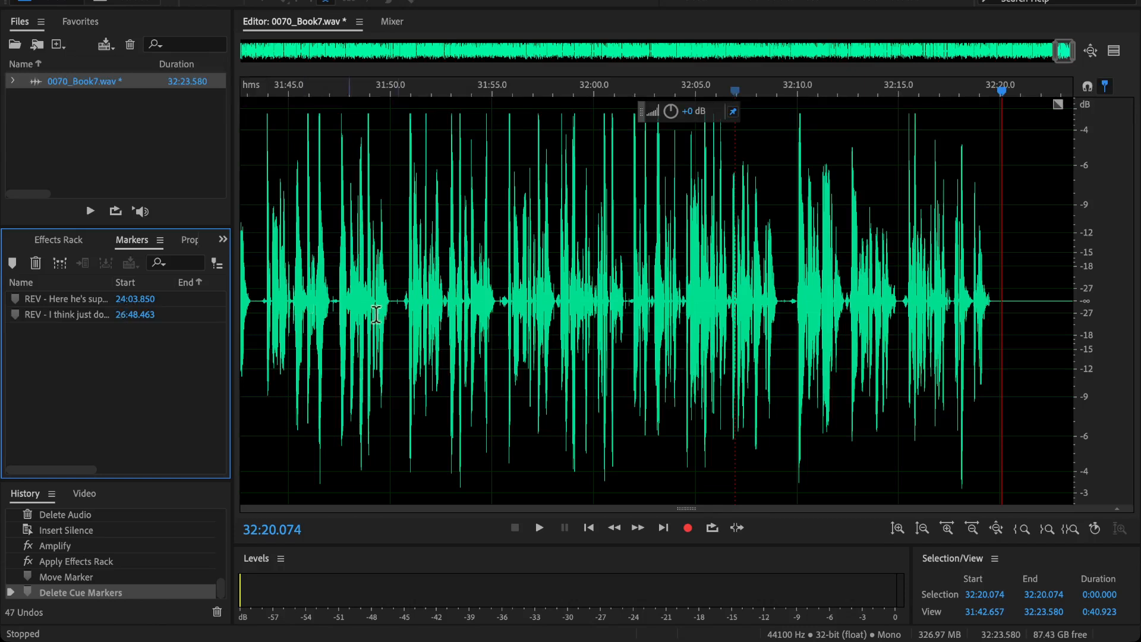
left_click(453, 326)
key("ctrl+s")
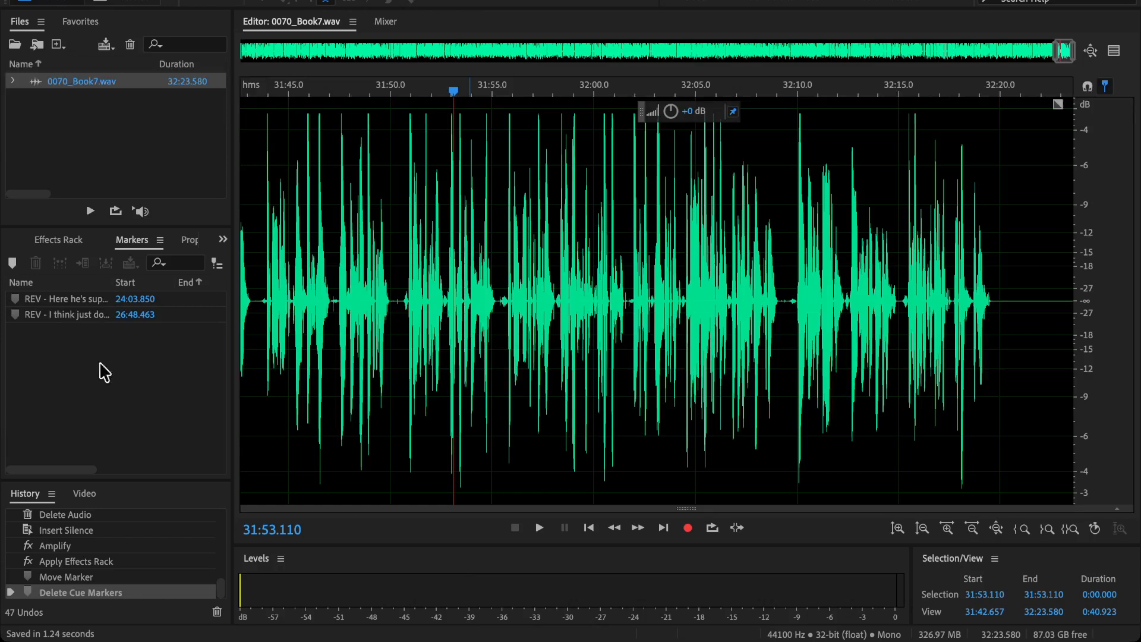
Step: Import and open AUDIOC_1032.mp3, and process the whole file with the Effects Rack passes and RX 10 De-ess
left_click_drag(142, 388, 117, 126)
double_click(100, 98)
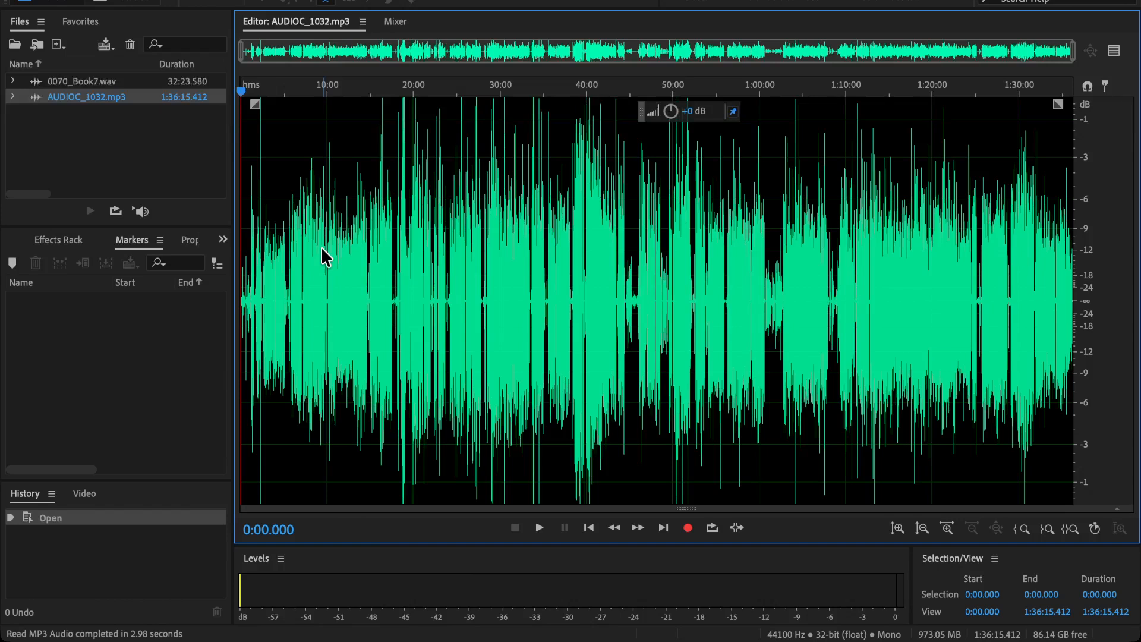
left_click(321, 247)
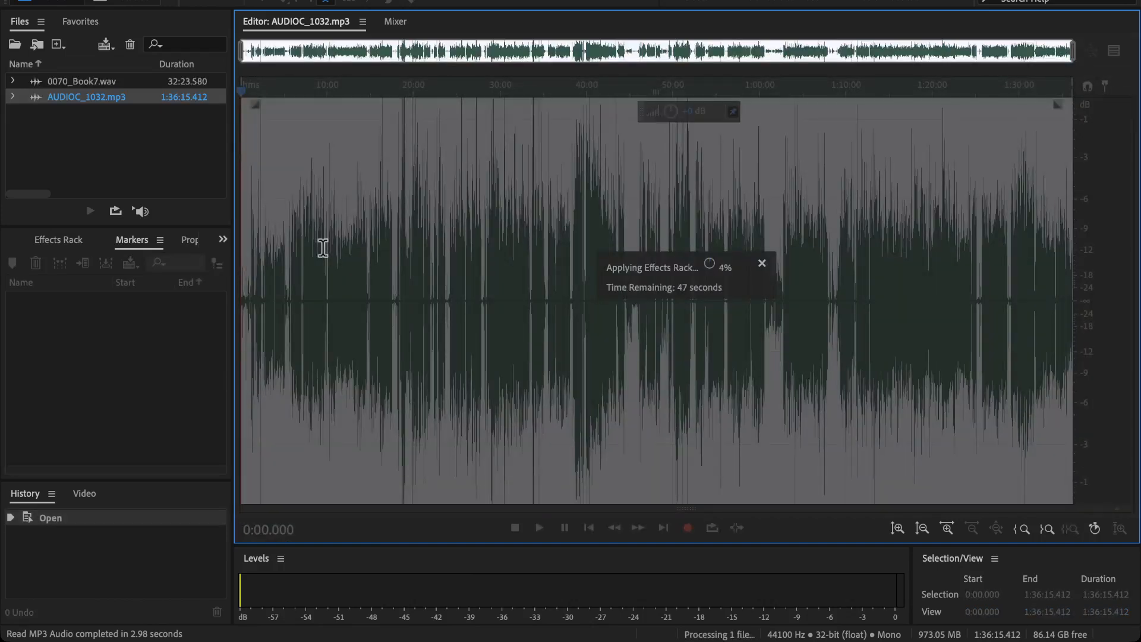
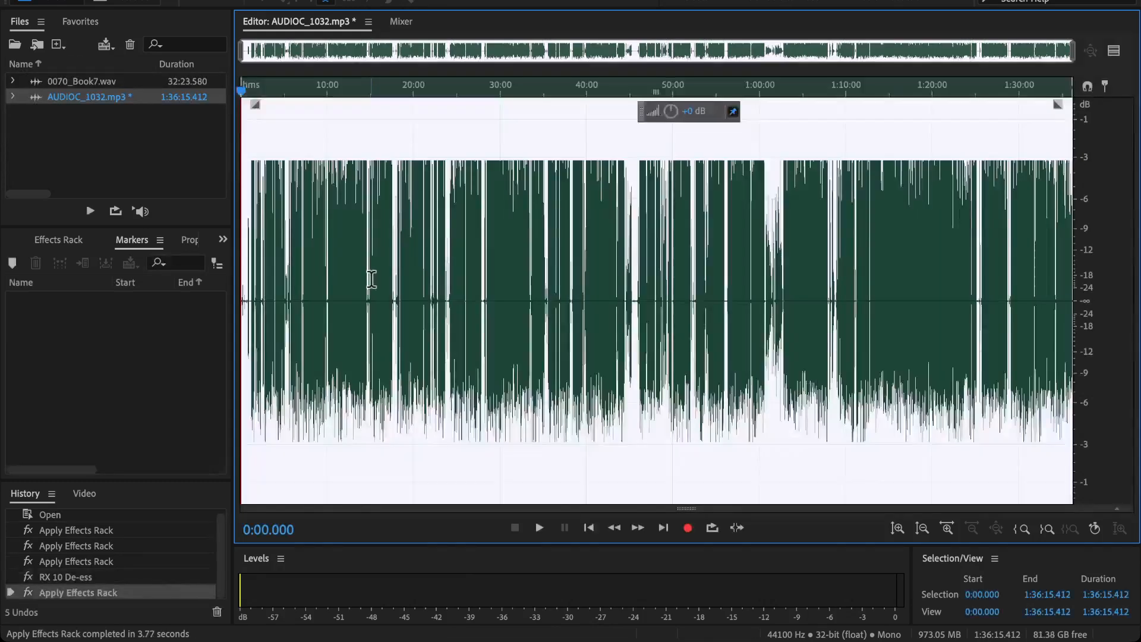
Step: Check the processed sound from 15:05.611, amplify the whole file, and apply the Effects Rack to it again
left_click(370, 279)
key("space")
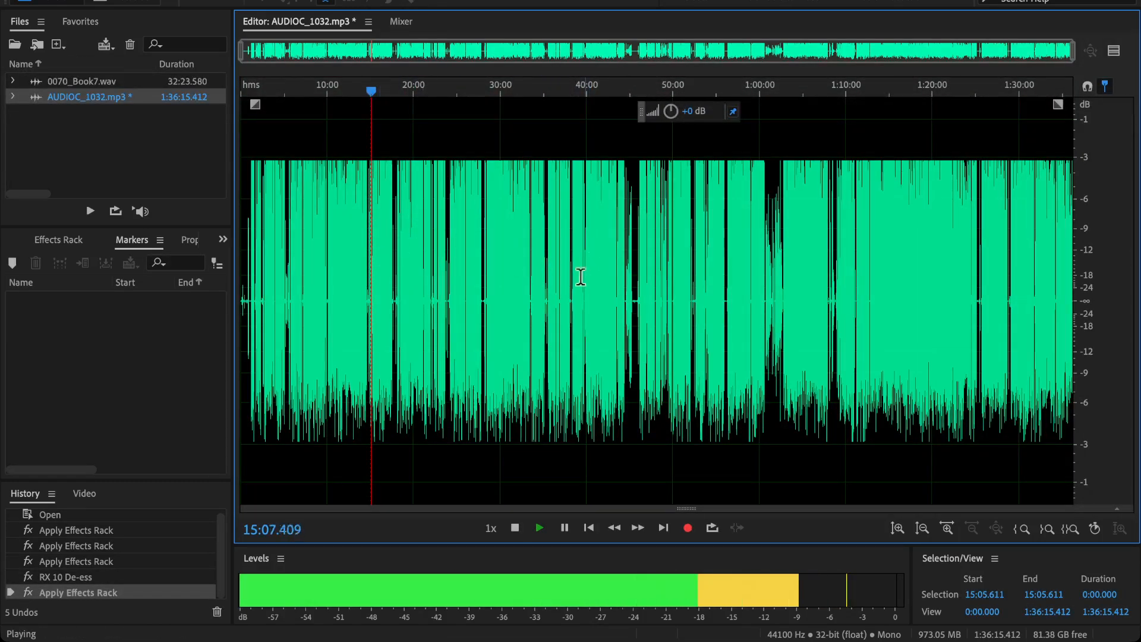
left_click(512, 285)
left_click_drag(678, 122, 671, 115)
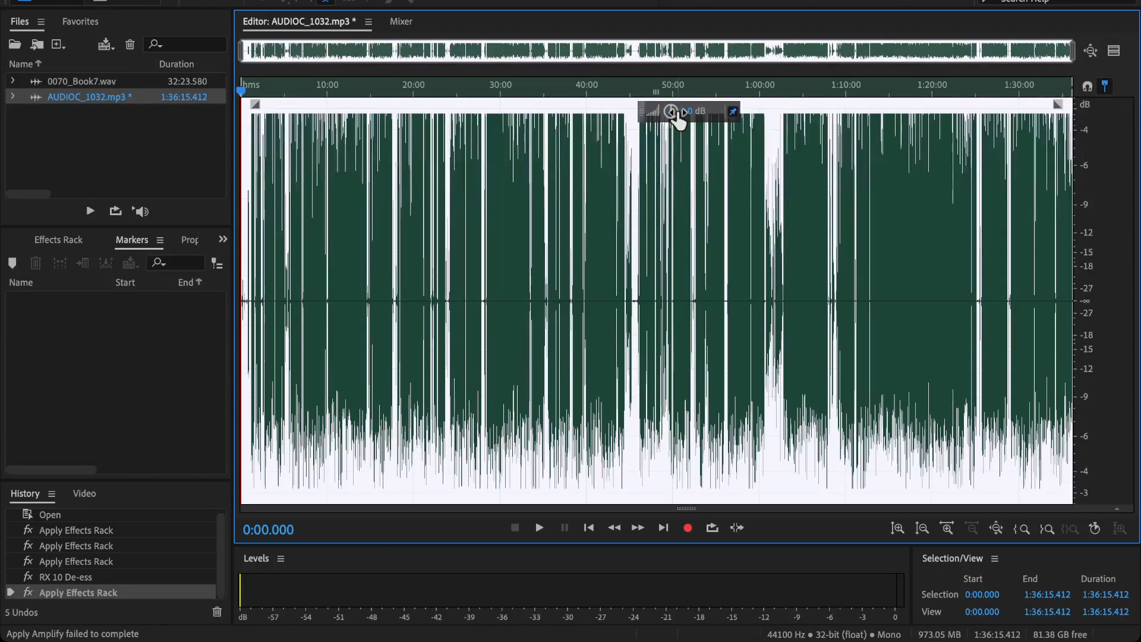
left_click_drag(671, 113, 674, 108)
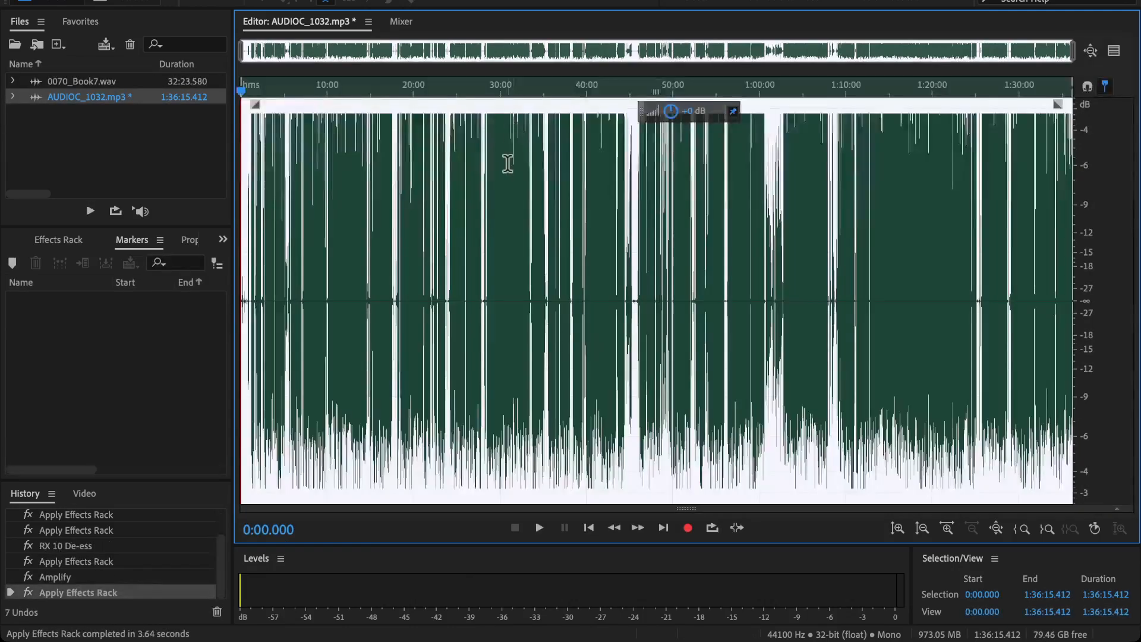
Step: Spot-check the recording at 29:54, 57:54, 1:13:34, 1:27:48, 12:20 and 9:06, and save it as 0080_Book8.wav
left_click(507, 178)
left_click(499, 190)
key("space")
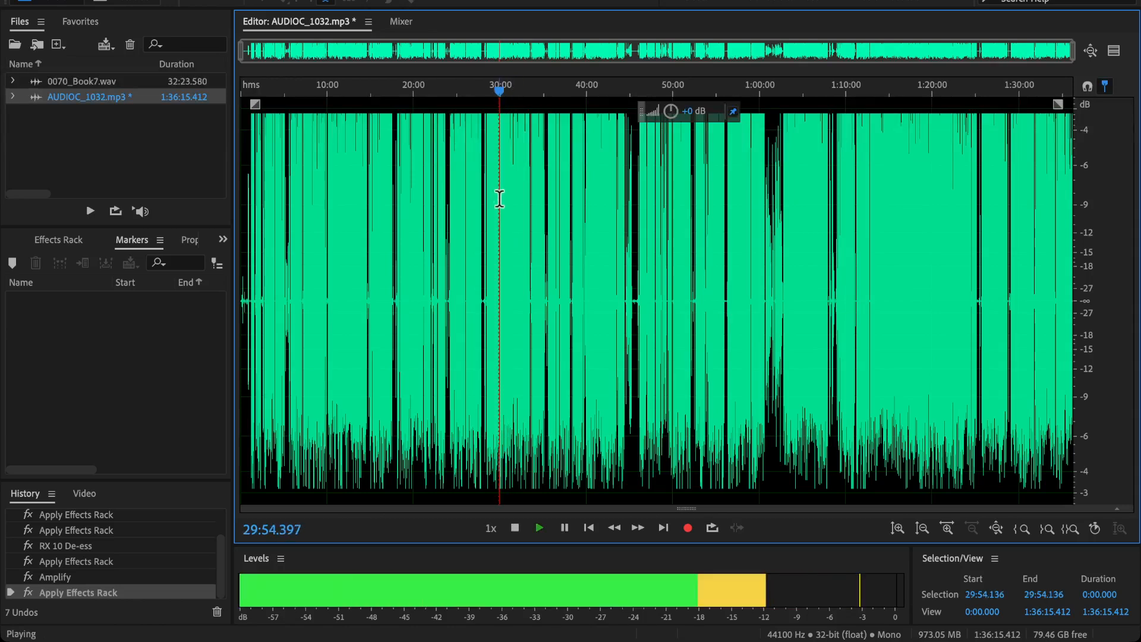
left_click(741, 245)
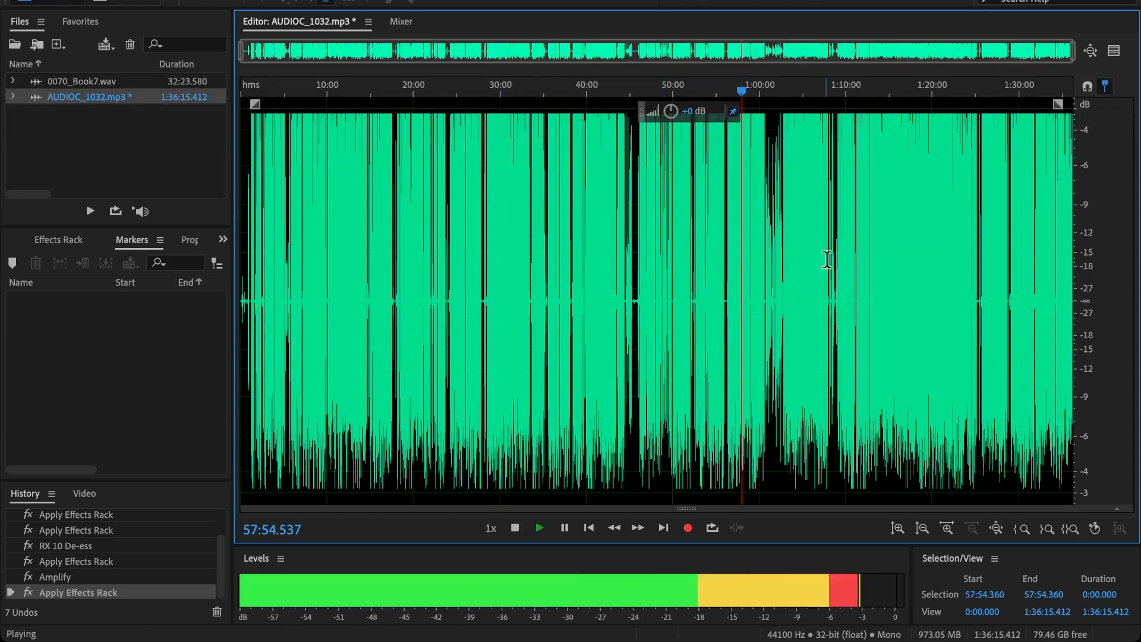
left_click(877, 258)
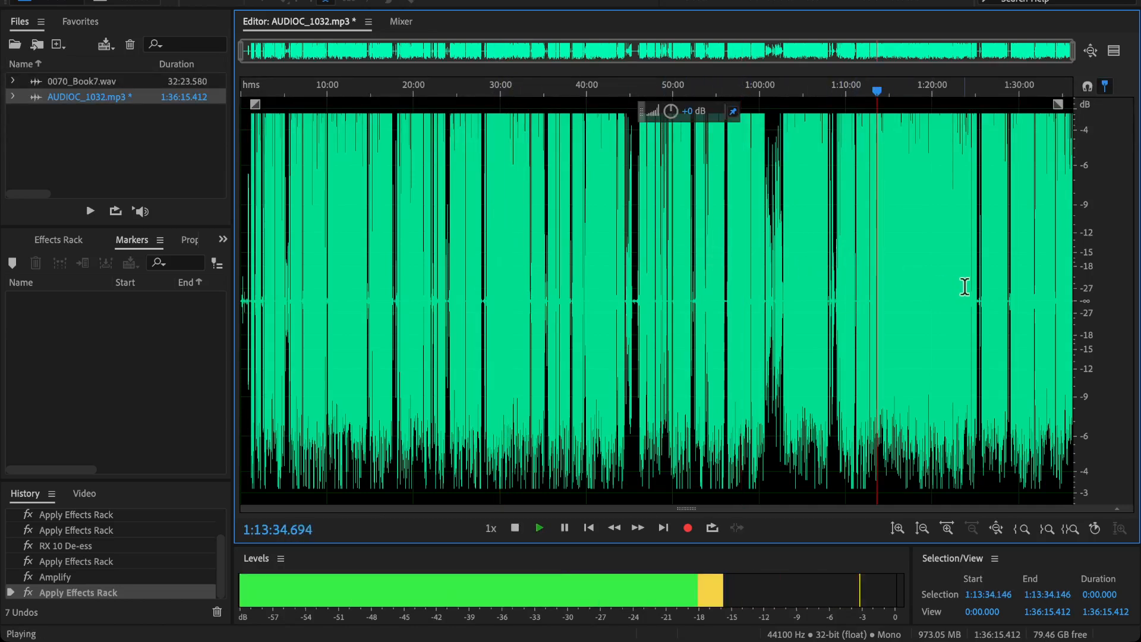
left_click(1000, 281)
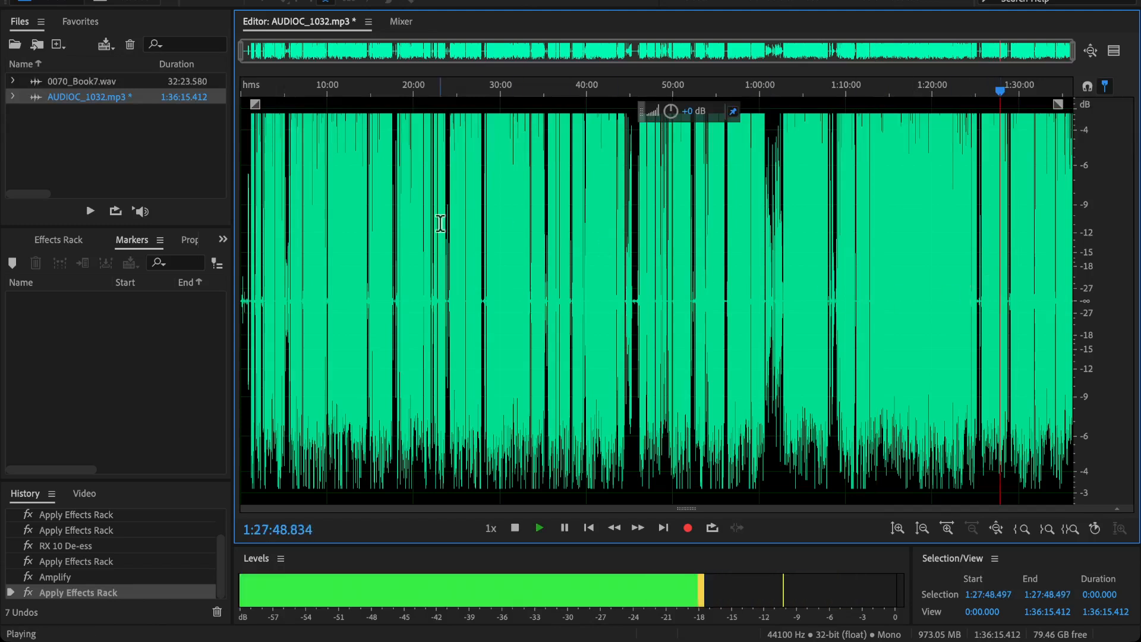
left_click(348, 262)
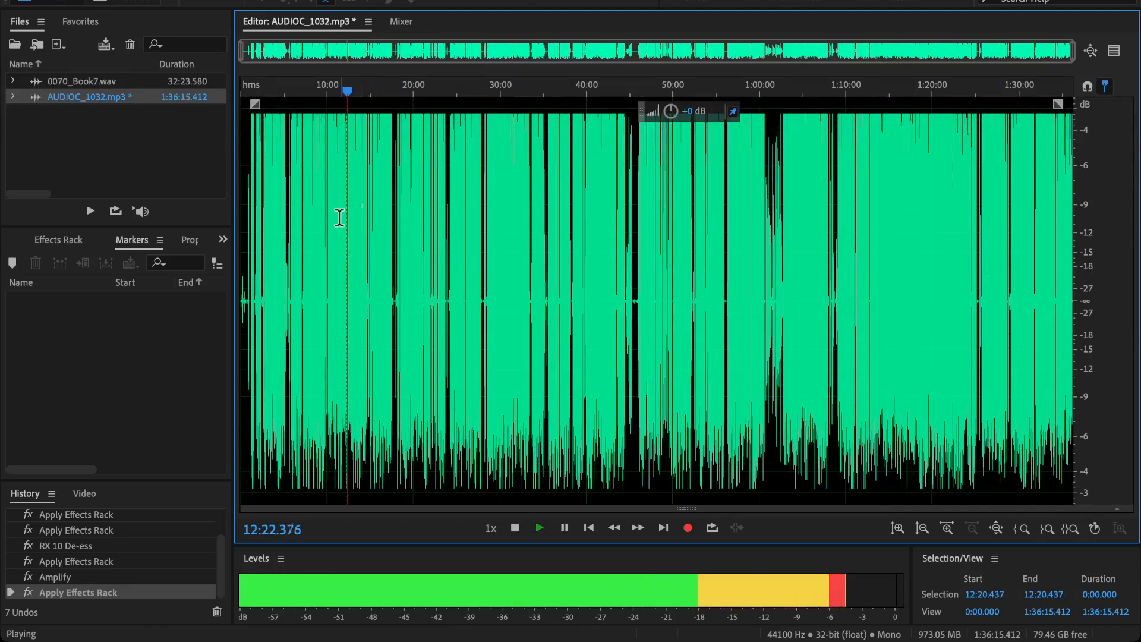
left_click(319, 247)
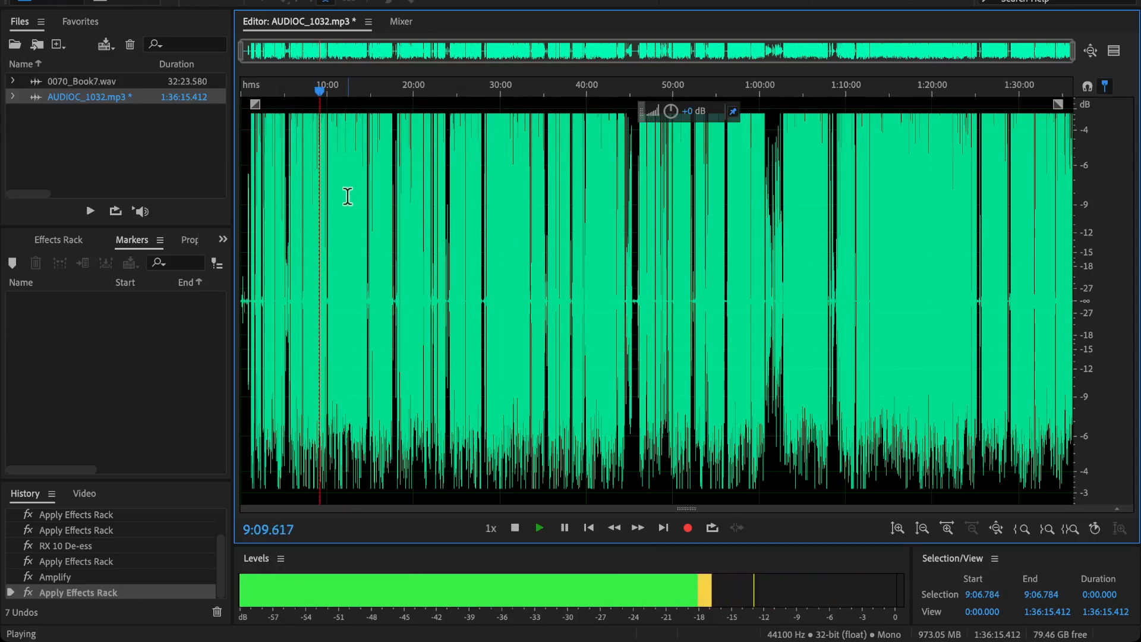
key("space")
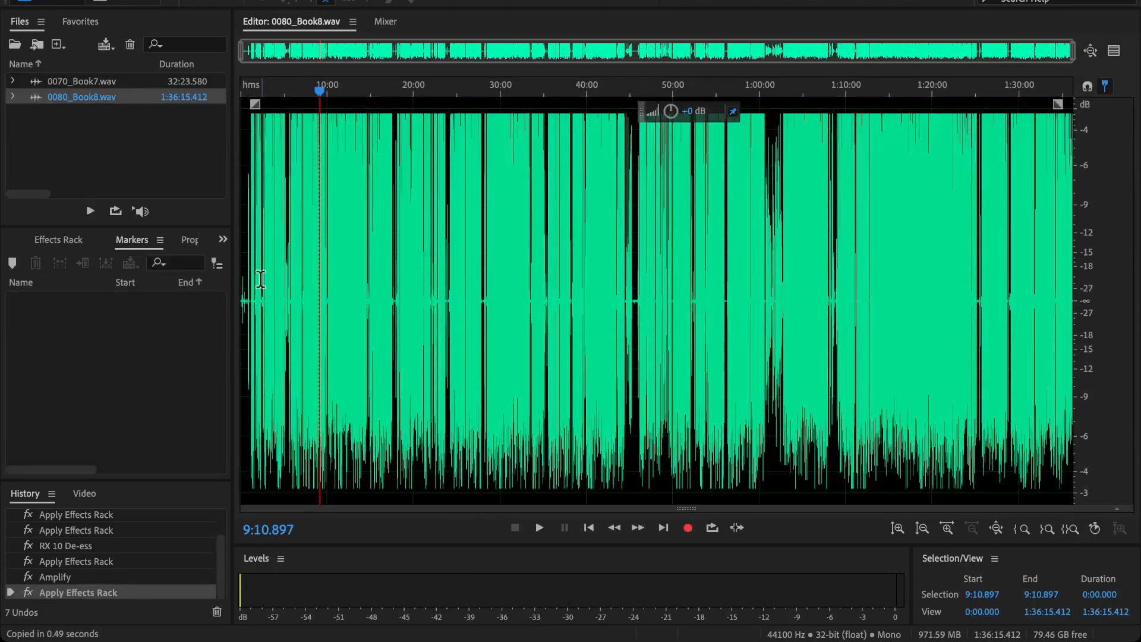
Step: Look through the opening minutes of 0080_Book8.wav and listen from 2:36.828 and about 2:46
left_click(278, 300)
scroll(279, 306, "up", 10)
scroll(649, 327, "right", 5)
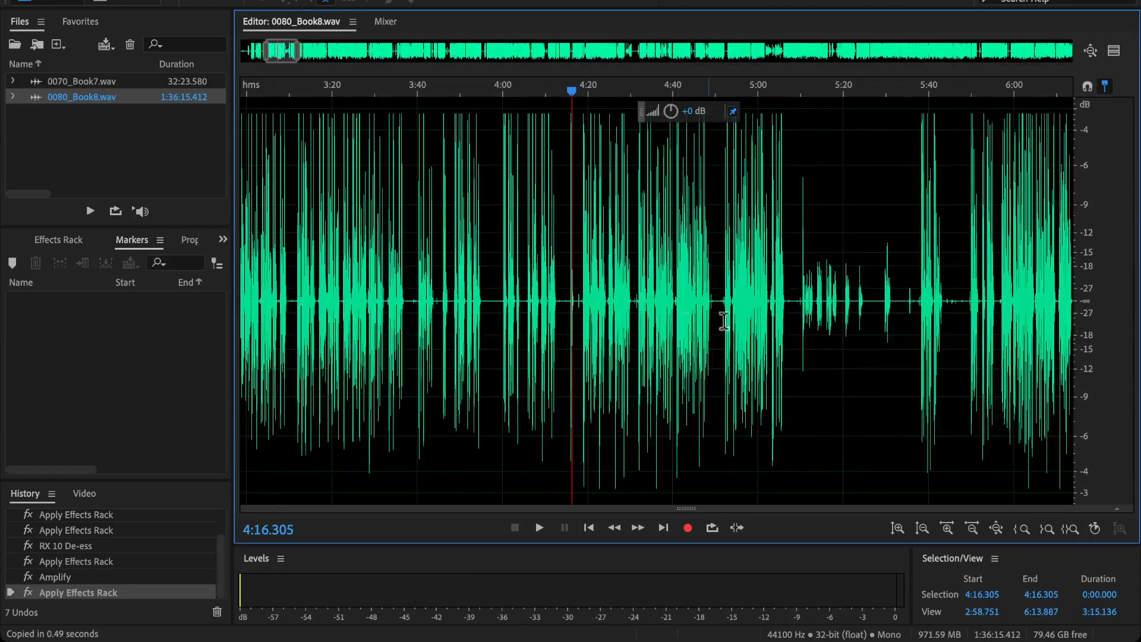
scroll(696, 403, "down", 8)
scroll(250, 296, "up", 5)
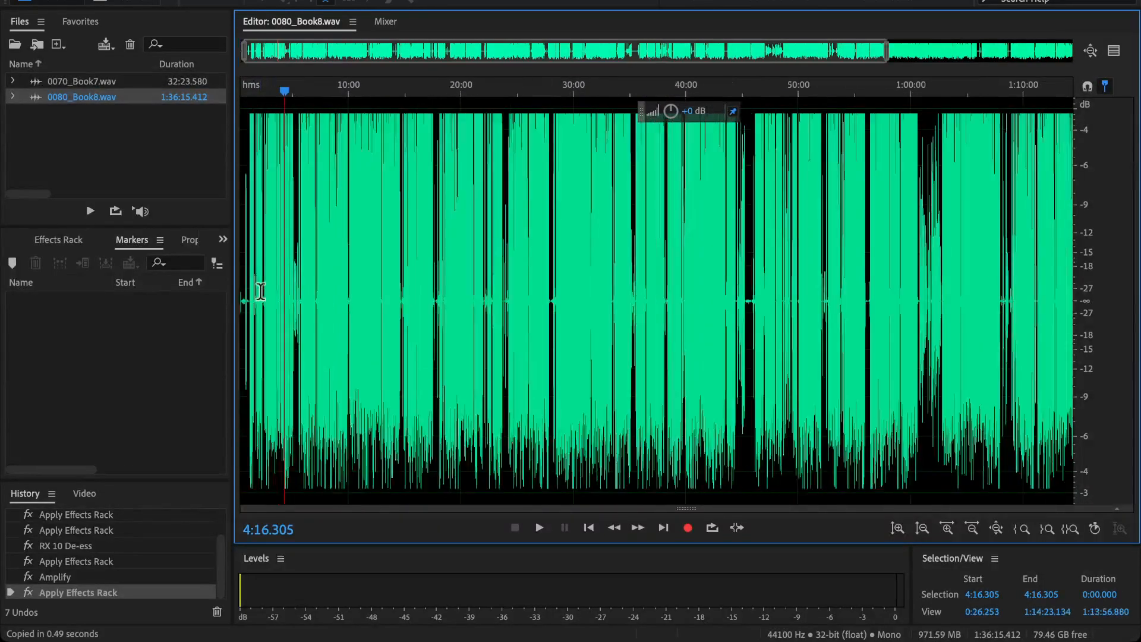
scroll(291, 310, "up", 3)
left_click(456, 309)
key("space")
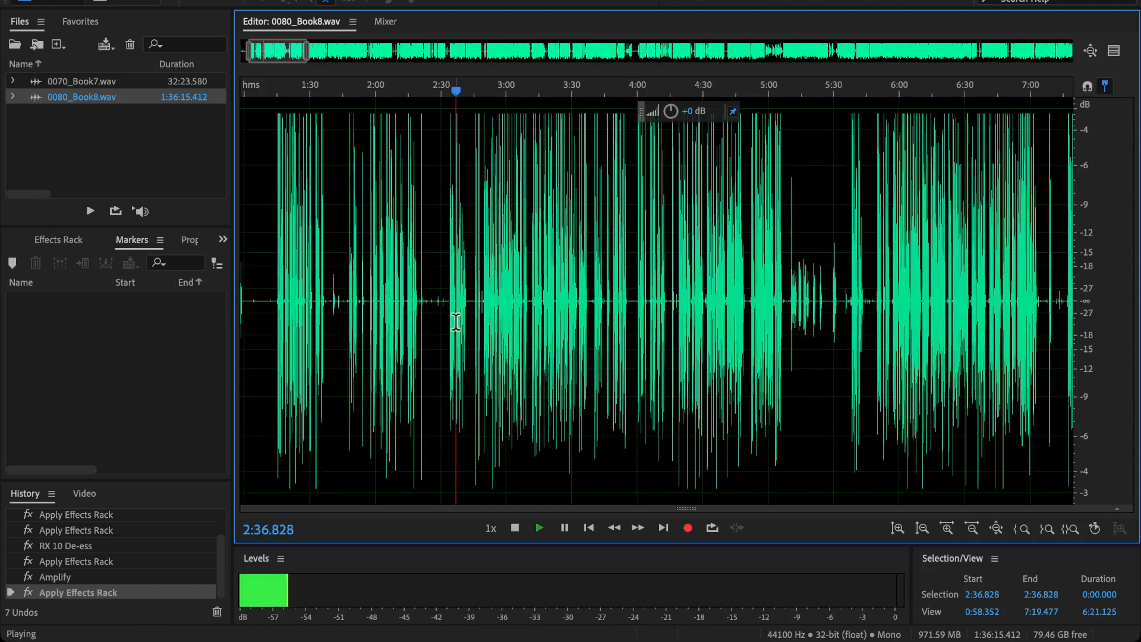
scroll(499, 336, "right", 2)
key("space")
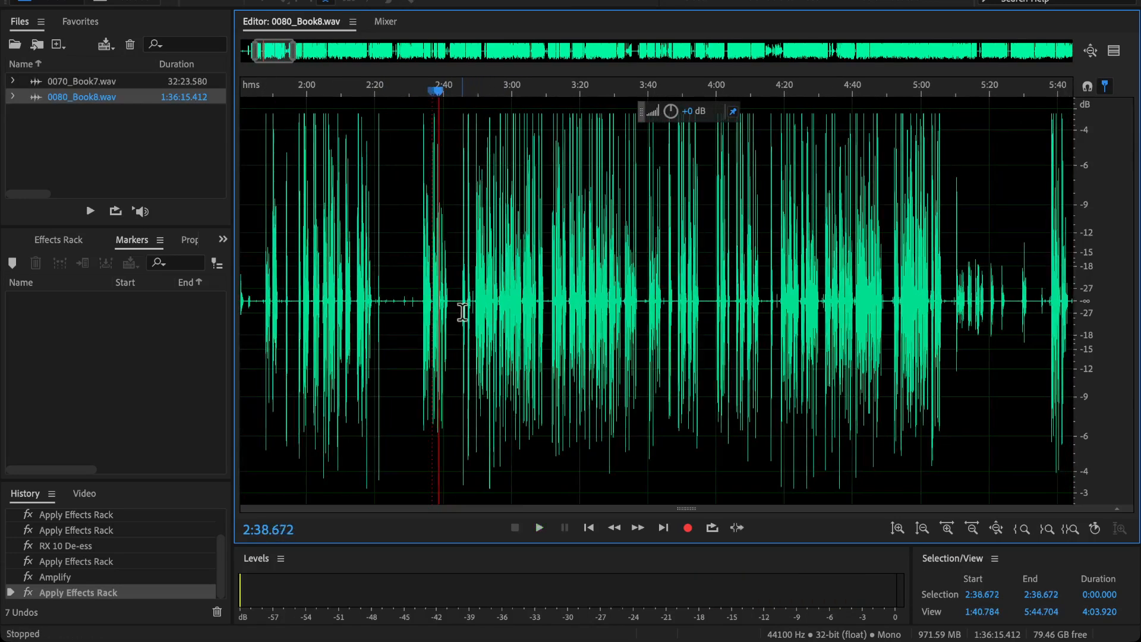
left_click(464, 314)
key("space")
scroll(670, 336, "right", 1)
scroll(669, 337, "up", 1)
key("space")
Step: Listen from 3:49.244, 4:02.523, 4:09.912 and 4:16.089 to locate where the opening argument ends and Book 8 begins
left_click(599, 315)
key("space")
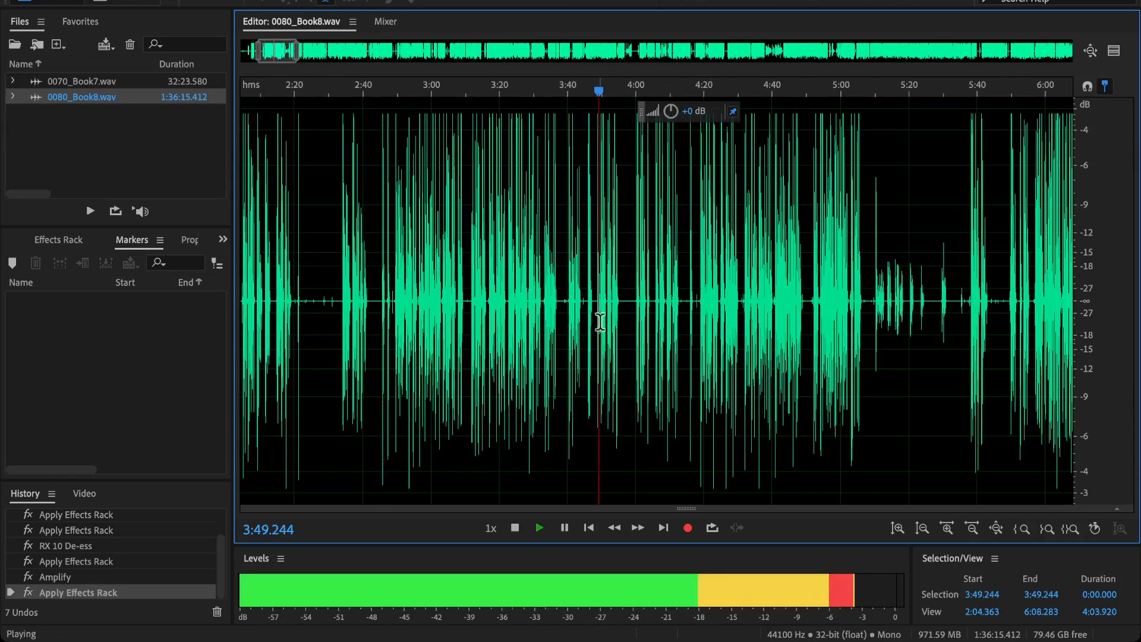
scroll(601, 315, "up", 1)
key("space")
left_click(665, 315)
key("space")
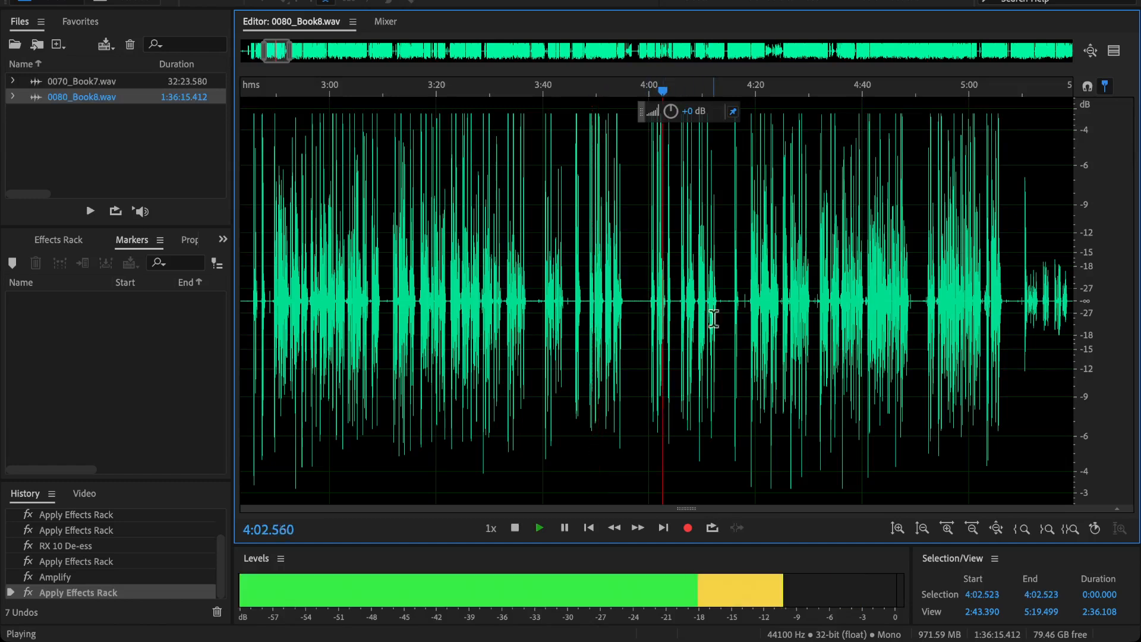
key("space")
left_click(702, 309)
key("space")
scroll(724, 316, "up", 2)
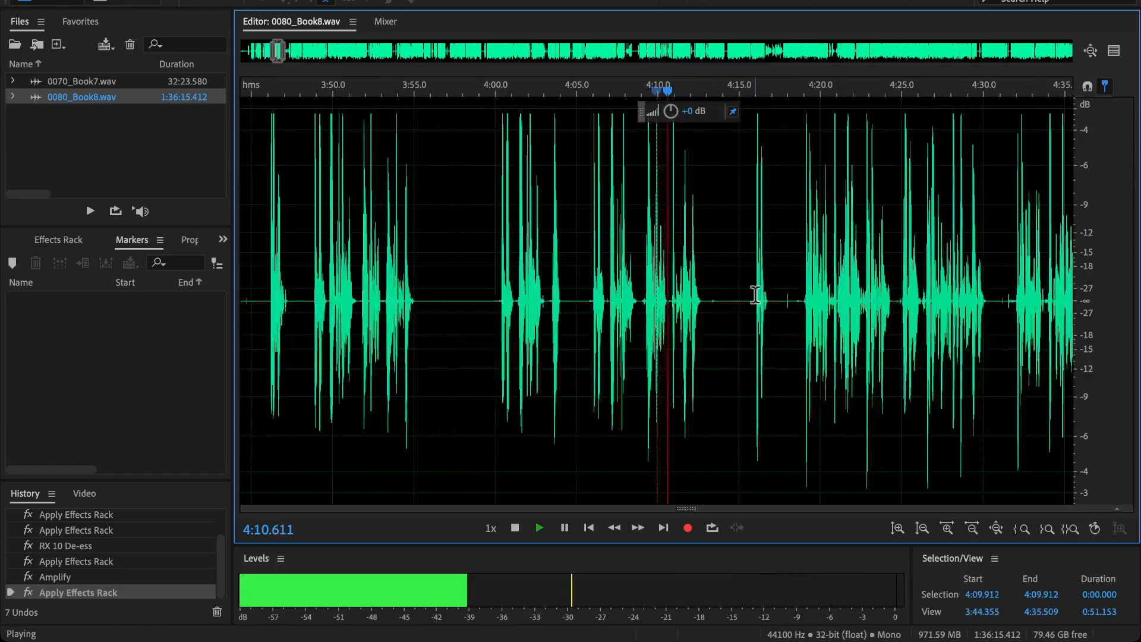
scroll(748, 303, "down", 1)
key("space")
left_click(755, 306)
key("space")
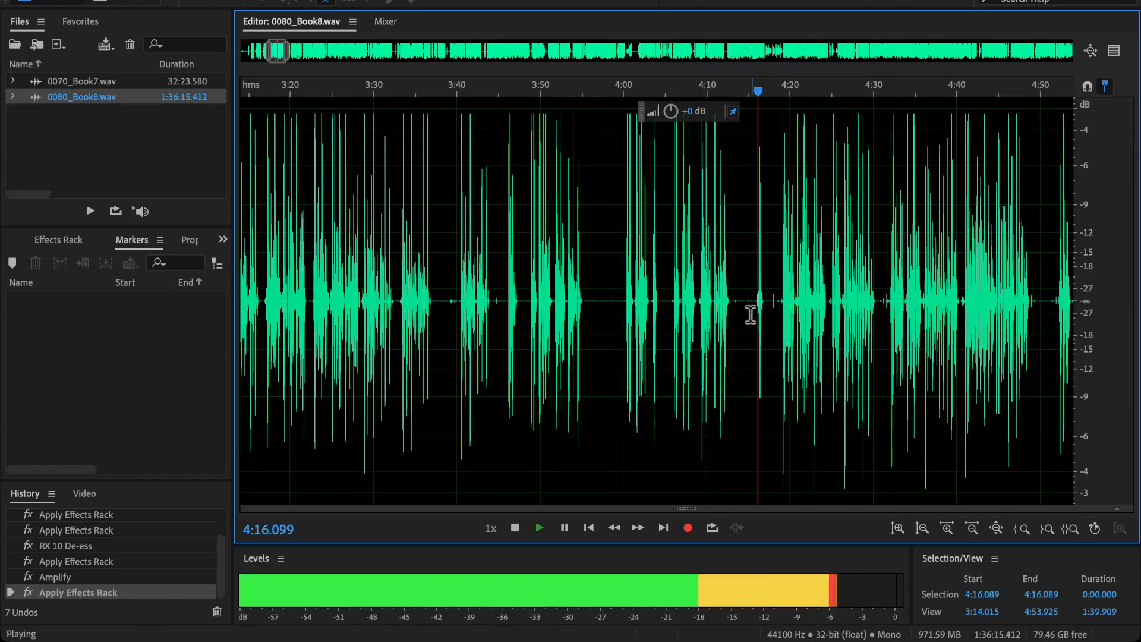
key("space")
Step: Select the audio from the start of the file to 4:14.710 and copy it
left_click_drag(746, 303, 1, 297)
scroll(432, 273, "down", 6)
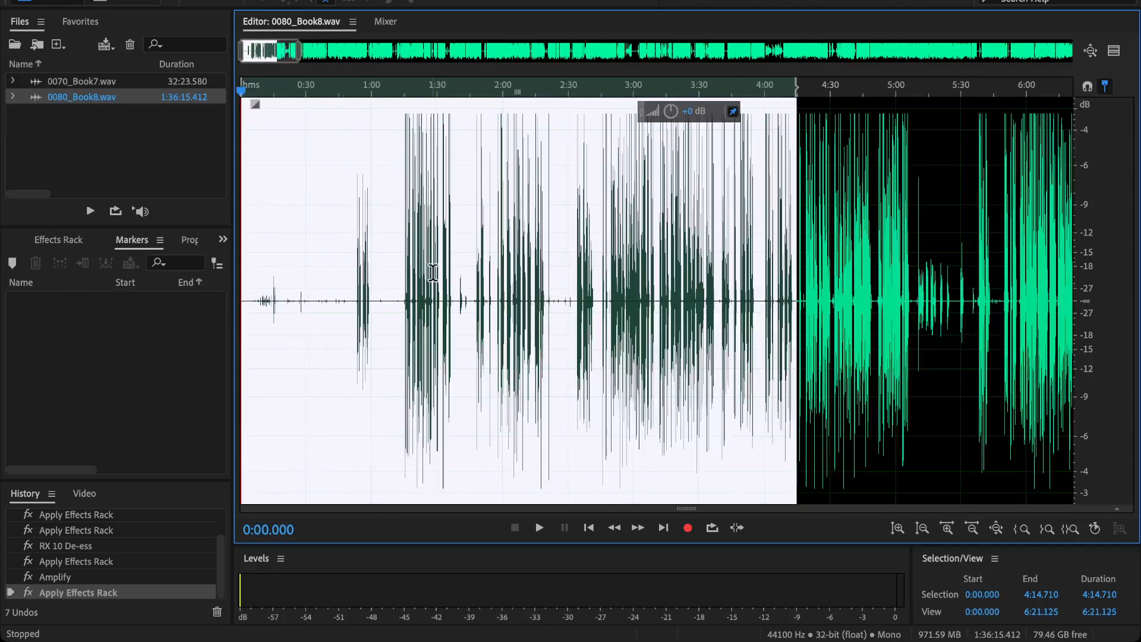
key("super+c")
Step: Create a new audio file with the default settings, paste the copied audio into it, and save it as 0079_Book8_Argument.wav
right_click(74, 131)
mouse_move(238, 143)
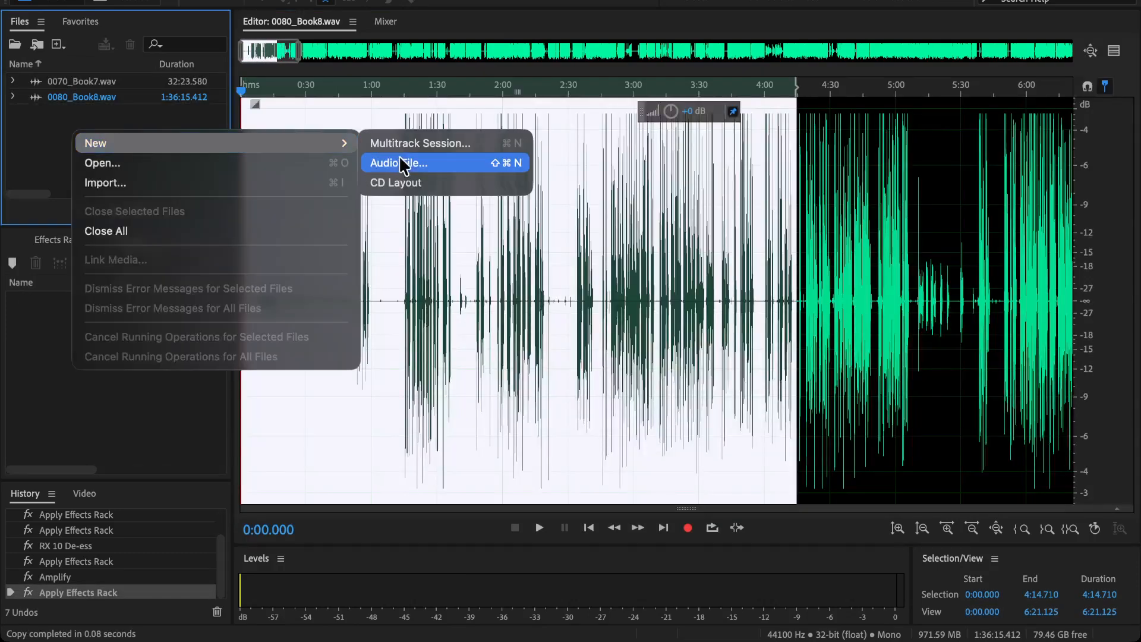
left_click(398, 162)
key("Return")
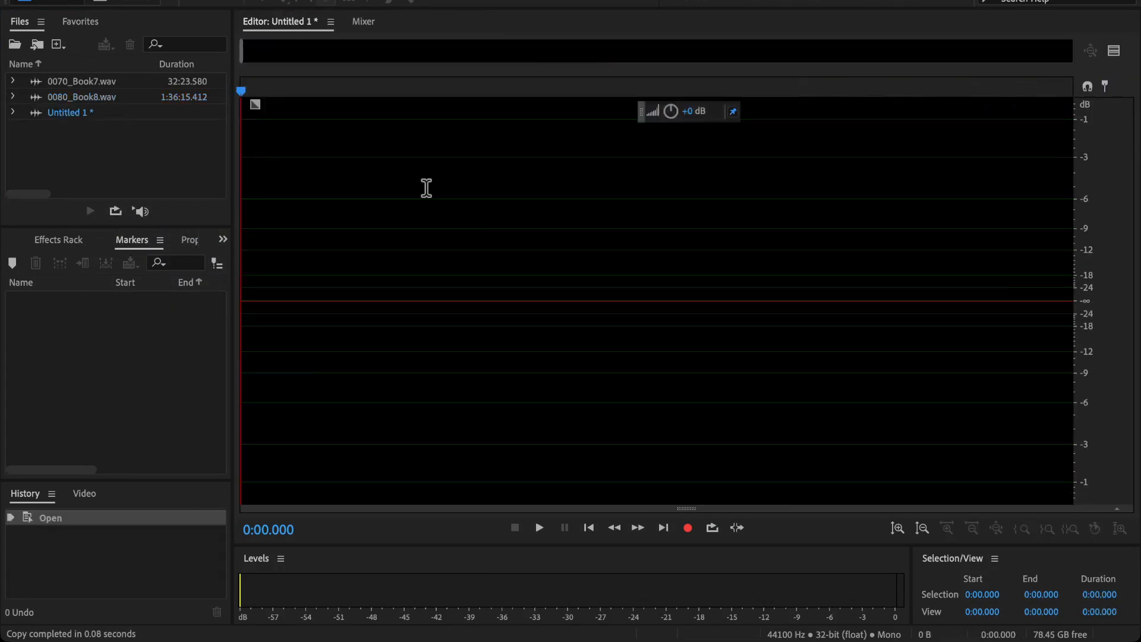
key("super+v")
left_click(475, 236)
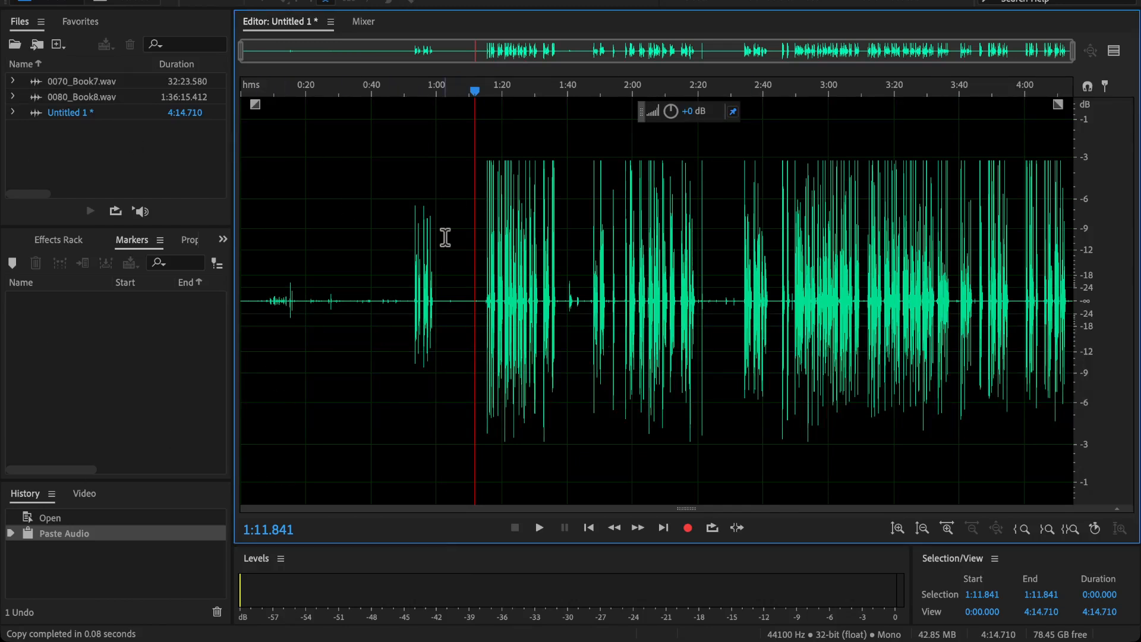
left_click(444, 276)
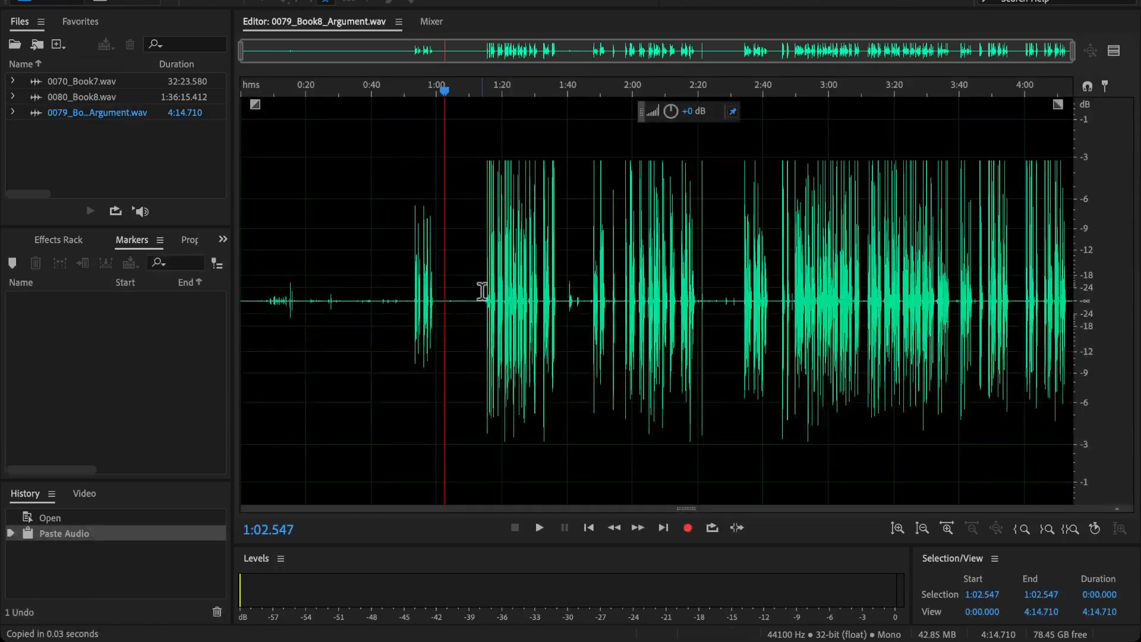
Step: Reopen 0080_Book8.wav, check the section boundary from 4:15.564 and 4:10.711, and delete everything from the start to about 4:14
double_click(96, 98)
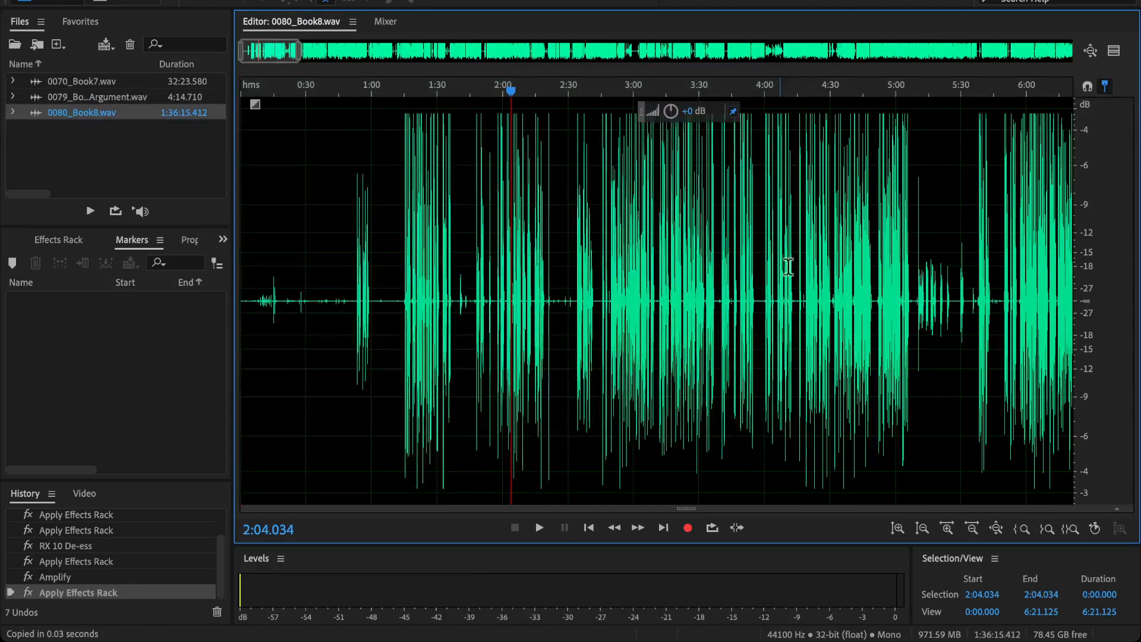
scroll(810, 303, "up", 5)
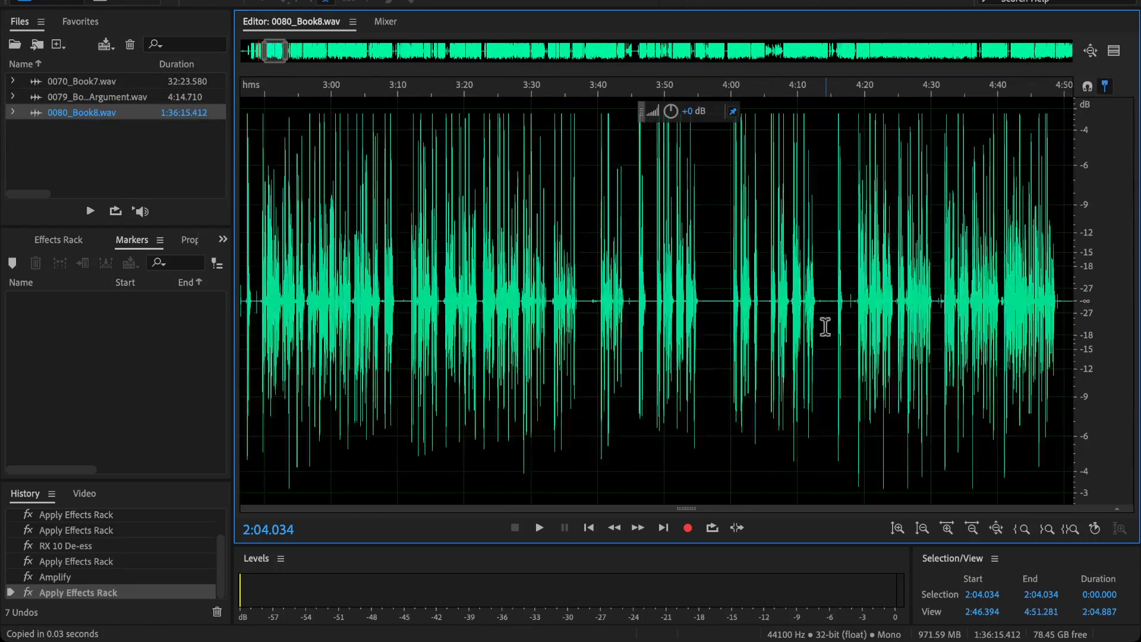
left_click(831, 328)
key("space")
scroll(829, 324, "up", 3)
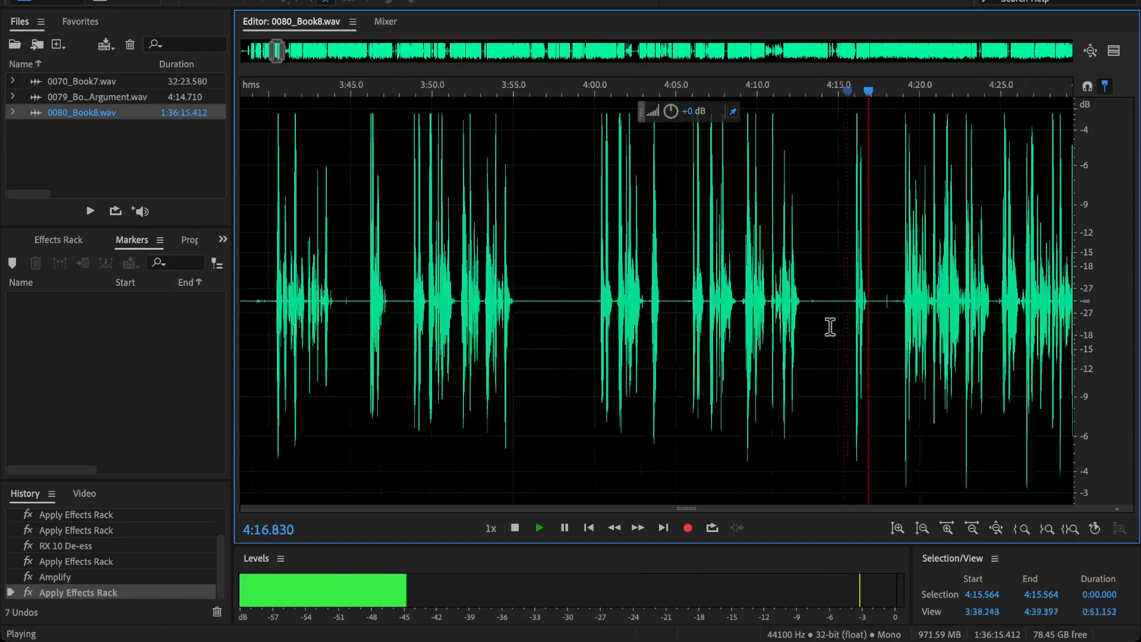
key("space")
left_click(755, 297)
key("space")
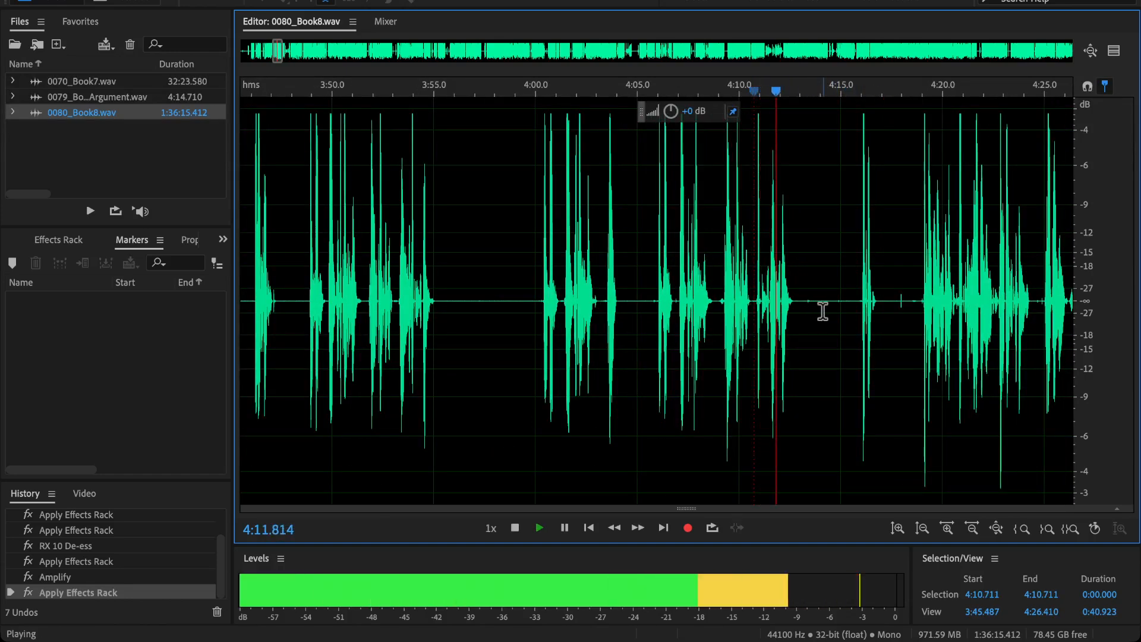
left_click_drag(823, 310, 240, 333)
key("Delete")
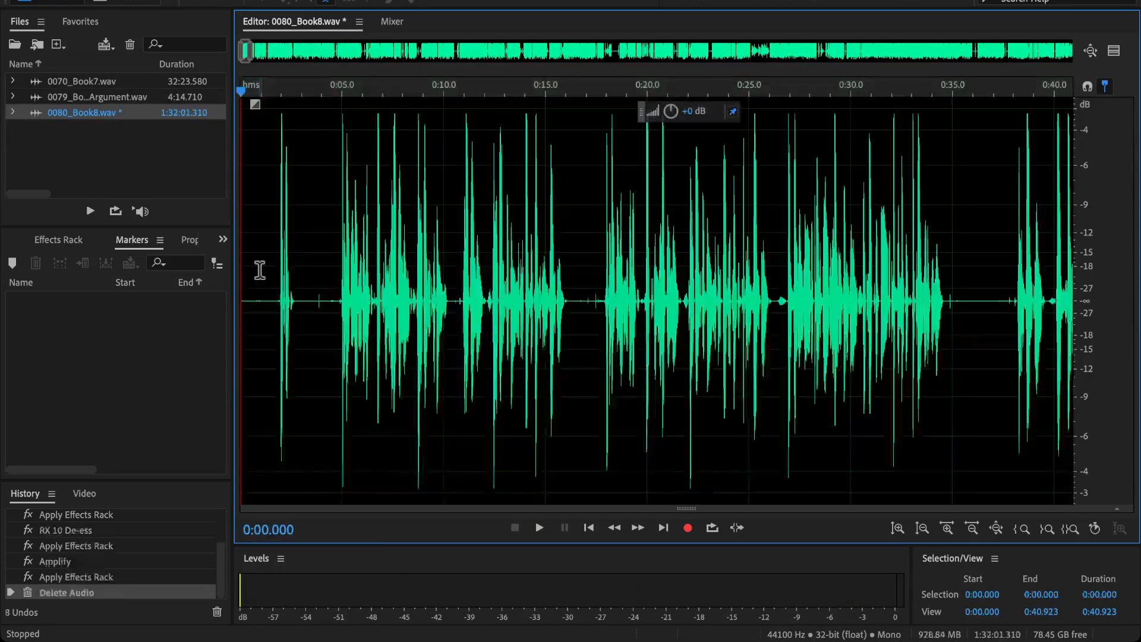
Step: Add a cue marker at the very start of 0080_Book8.wav and save the file
scroll(257, 282, "up", 5)
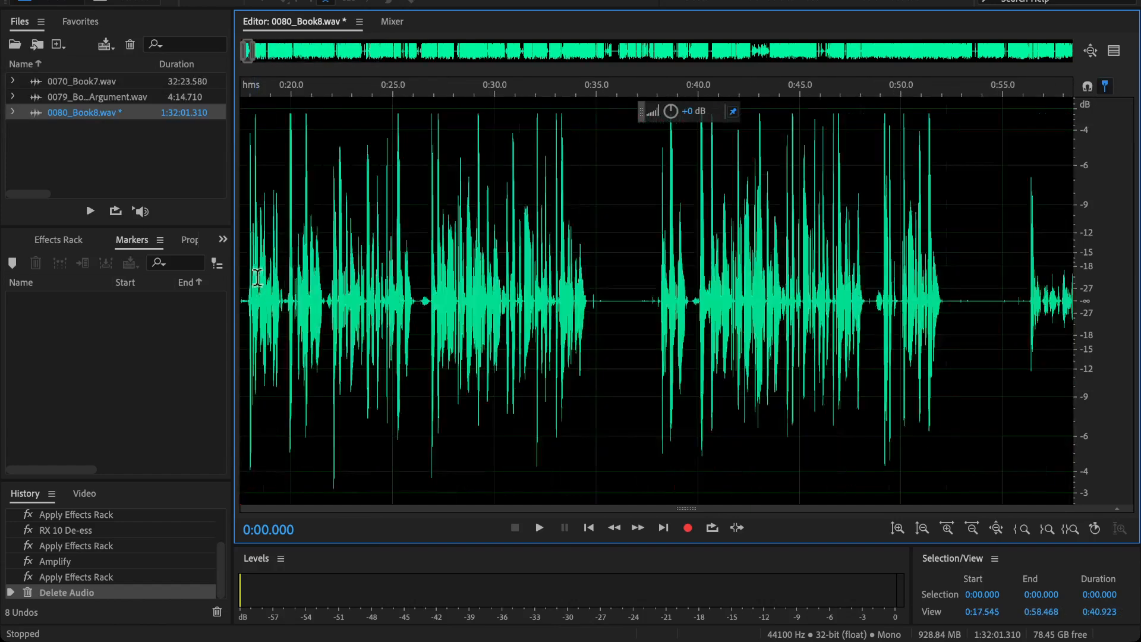
left_click_drag(384, 272, 663, 303)
left_click_drag(344, 315, 772, 339)
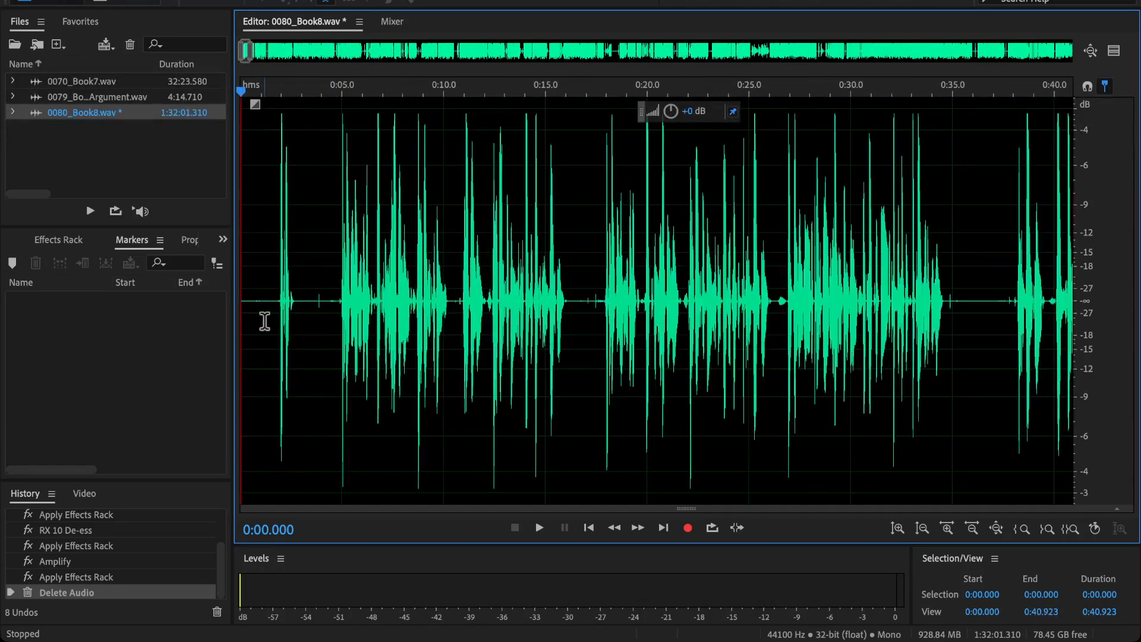
scroll(264, 321, "up", 3)
left_click_drag(290, 321, 362, 323)
key("m")
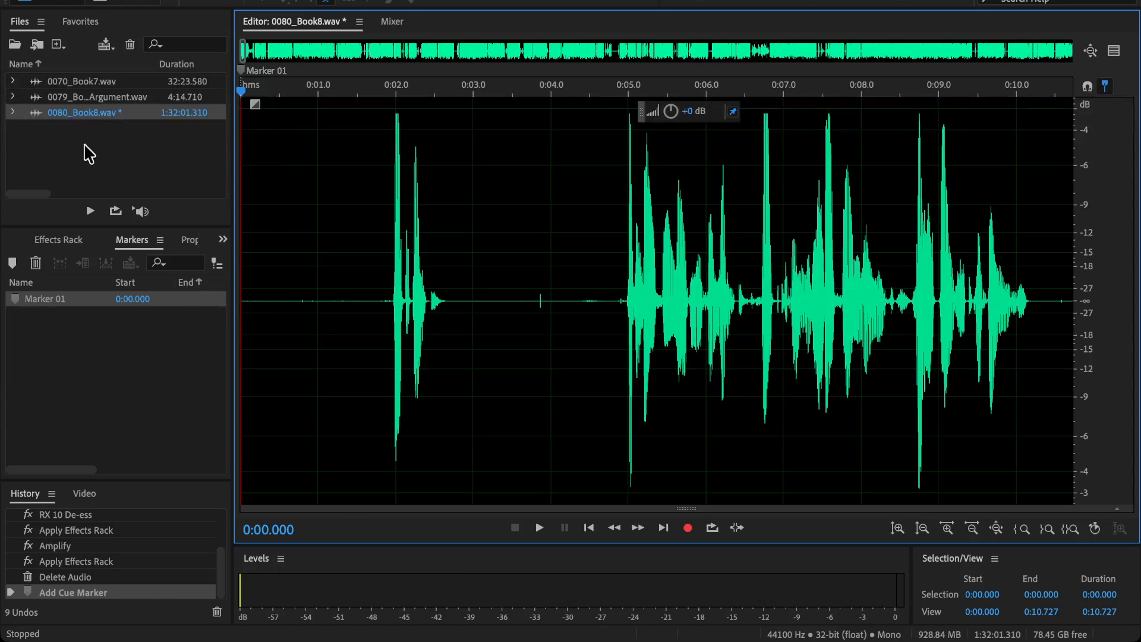
key("ctrl+s")
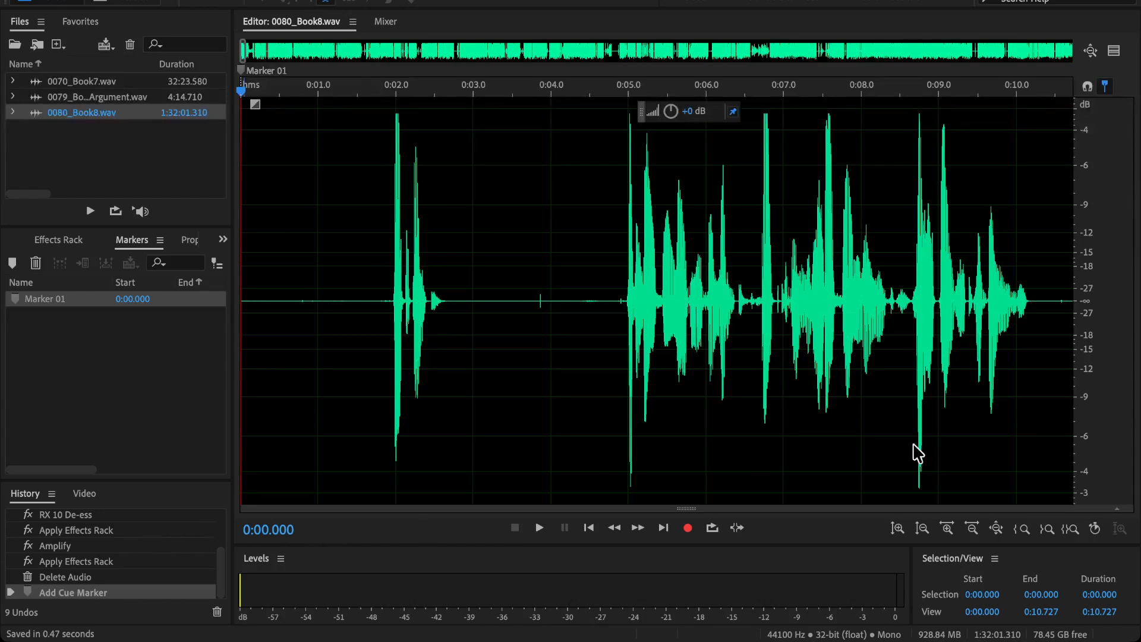
left_click(364, 299)
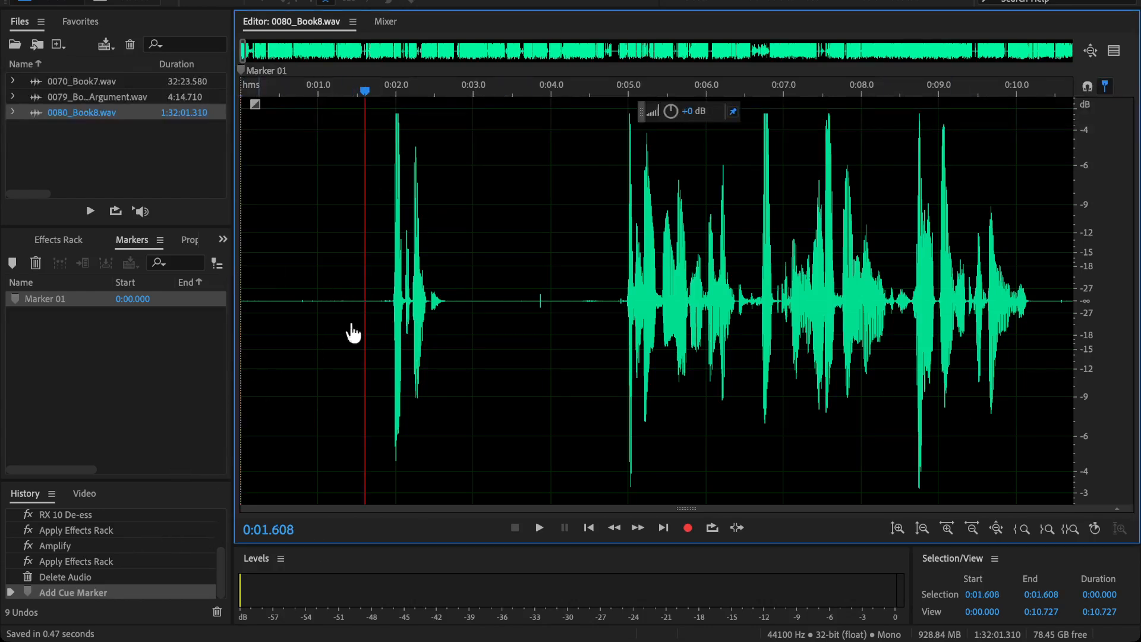